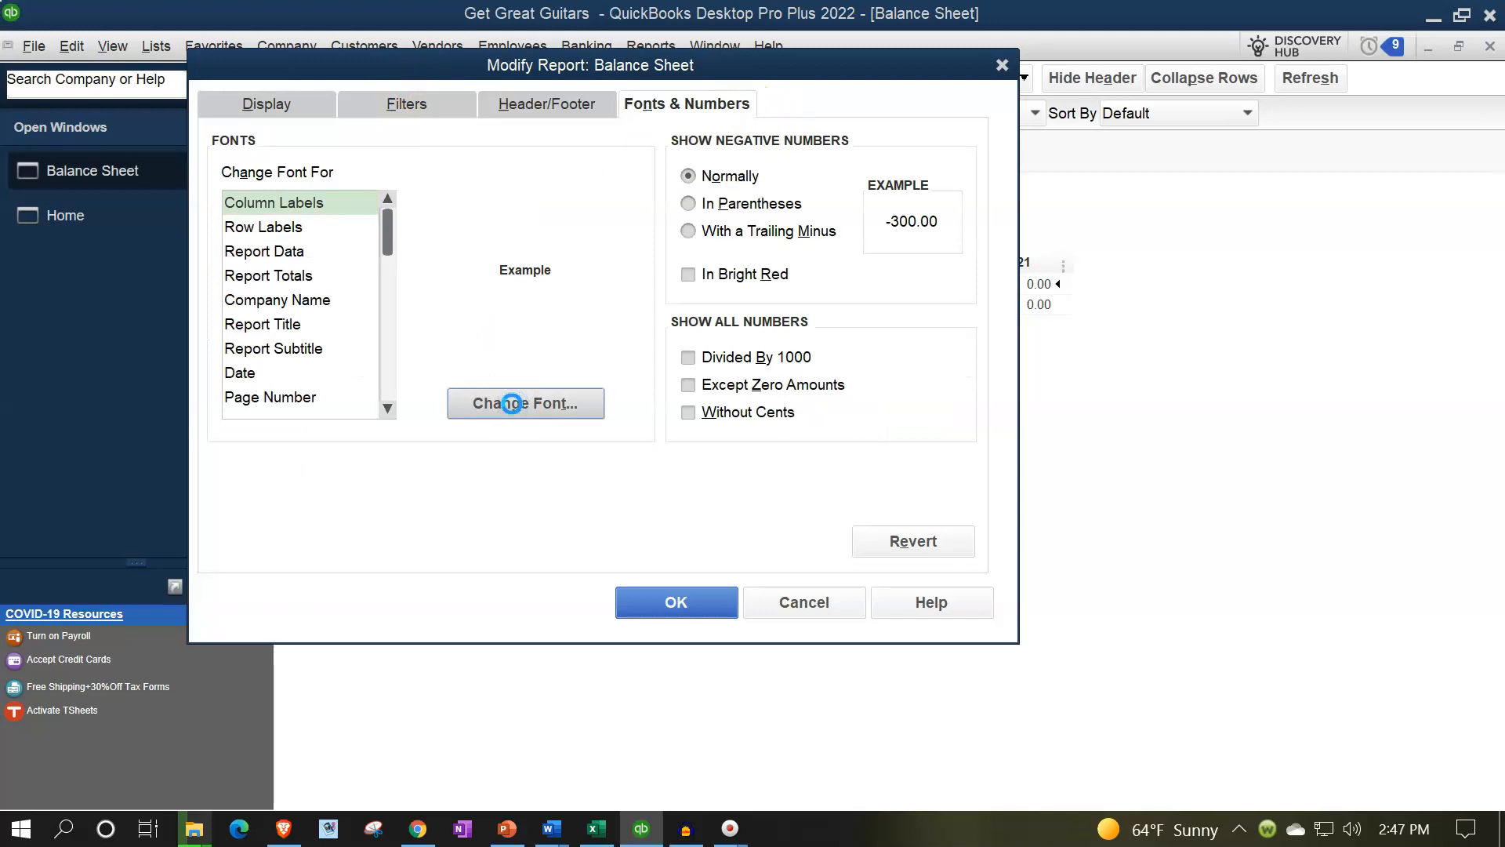
- Enlarge the Balance Sheet report's Column Labels font and apply the change to all related fonts
left_click(511, 403)
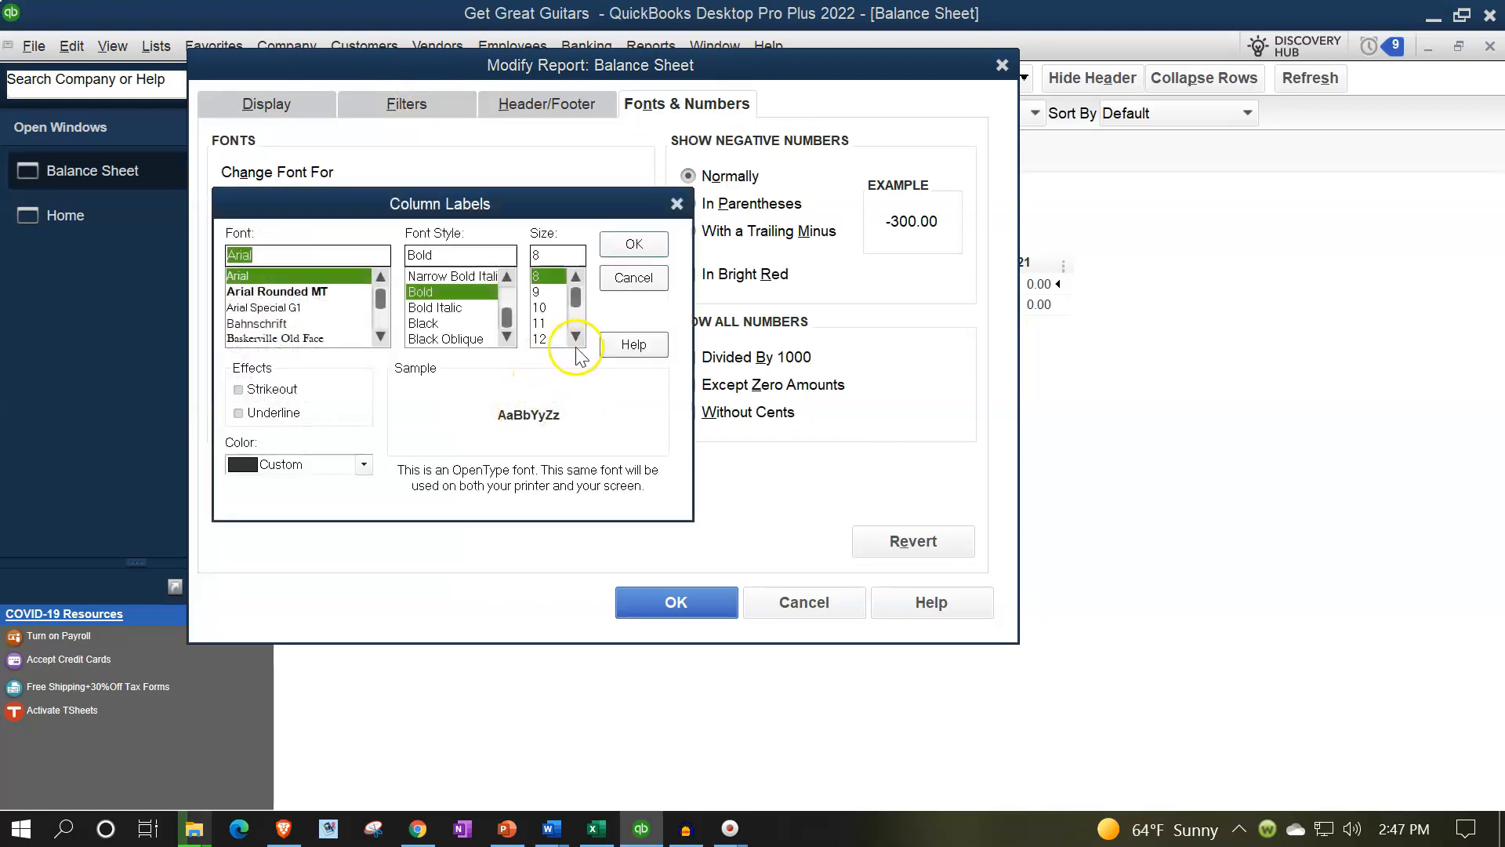
left_click(577, 340)
left_click(542, 338)
left_click(635, 245)
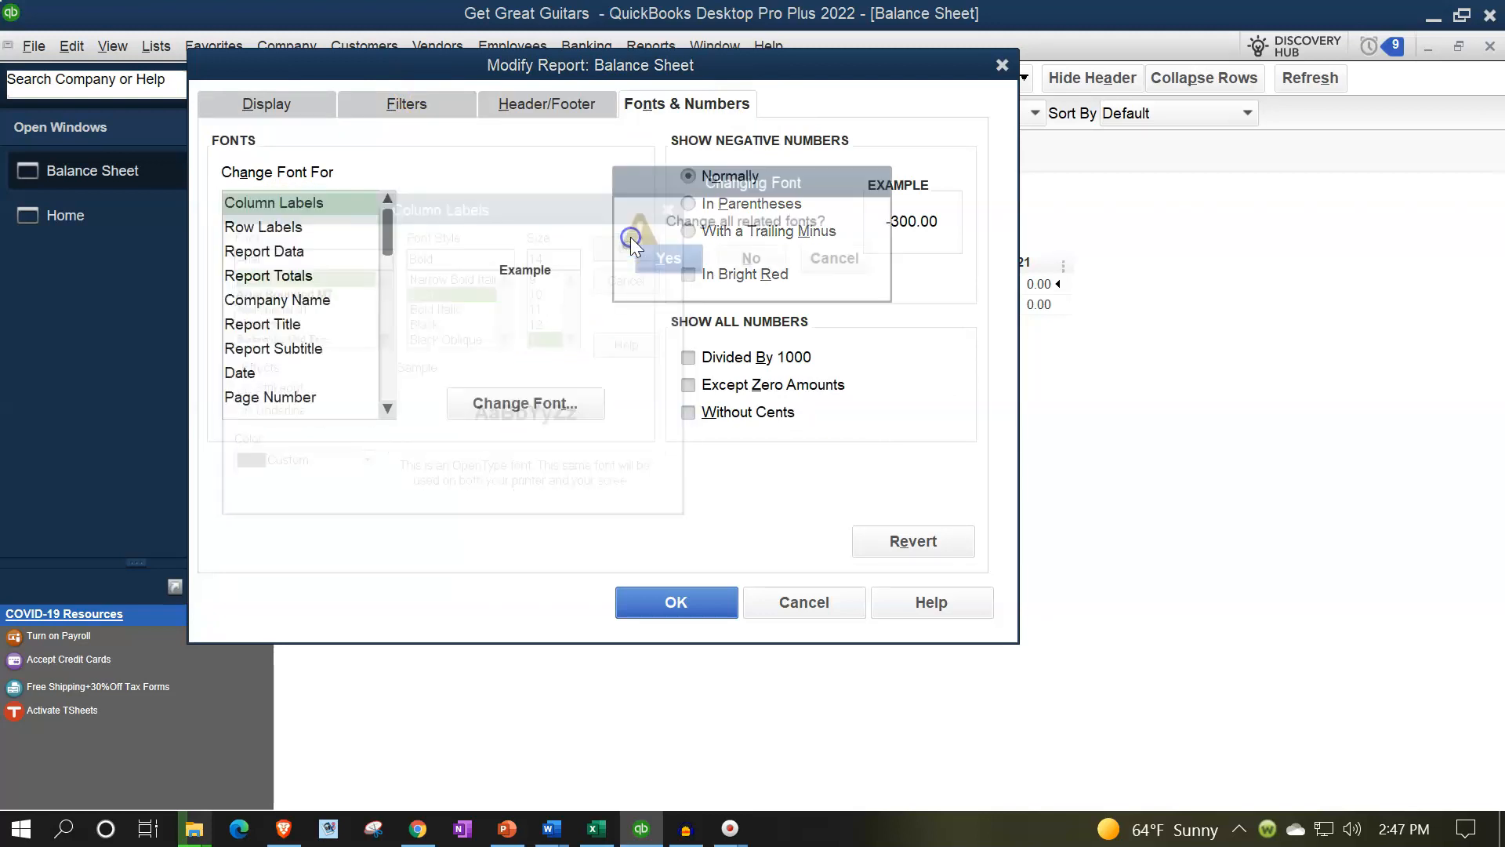
left_click(651, 261)
left_click(715, 597)
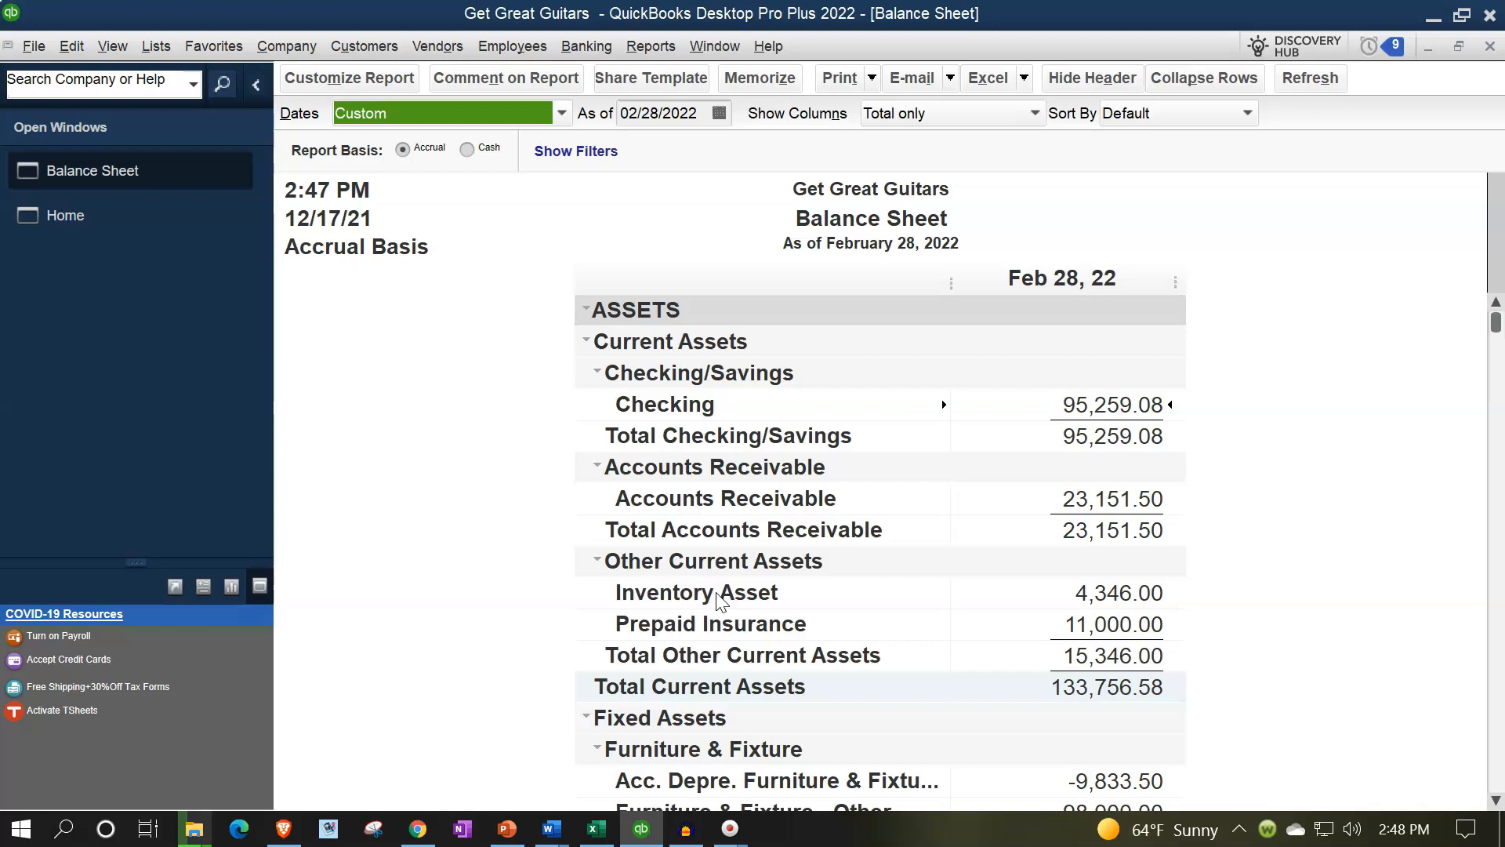
- Switch to the Excel budget workbook, hide columns B through D on the BS sheet, and narrow column A
left_click(596, 829)
left_click(465, 498)
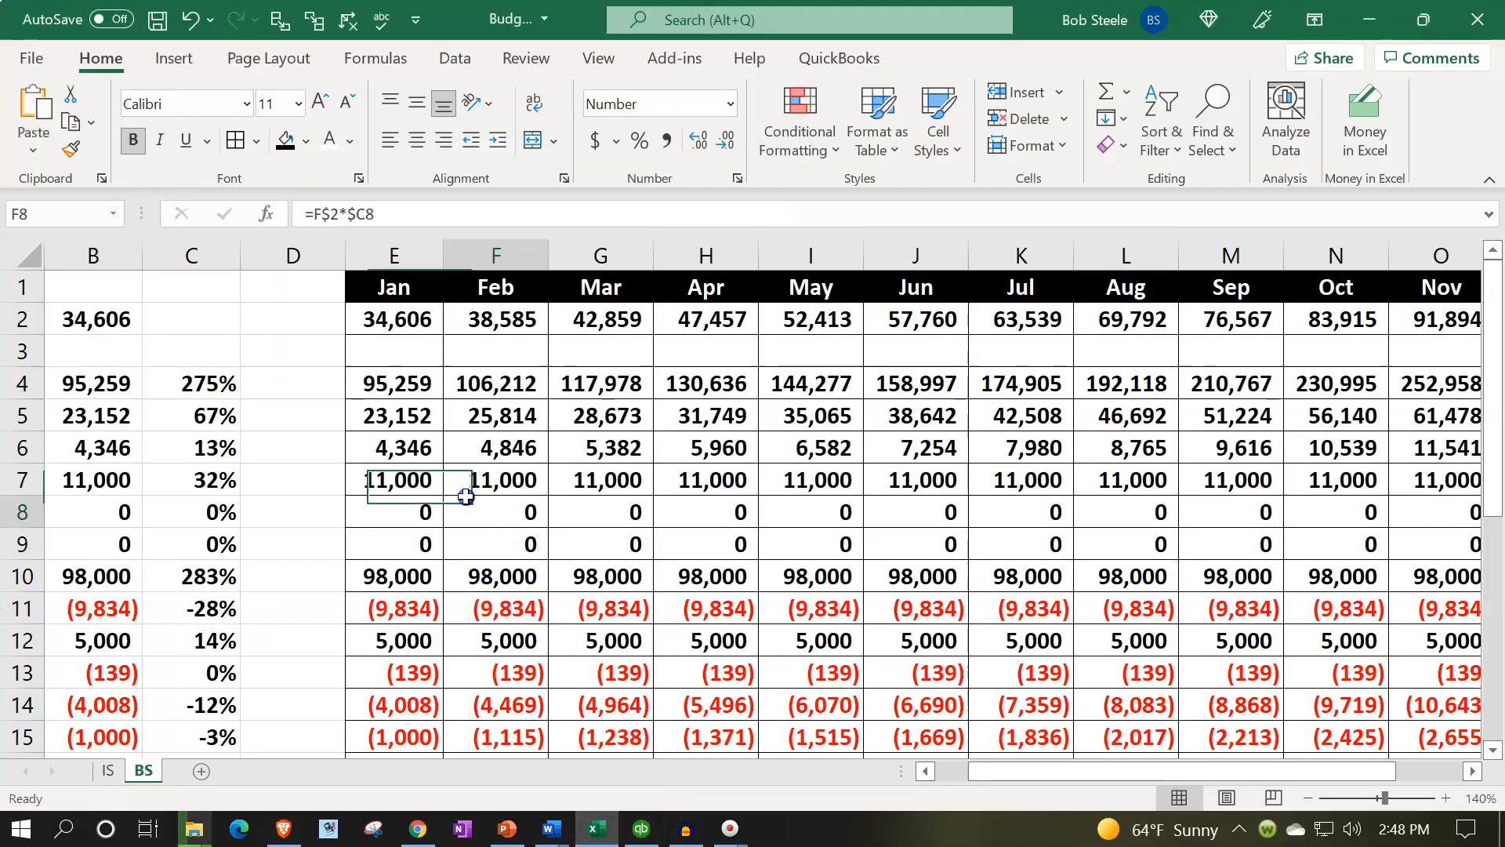
left_click(392, 445)
key("Left")
key("Left")
key("Left")
key("Left")
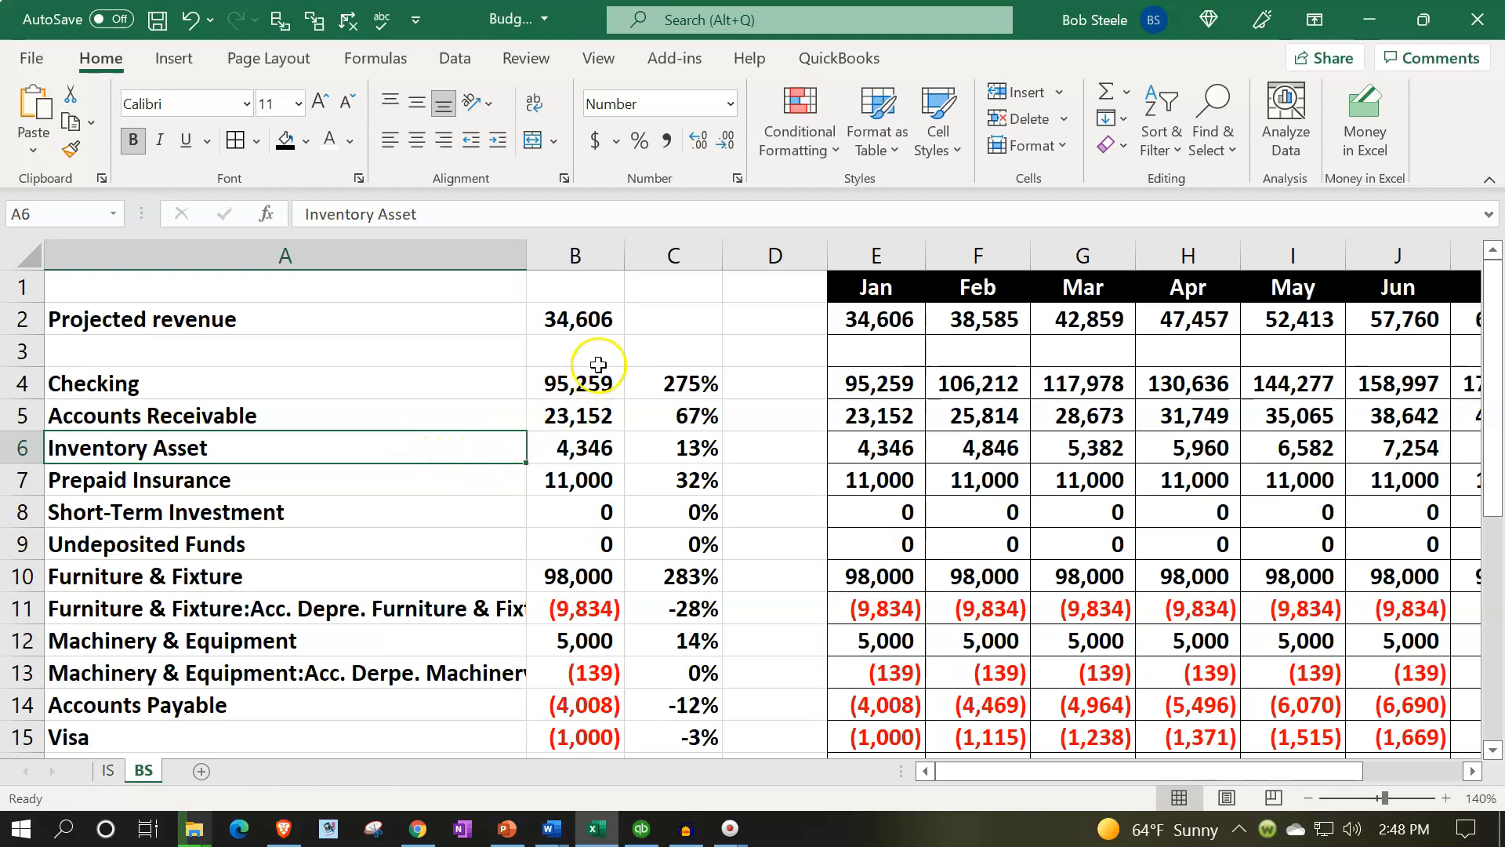
left_click_drag(575, 257, 751, 275)
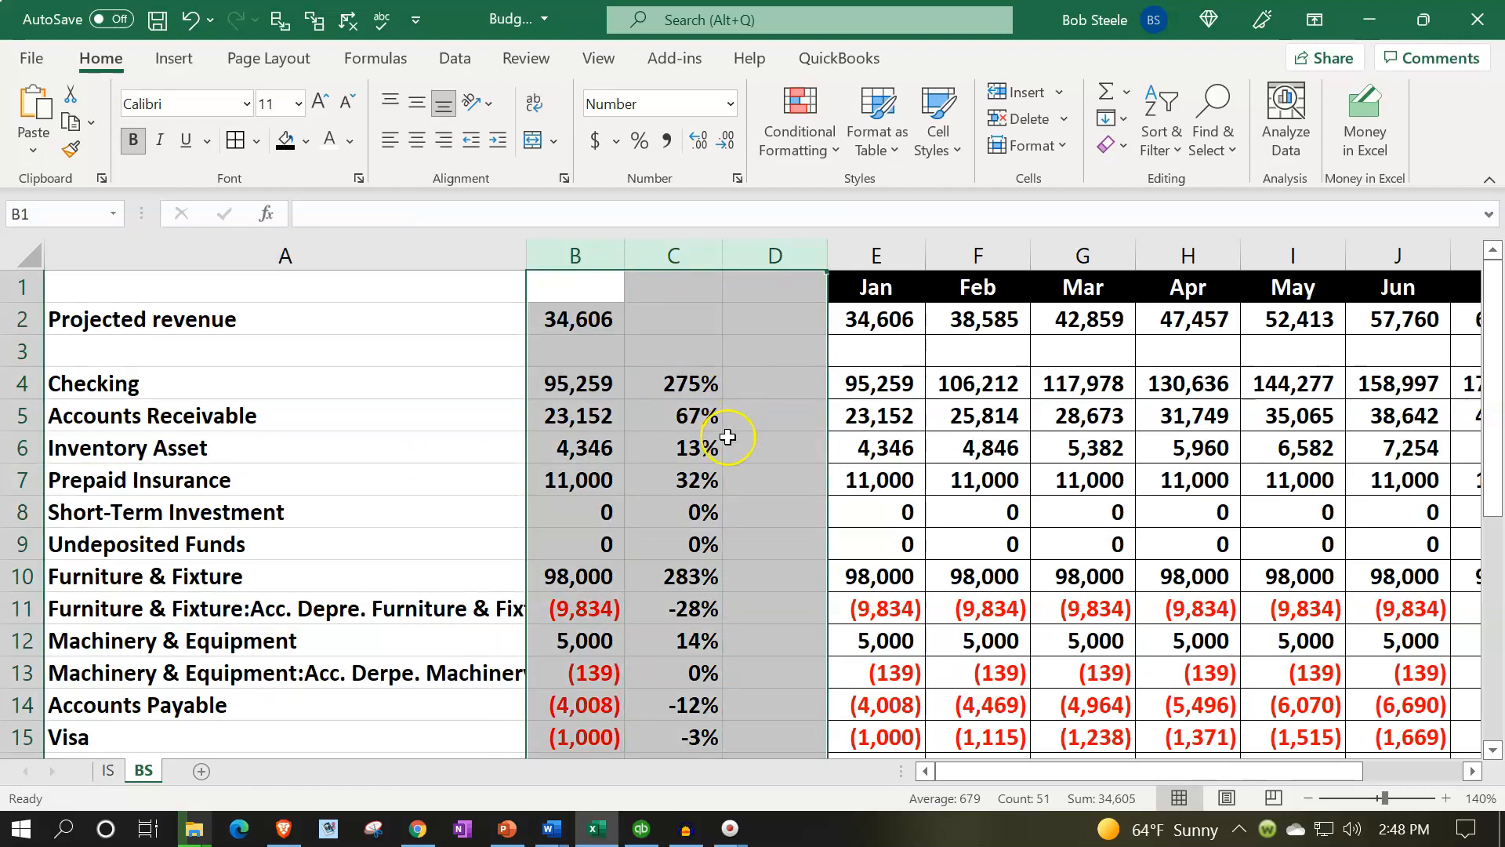
right_click(728, 433)
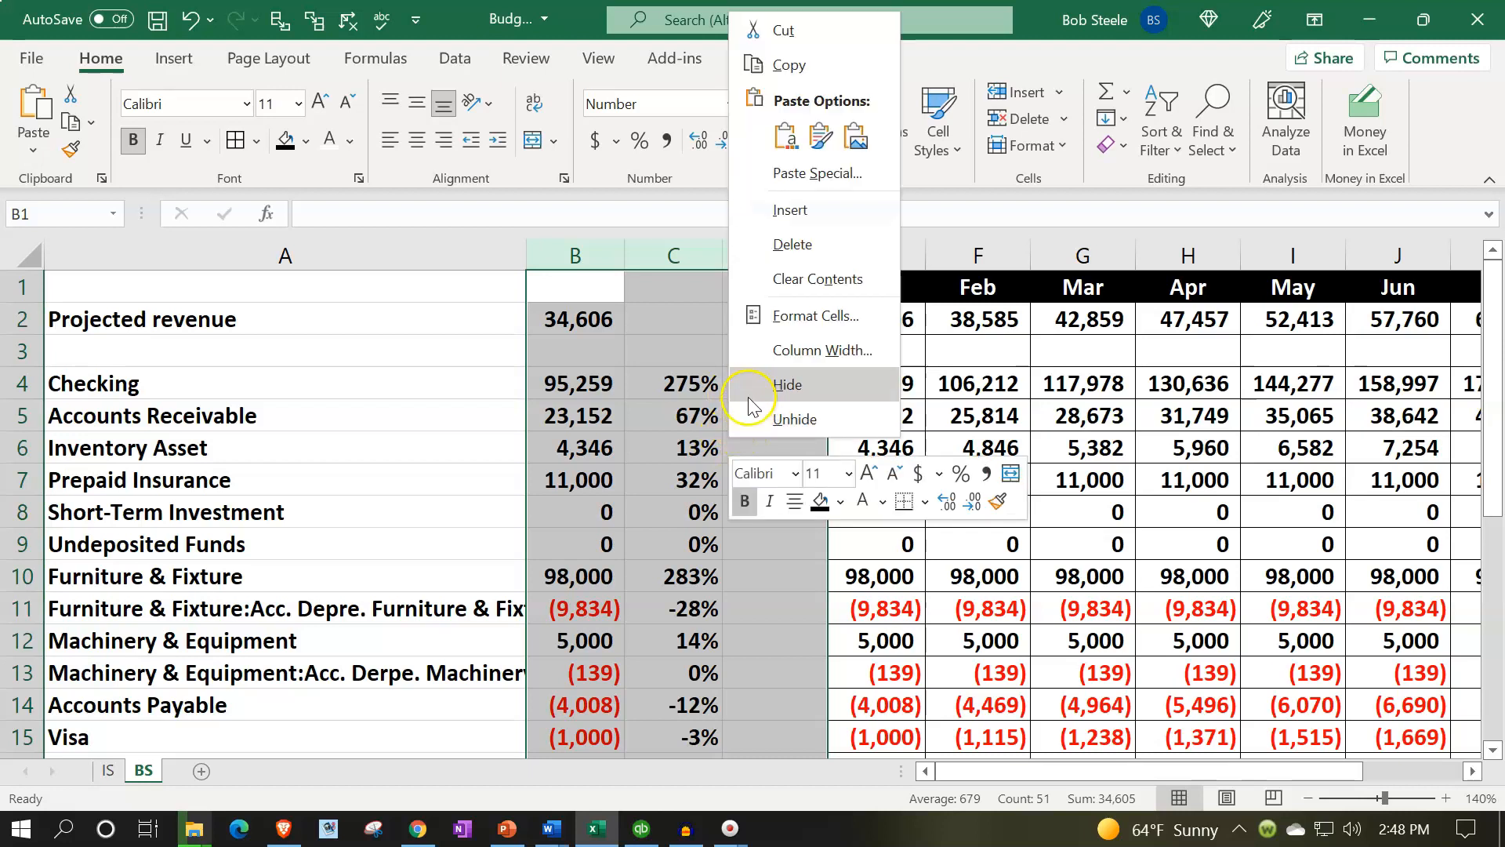
left_click(753, 387)
left_click(396, 570)
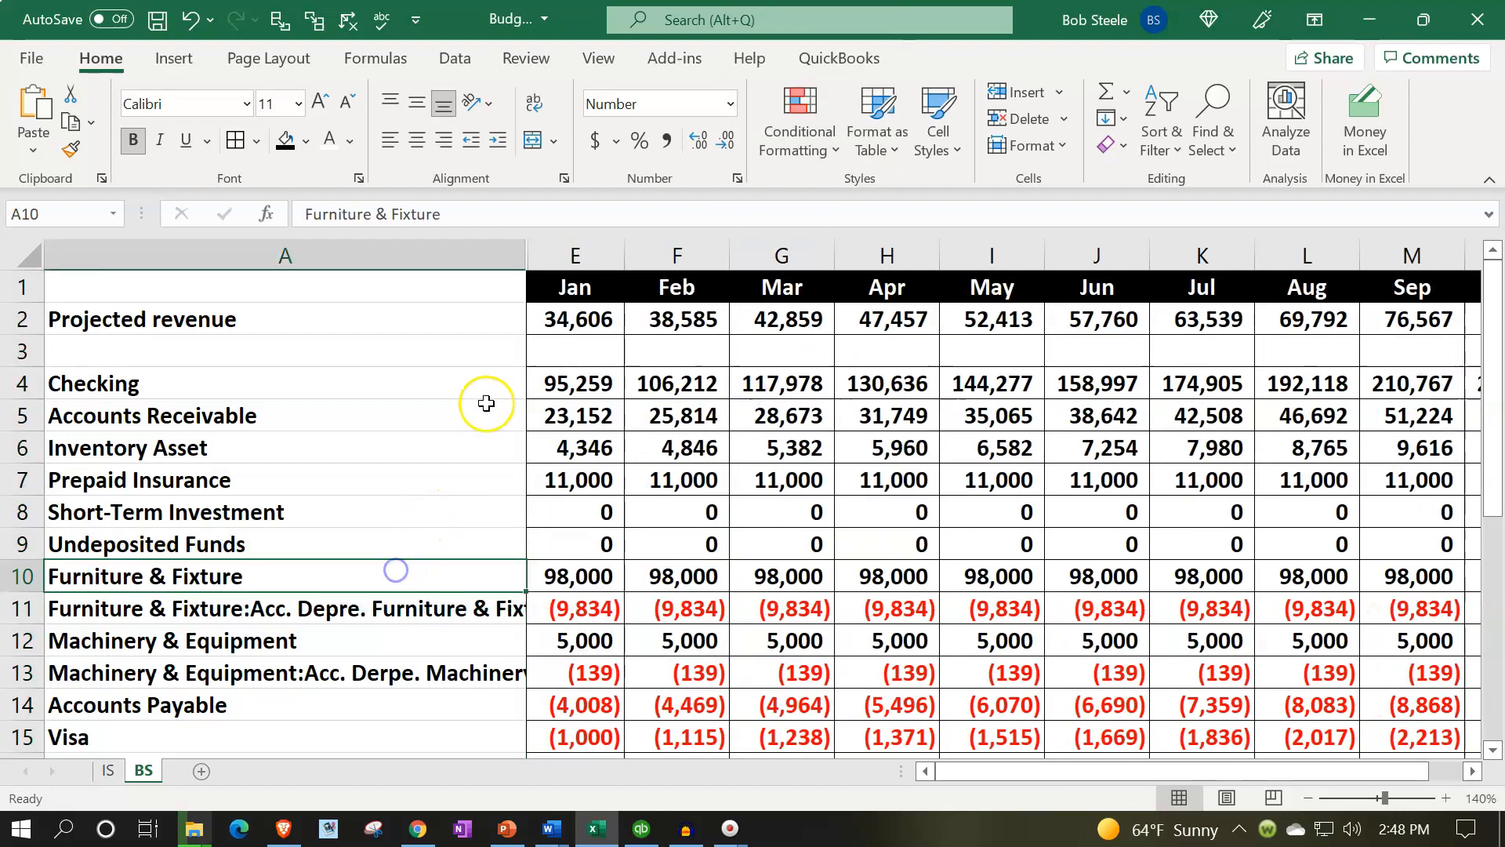
left_click_drag(527, 251, 332, 260)
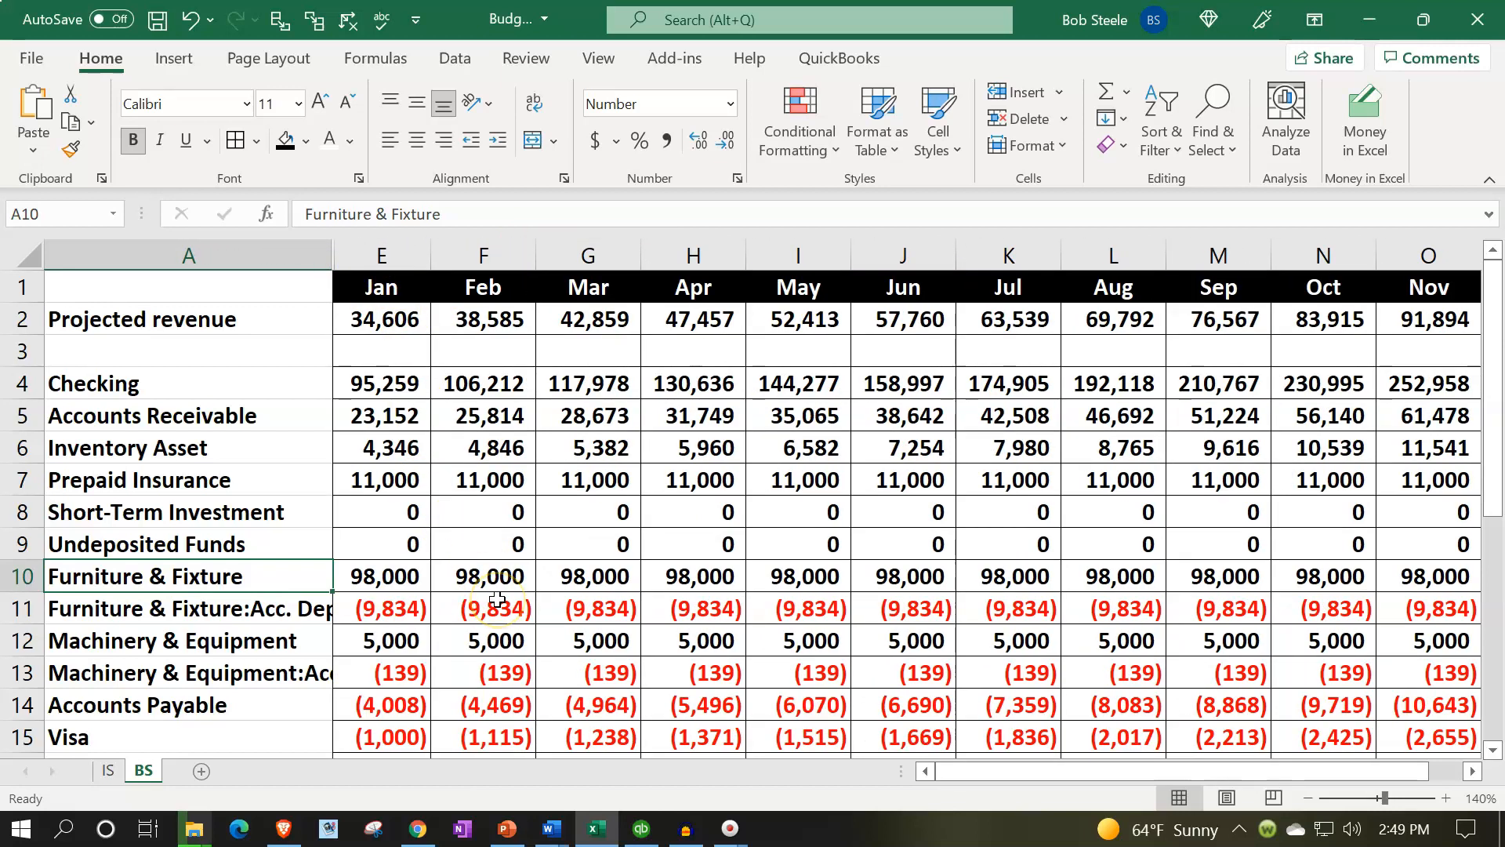
- Switch to QuickBooks and create a new 2022 budget of the Balance Sheet type
left_click(641, 829)
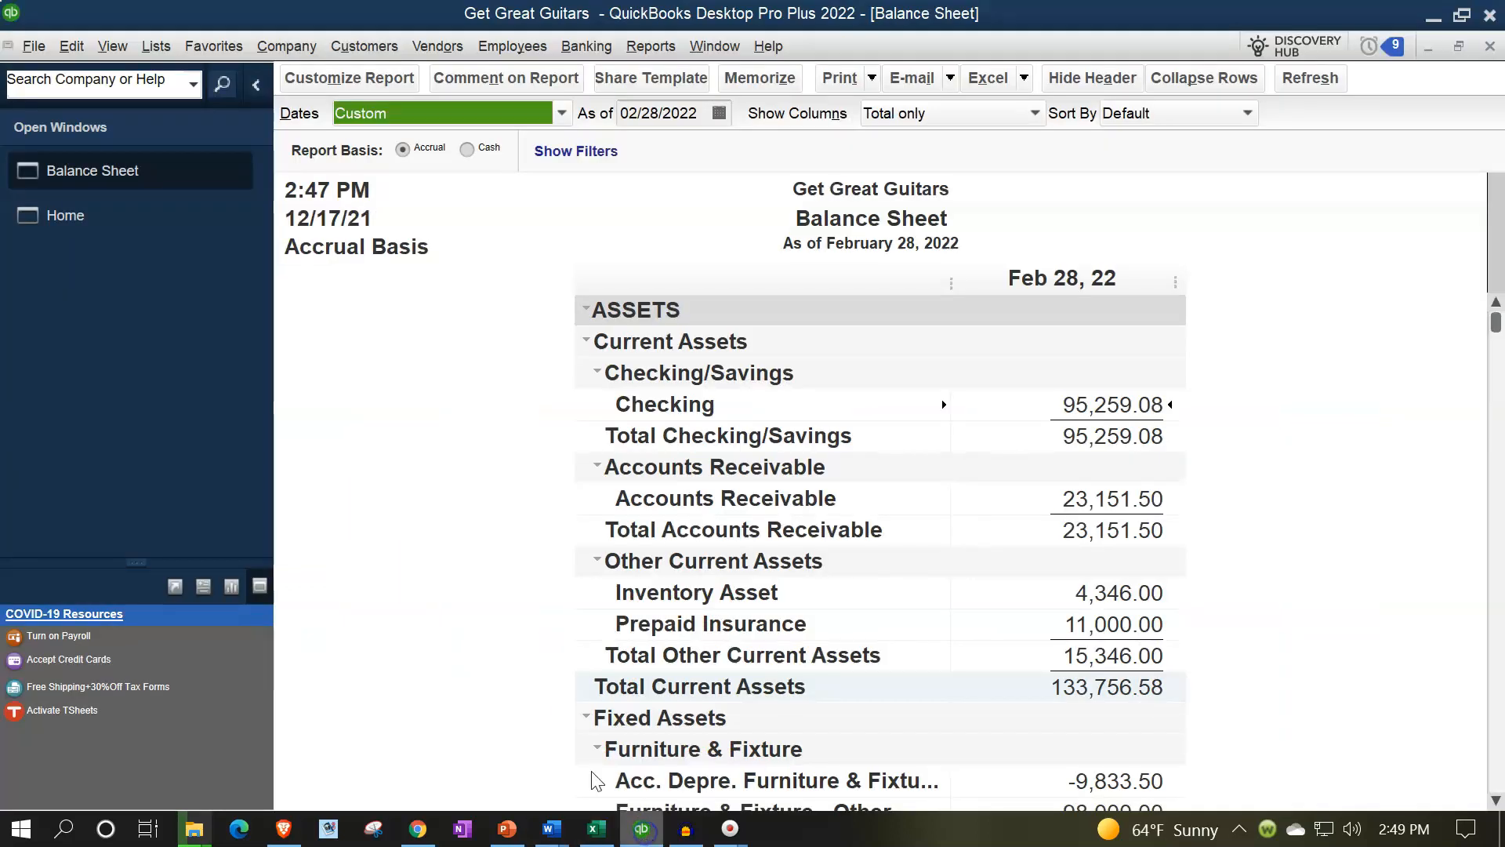
left_click(274, 49)
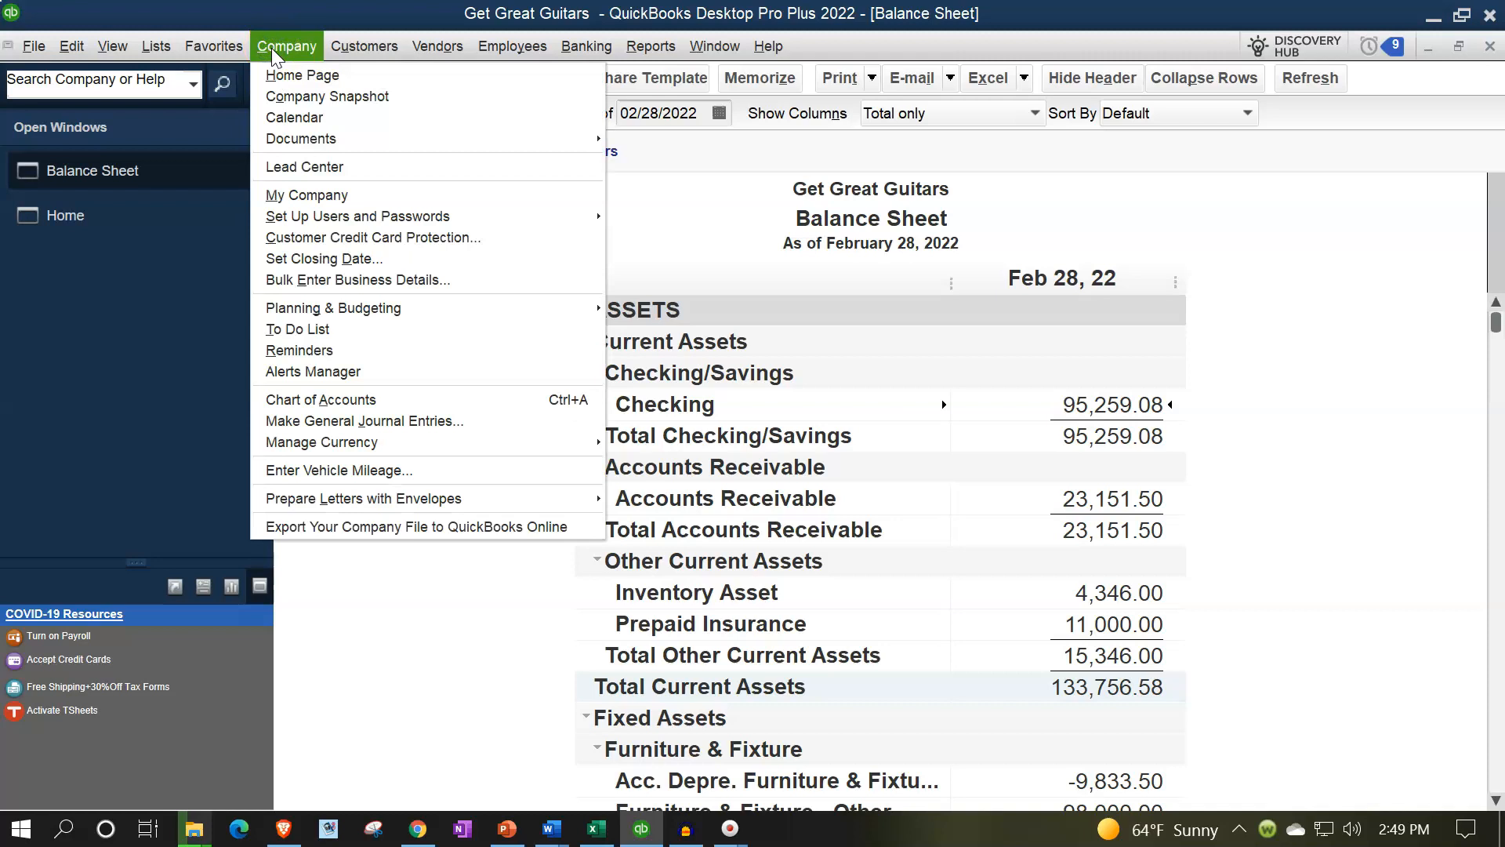
mouse_move(431, 312)
left_click(616, 310)
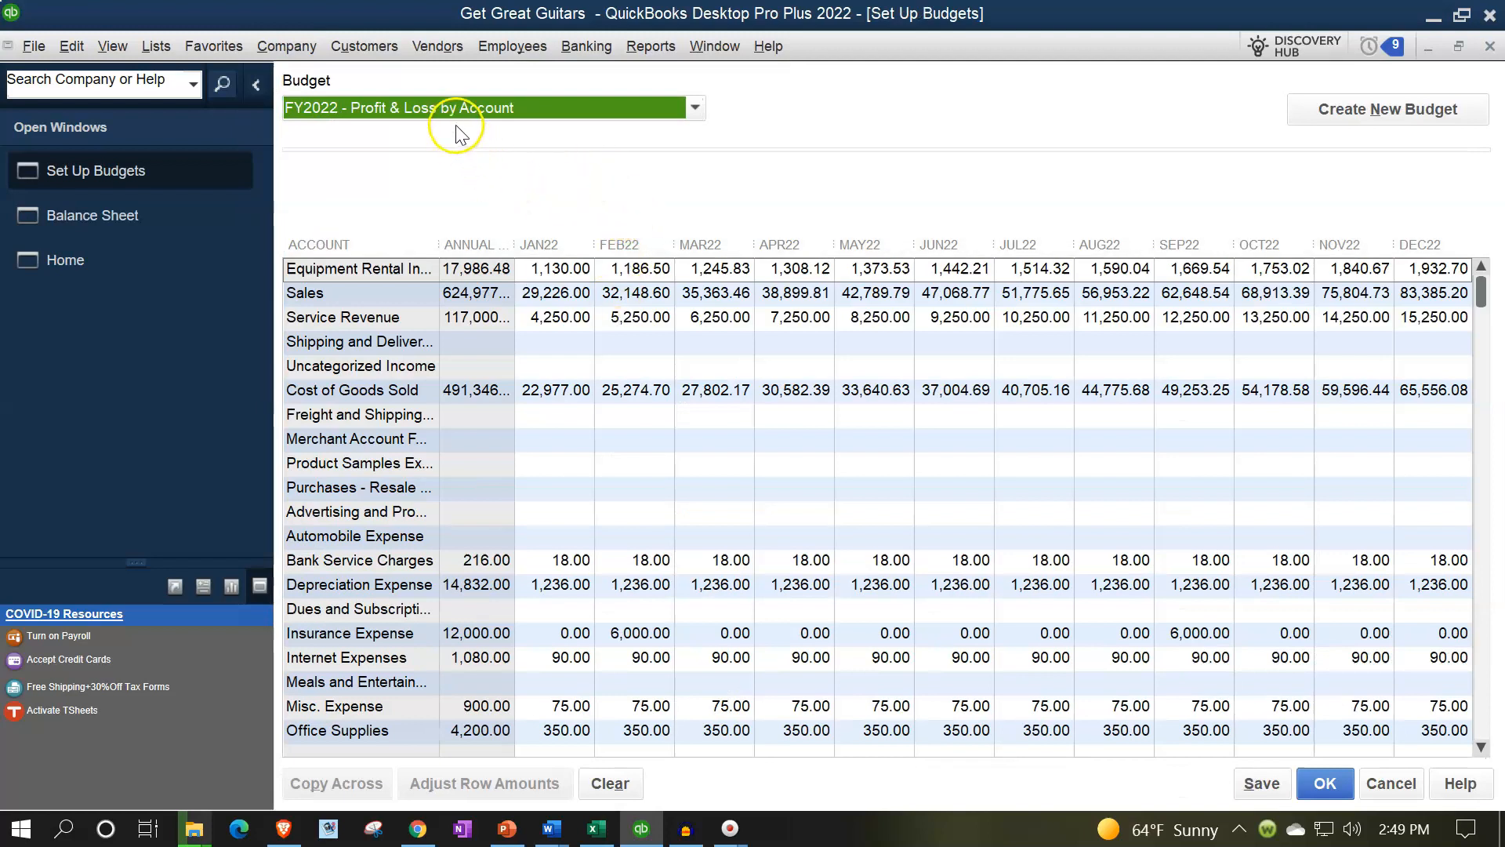
left_click(1326, 124)
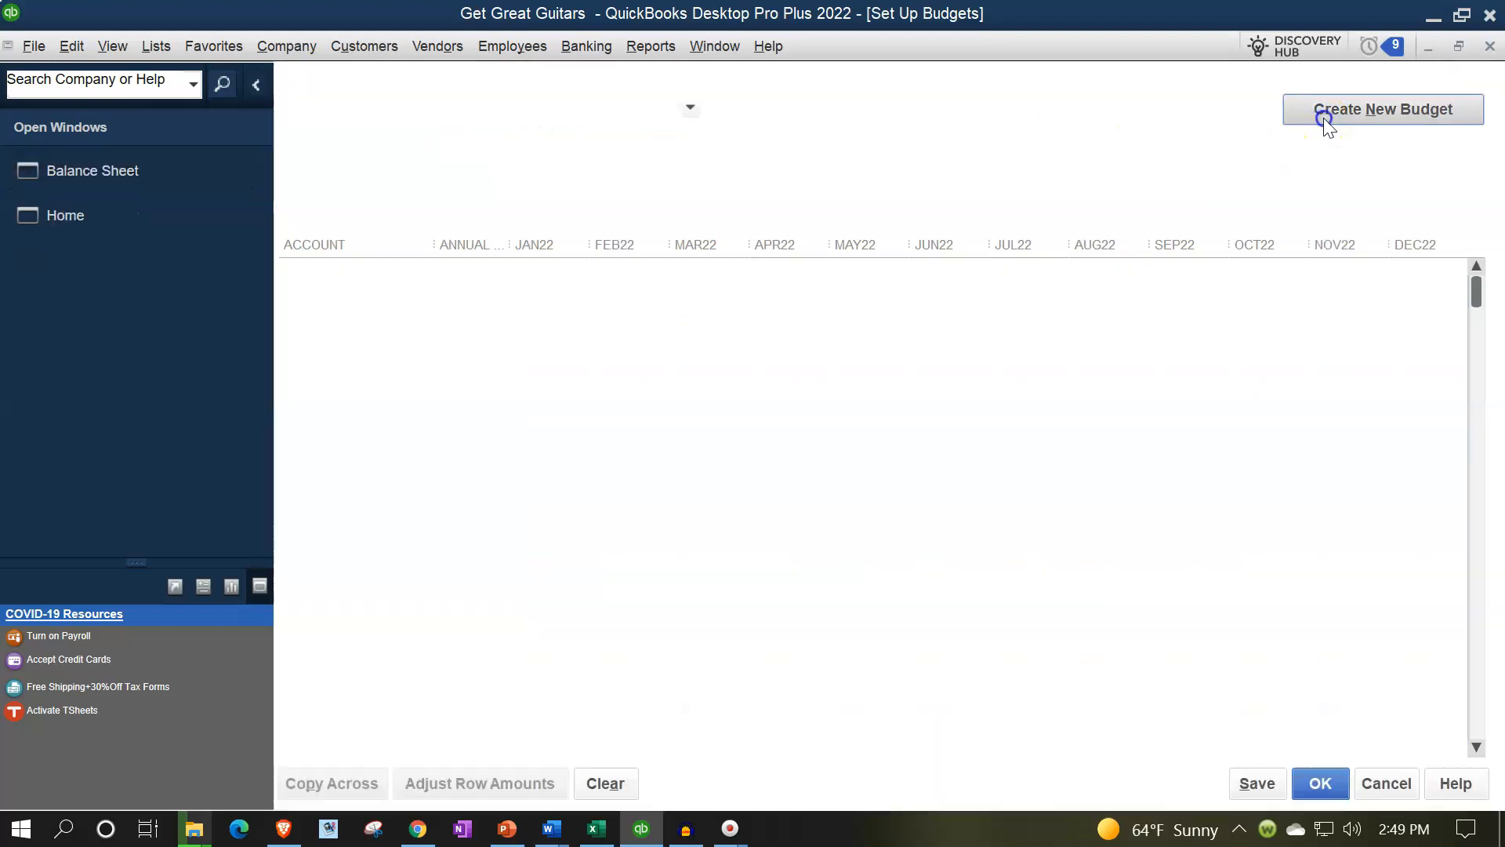
left_click(137, 278)
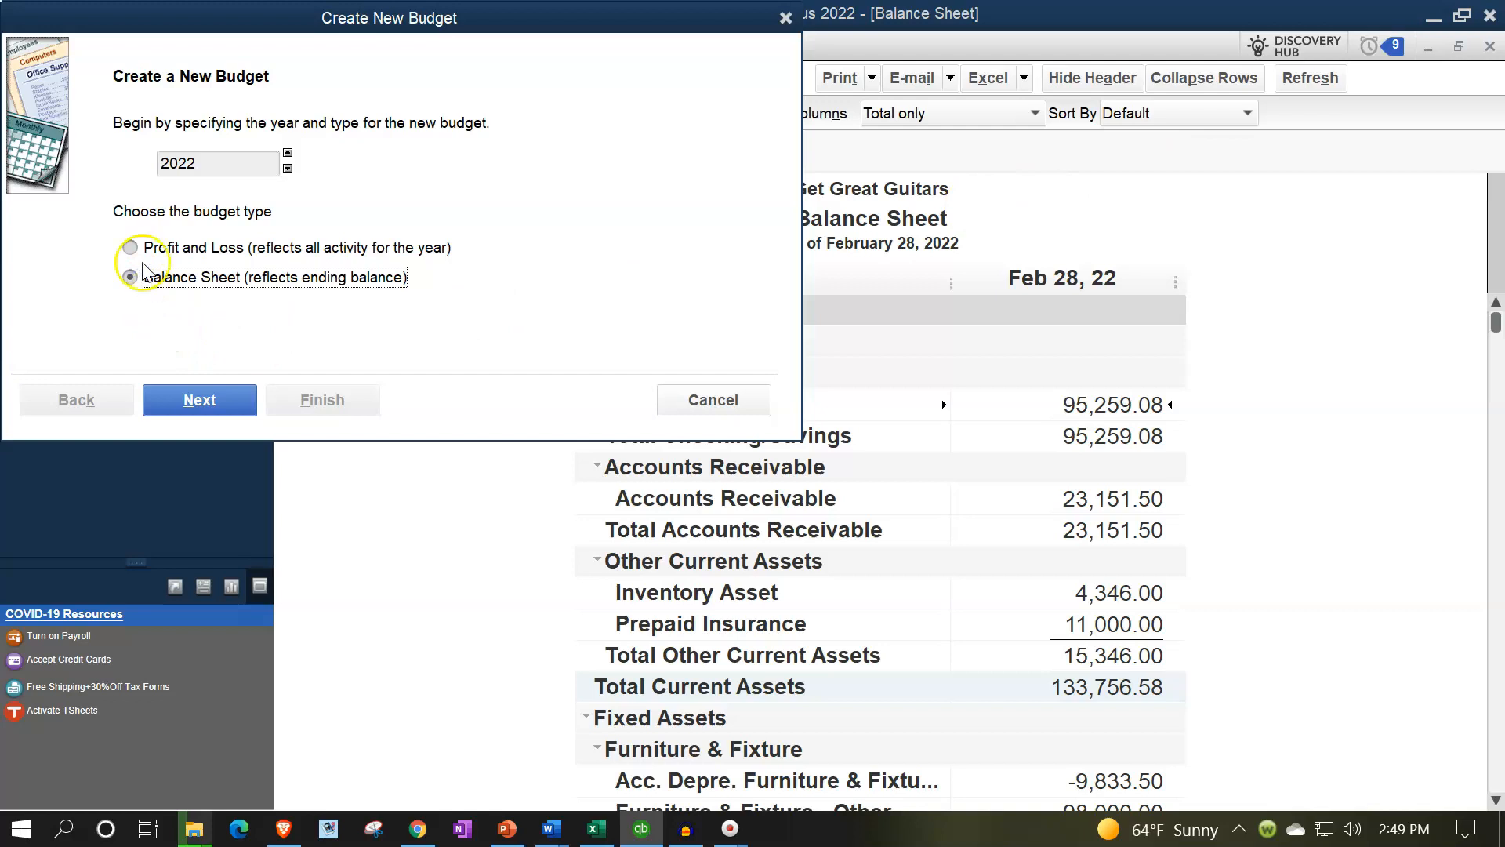
left_click(196, 400)
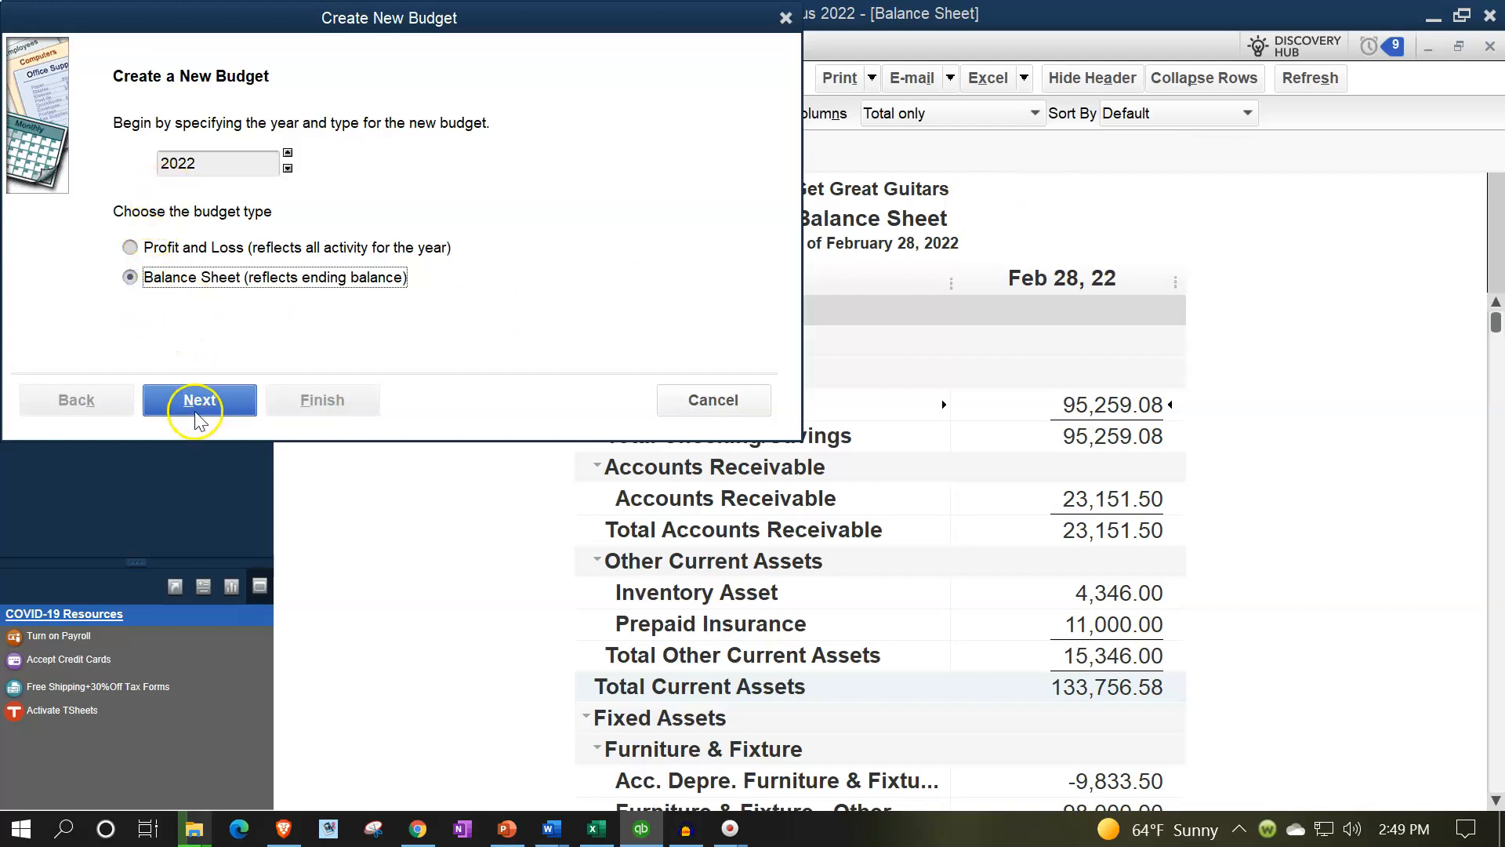
left_click(307, 414)
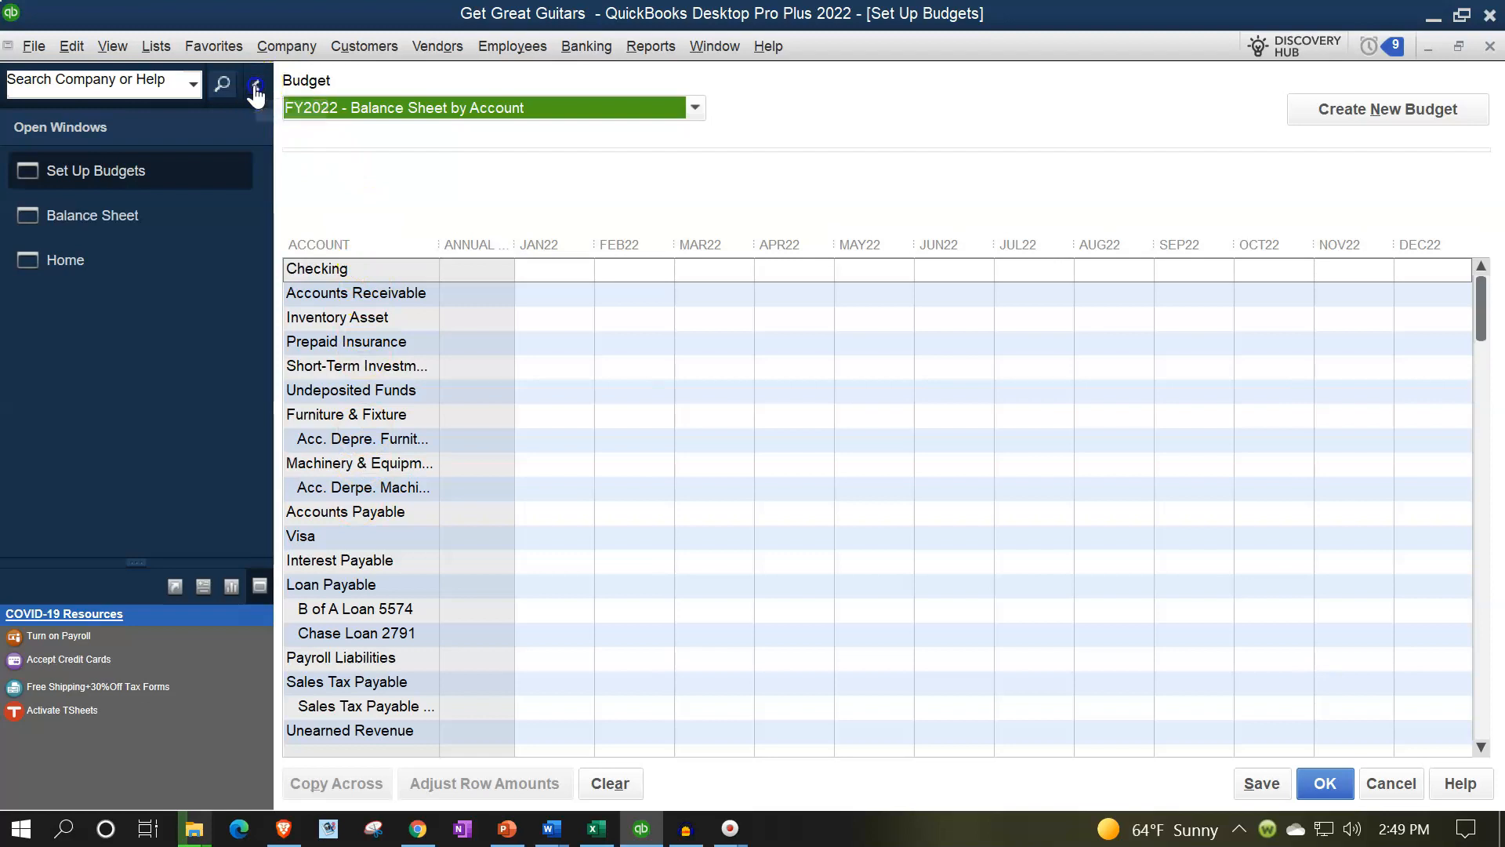
- Collapse the Open Windows sidebar and widen the budget's Account column to fit the full account names
left_click(256, 94)
left_click_drag(245, 251, 284, 251)
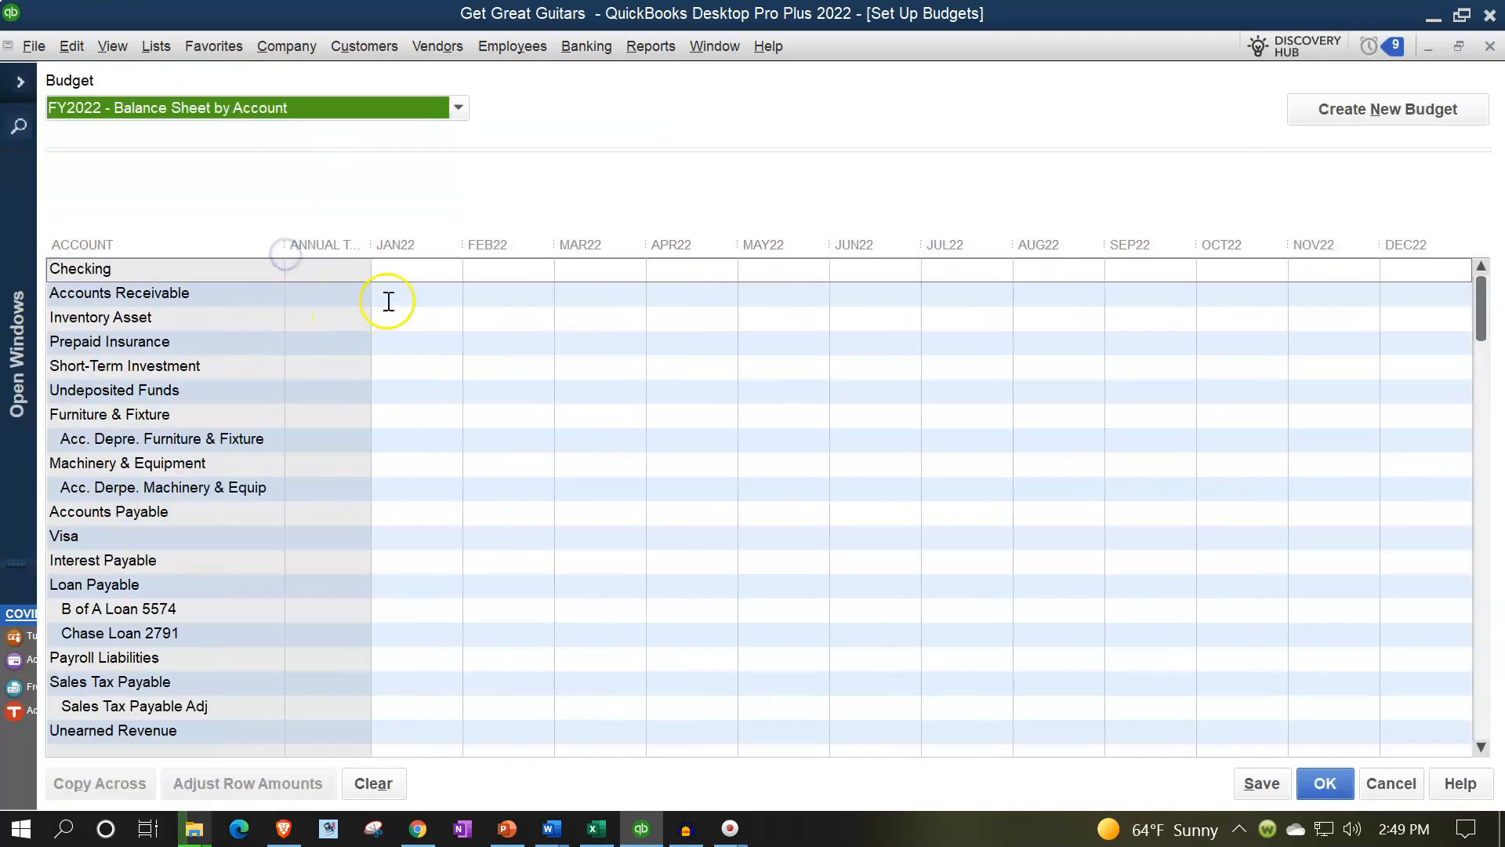
- Look up January checking on the Excel BS sheet and enter 95259 as Checking's JAN22 budget amount in QuickBooks
left_click(410, 274)
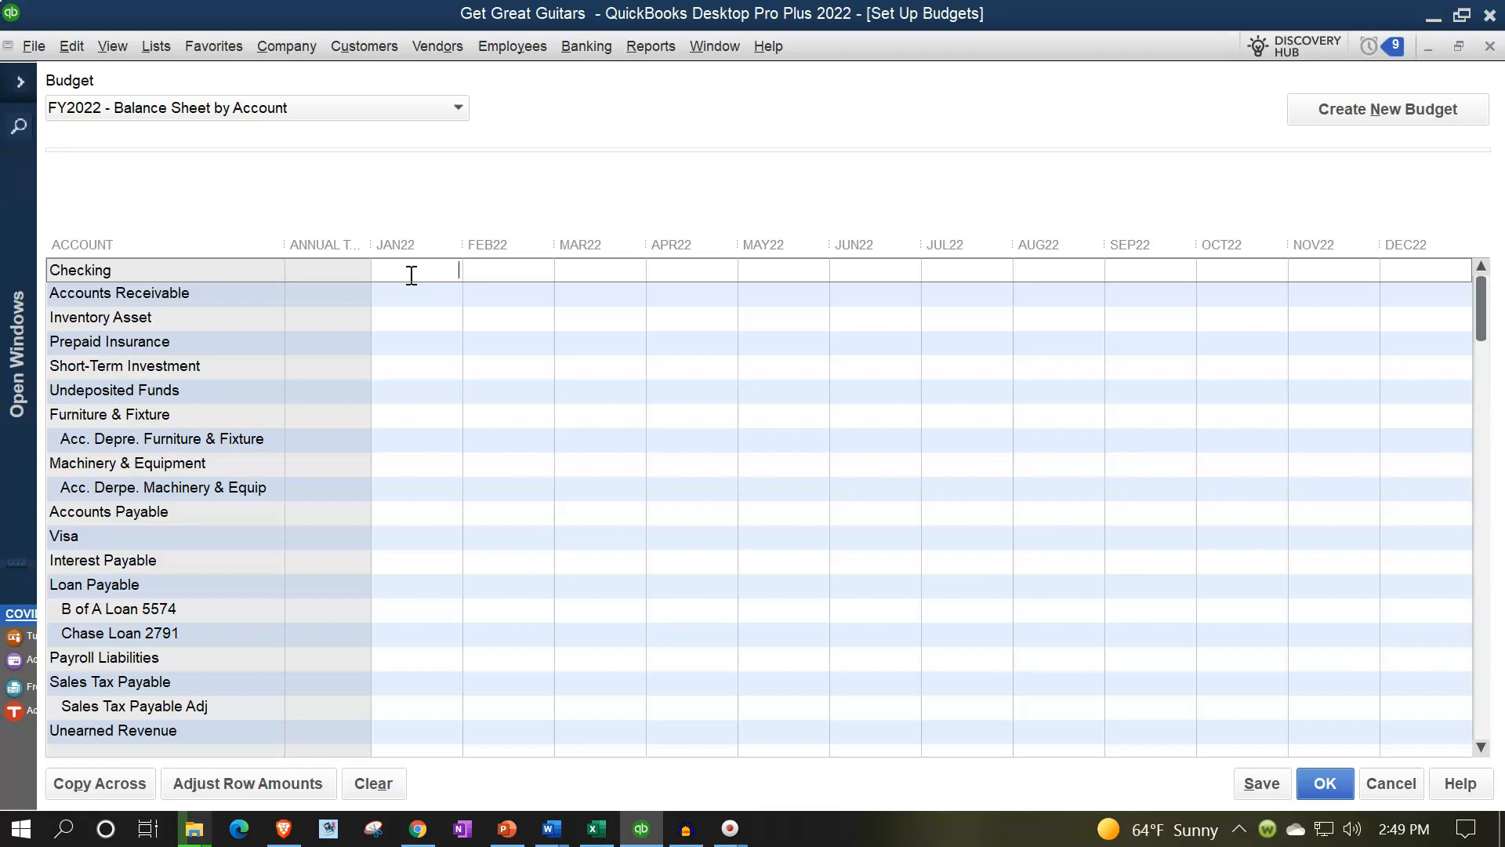
left_click(596, 828)
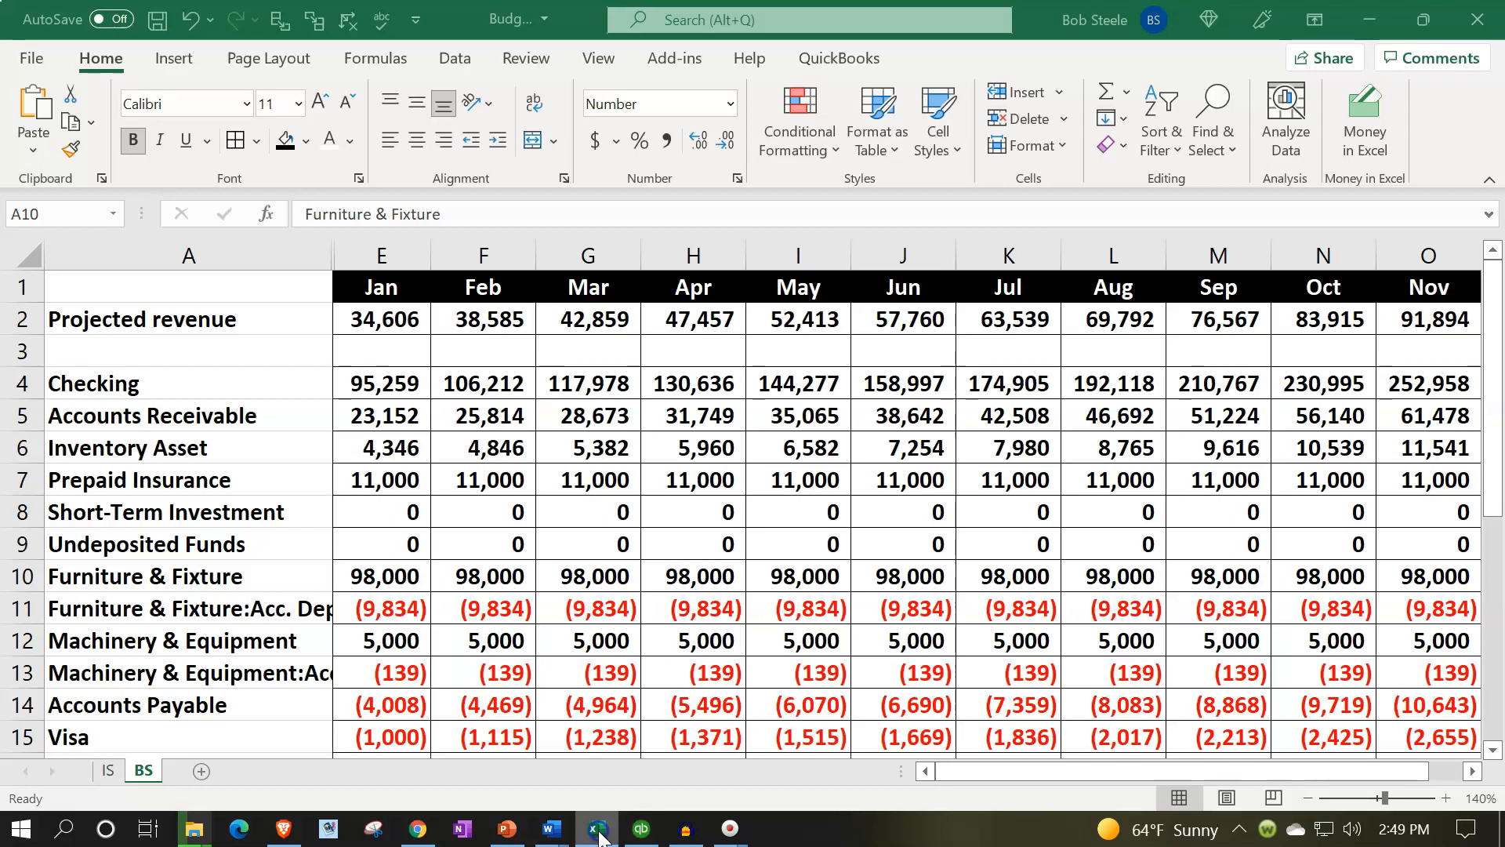
left_click(403, 388)
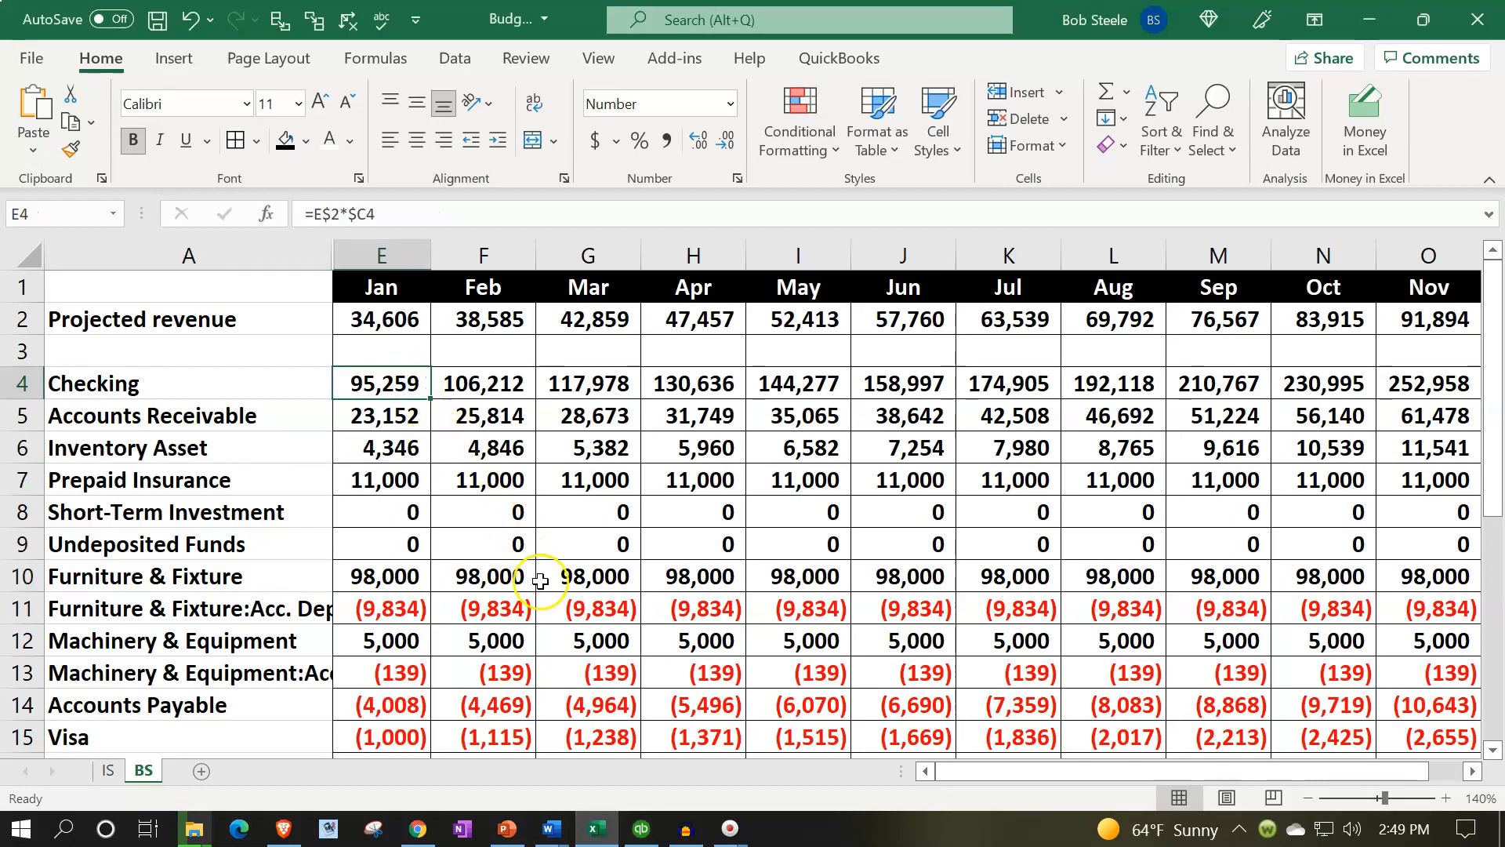
left_click(596, 828)
left_click(416, 275)
type("95259")
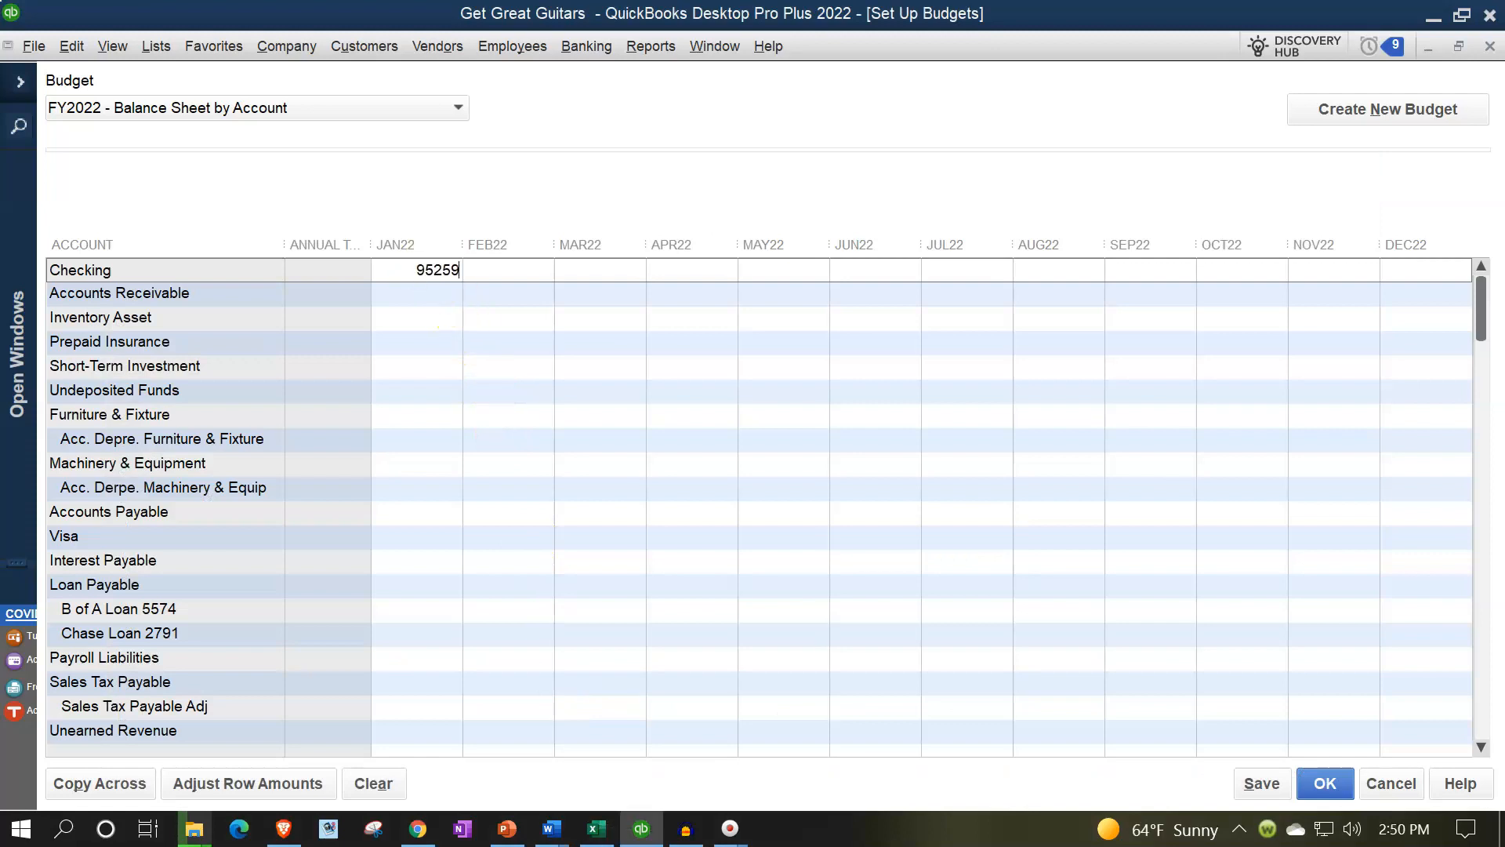
left_click(404, 284)
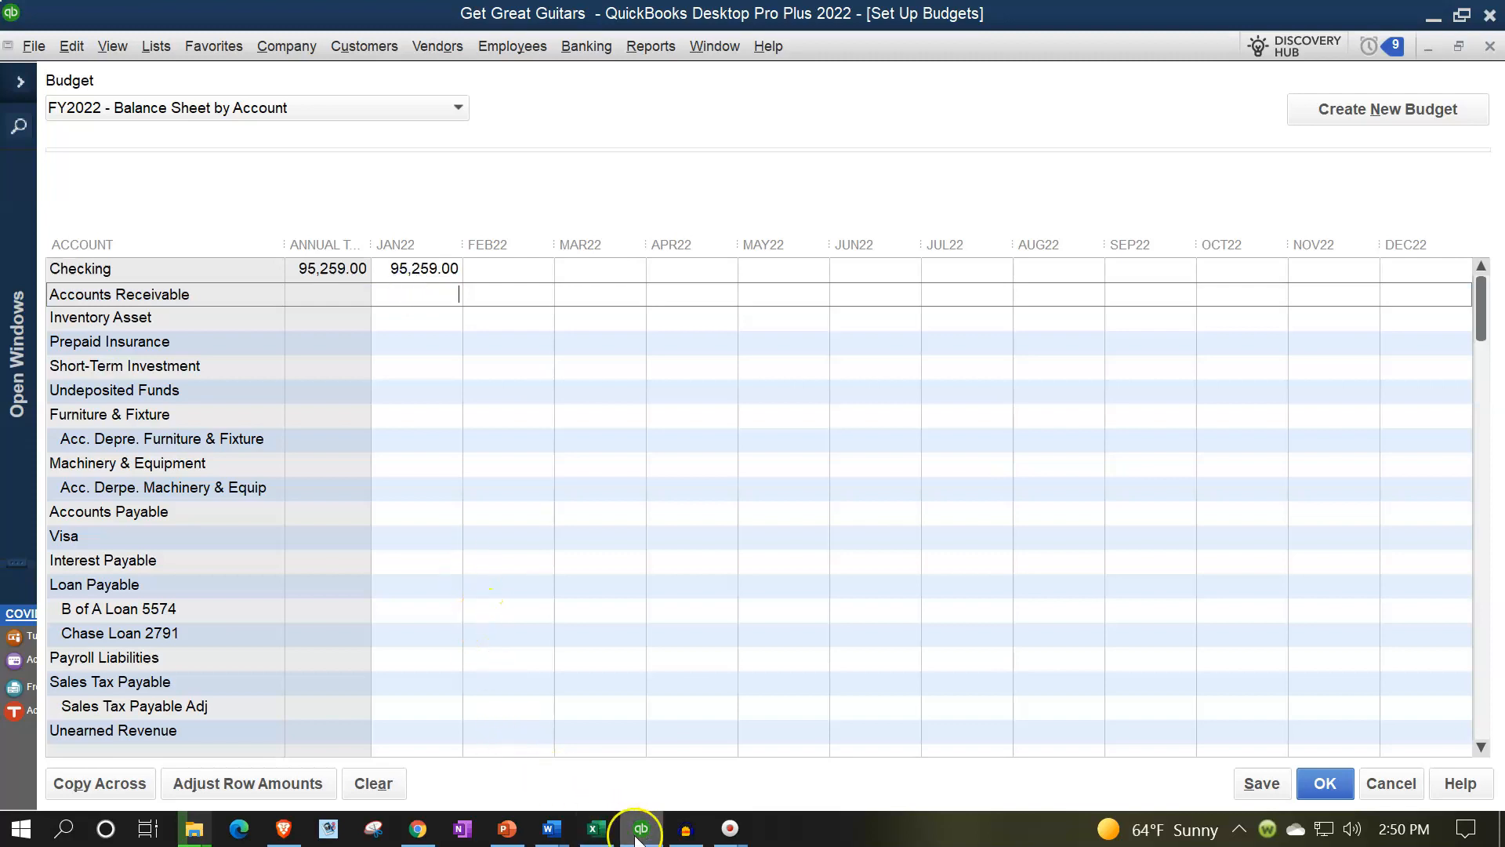
- Arrange the QuickBooks budget window and the Excel budget workbook side by side on the screen
left_click(598, 828)
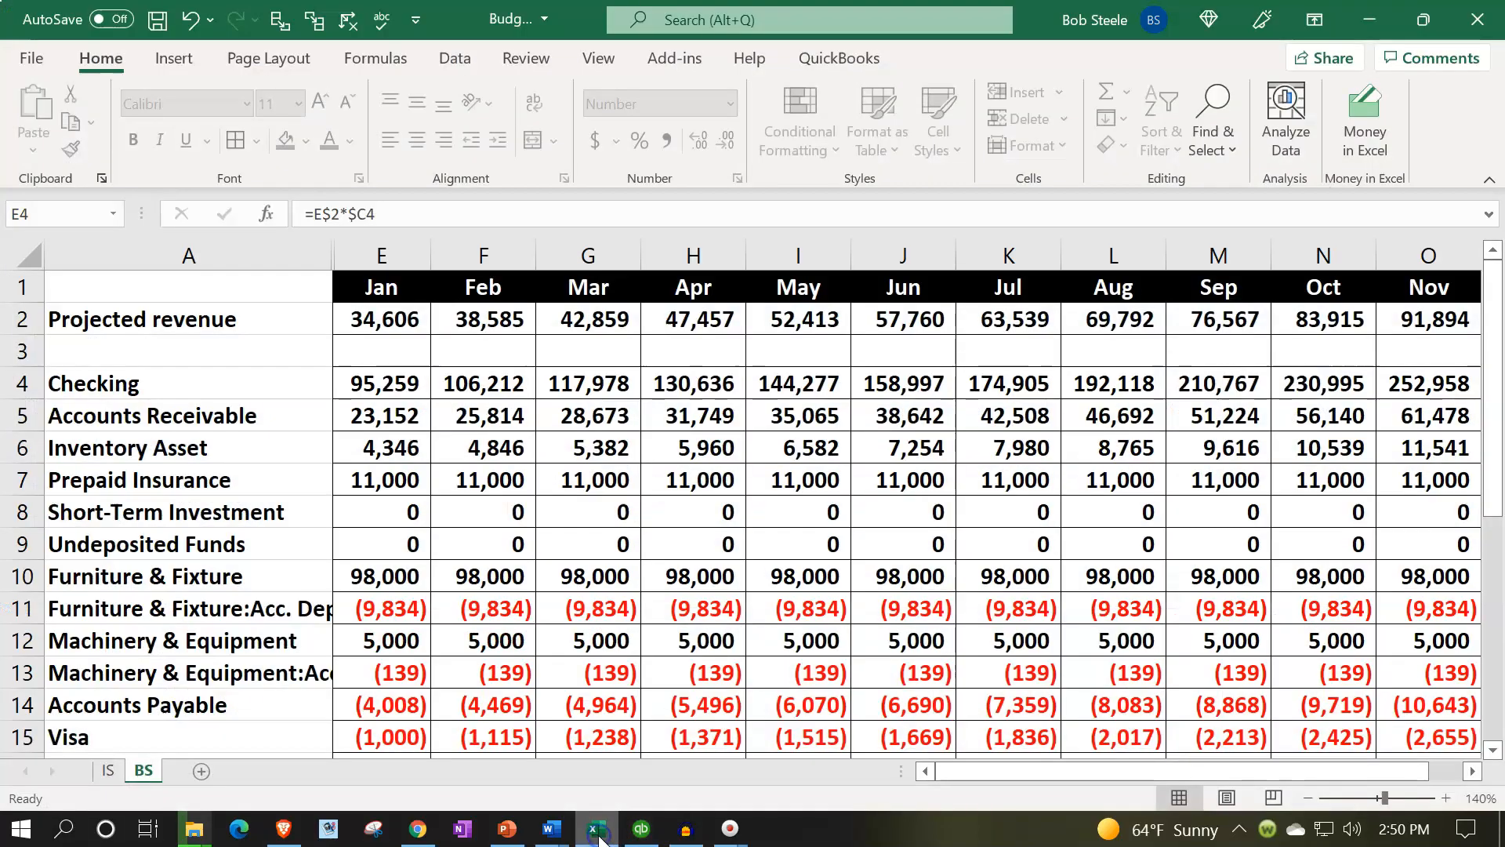
left_click(387, 416)
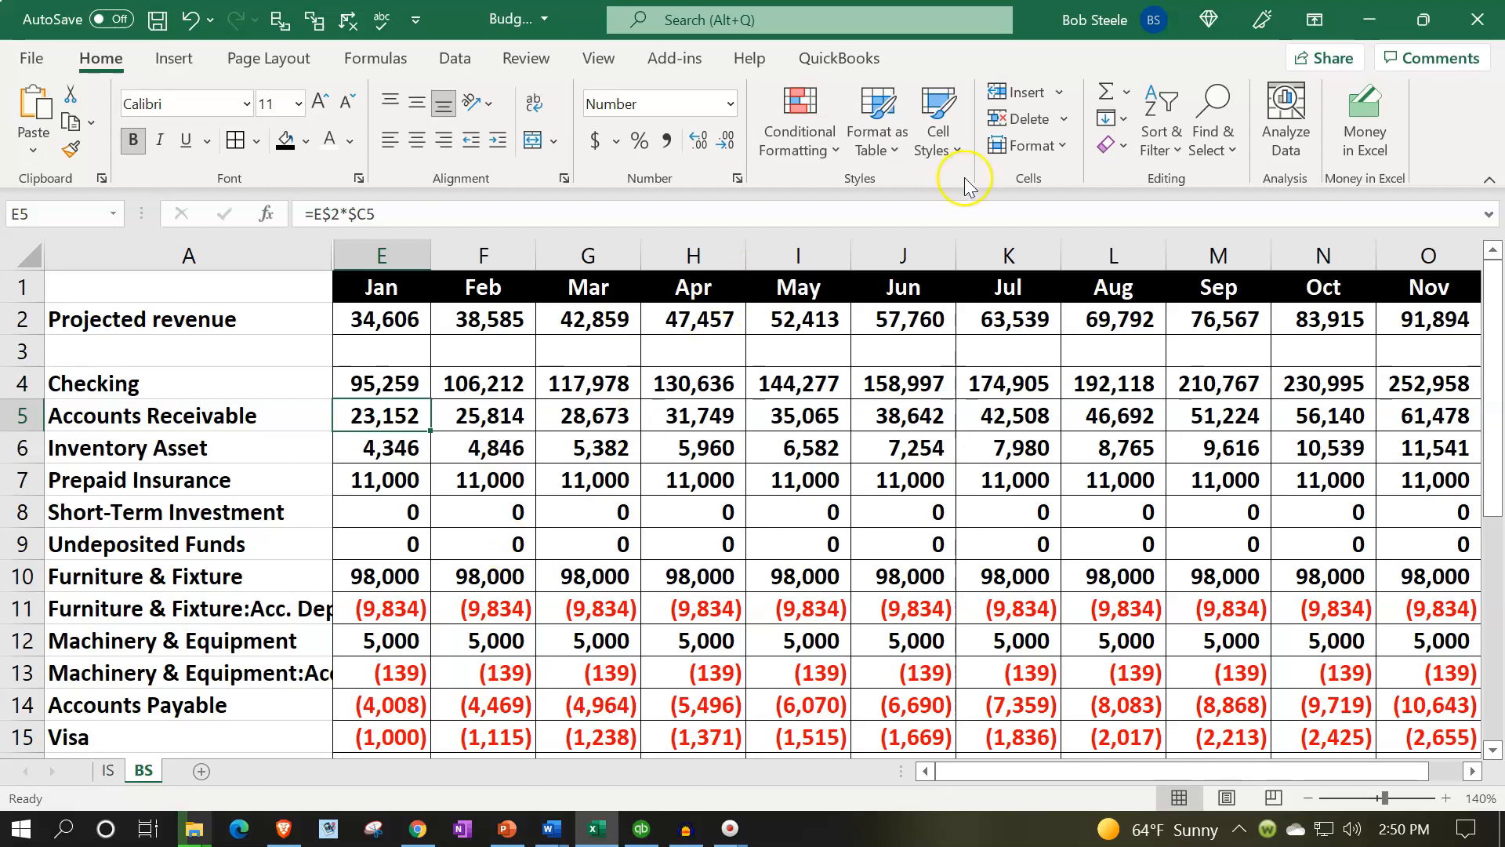
left_click_drag(1035, 21, 1086, 139)
left_click_drag(1169, 19, 3, 604)
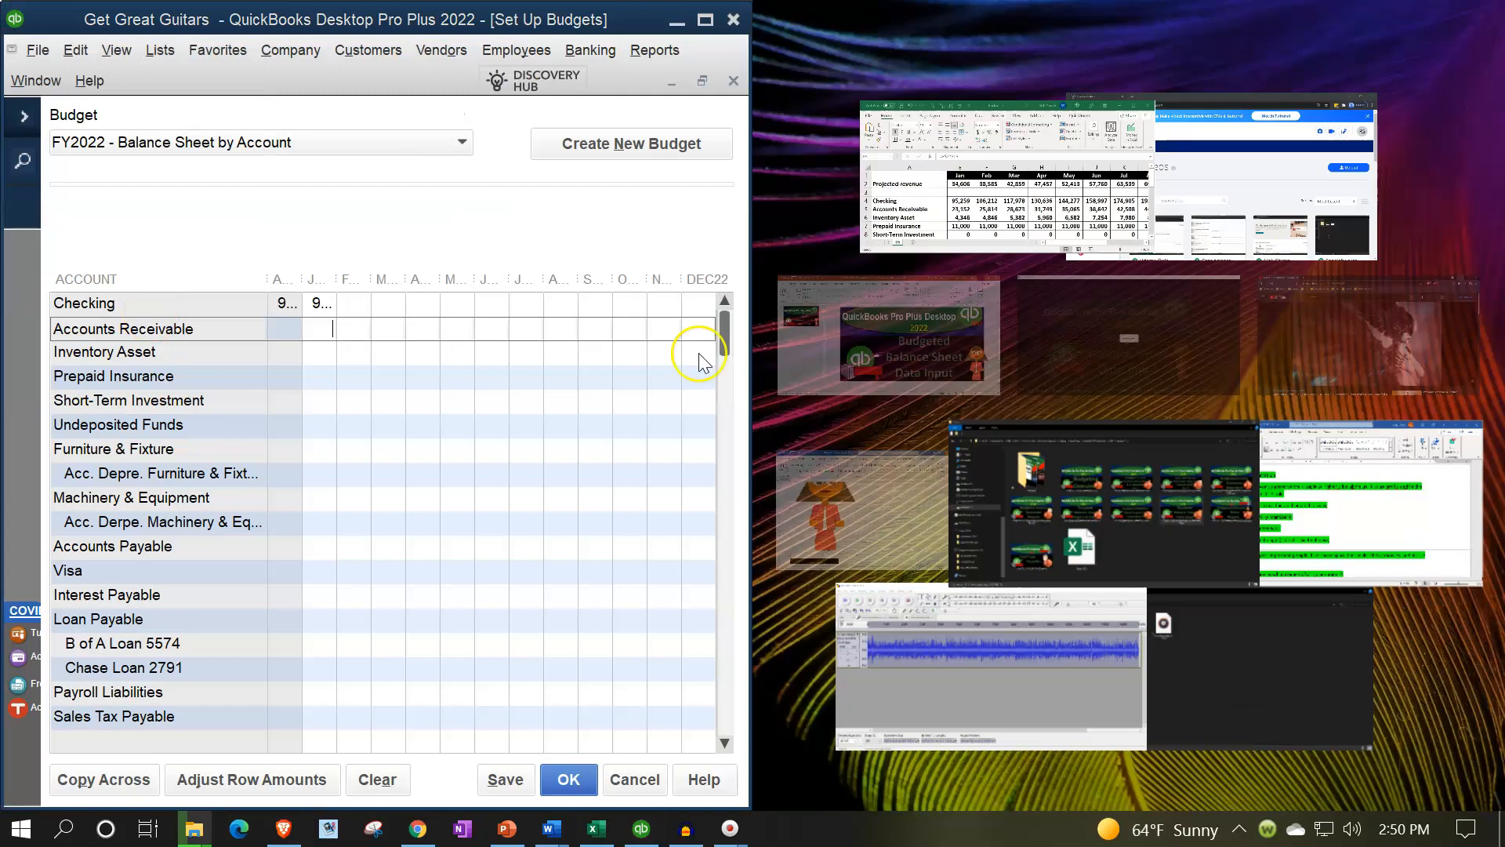
left_click(961, 177)
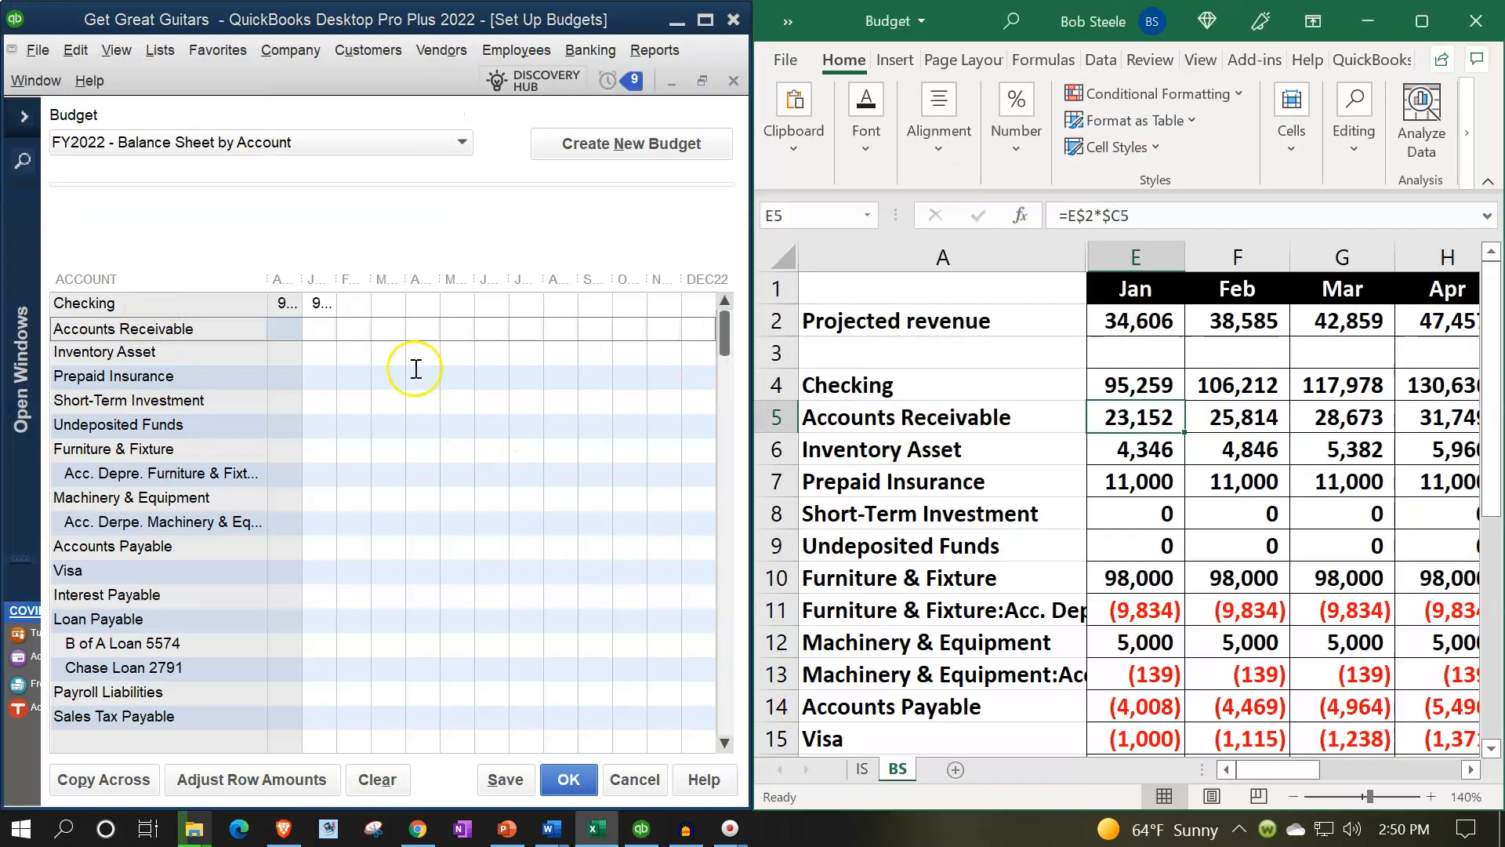
- Widen the QuickBooks window and its JAN22 column, and zoom the Excel BS sheet to 120%
left_click_drag(306, 278, 378, 282)
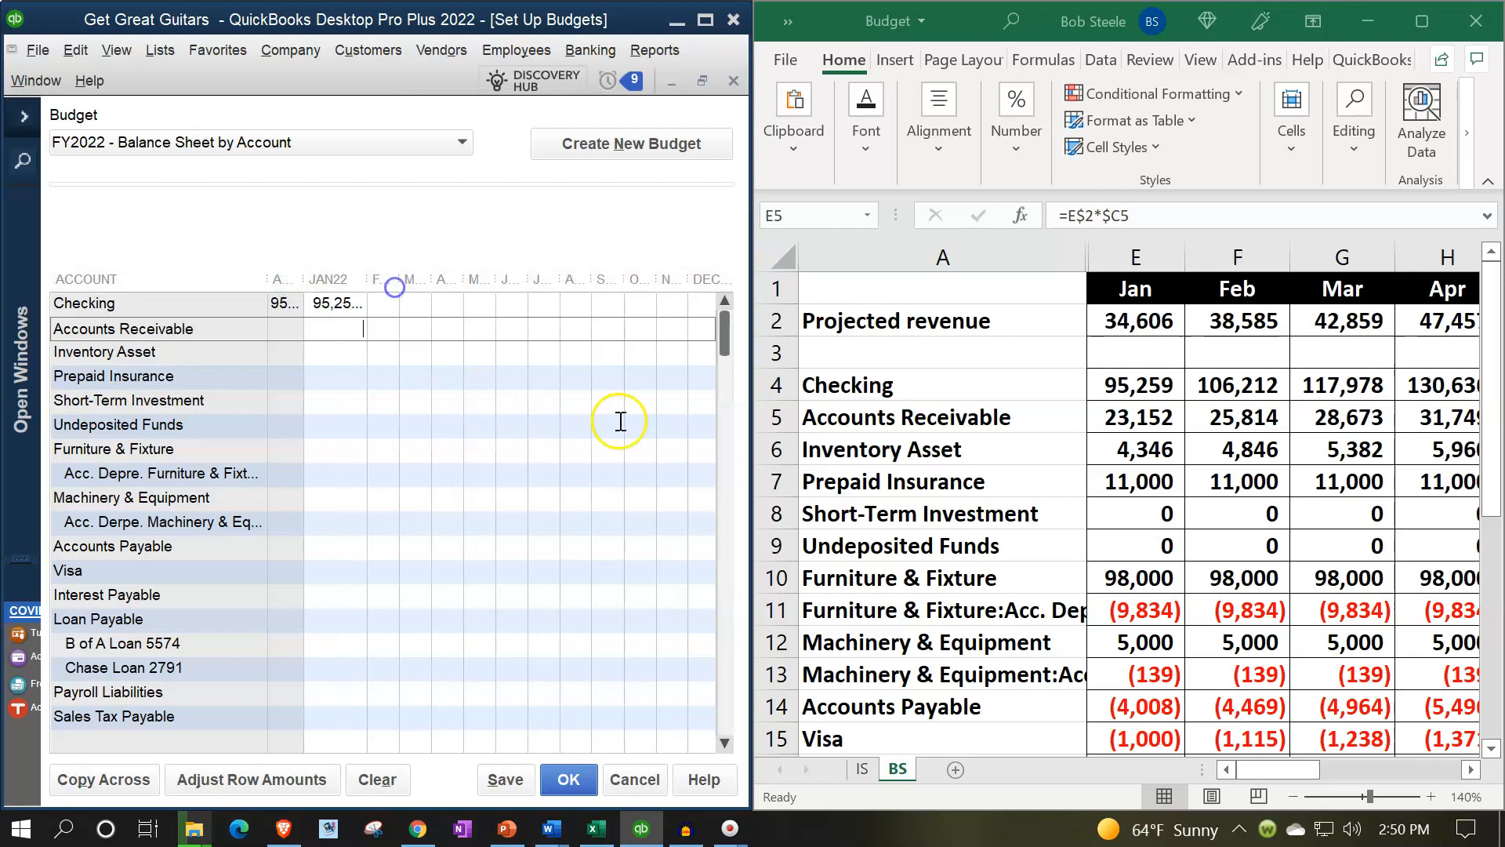
left_click_drag(752, 404, 919, 422)
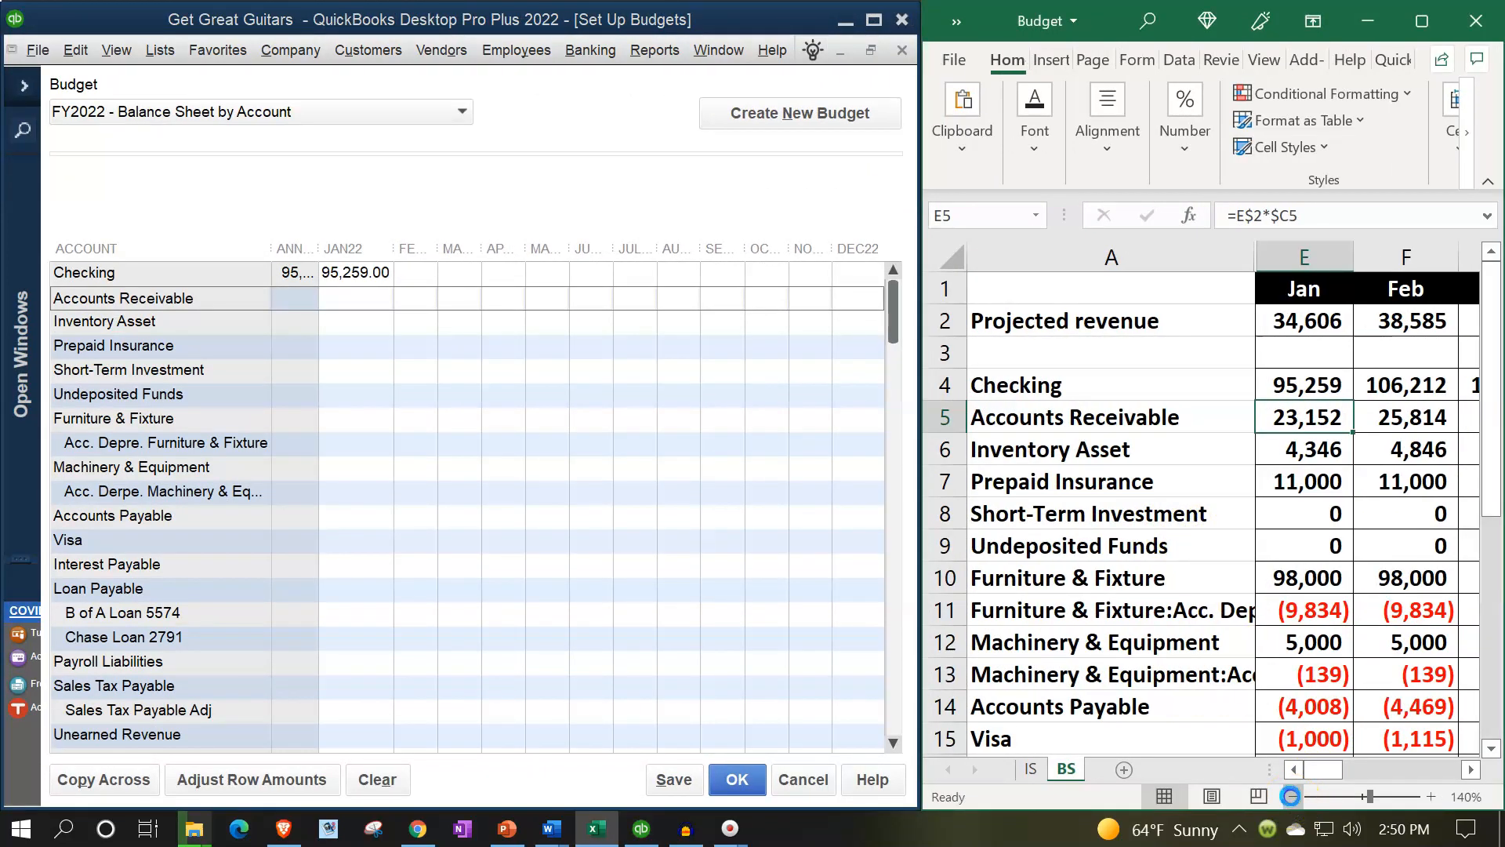
left_click(1293, 797)
left_click(1294, 797)
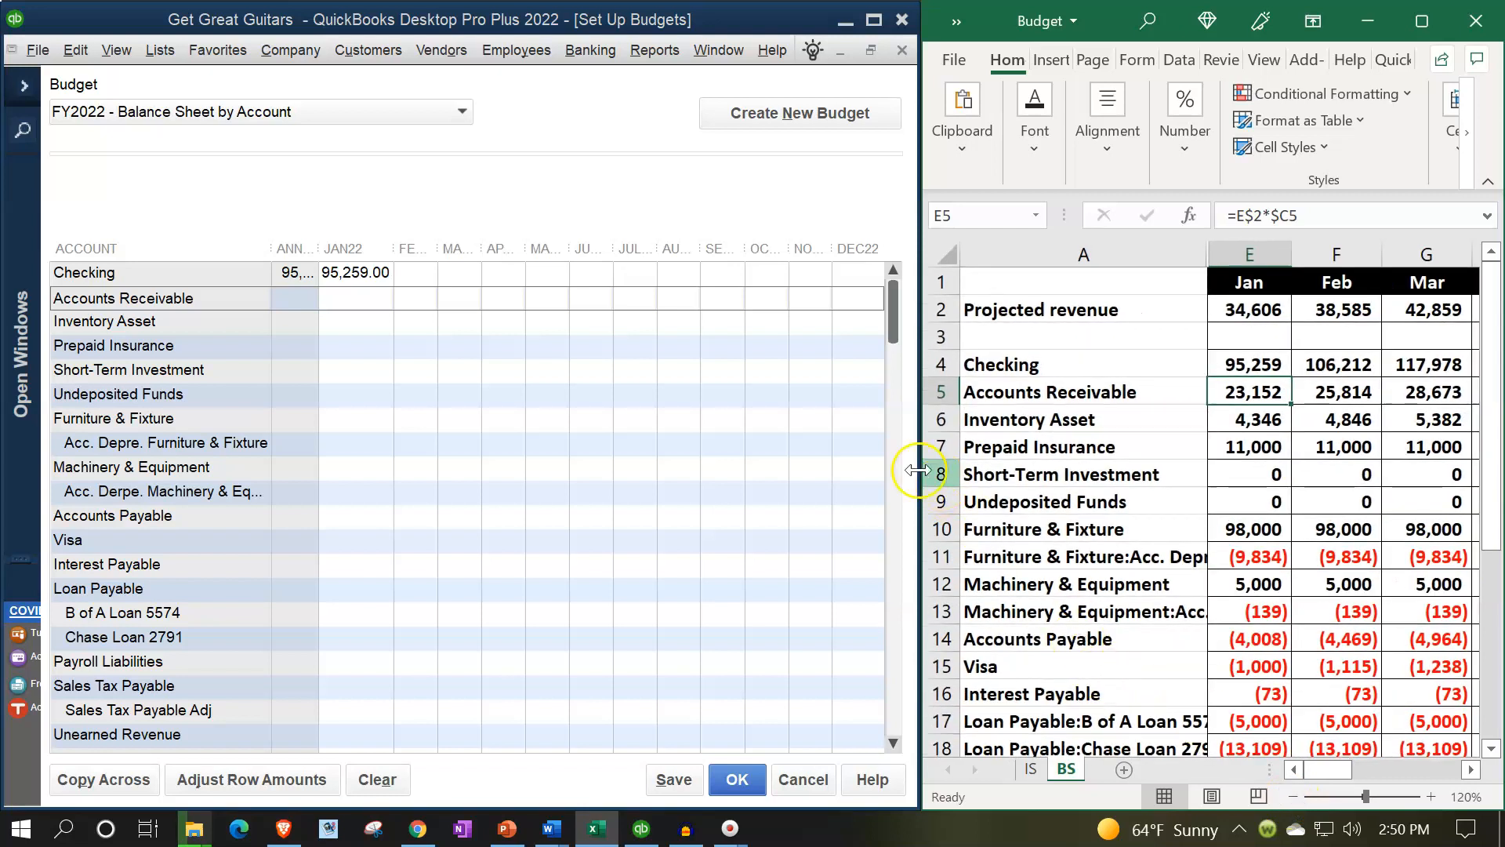
left_click_drag(396, 248, 403, 249)
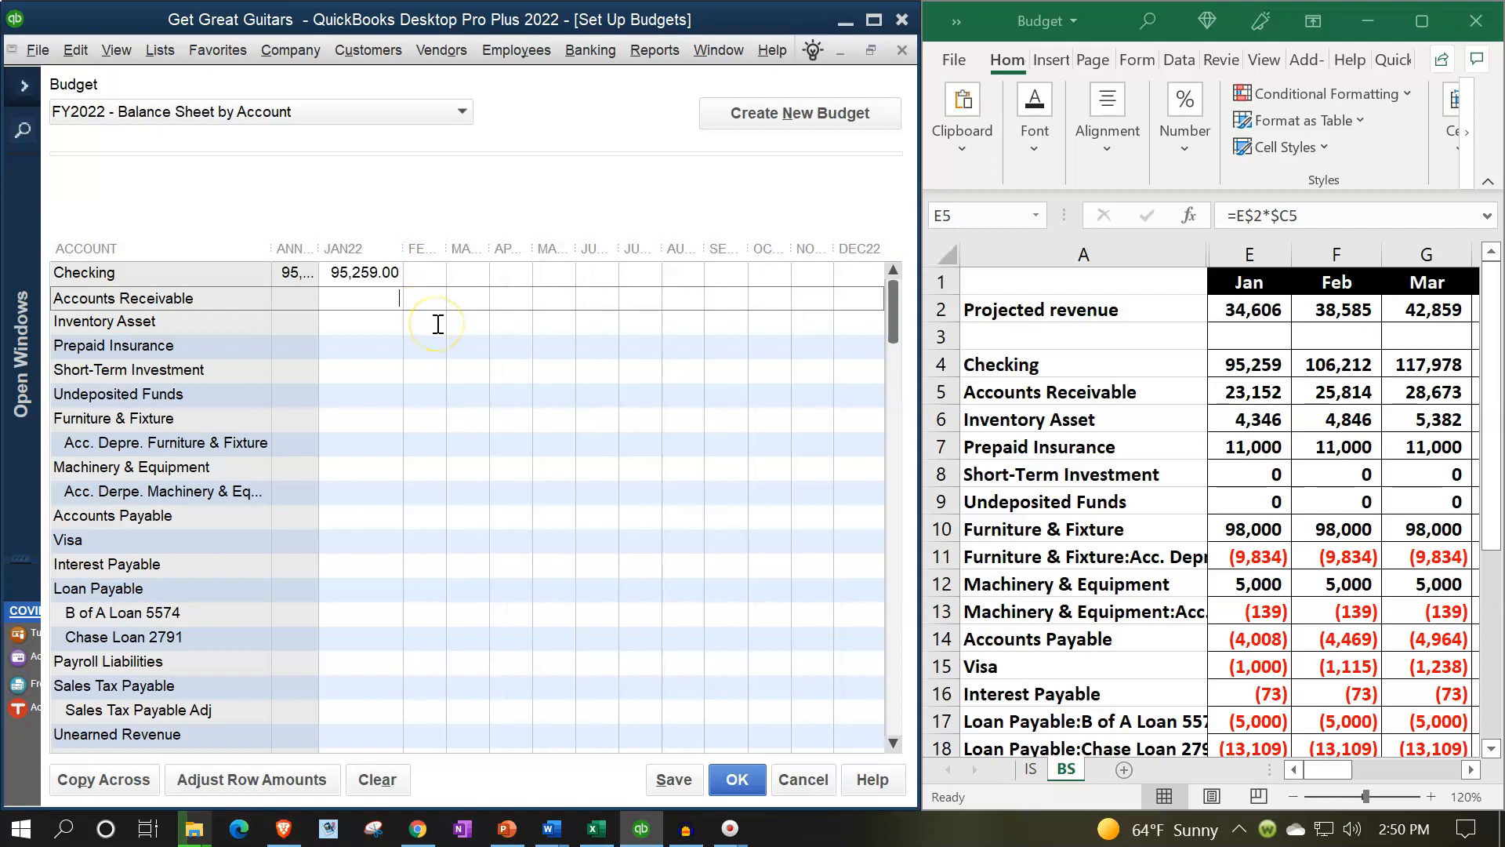
- Enter the JAN22 budget amounts: Accounts Receivable 23152, Inventory Asset 4346 and Prepaid Insurance 11000
type("23,152.00")
left_click(379, 323)
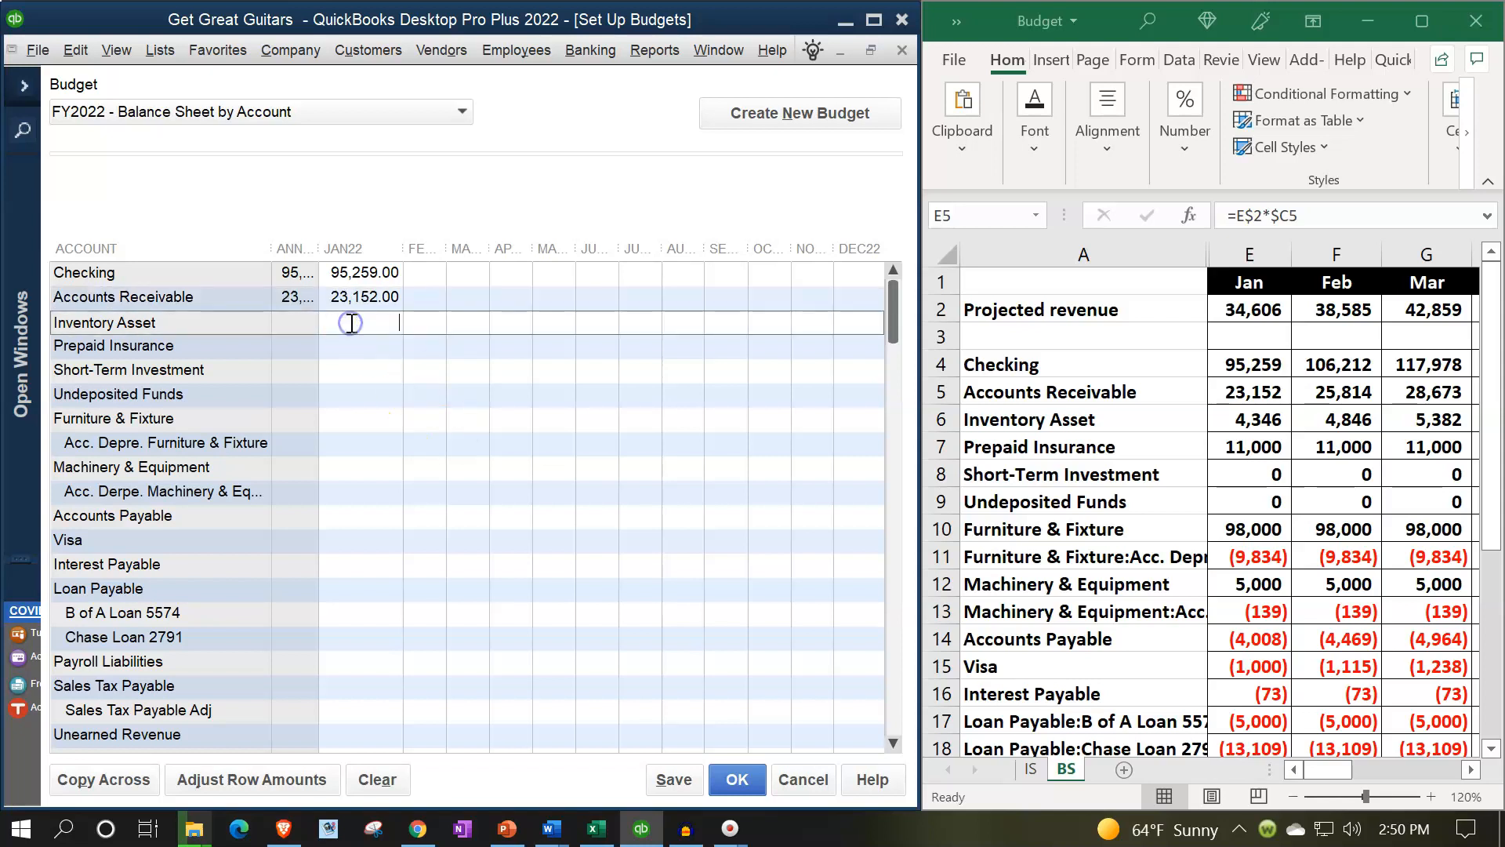
type("4346")
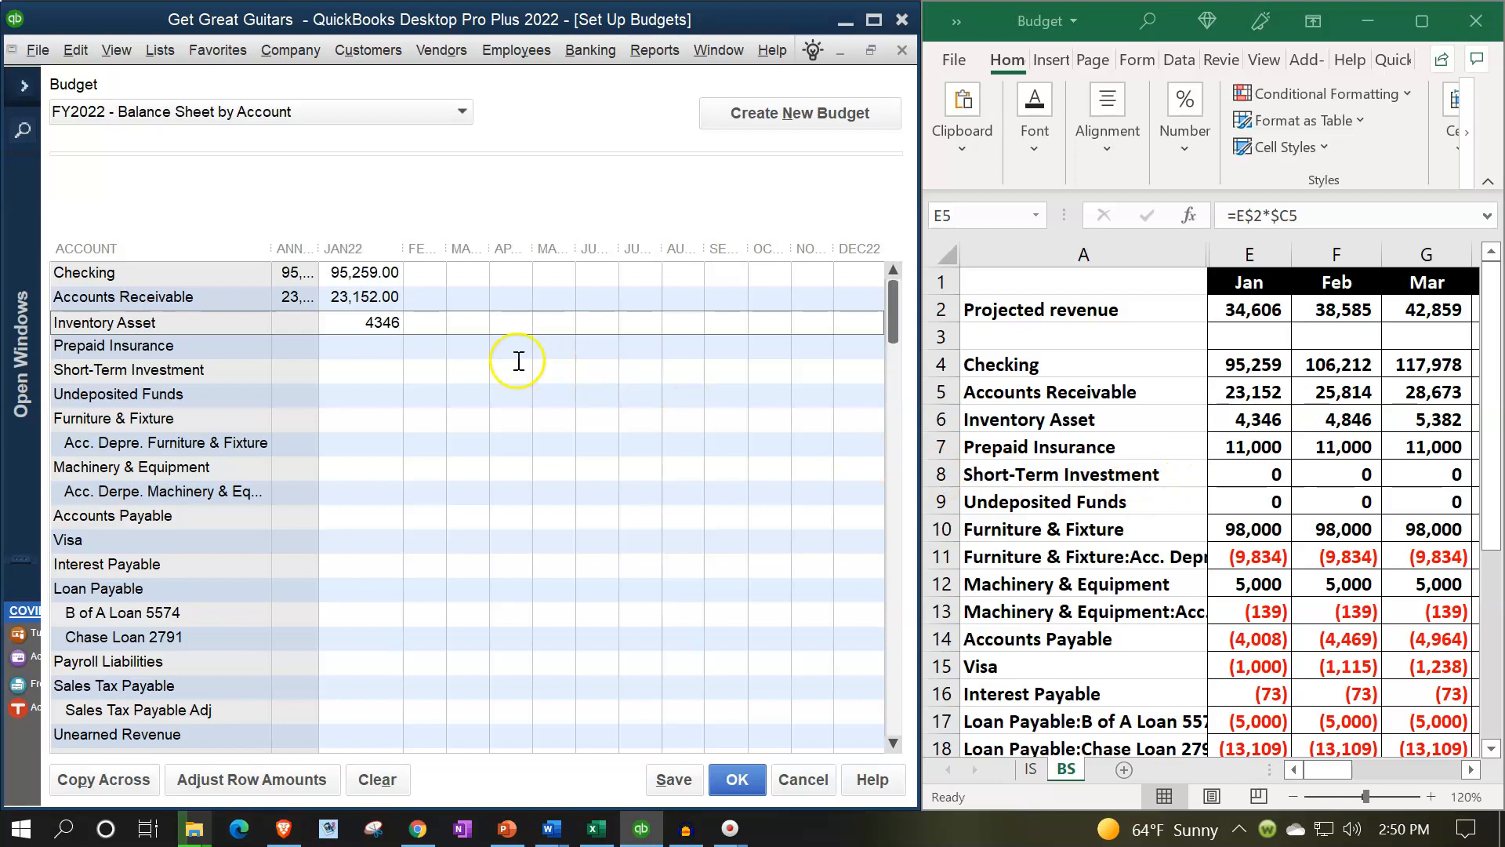
left_click(389, 347)
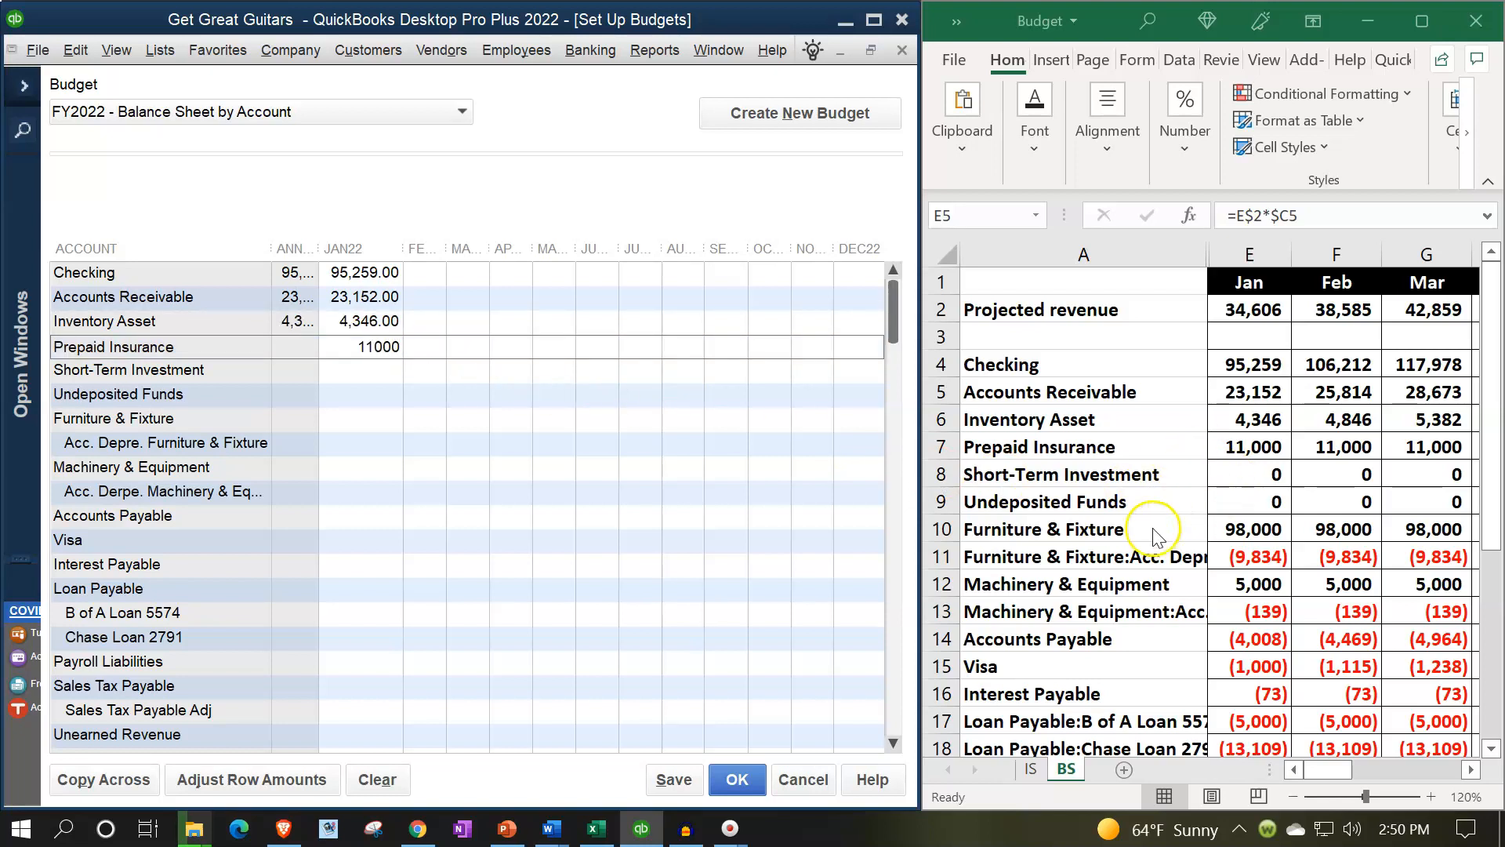
left_click(383, 372)
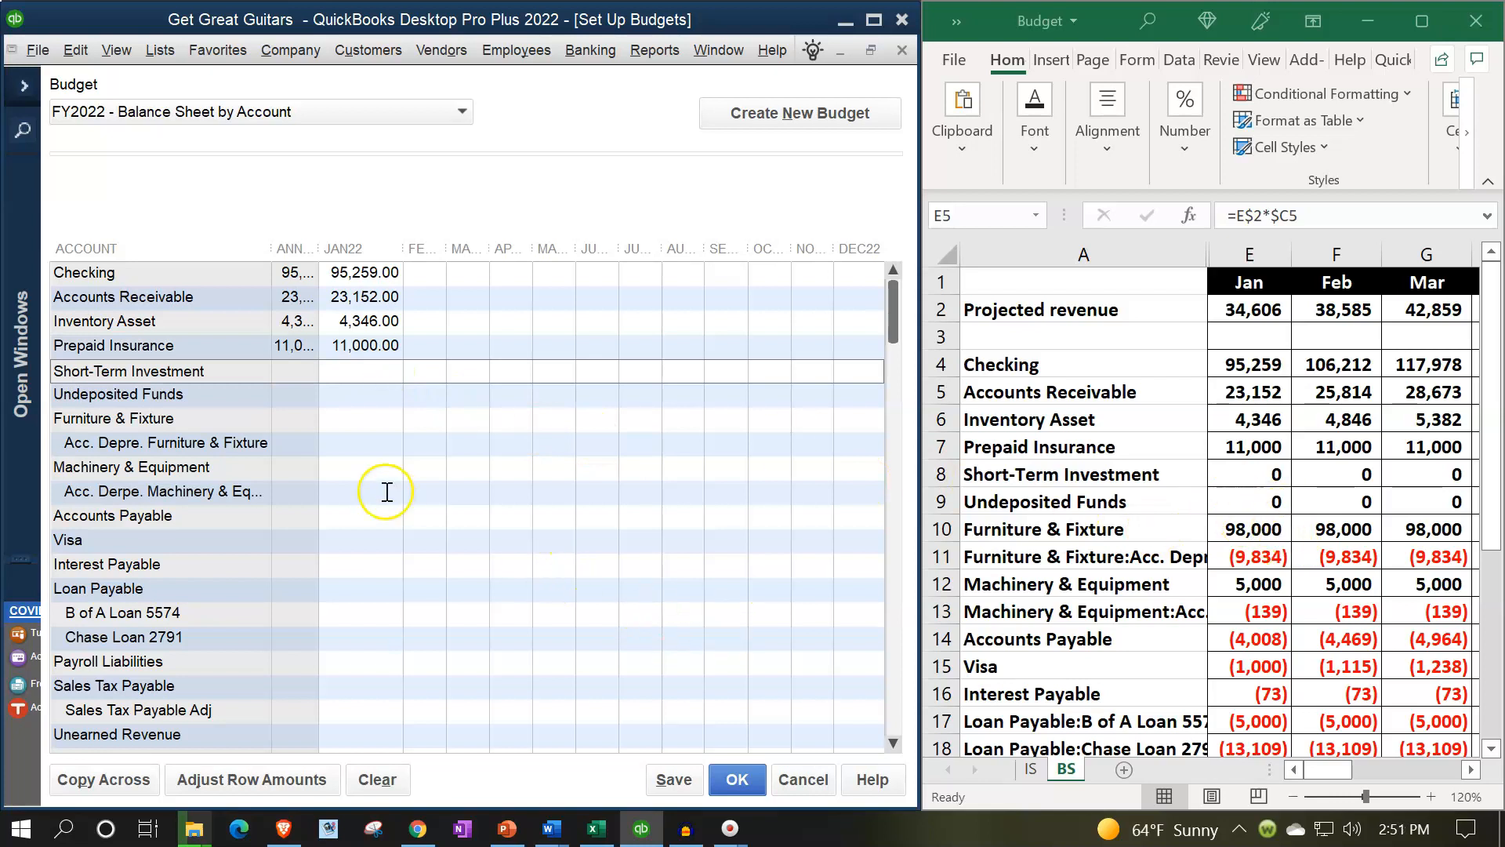
- Enter JAN22 amounts of 98000 for Furniture & Fixture, 5000 for Machinery & Equipment, and -9834 and -139 for their respective accumulated depreciation accounts
left_click(357, 421)
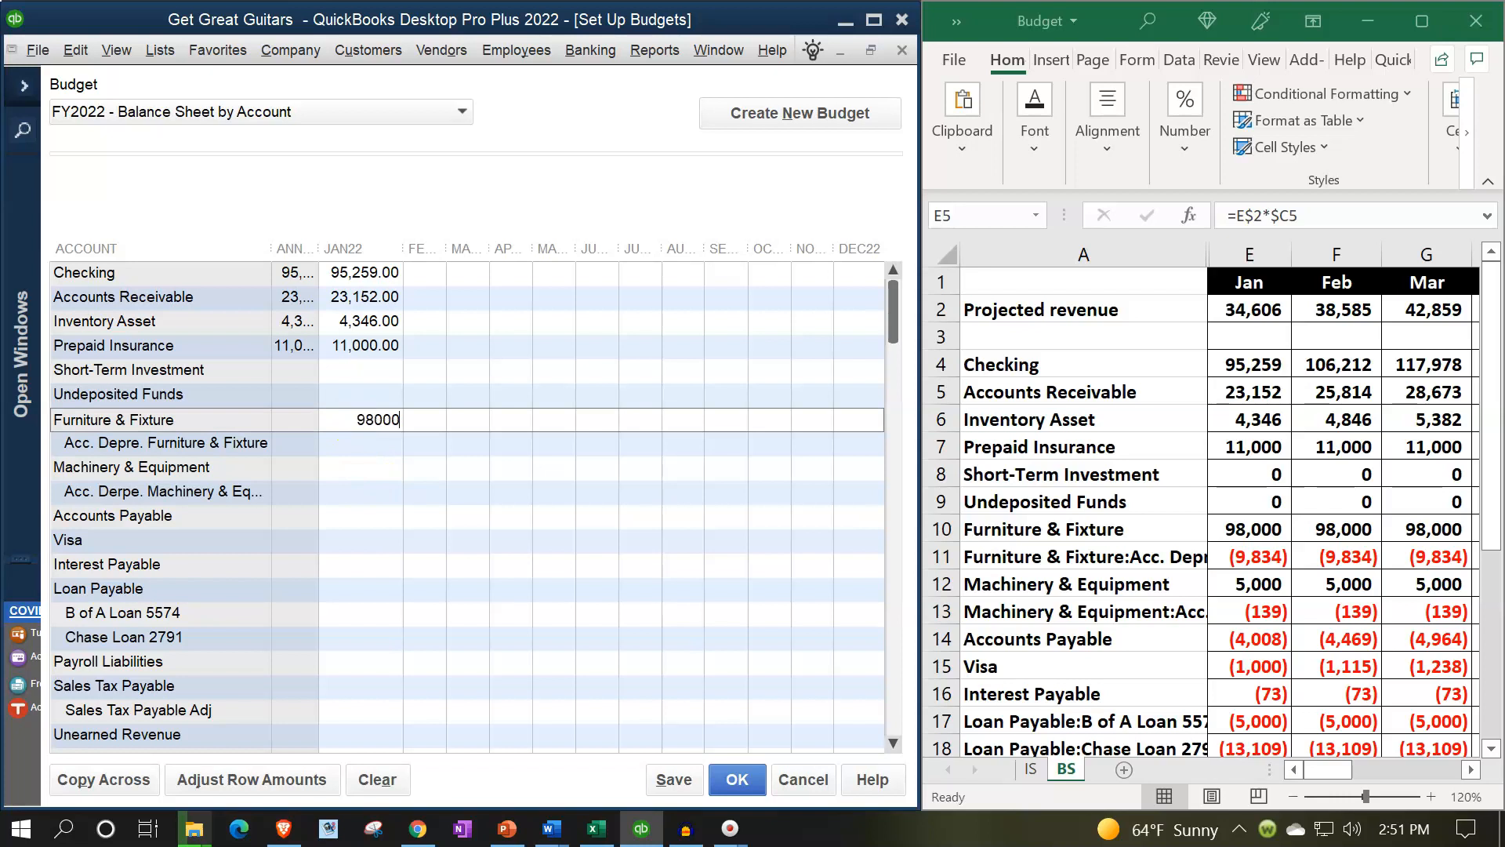
left_click(365, 449)
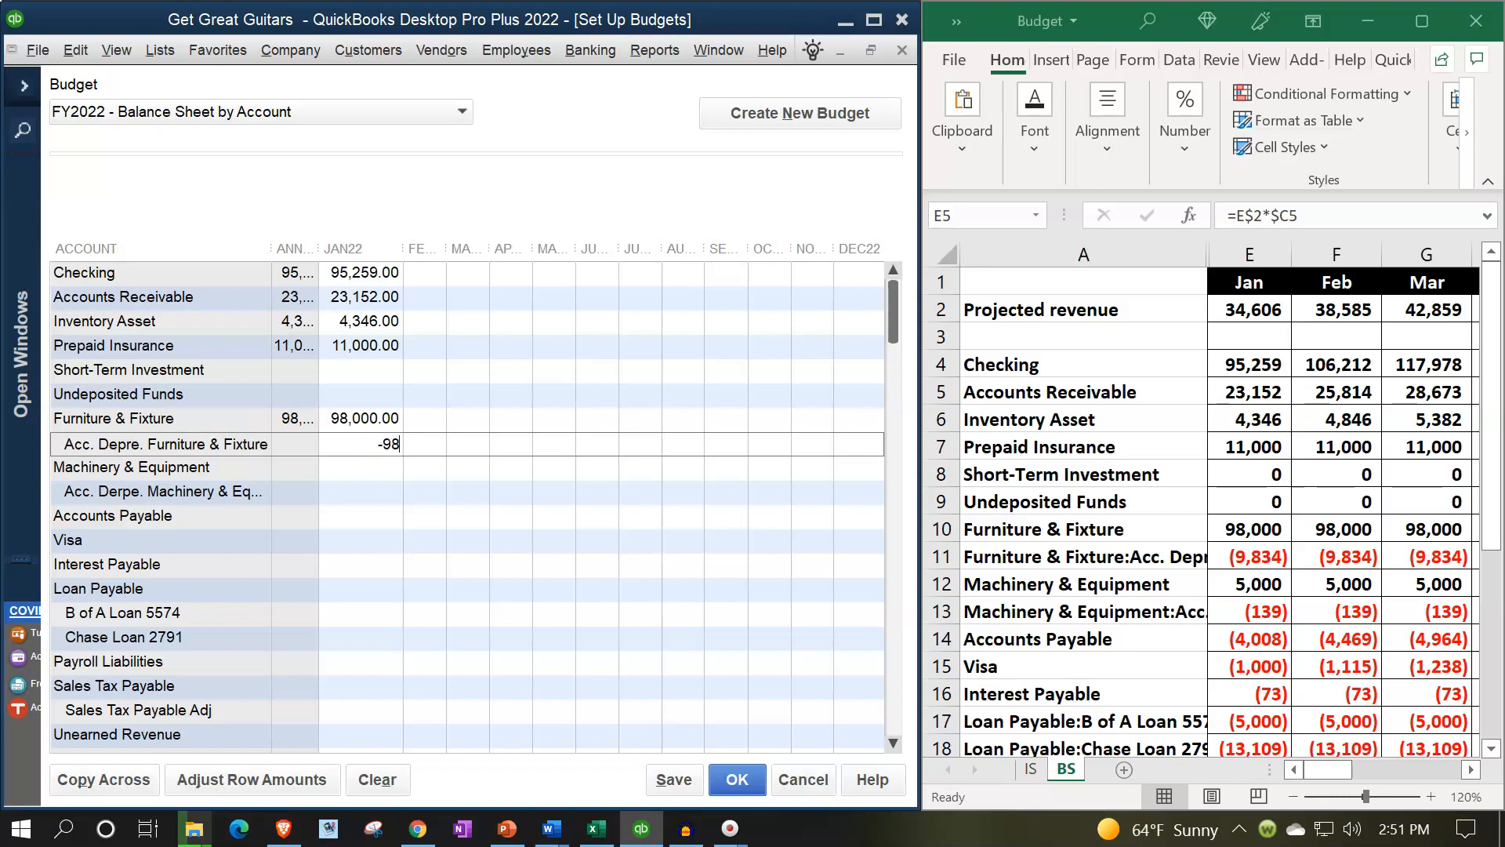
type("34")
left_click(373, 479)
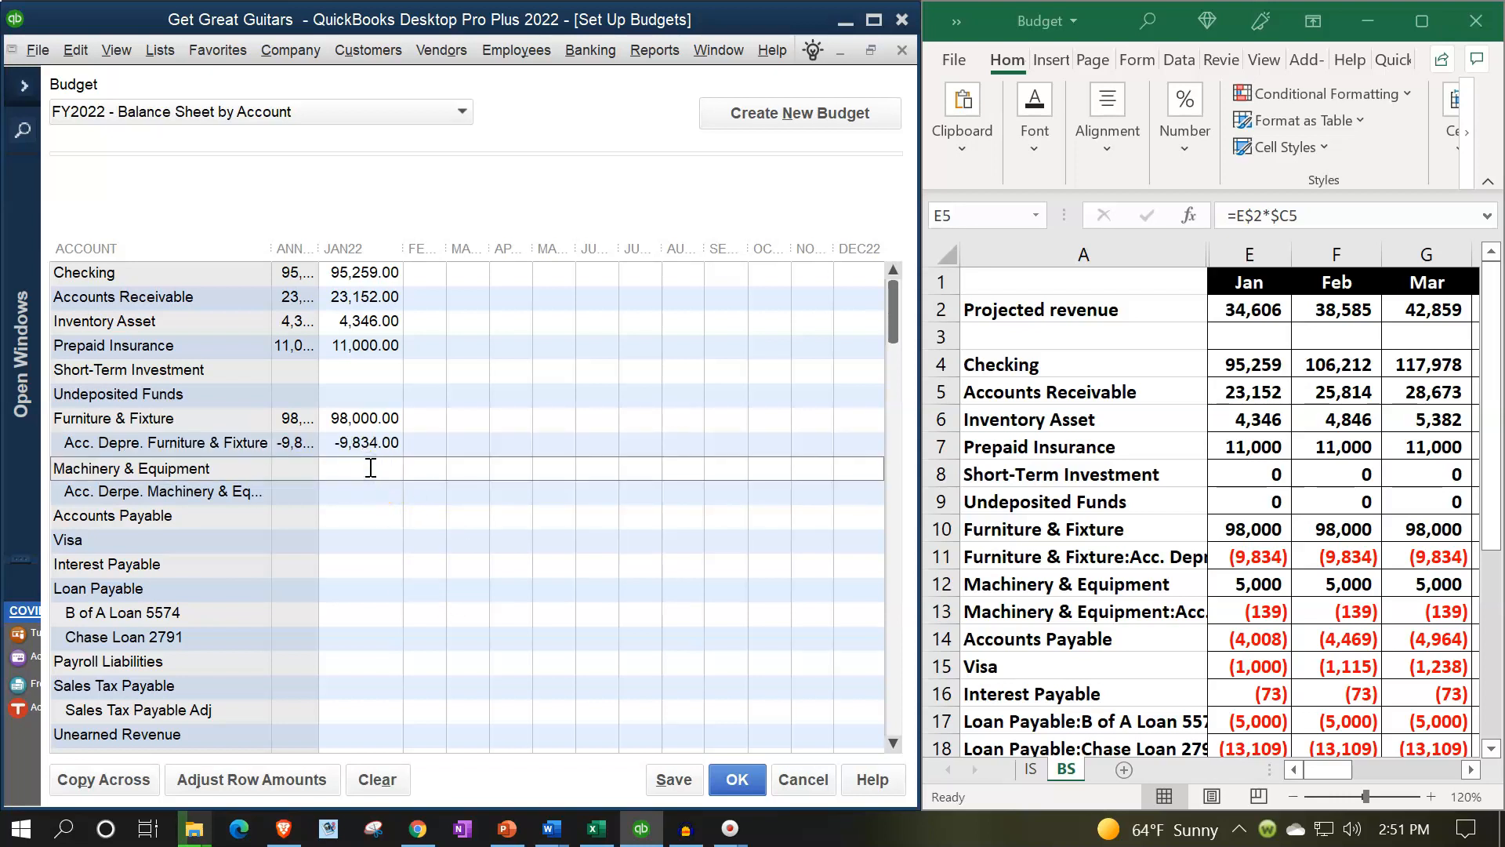
type("500")
left_click(374, 494)
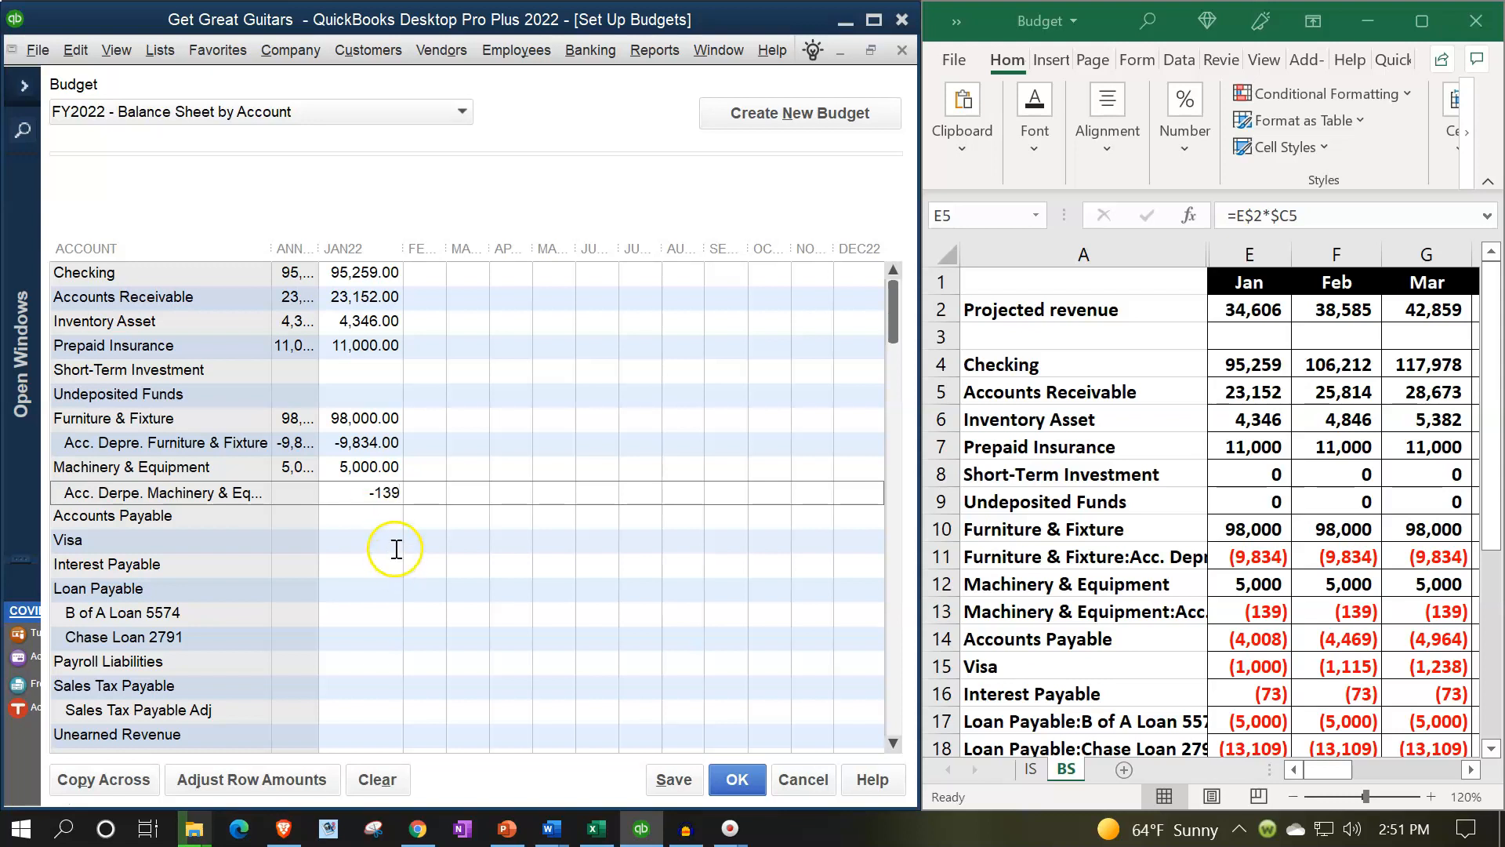
- Enter the JAN22 liabilities from the Excel BS sheet as positive amounts: Accounts Payable 4008, Visa 1000 and Interest Payable 73
left_click(363, 515)
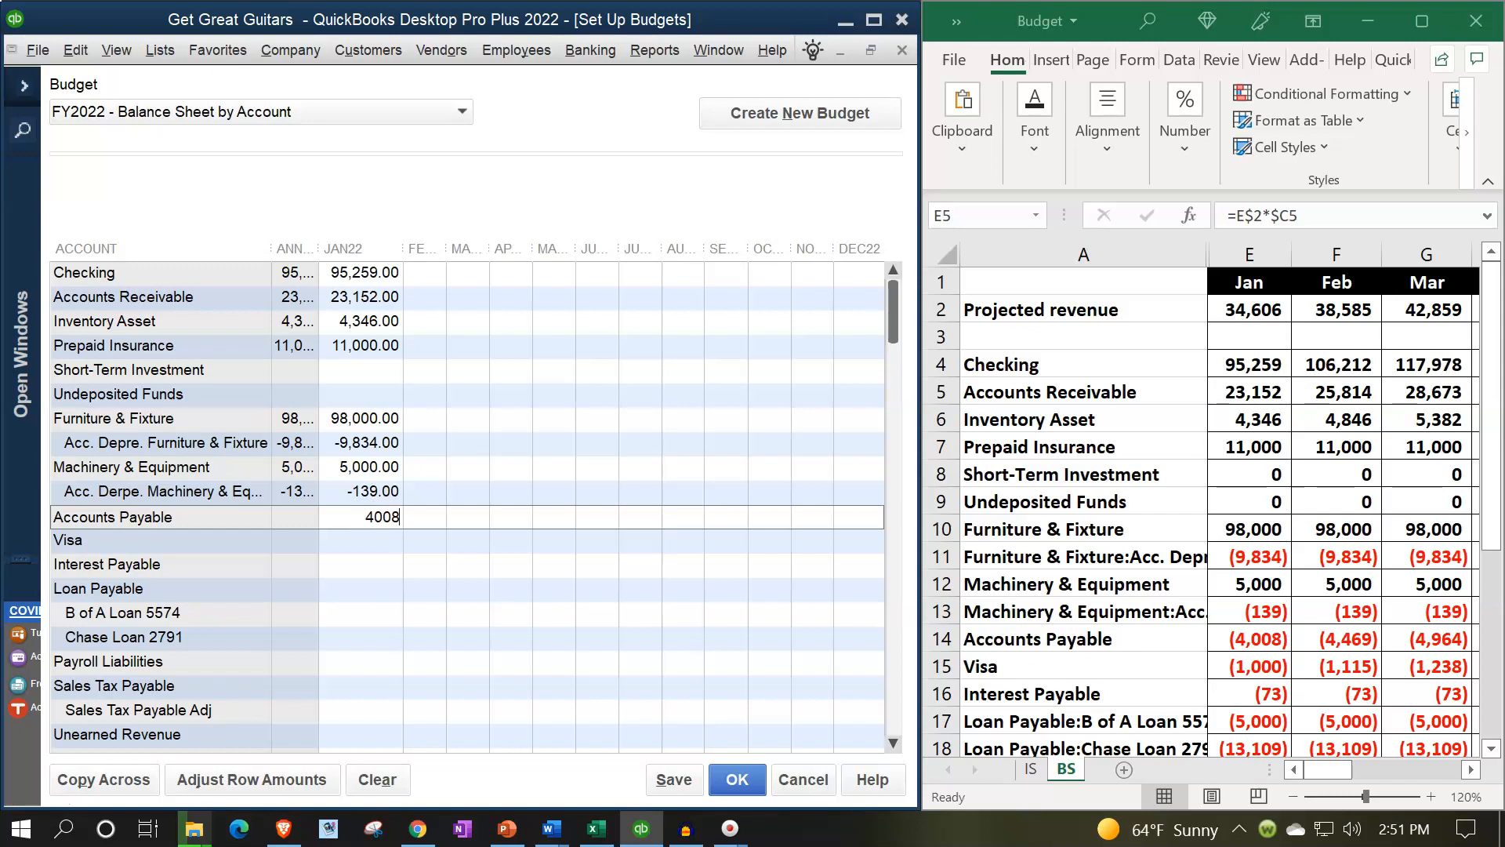
left_click(367, 540)
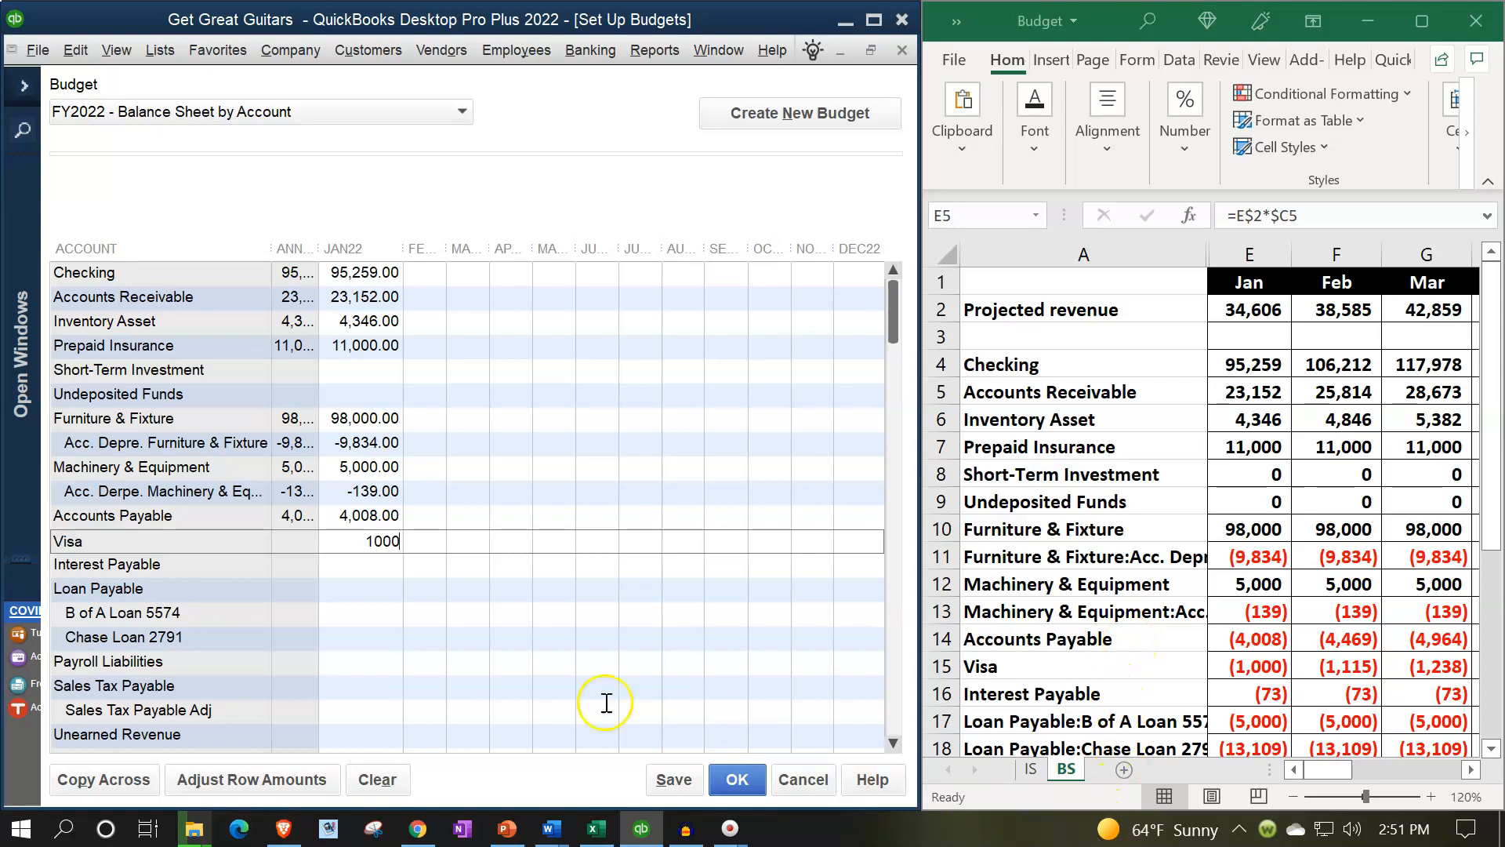
left_click(359, 570)
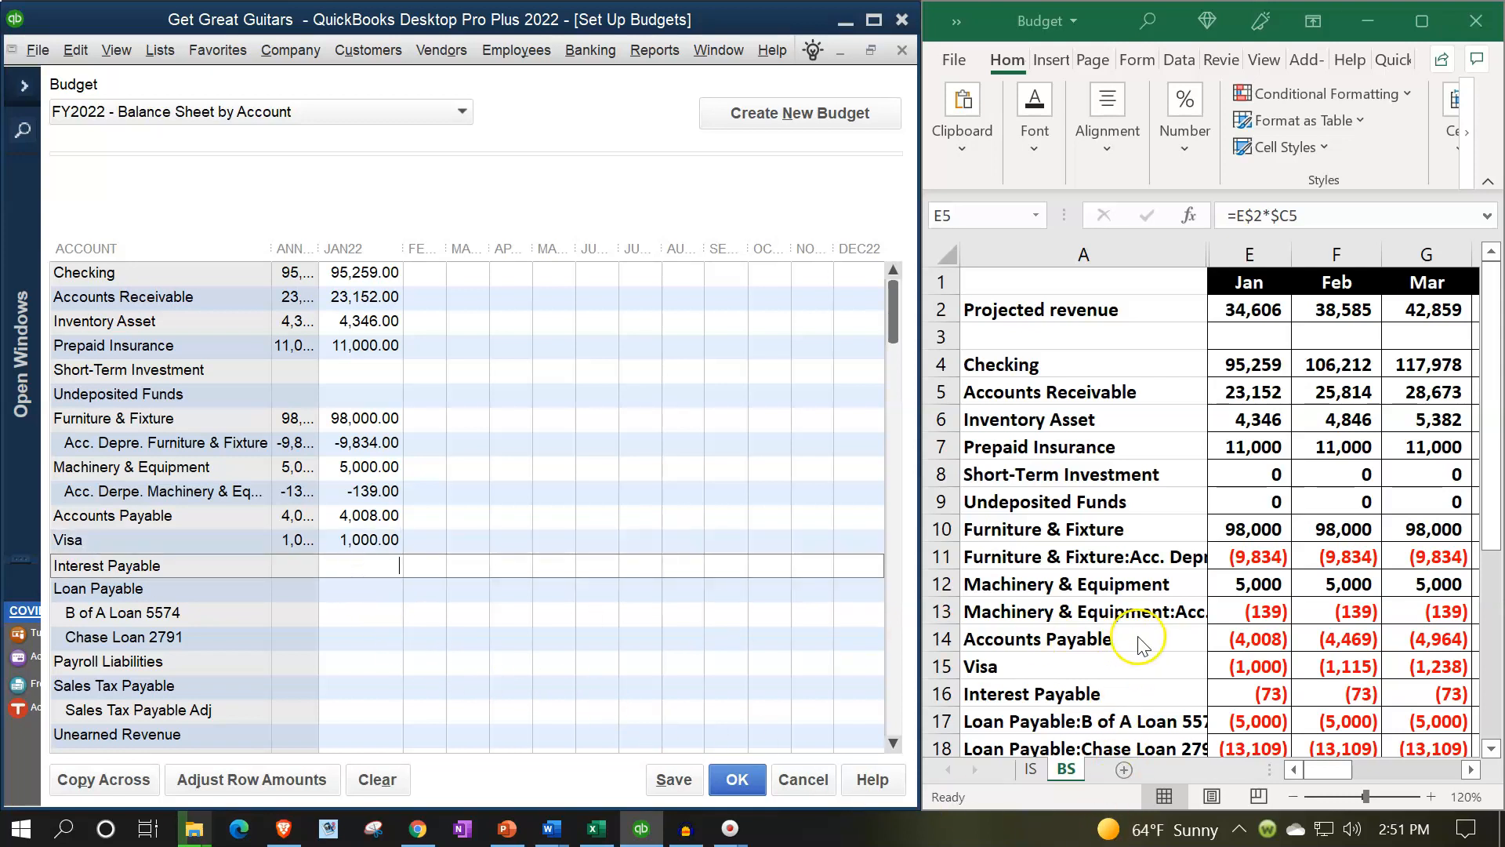
left_click(1178, 650)
left_click(1190, 693)
scroll(1204, 686, "down", 4)
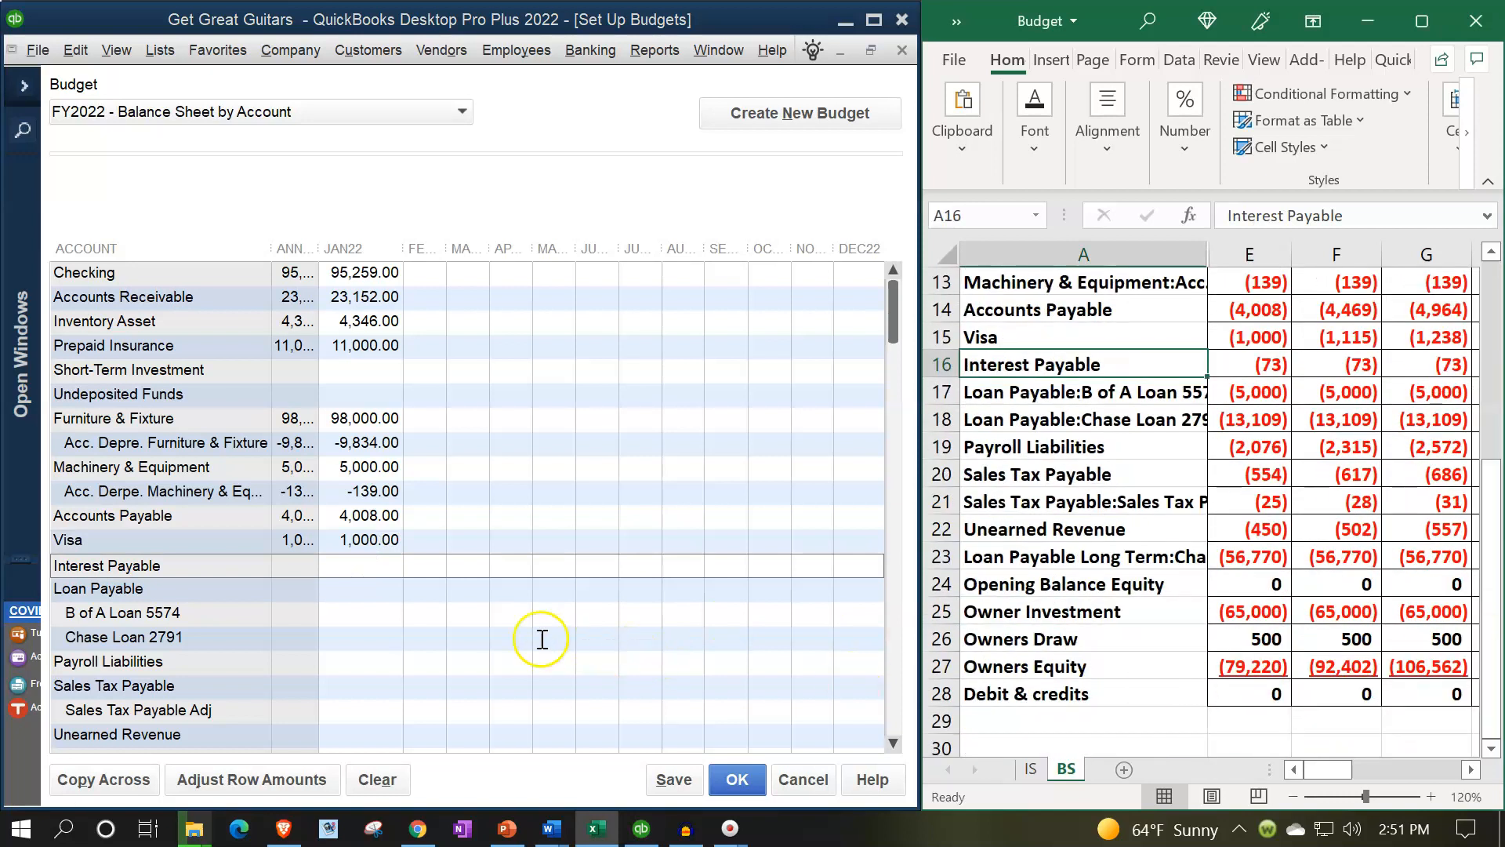
left_click(381, 570)
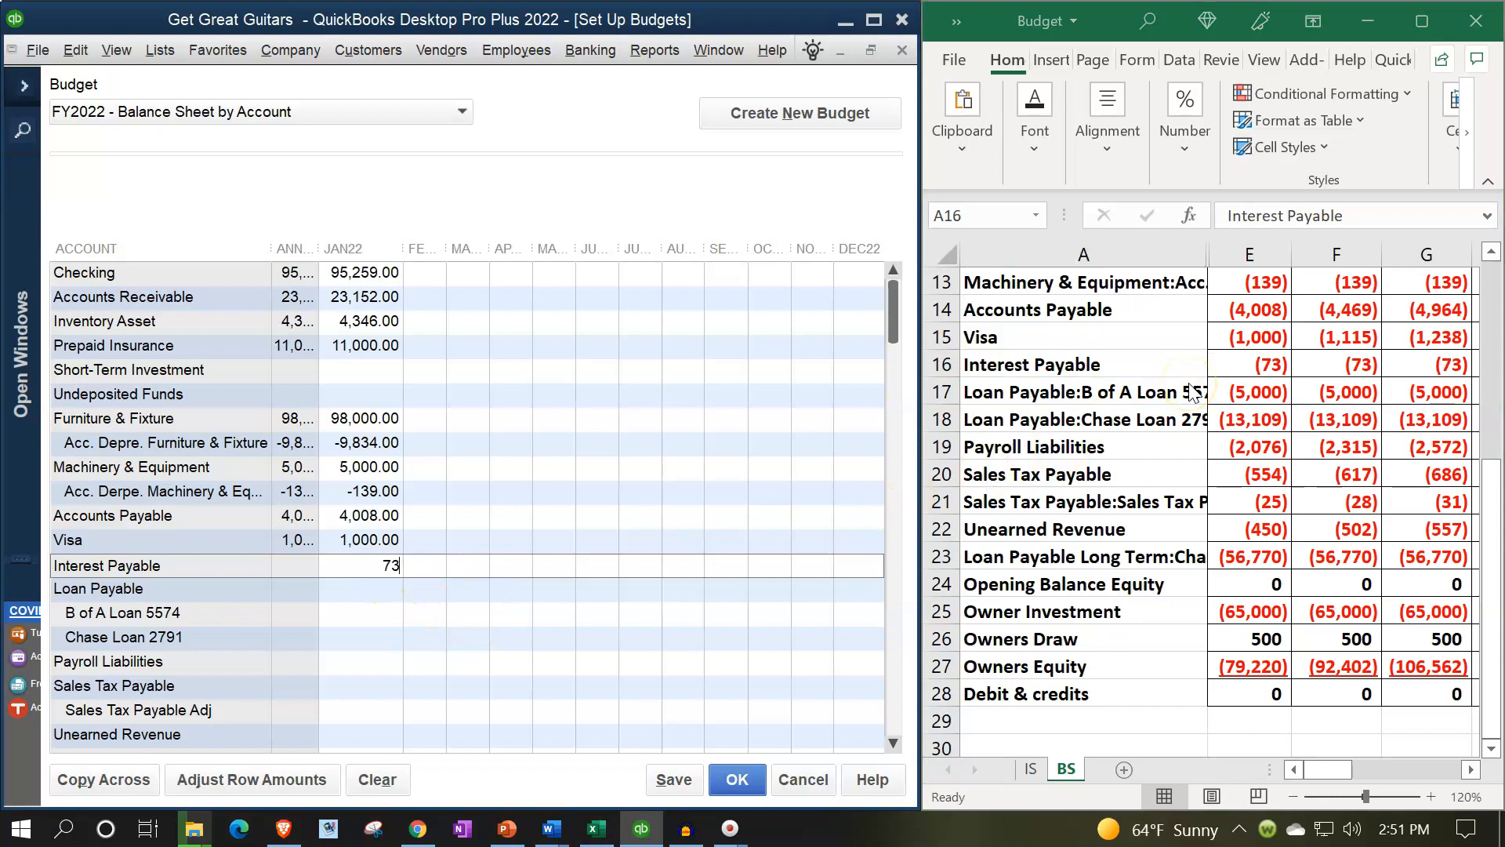
- Under Loan Payable, enter JAN22 amounts of 5000 for the B of A loan and 13109 for the Chase loan
left_click(360, 597)
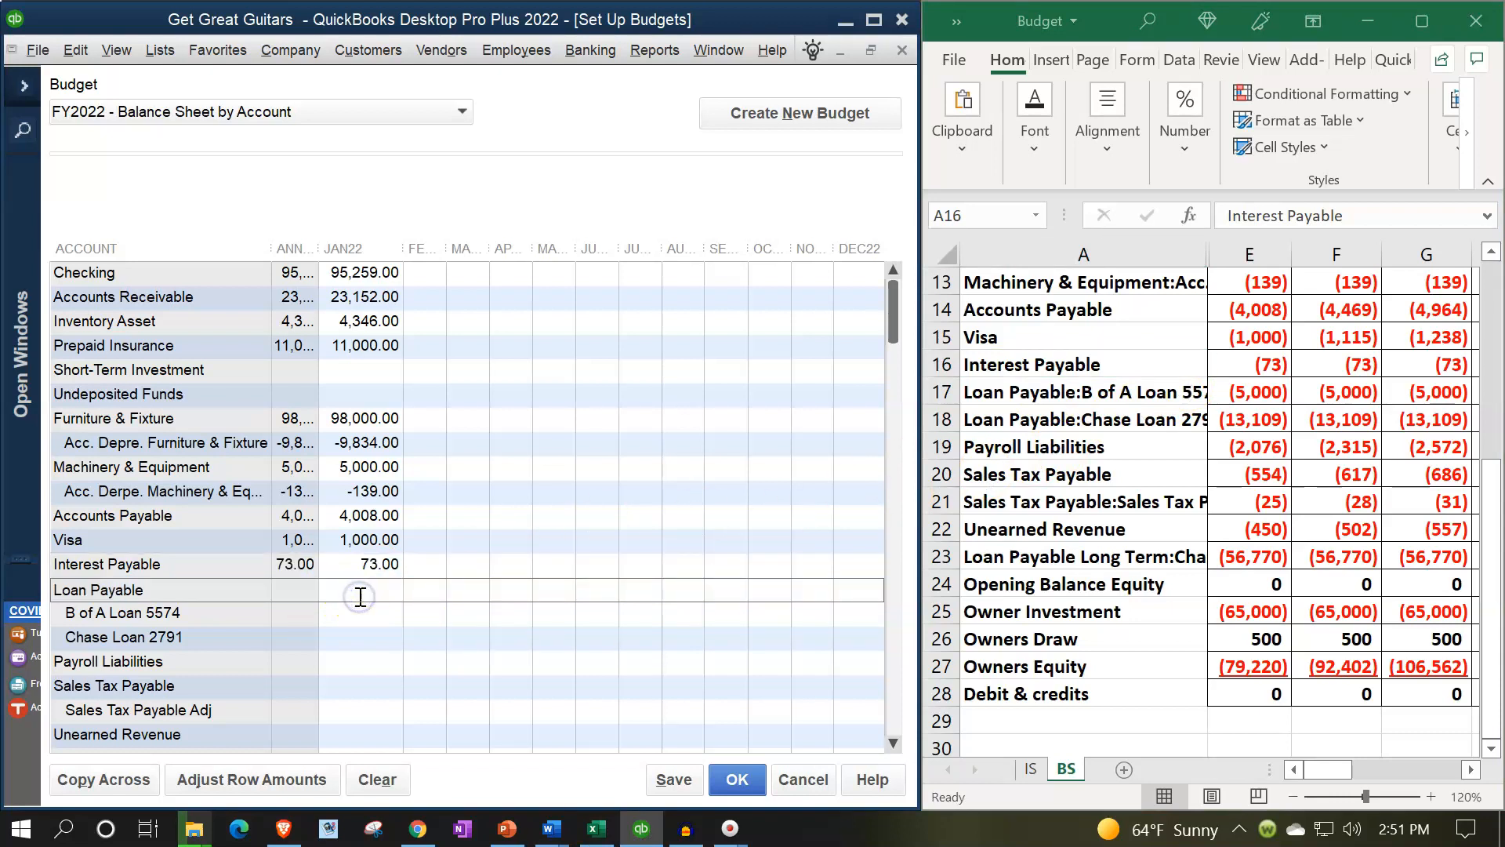
left_click(356, 611)
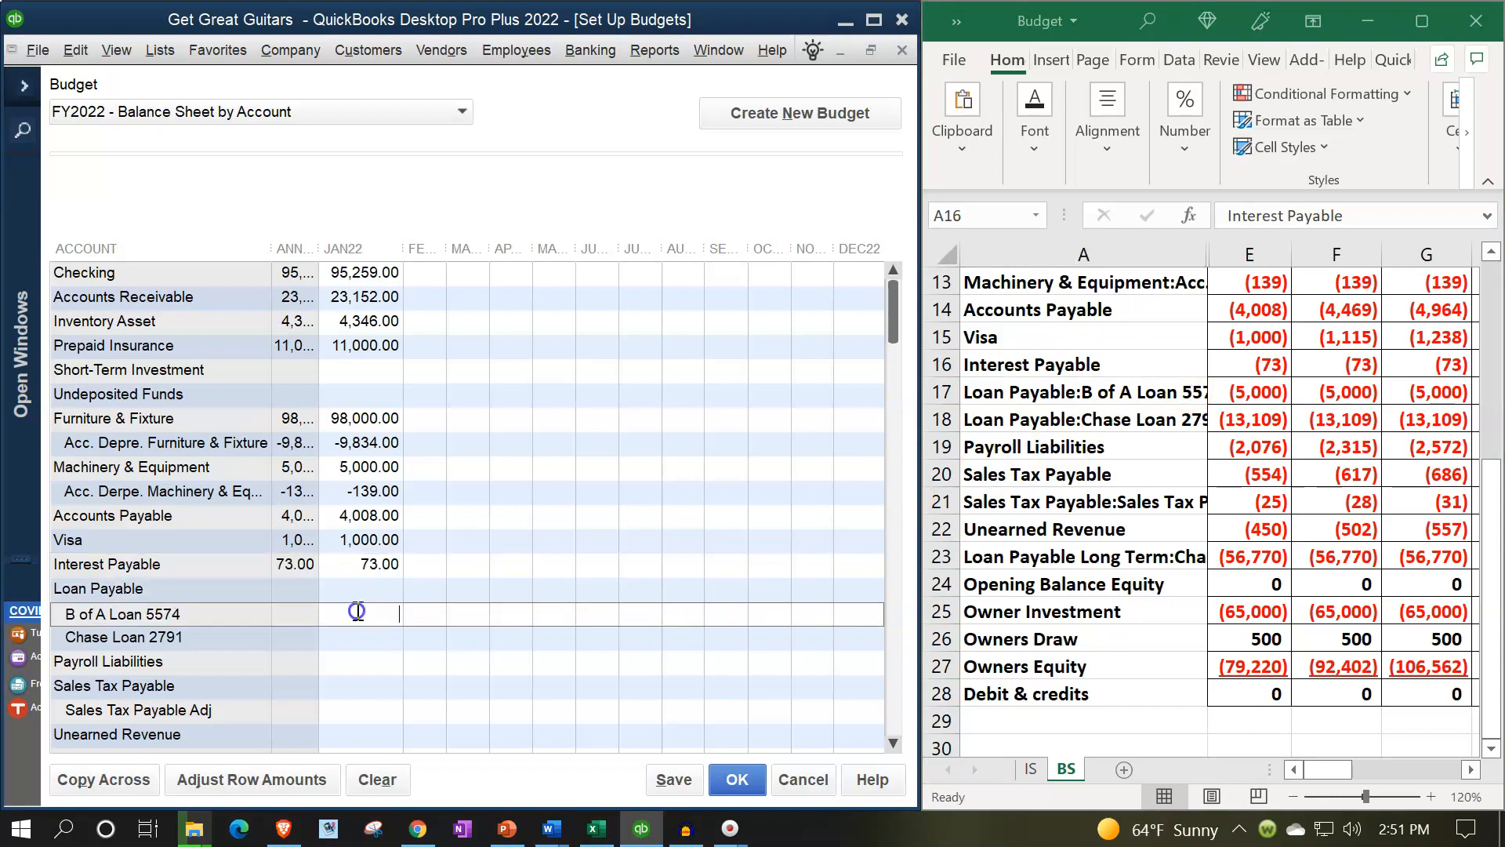
left_click(912, 444)
left_click(377, 639)
type("13109")
- Enter the JAN22 amounts: Payroll Liabilities 2076, Sales Tax Payable 554, Sales Tax Payable Adj 25 and Unearned Revenue 450
left_click(355, 663)
scroll(357, 667, "down", 1)
left_click(538, 622)
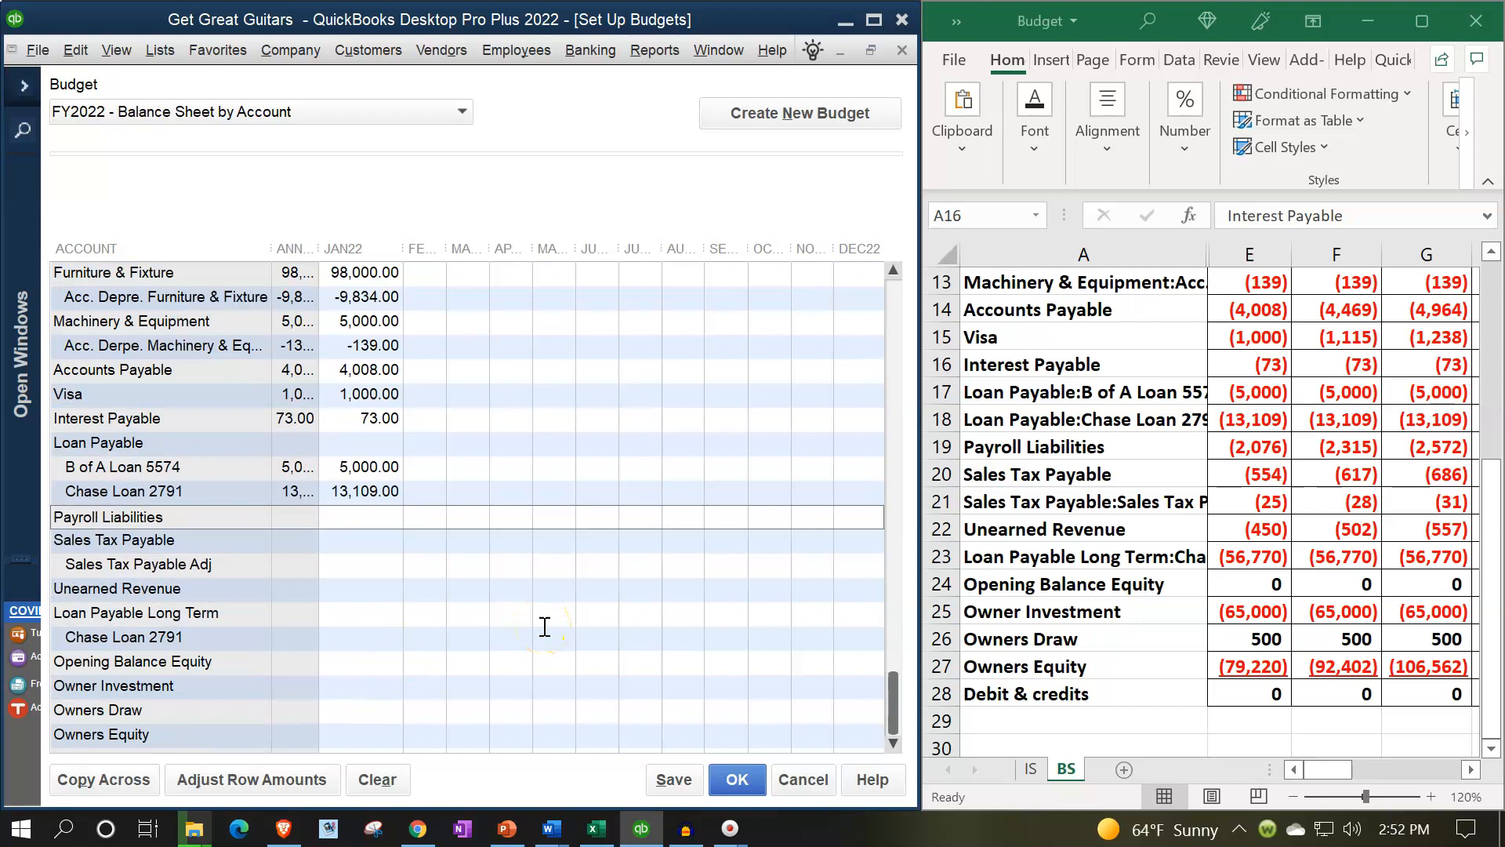
type("2076")
left_click(393, 544)
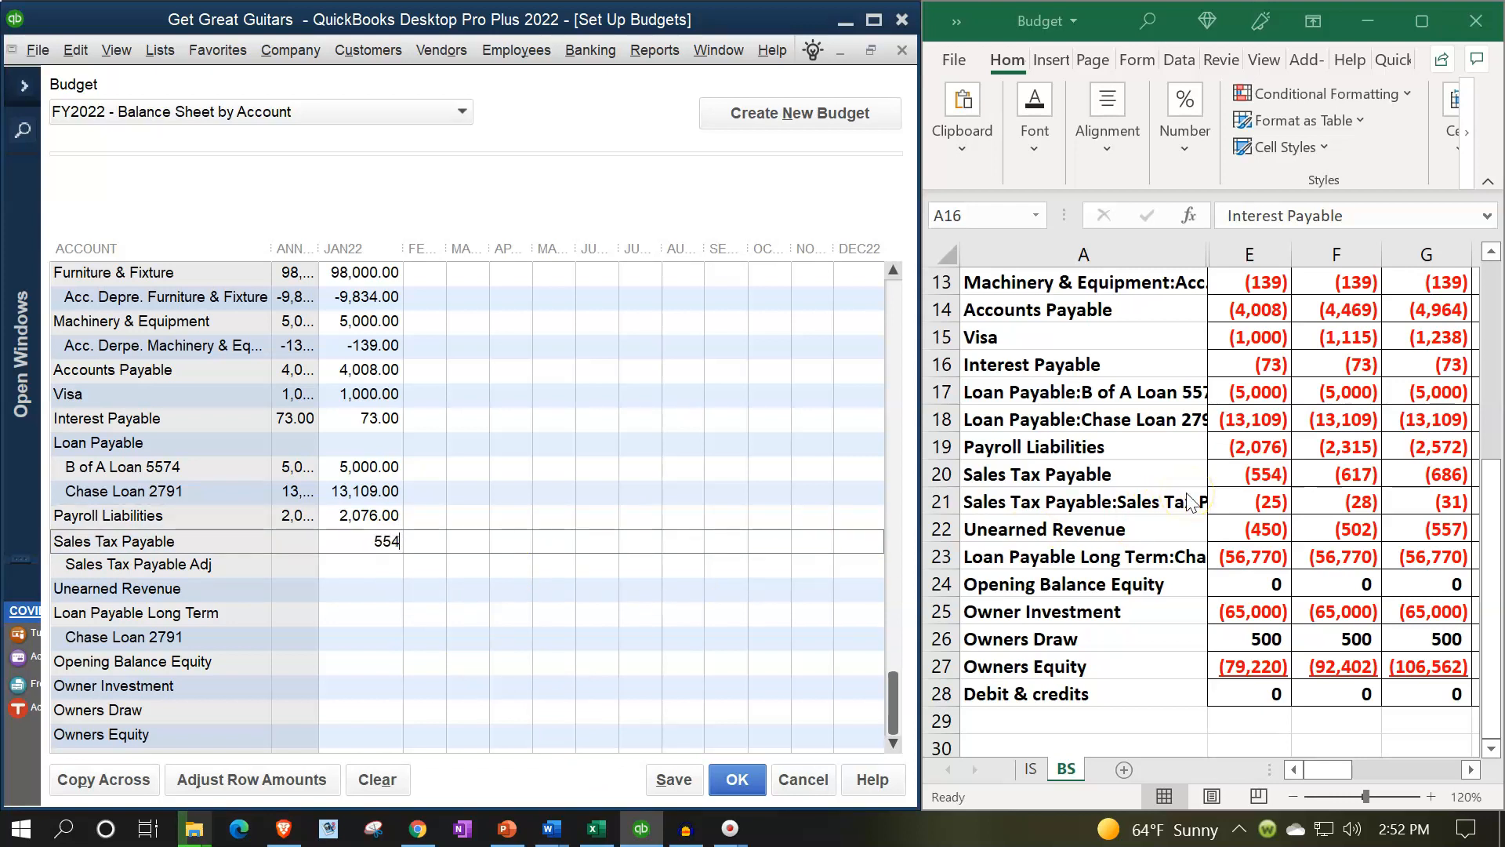
left_click(369, 560)
type("25")
left_click(366, 593)
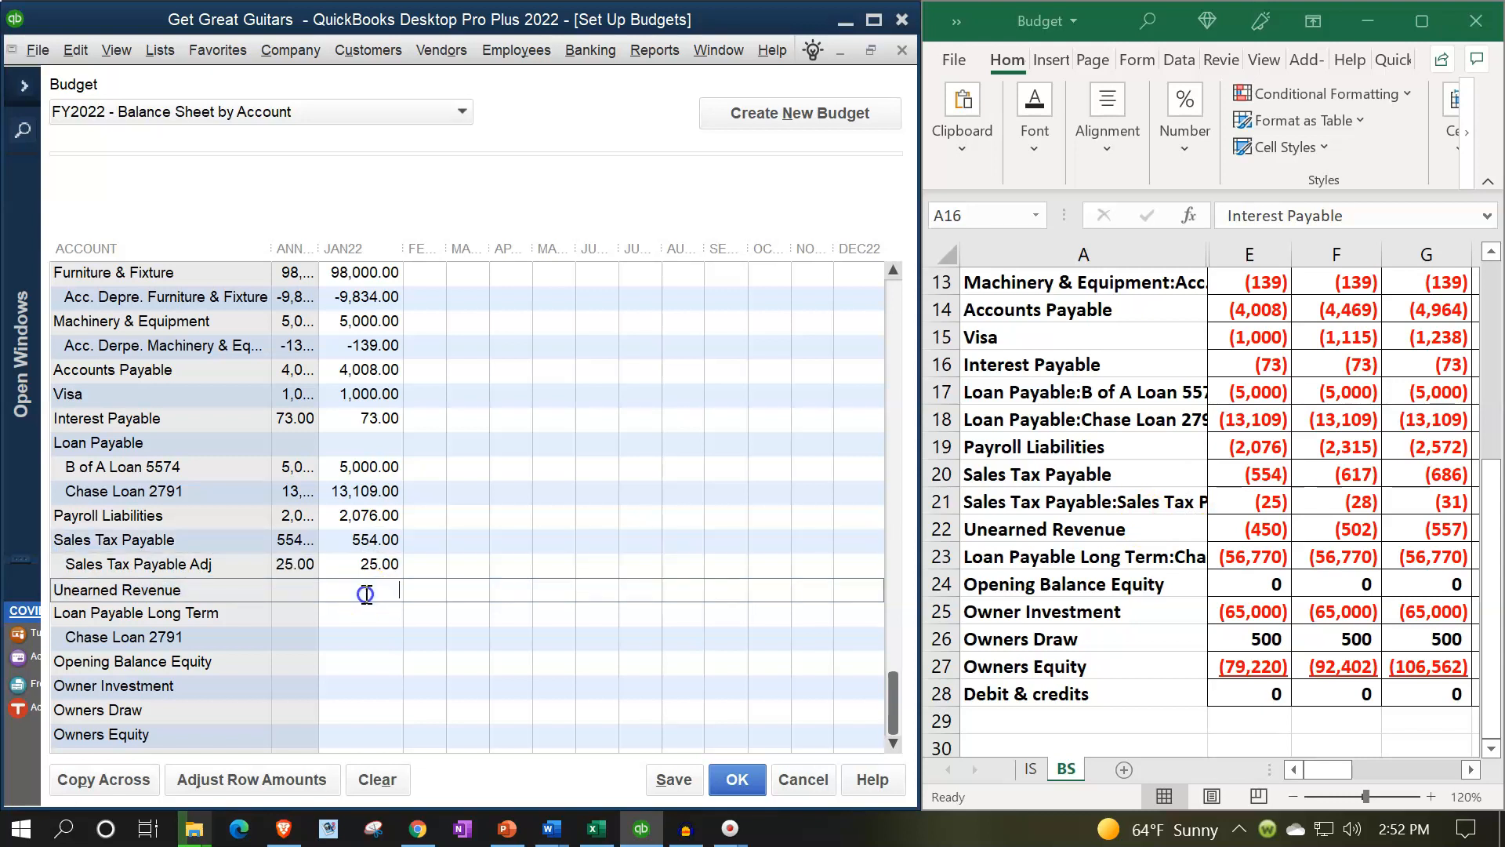
type("450")
- Enter JAN22 amounts of 56770 for the long-term Chase loan, 65000 for Owner Investment, -500 for Owners Draw and 79220 for Owners Equity
left_click(372, 614)
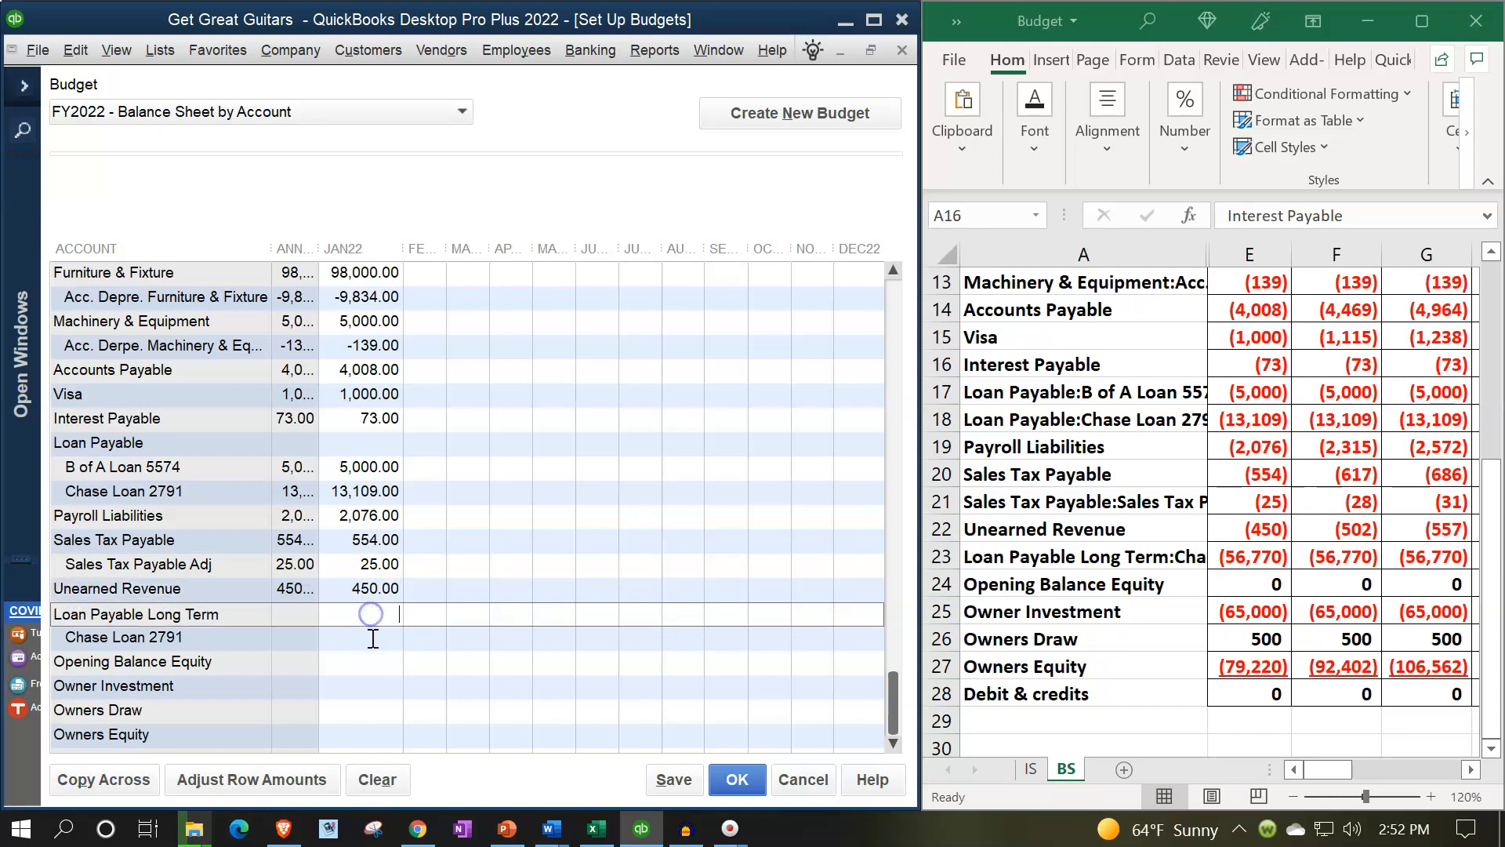
left_click(373, 638)
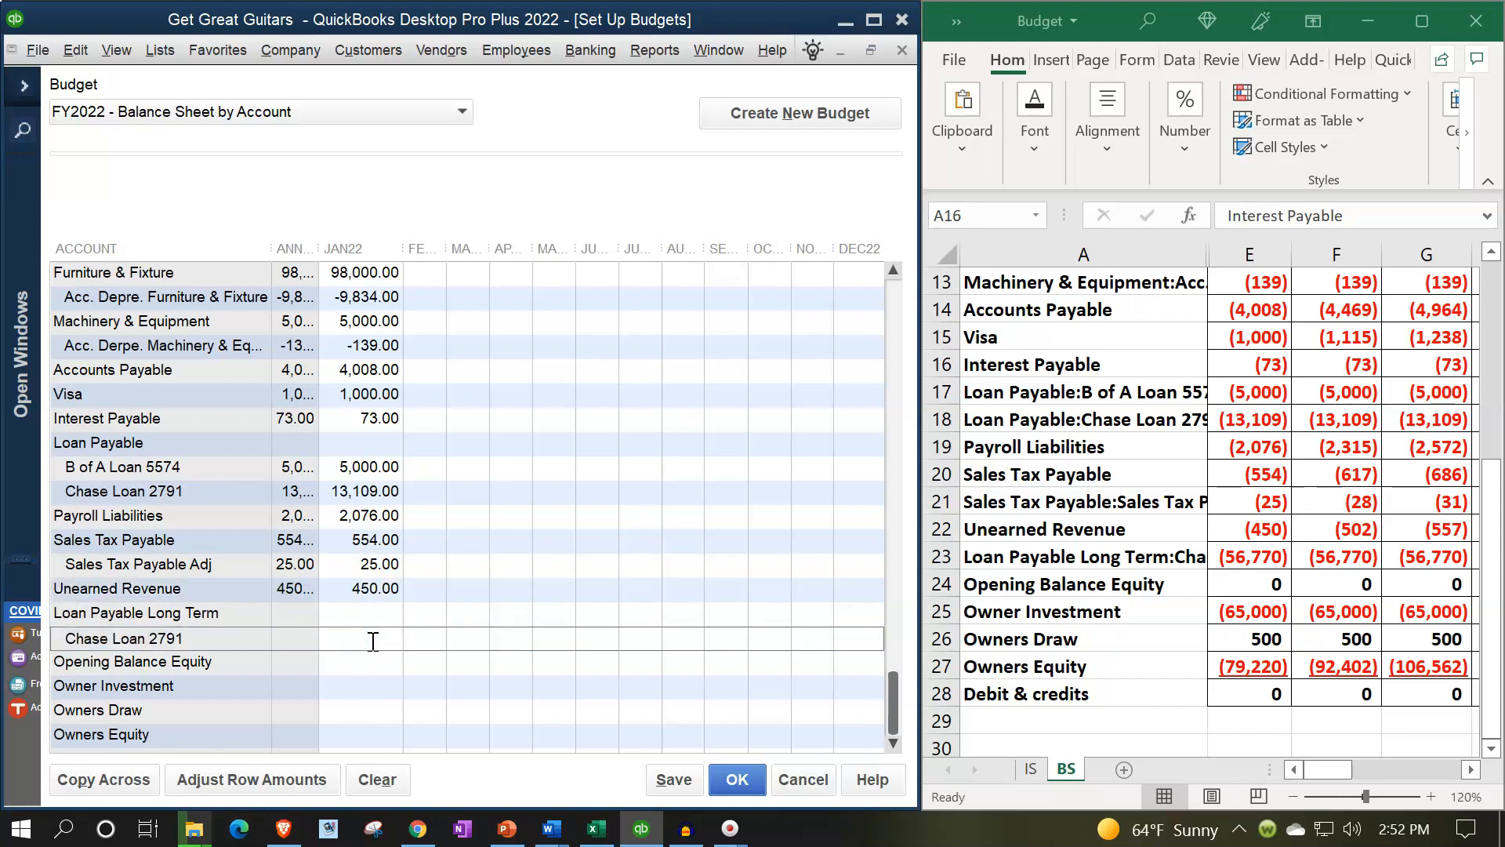
type("56770")
left_click(366, 686)
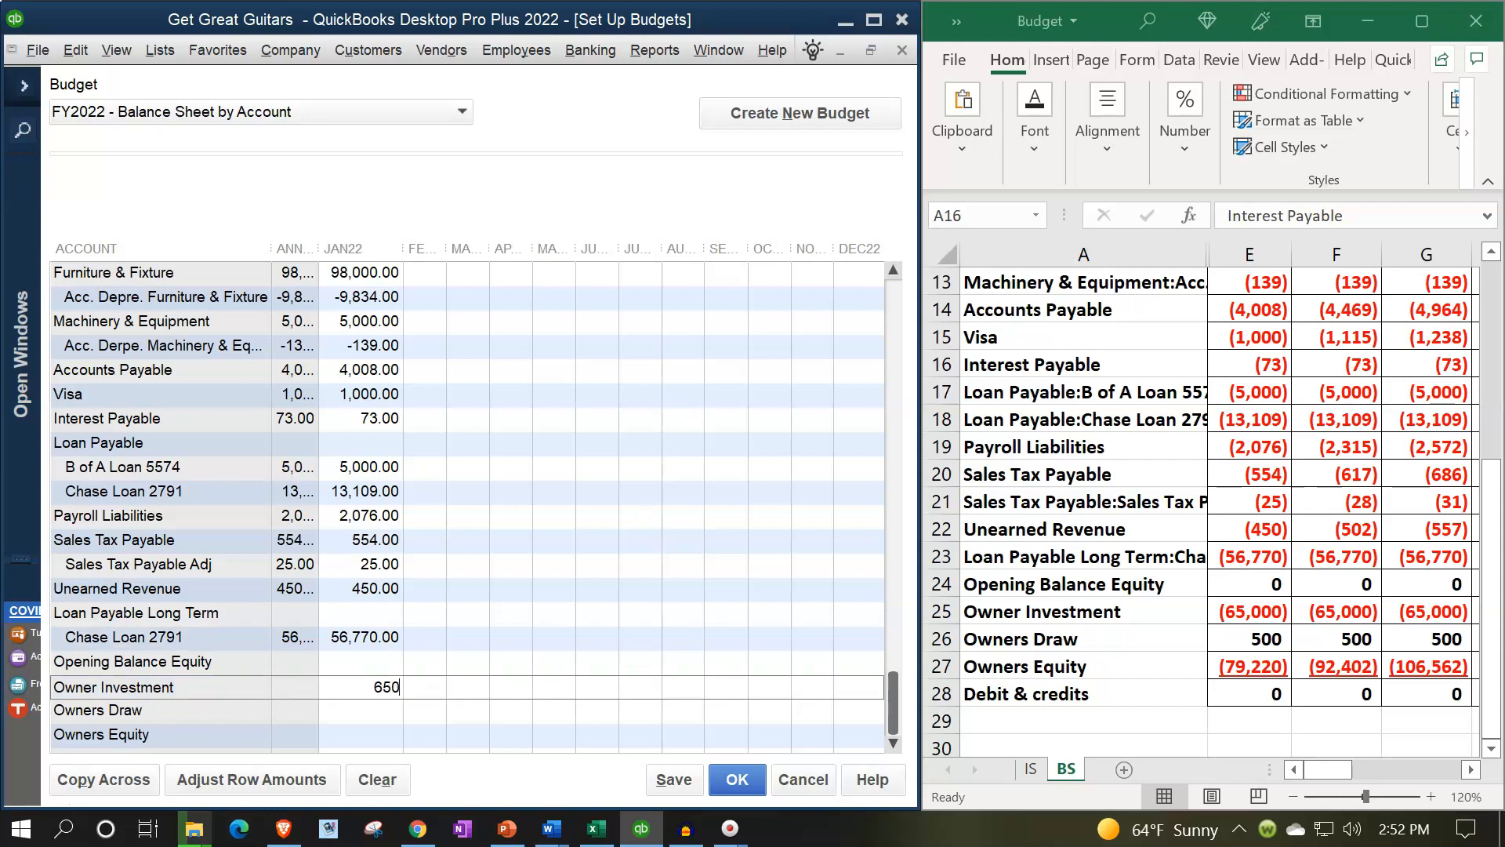
left_click(350, 710)
type("-500")
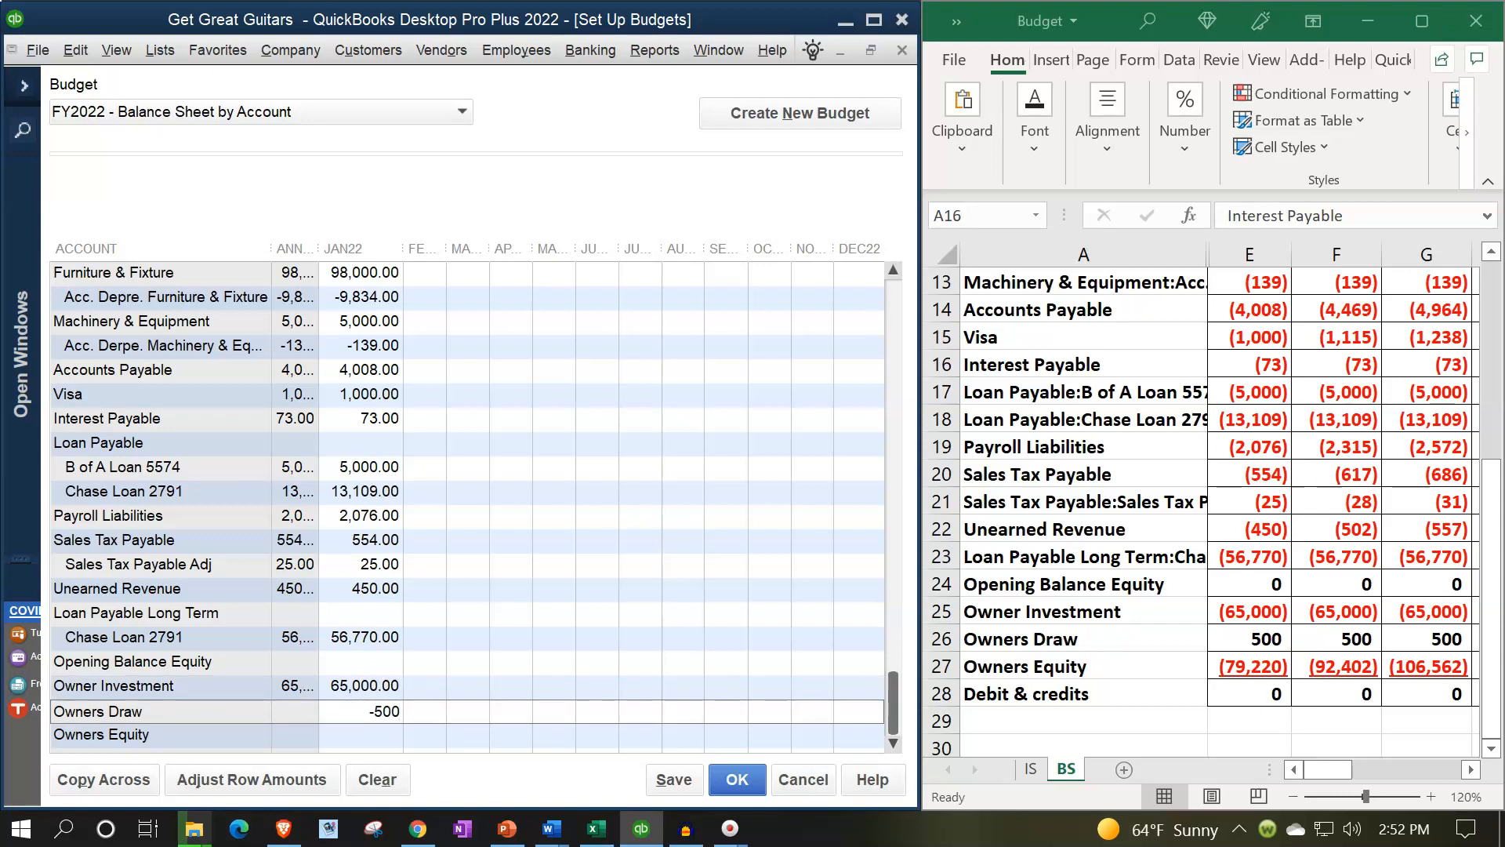
key("Return")
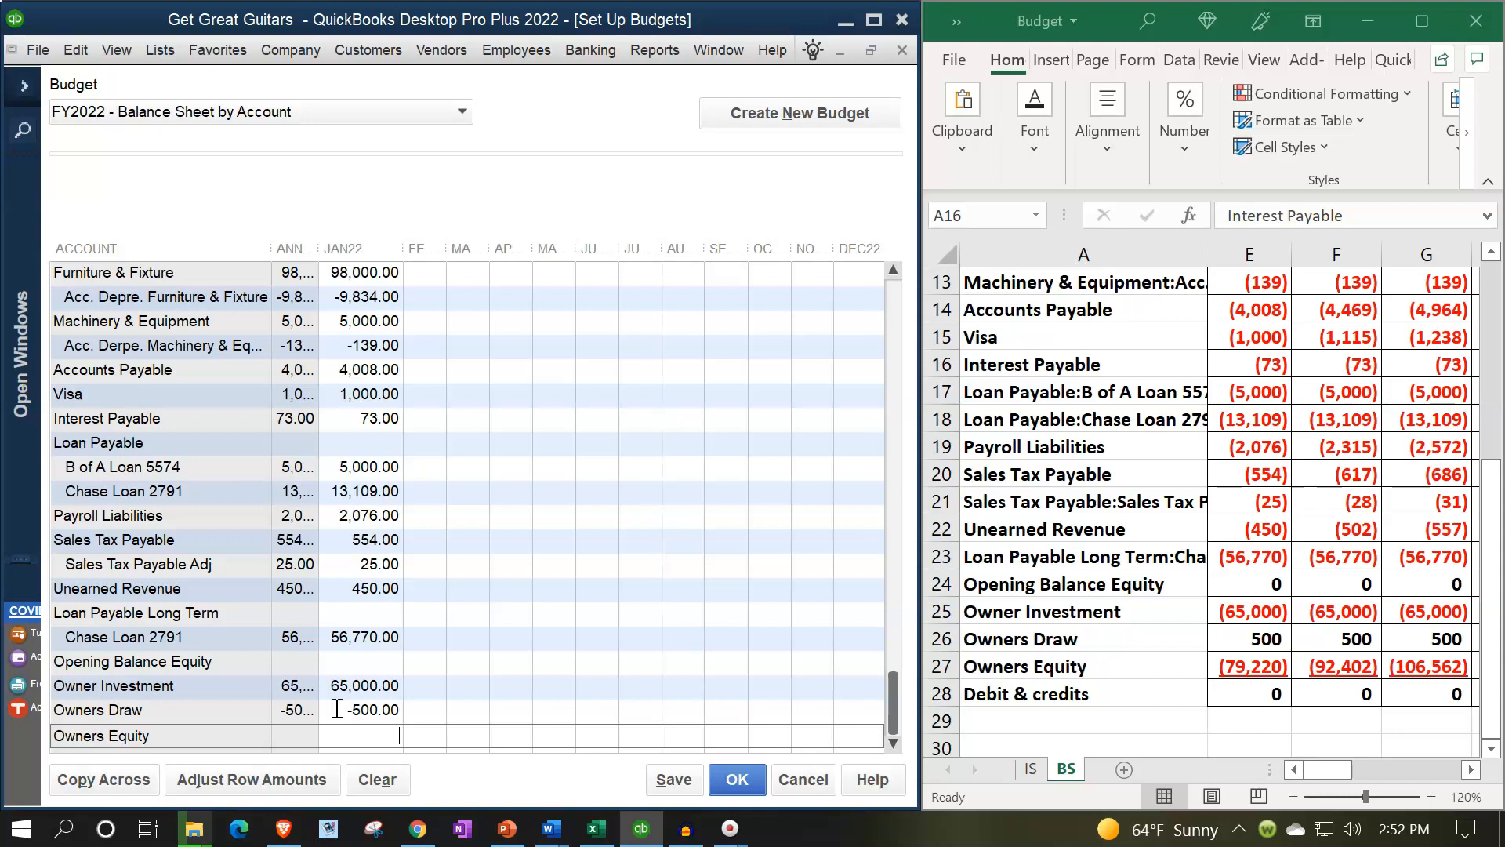
type("20")
left_click(528, 474)
- Widen the budget's FEB22 column and hide the January column E on the Excel BS sheet
left_click_drag(448, 248, 489, 254)
left_click(1260, 371)
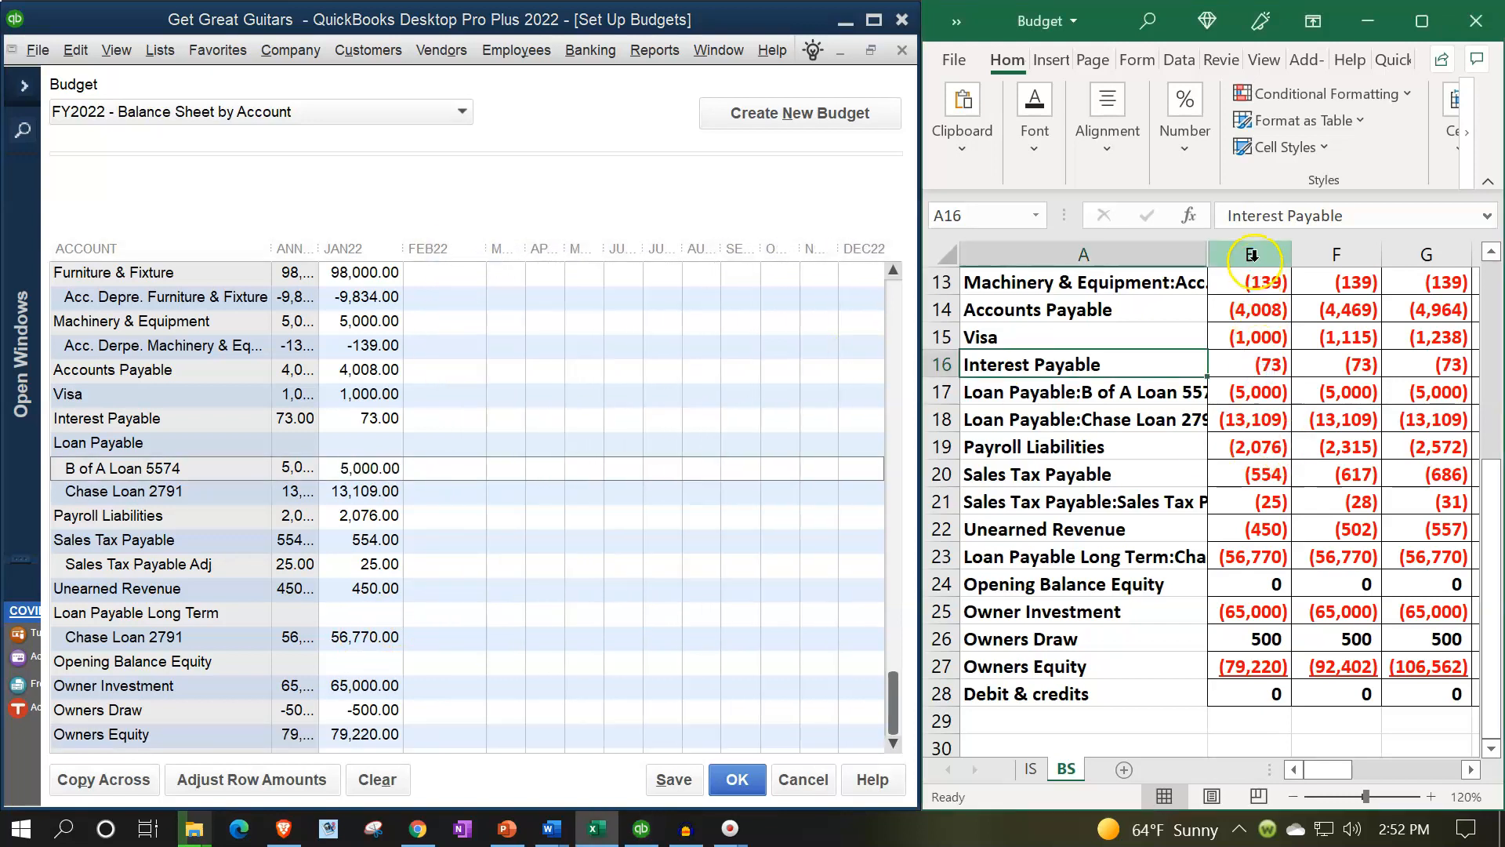
left_click(1255, 261)
right_click(1237, 367)
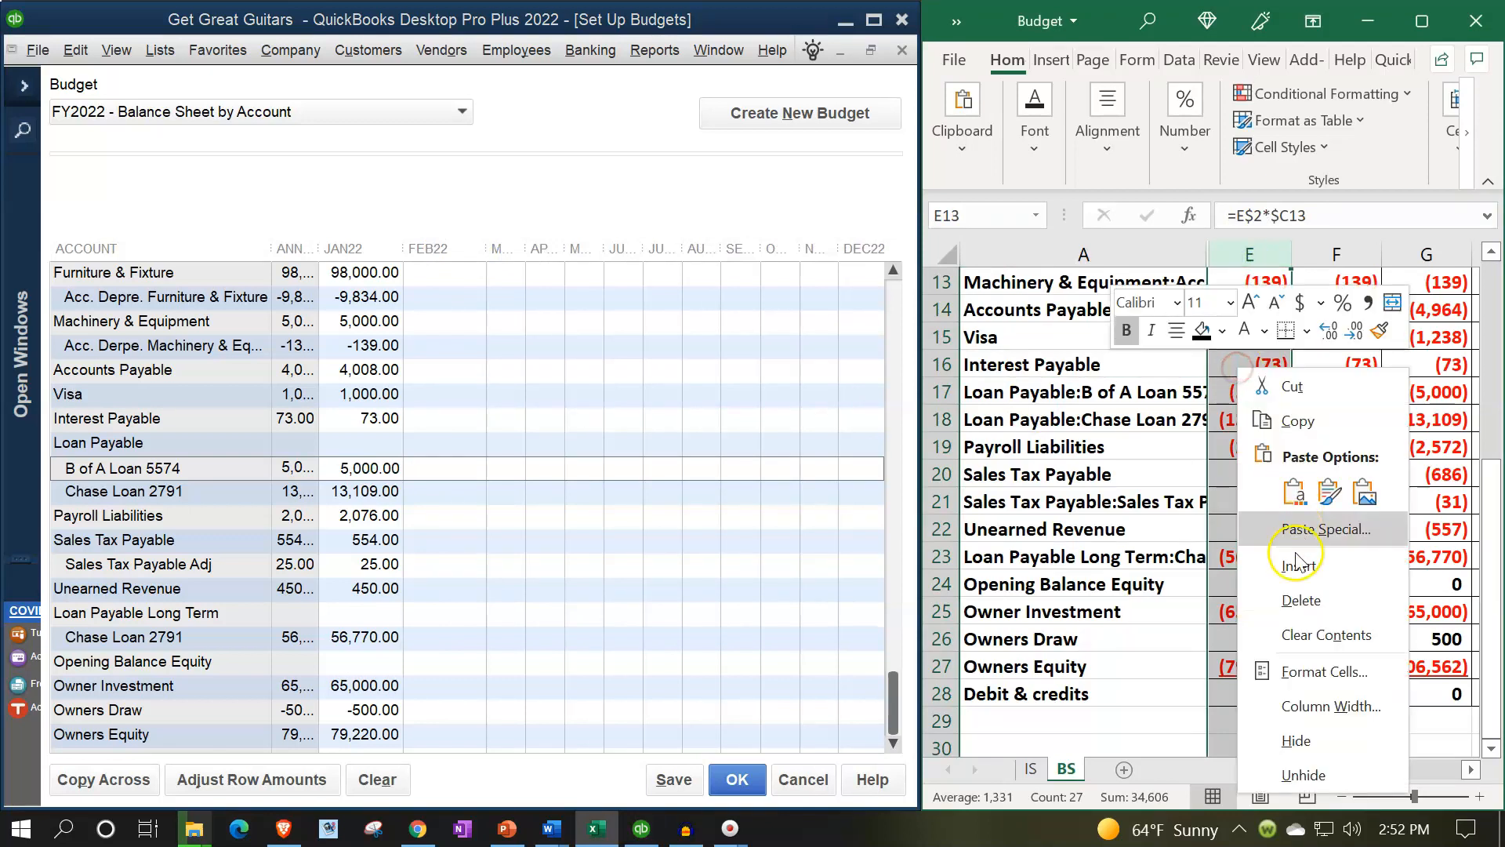
left_click(1296, 734)
scroll(1216, 535, "up", 4)
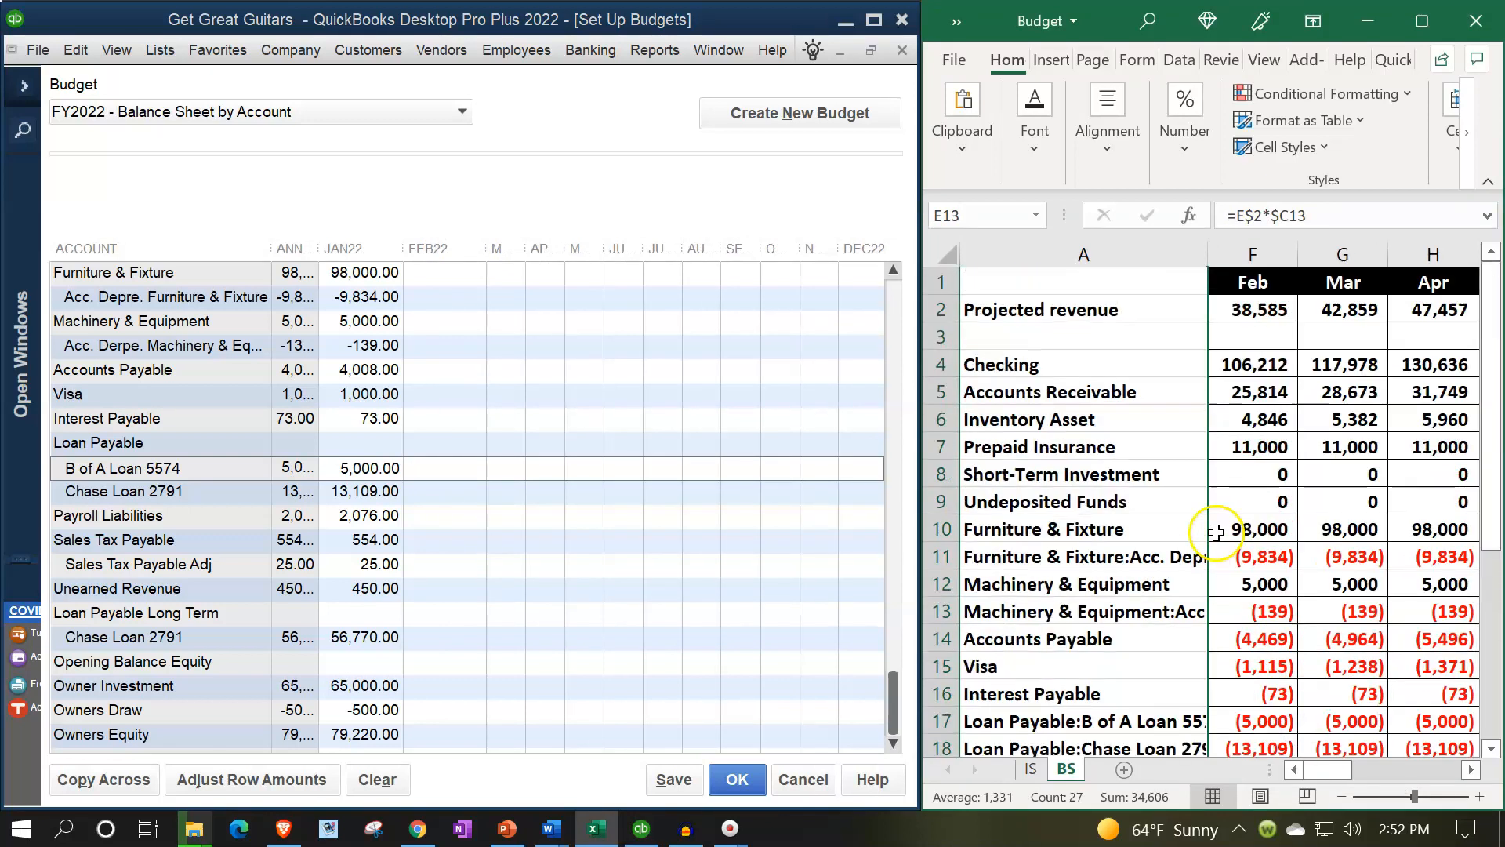
- Enter the FEB22 budget amounts of 106212 for Checking and 25814 for Accounts Receivable
left_click(448, 273)
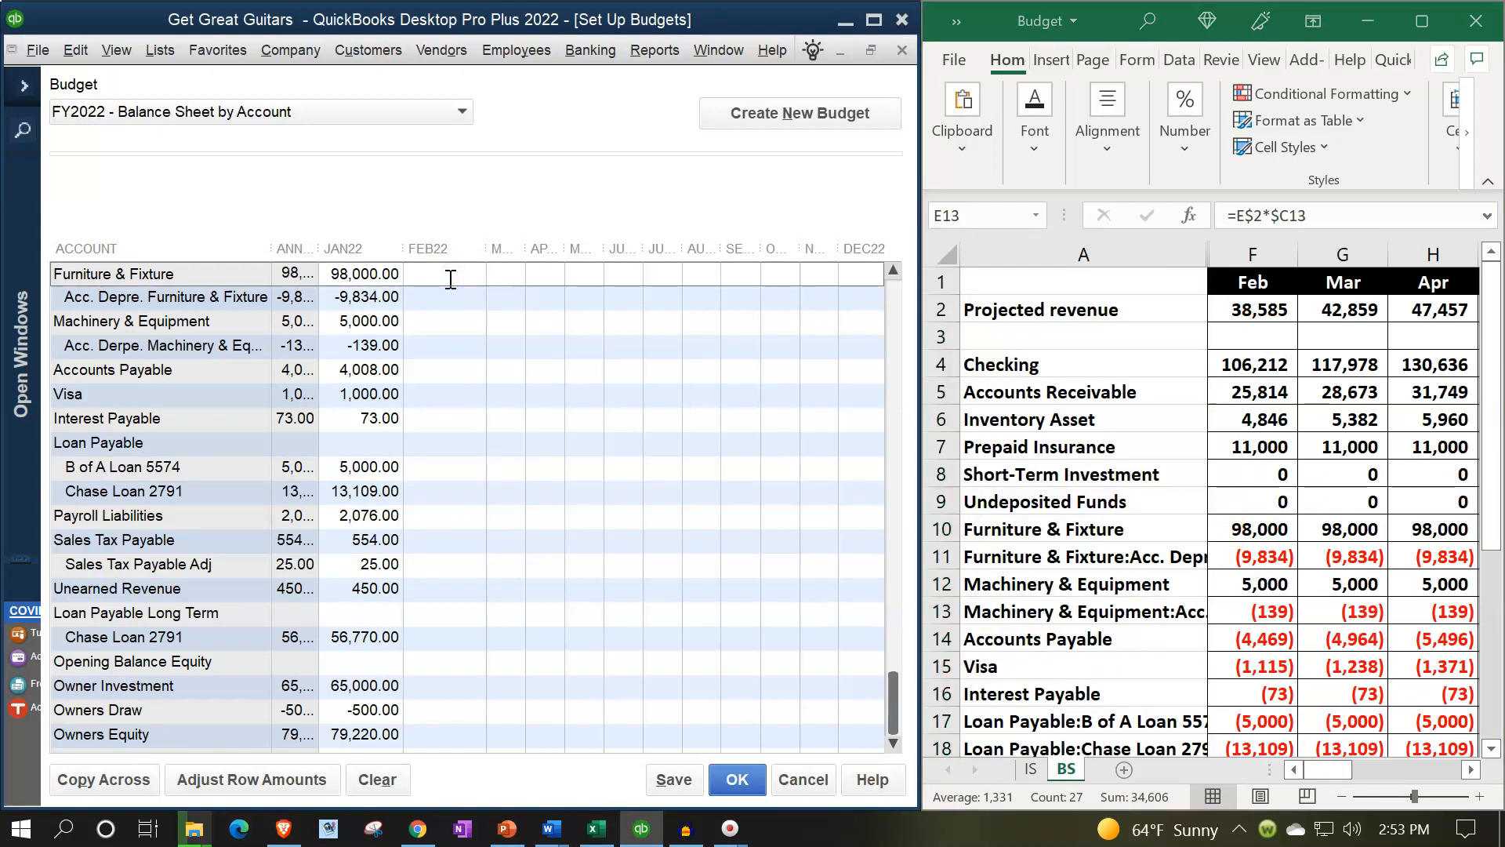
scroll(463, 369, "up", 3)
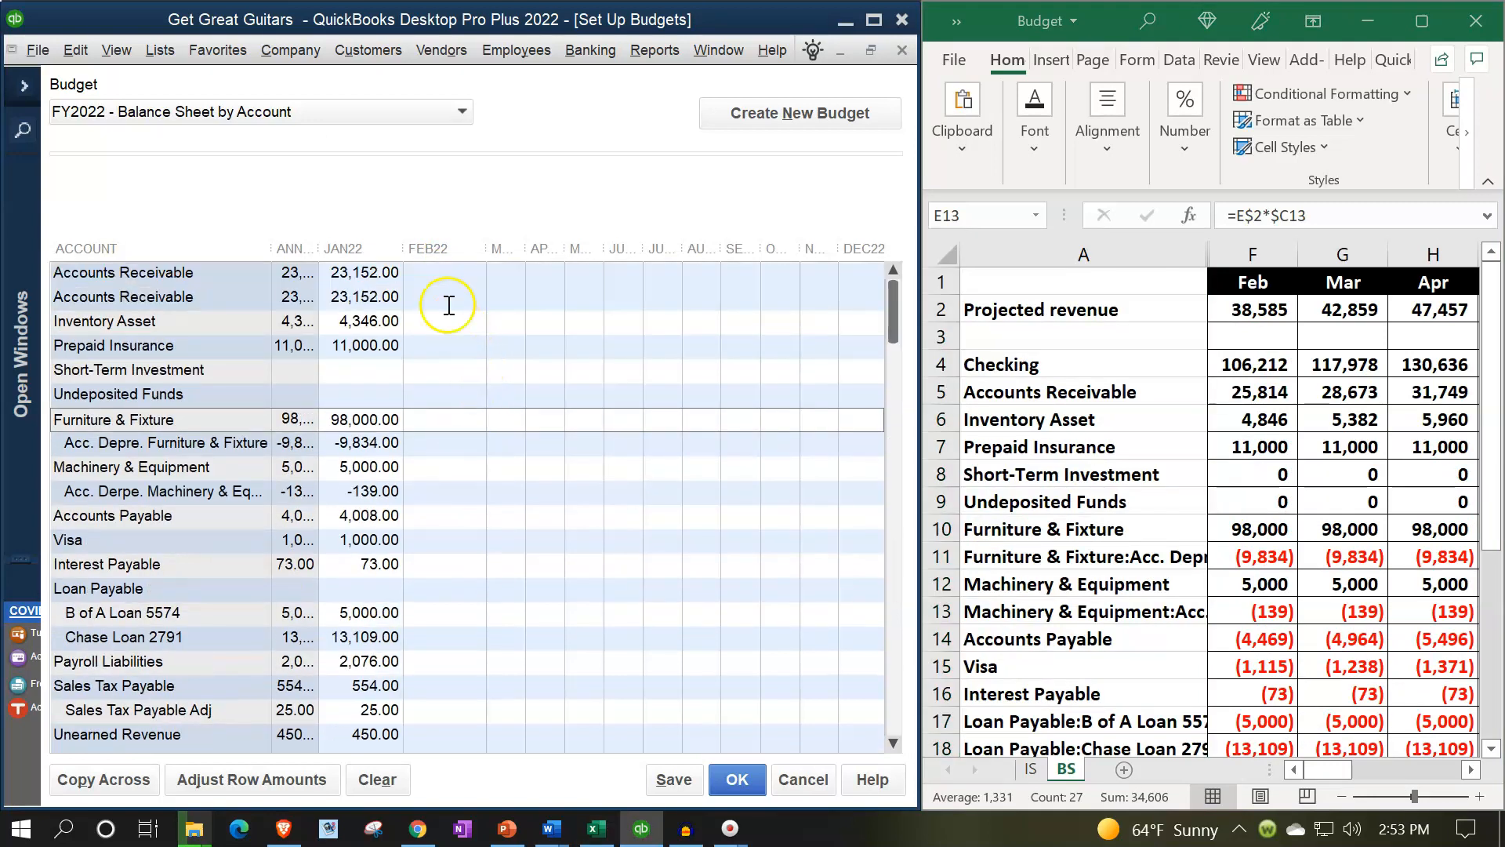
left_click(441, 271)
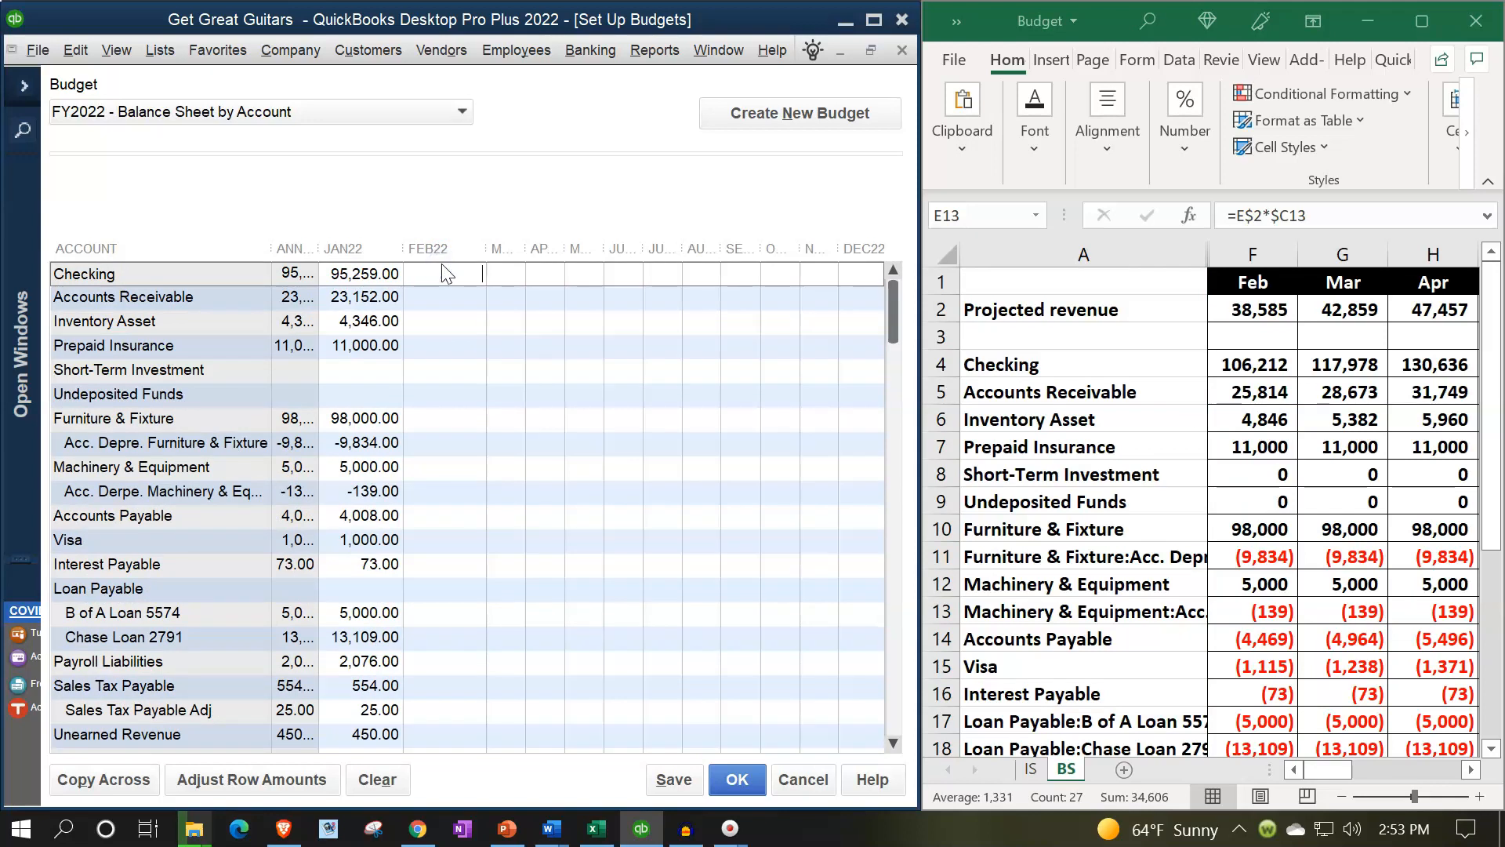
type("38")
type("106212")
left_click(457, 305)
type("25814")
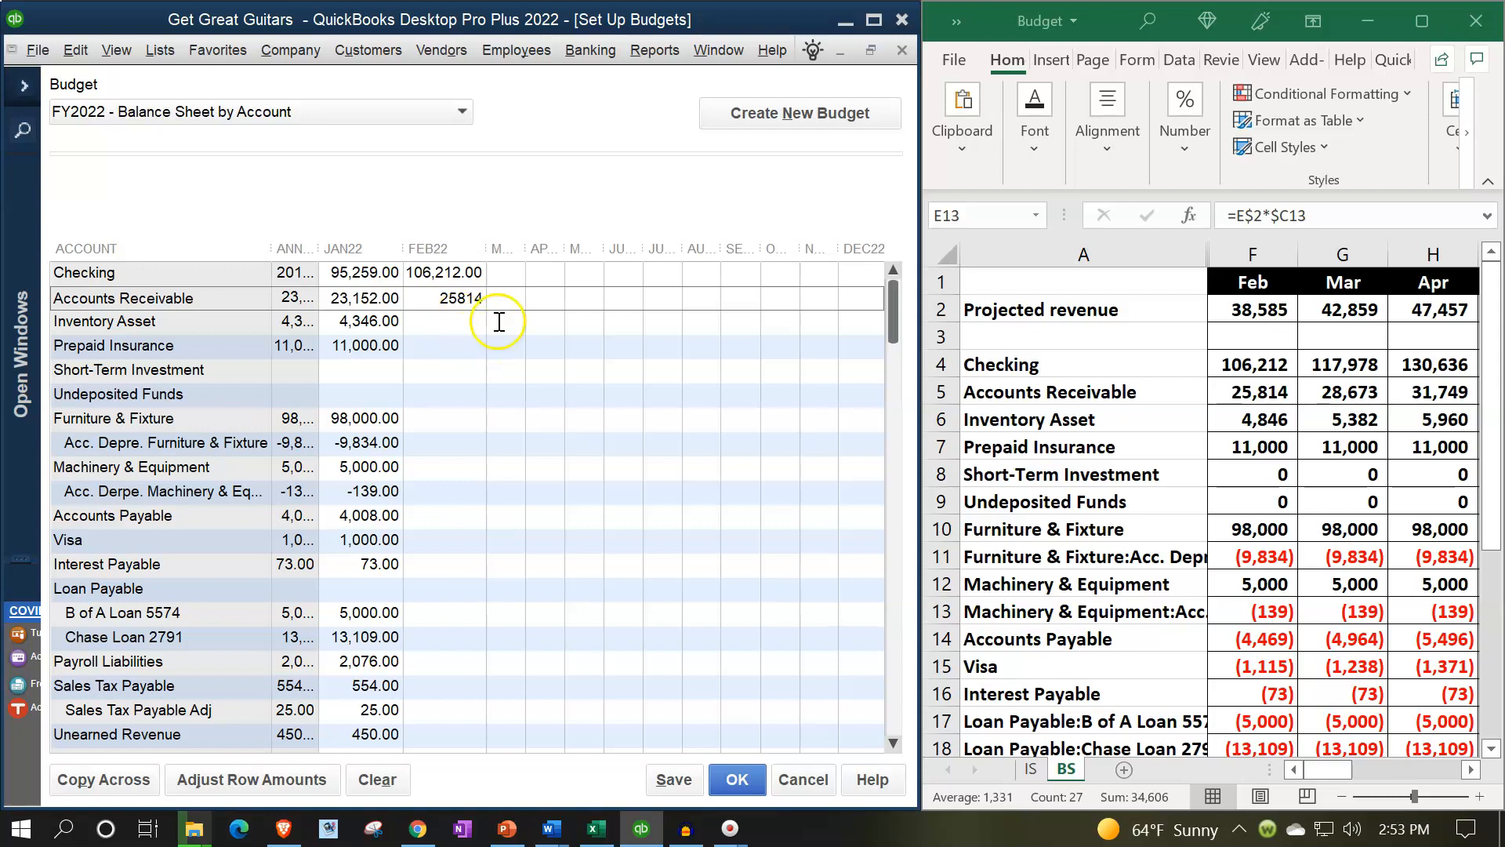
- Enter the FEB22 budget amounts of 4846 for Inventory Asset and 11000 for Prepaid Insurance
left_click(459, 321)
type("4,")
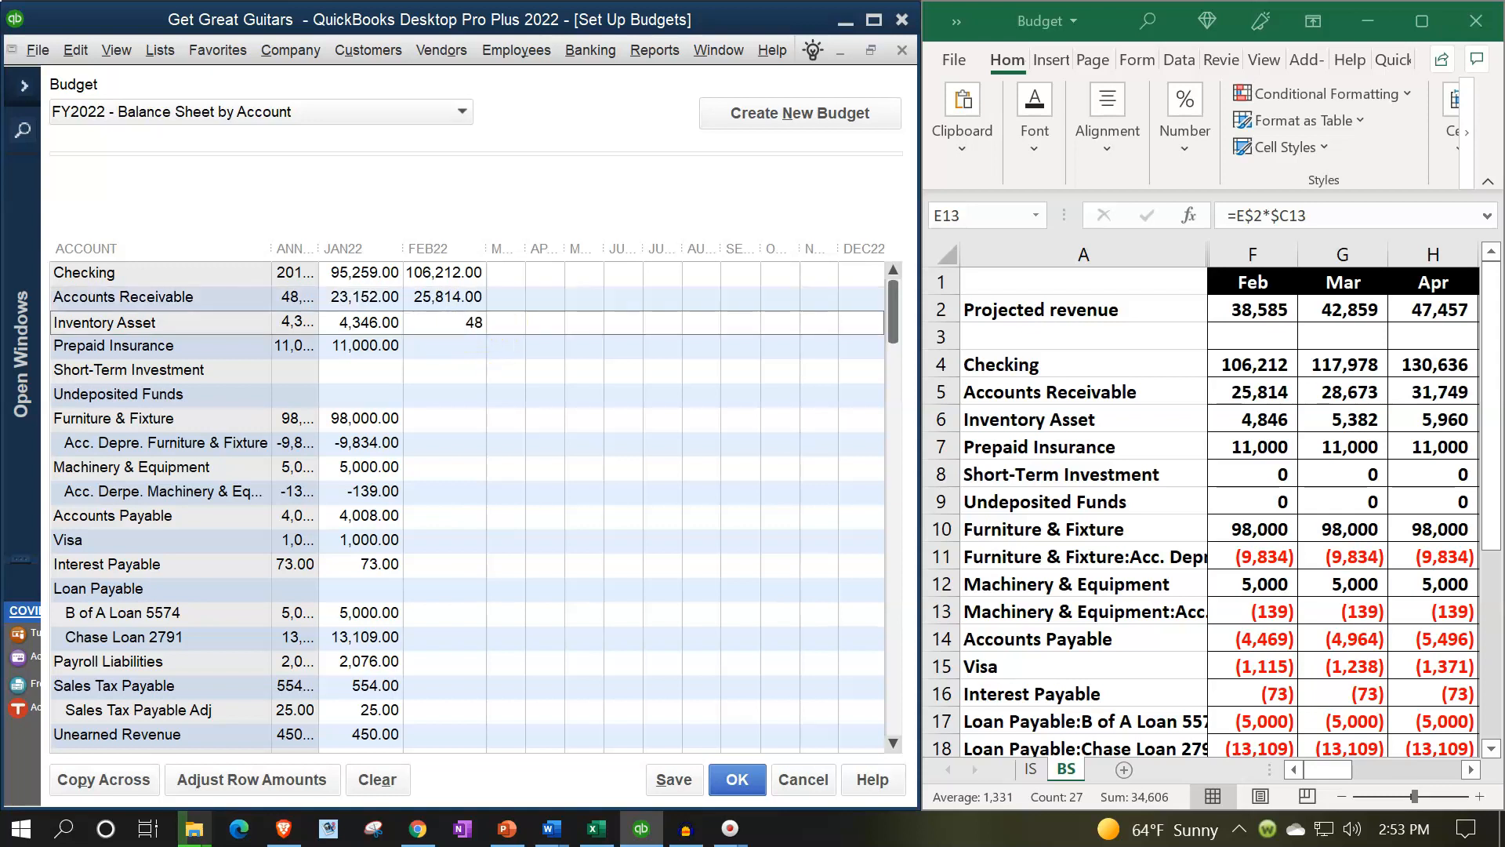
type("846")
left_click(453, 345)
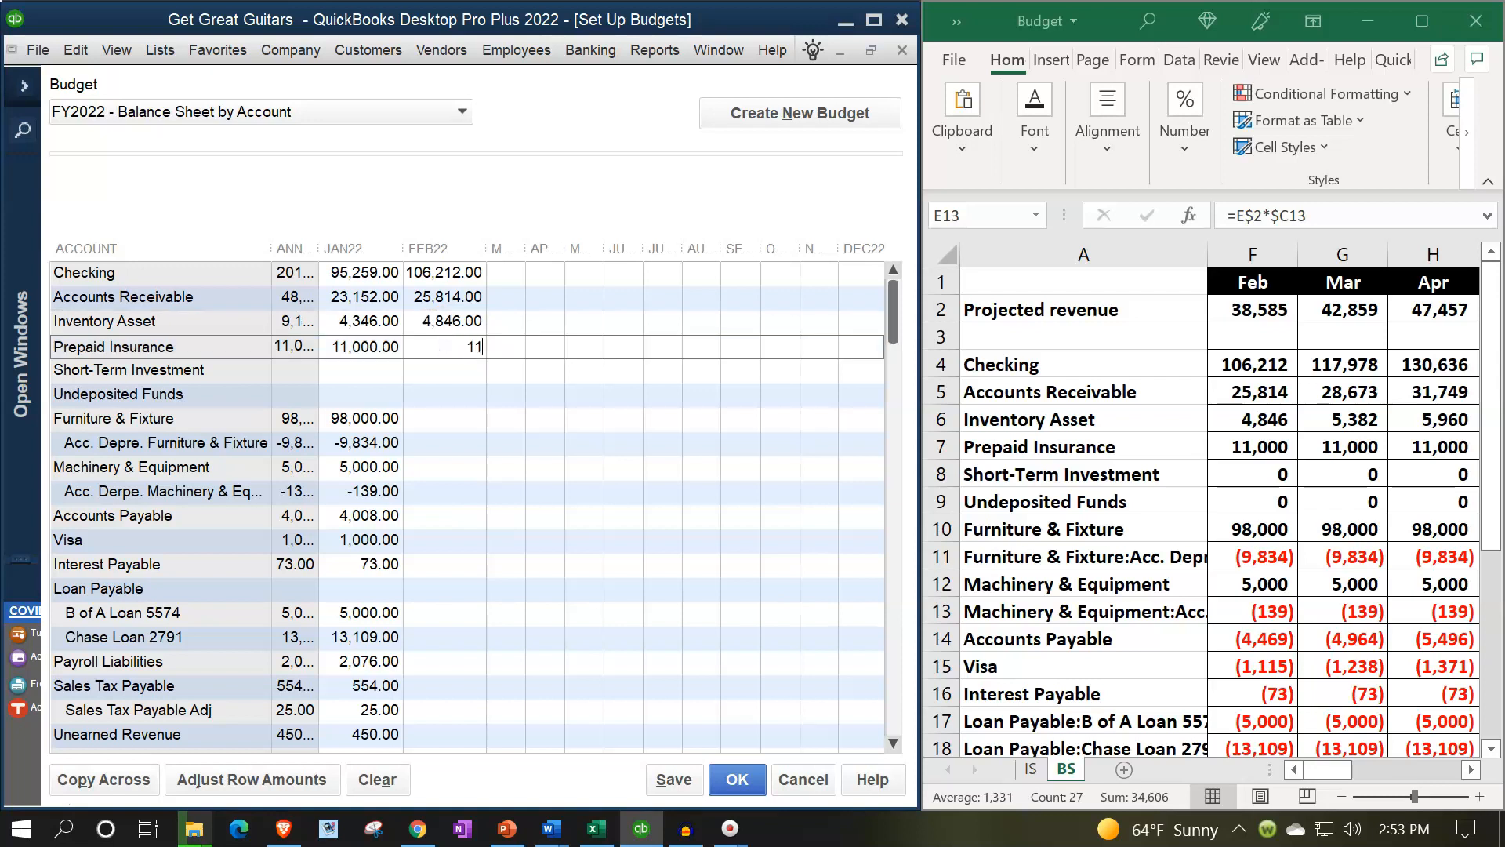
- Copy the February balances from Checking through Owners Equity, cells F4 to F27, on the Excel BS sheet
left_click(1225, 365)
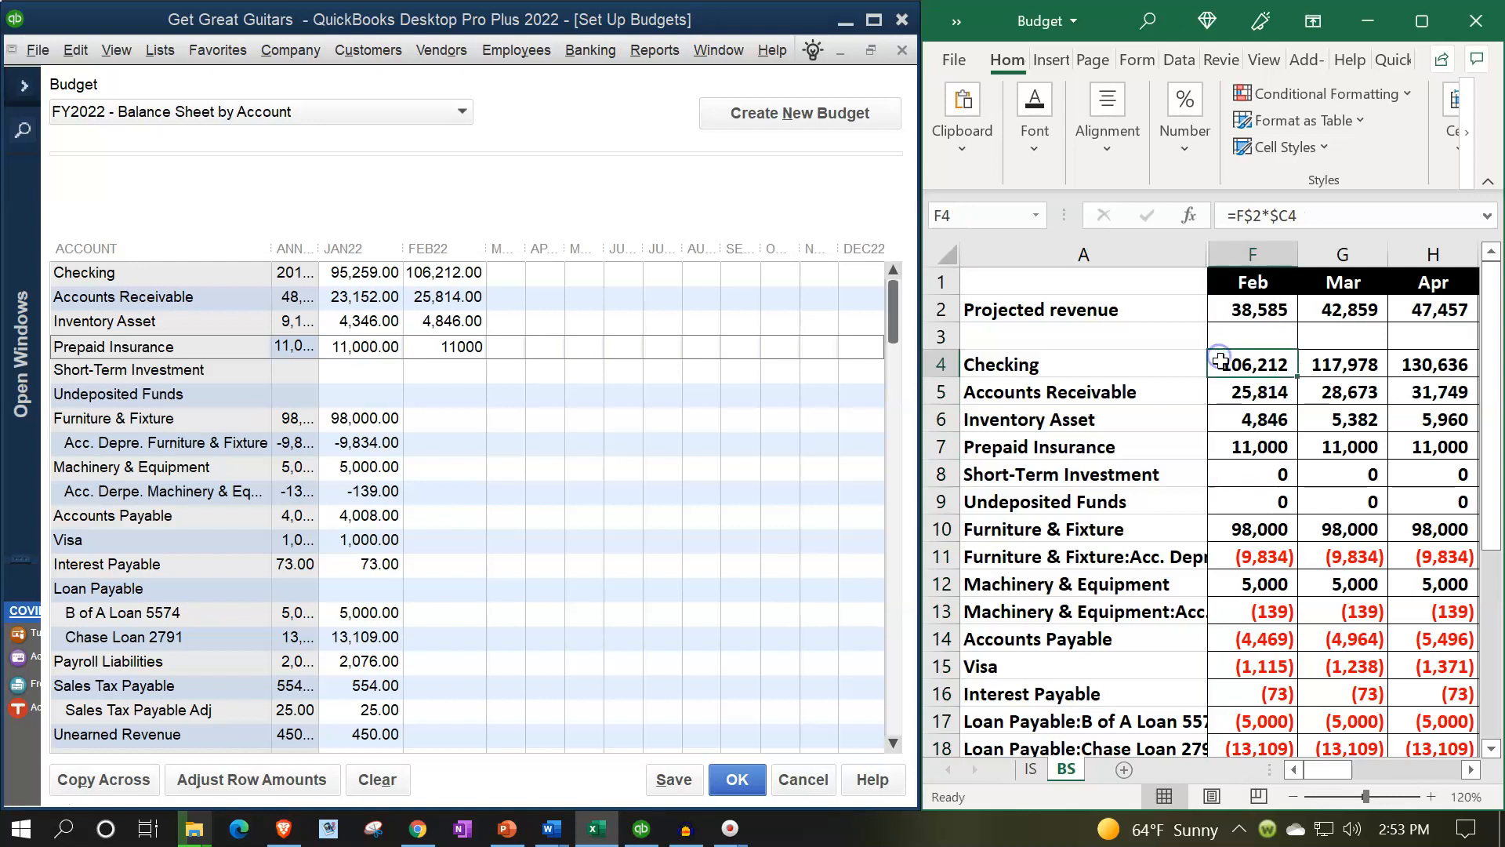
left_click_drag(1257, 494, 1255, 669)
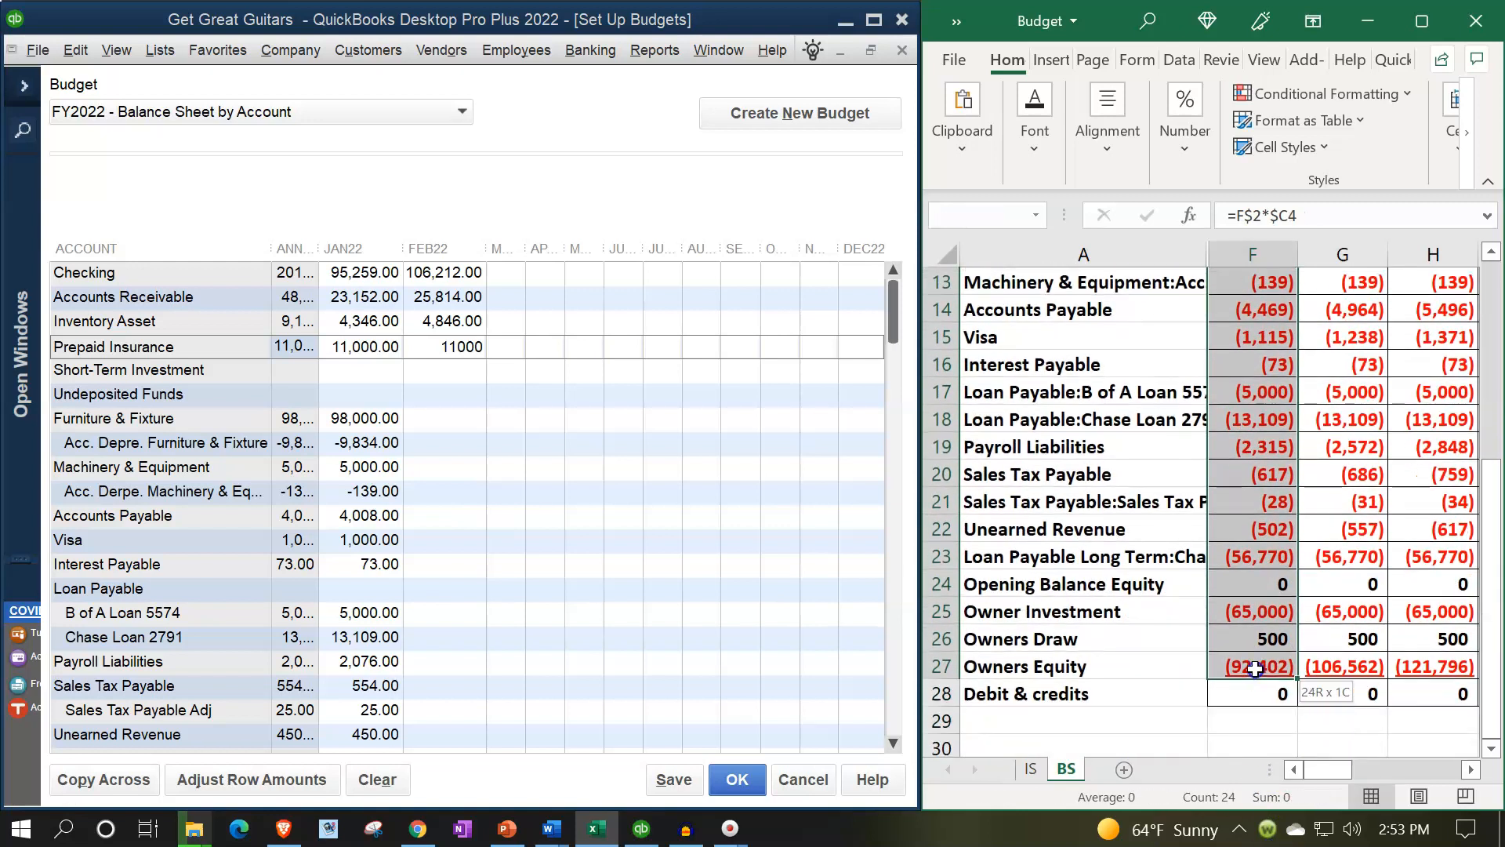
key("ctrl+c")
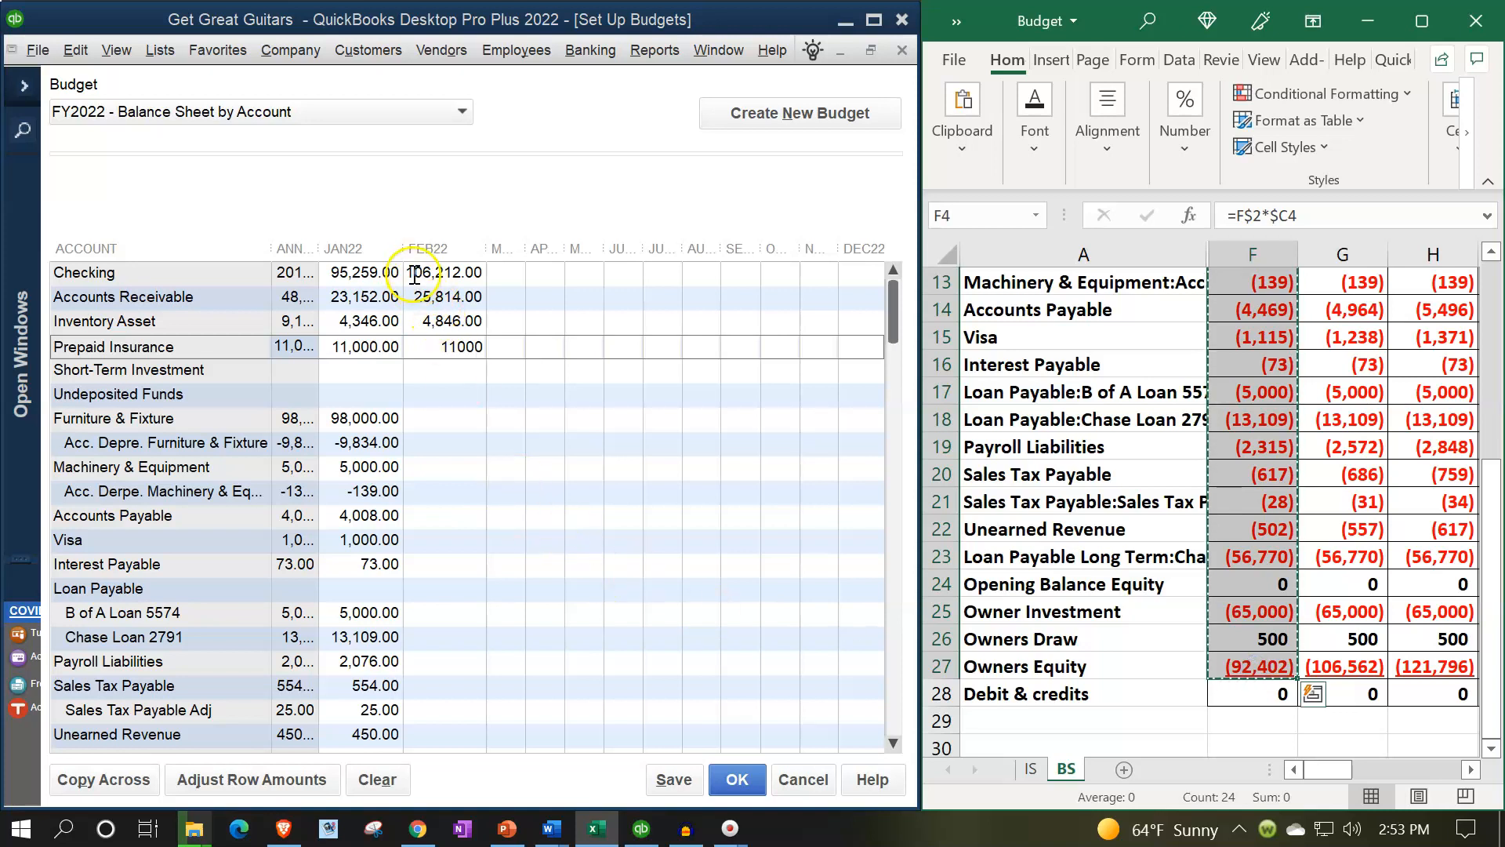
- Enter the FEB22 budget amounts of 98,000 for Furniture & Fixture and -9,834 for its accumulated depreciation
left_click(439, 273)
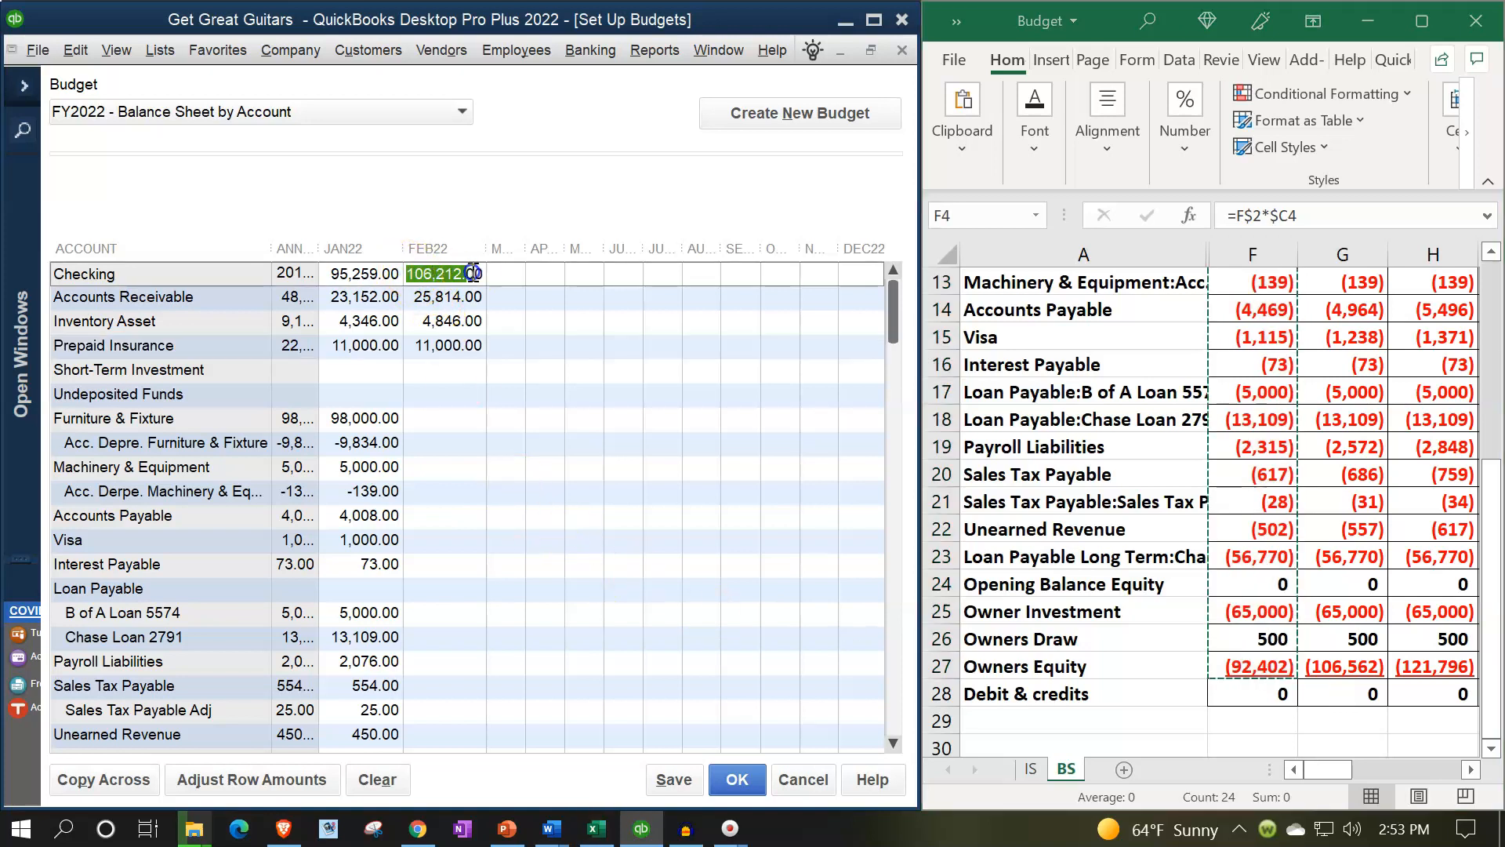
left_click(439, 372)
left_click(1205, 427)
scroll(1204, 427, "up", 4)
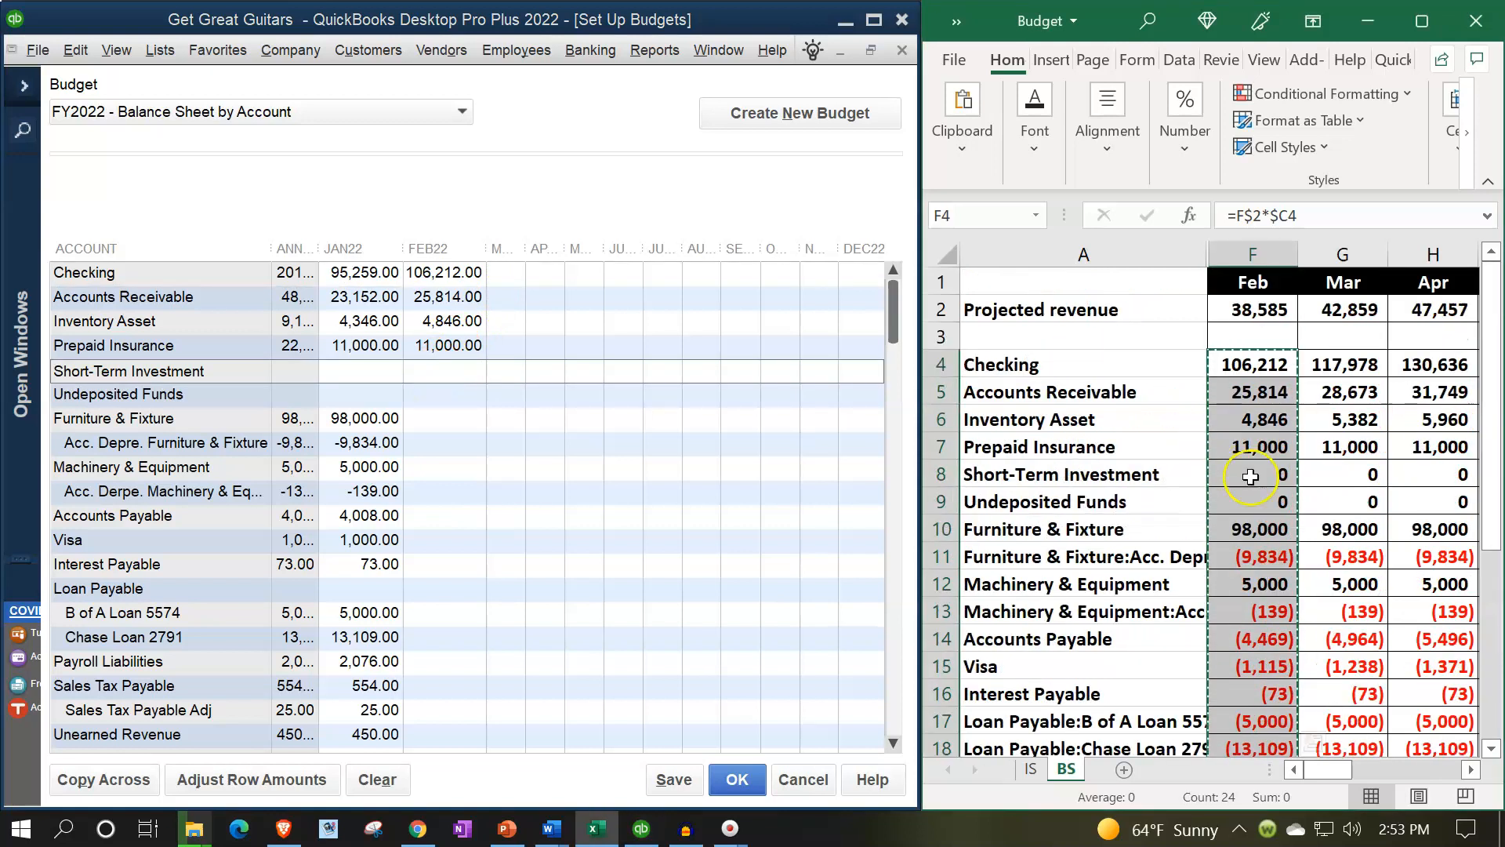
scroll(1251, 470, "down", 1)
left_click(1250, 450)
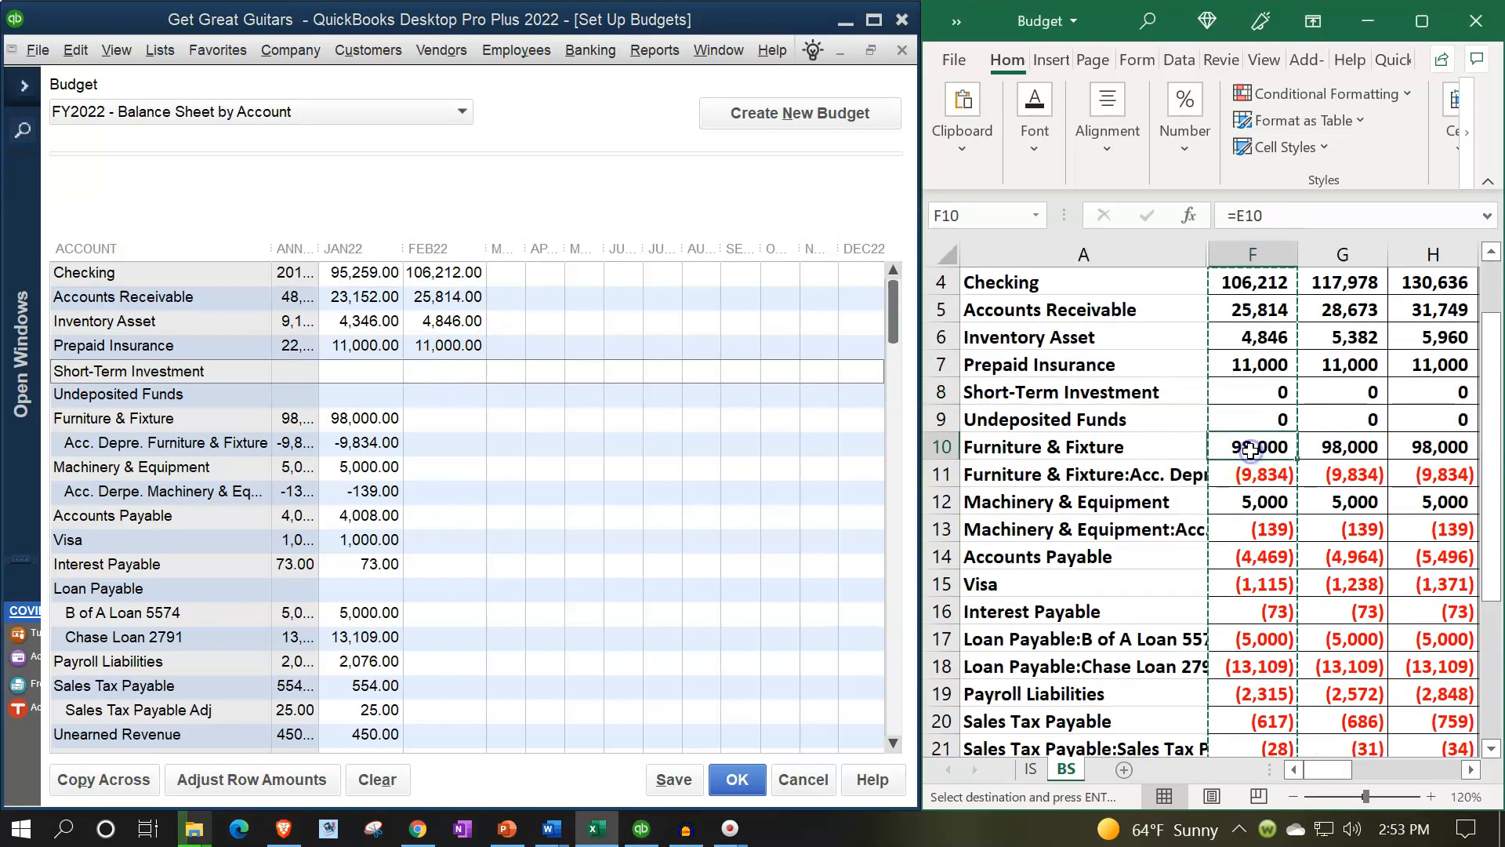
left_click(455, 425)
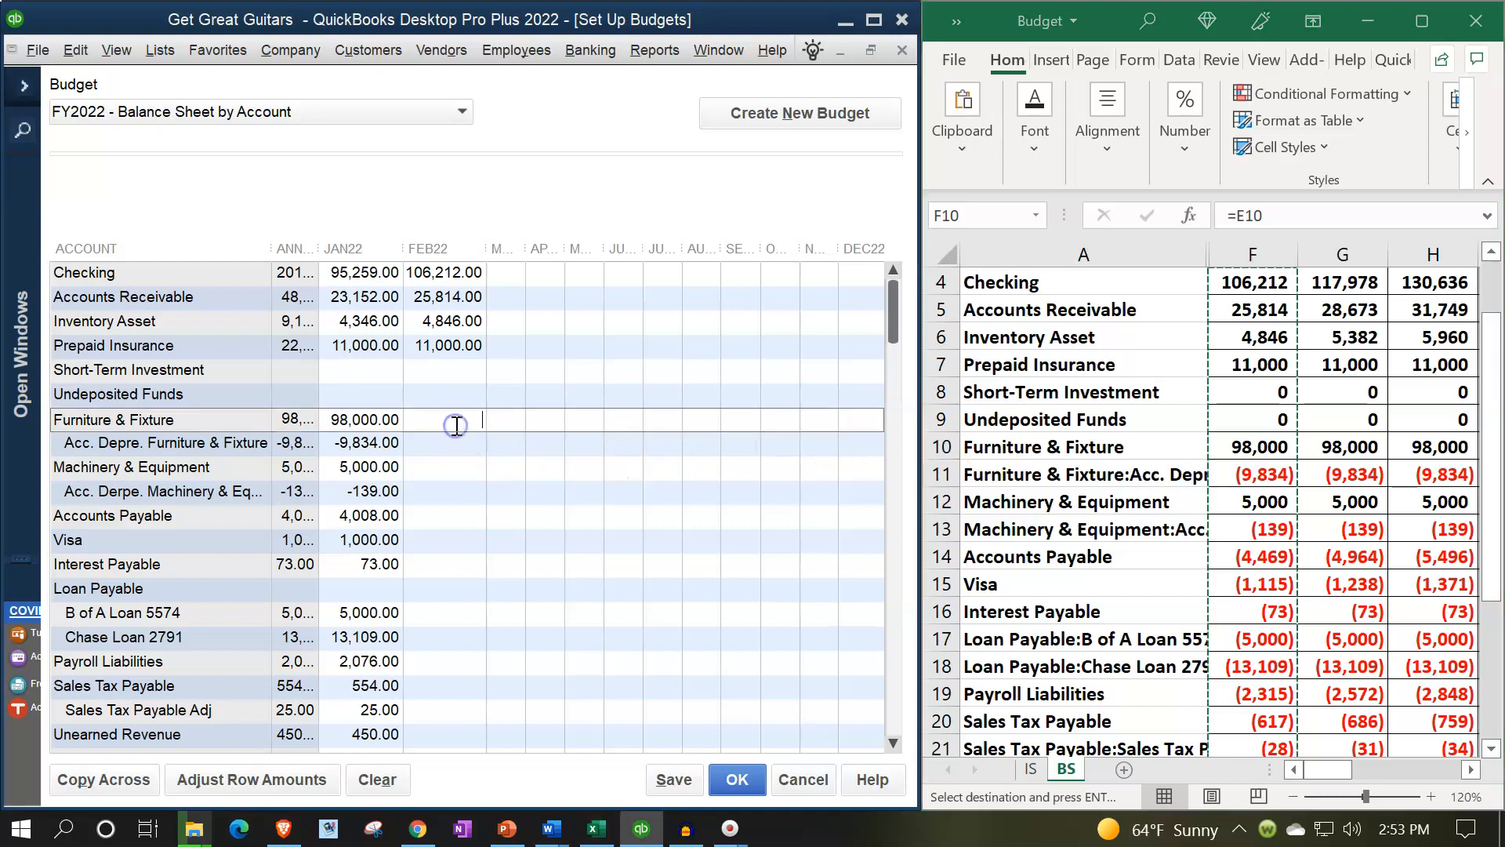
type("98,000")
left_click(457, 447)
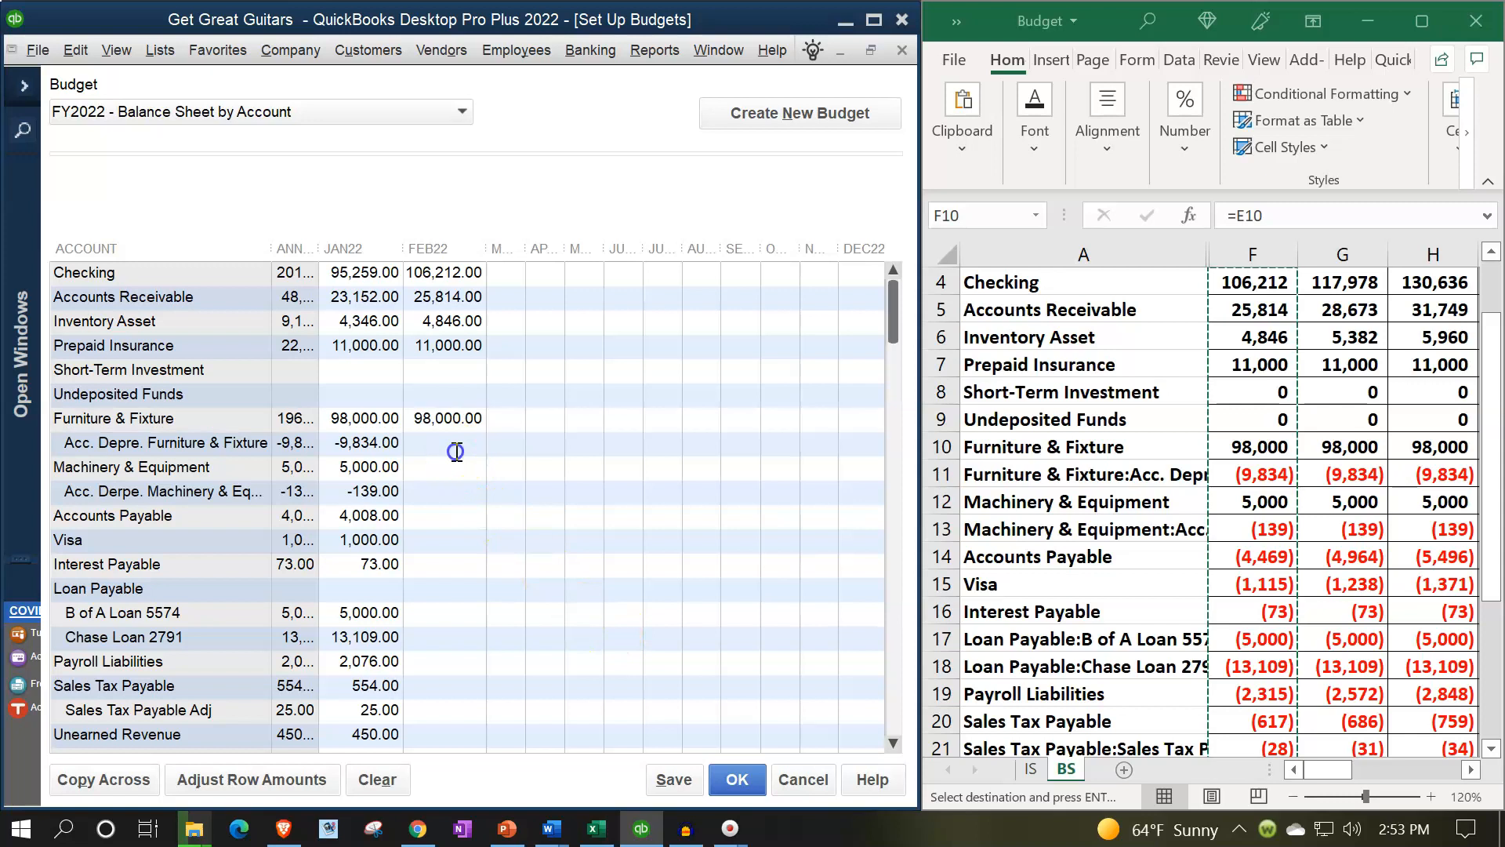
type("-9,834")
- Enter the FEB22 budget amounts of 5,000 for Machinery & Equipment and -139 for its accumulated depreciation
left_click(455, 468)
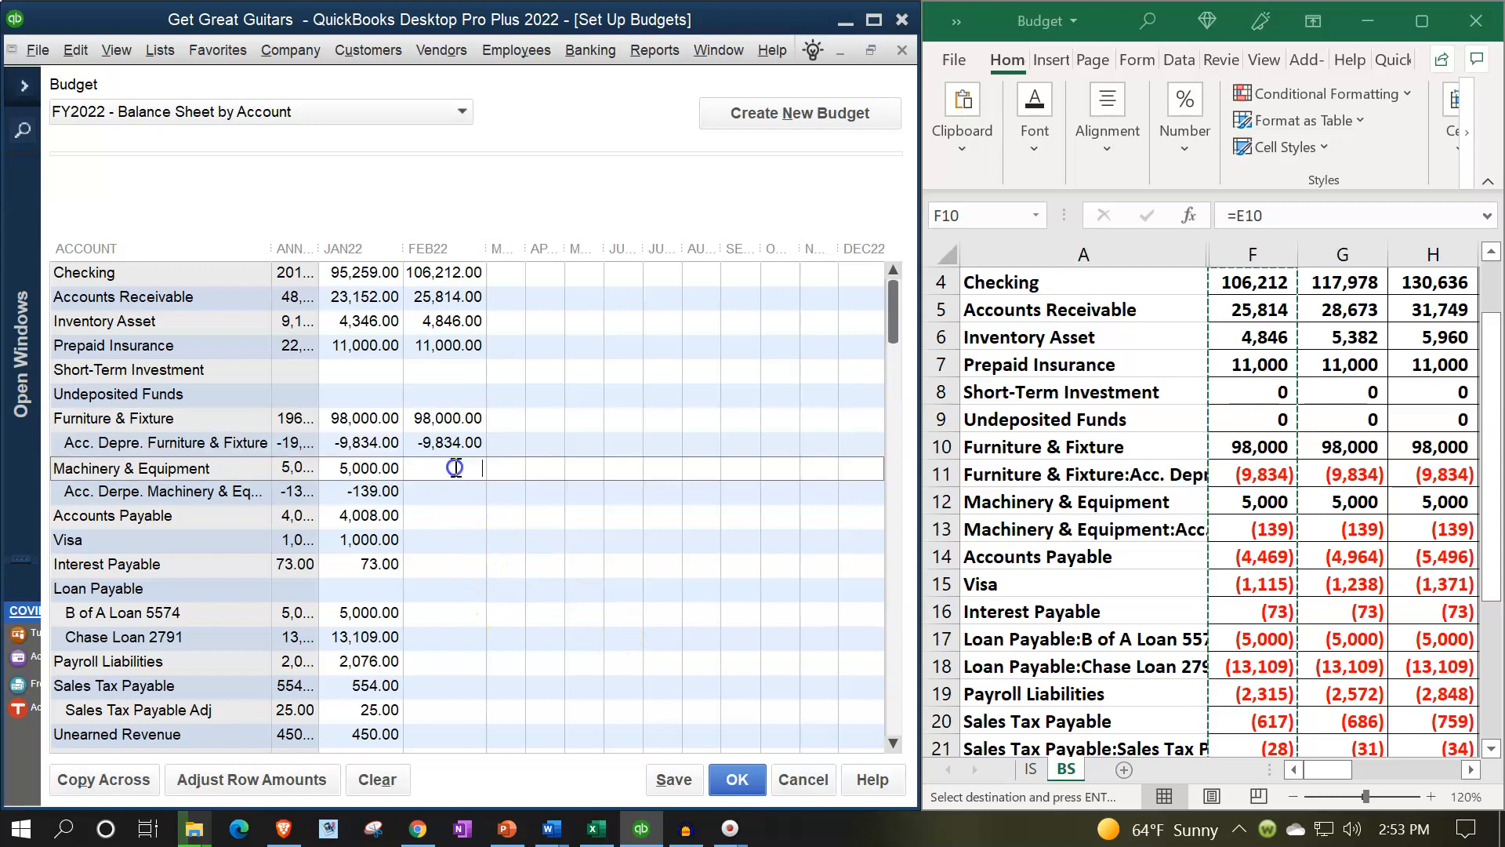
type("500")
left_click(451, 491)
type("-139")
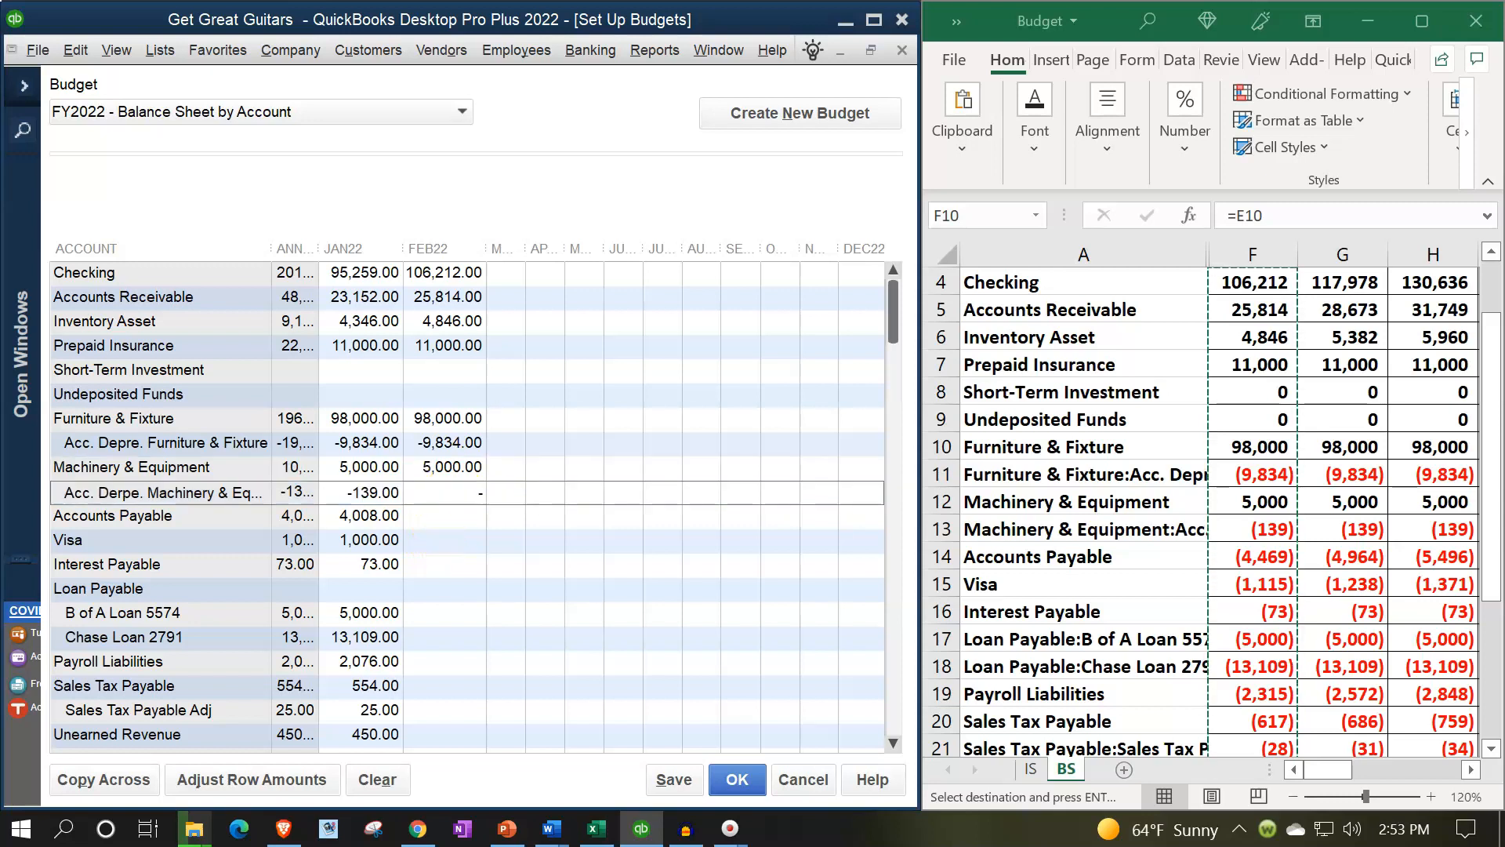
- Enter the FEB22 budget amounts of 4469 for Accounts Payable, 1115 for Visa and 73 for Interest Payable
left_click(462, 518)
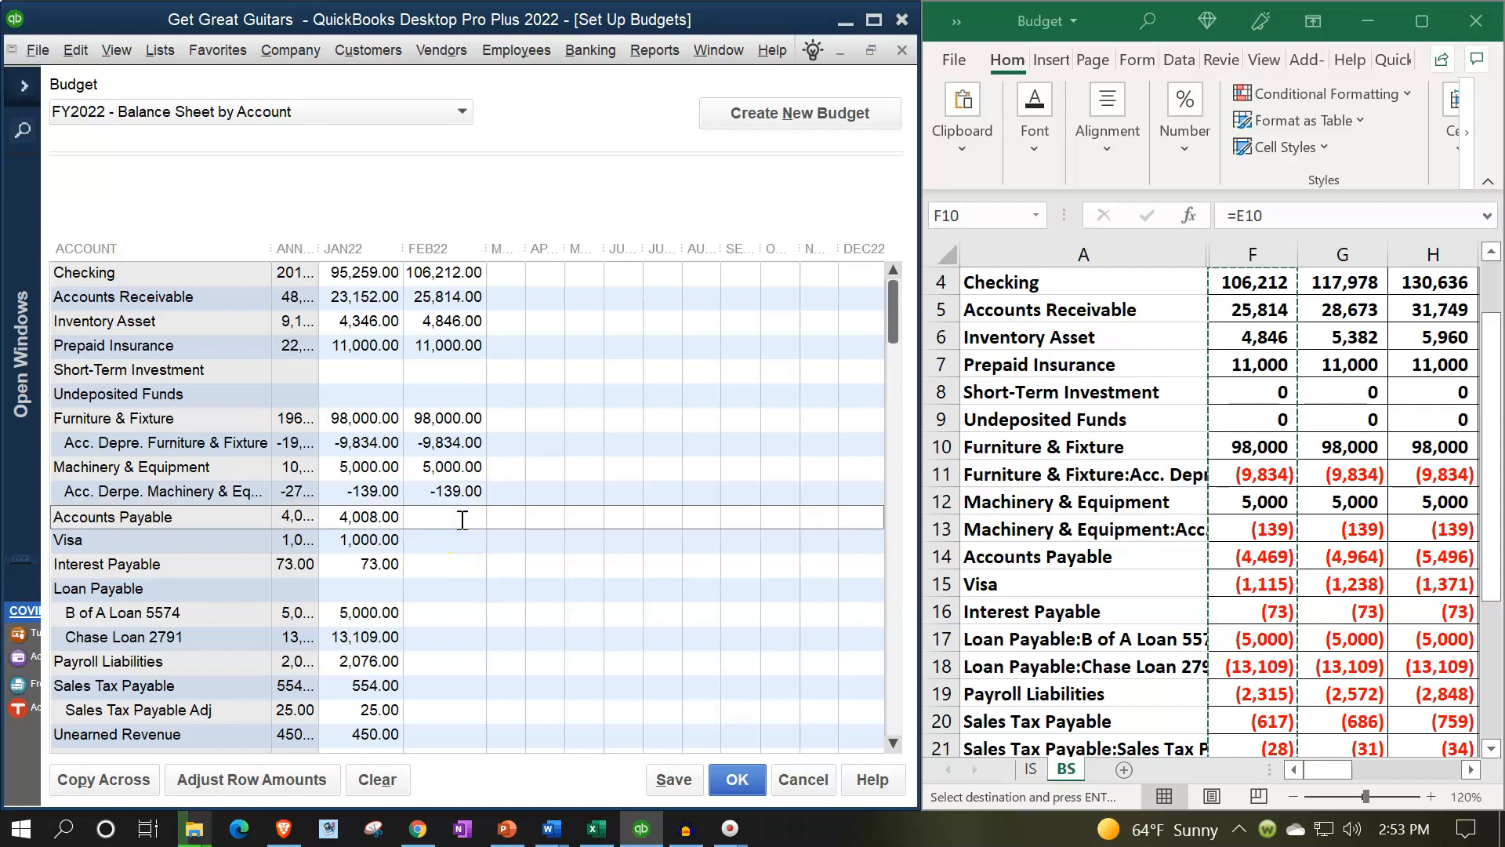
type("4469")
left_click(450, 541)
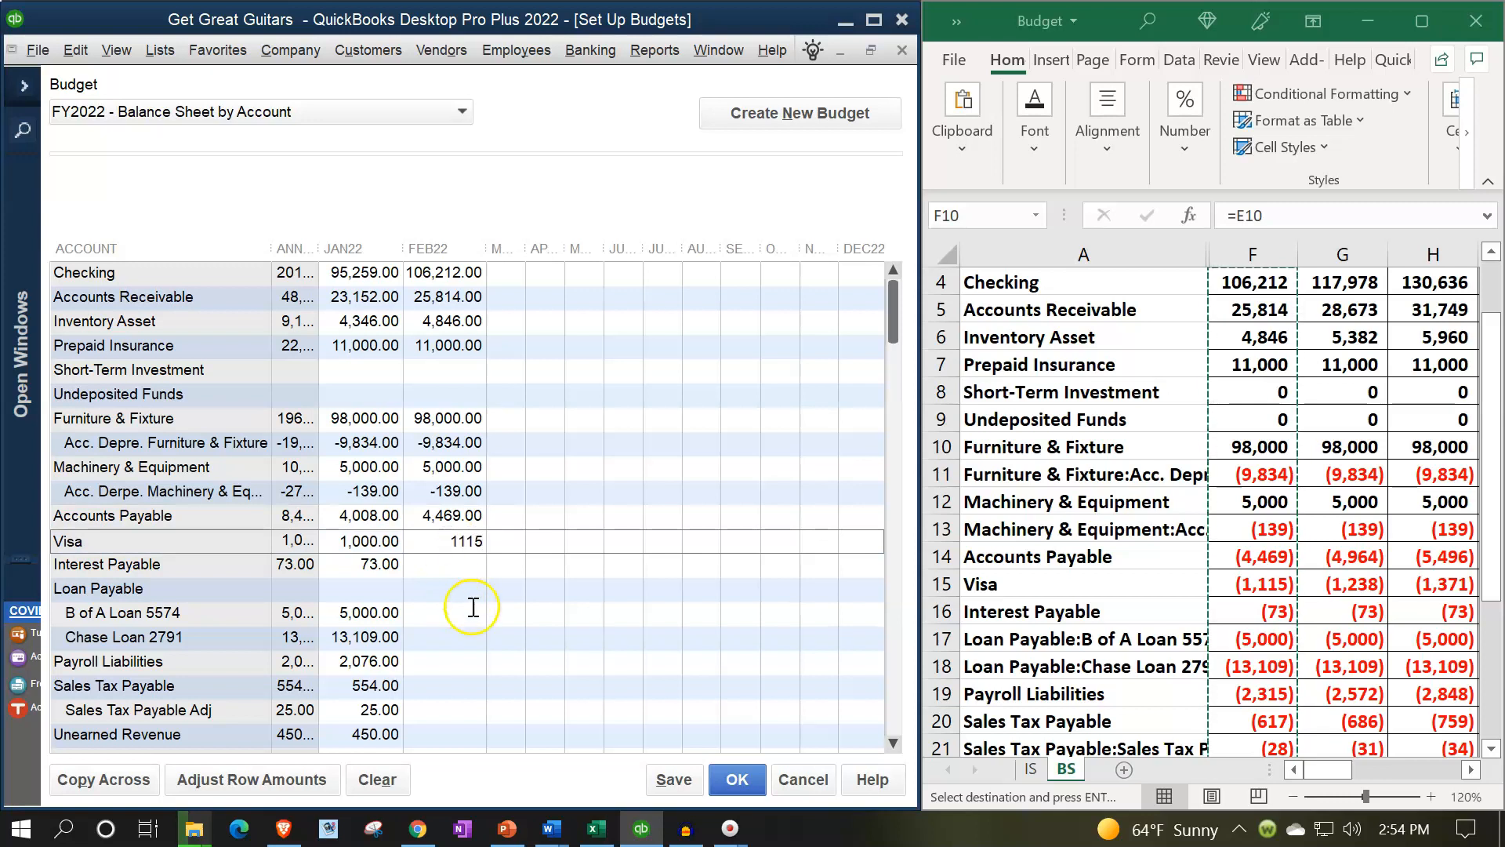
left_click(451, 565)
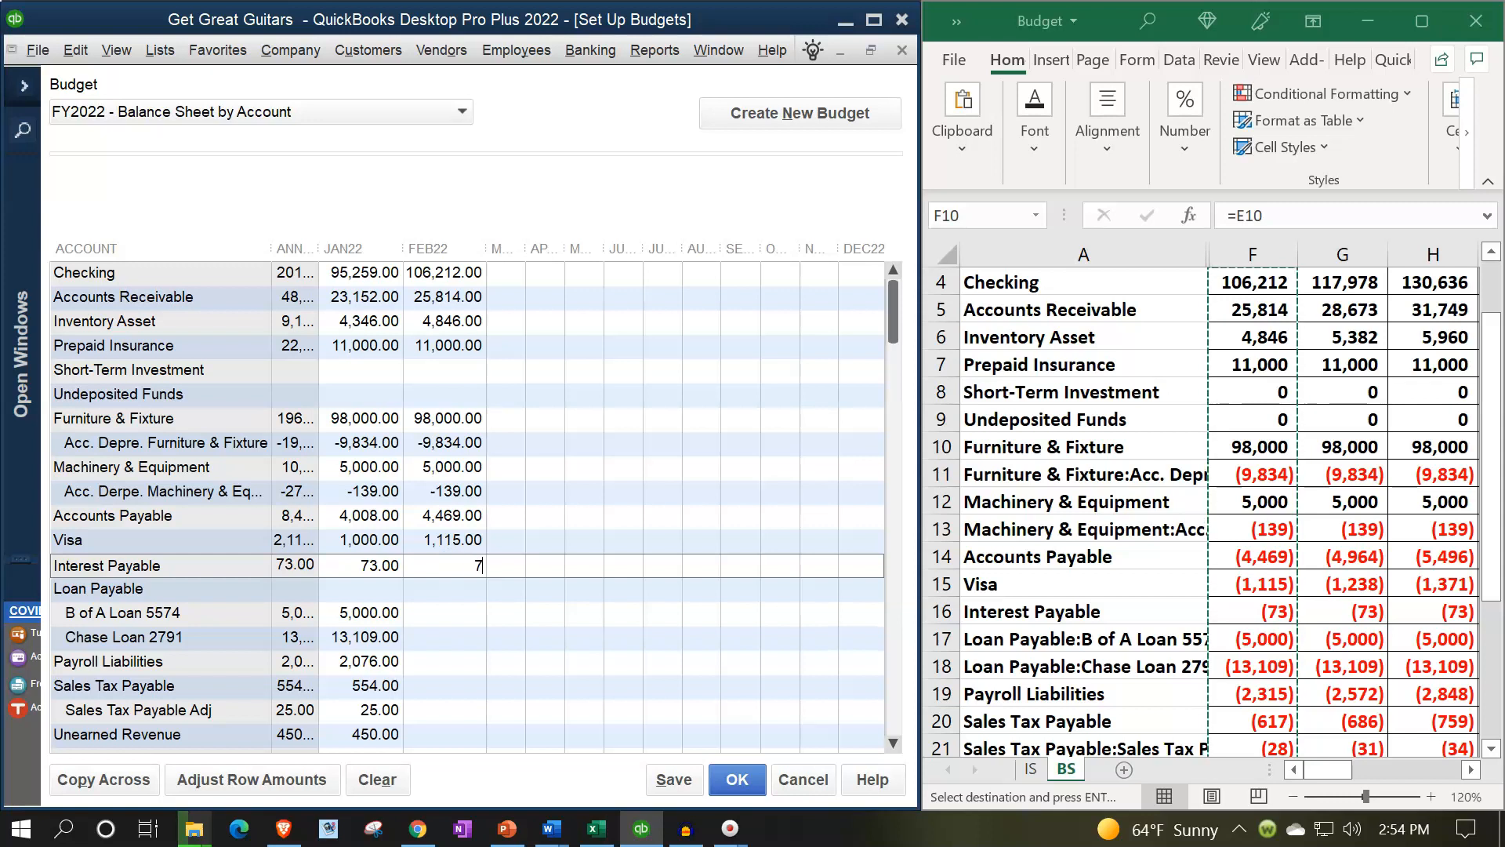
- Enter the FEB22 budget amounts under Loan Payable: 5000 for the B of A loan and 13109 for the Chase loan
left_click(445, 616)
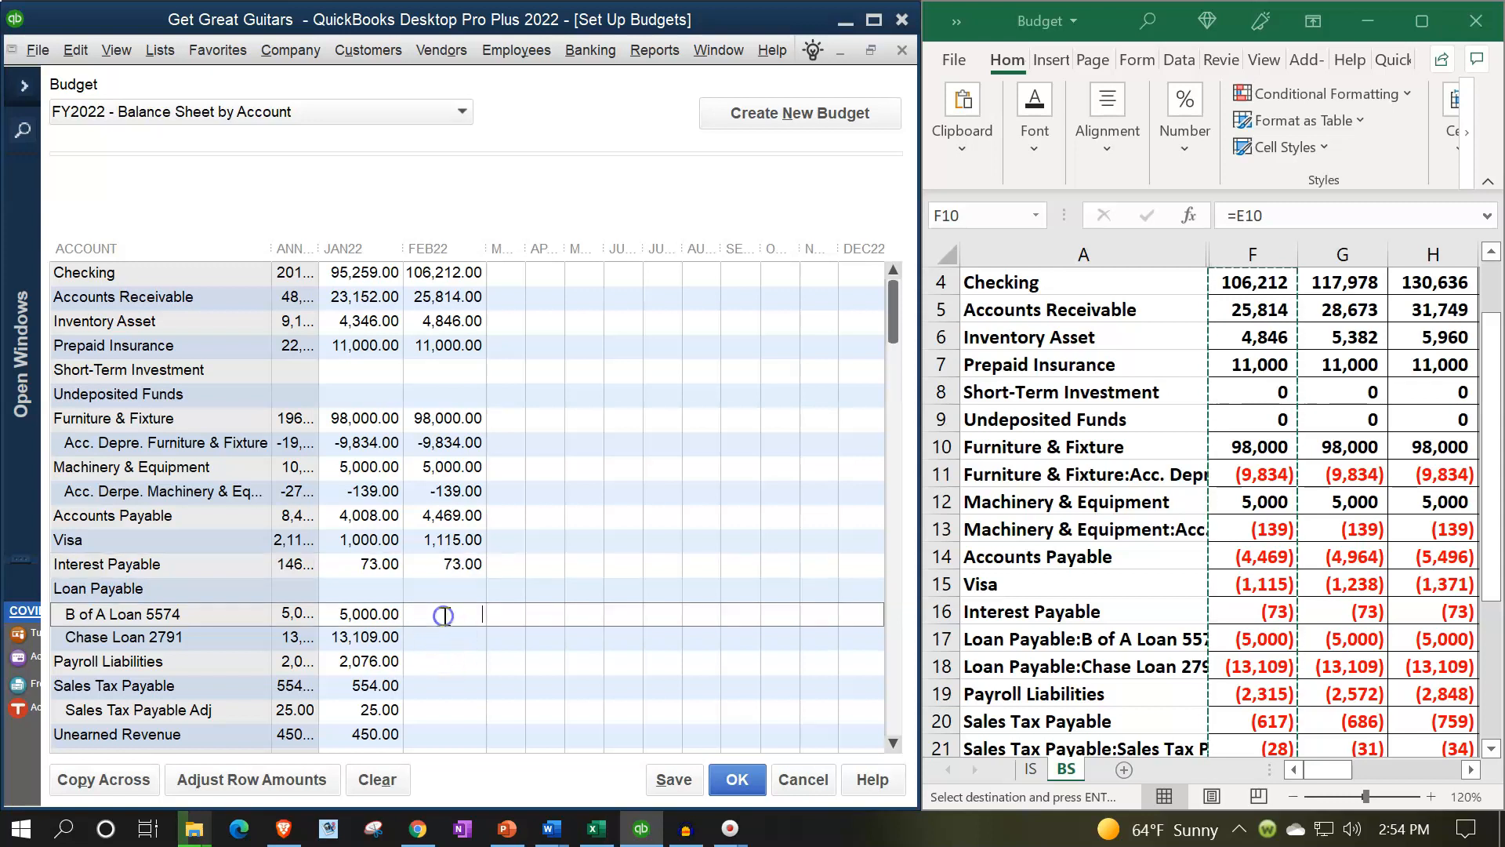
type("5000")
left_click(463, 645)
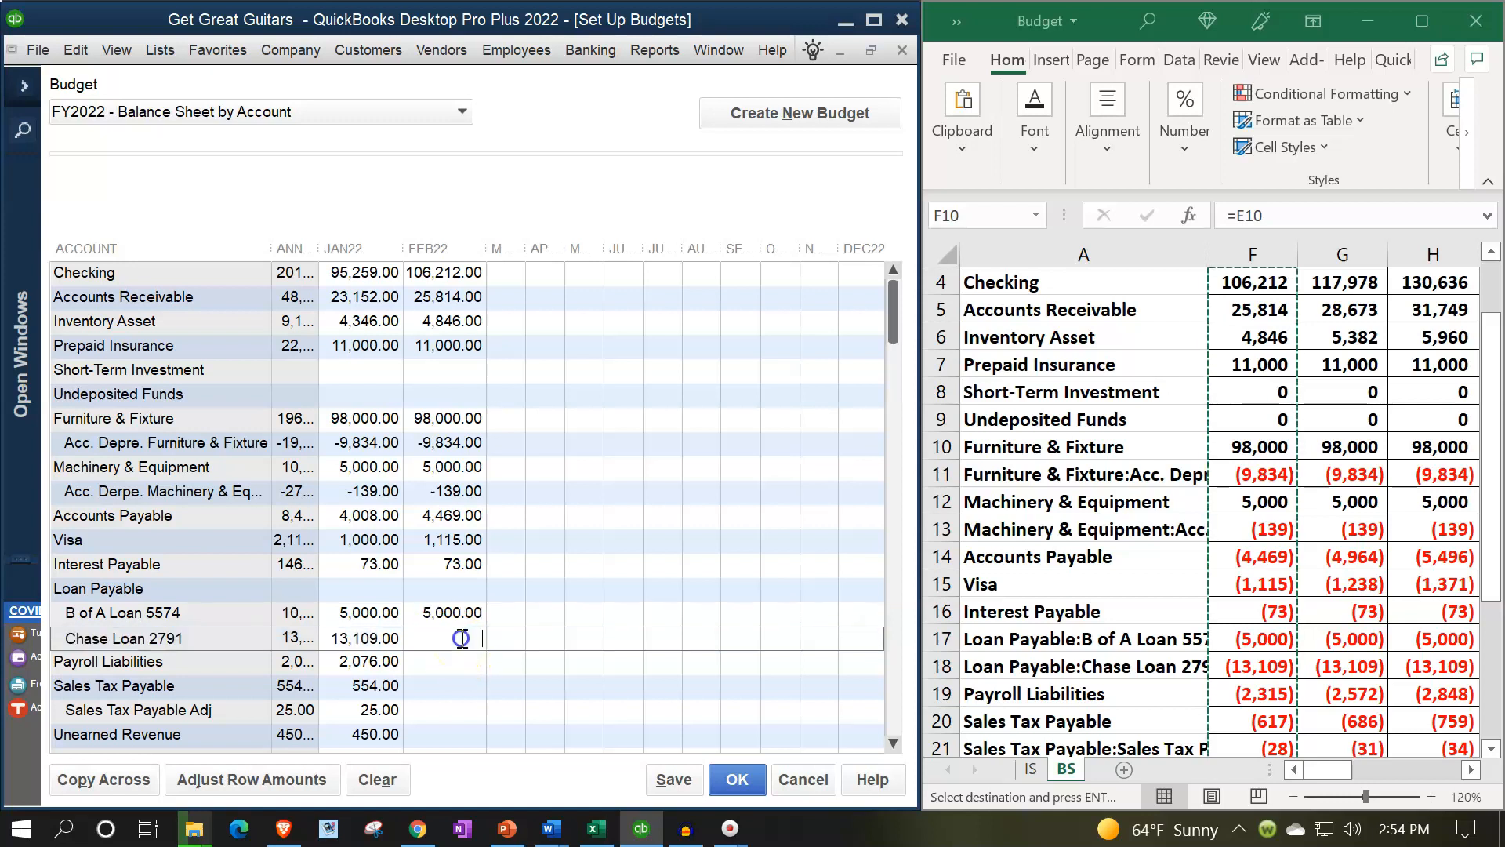
type("13109")
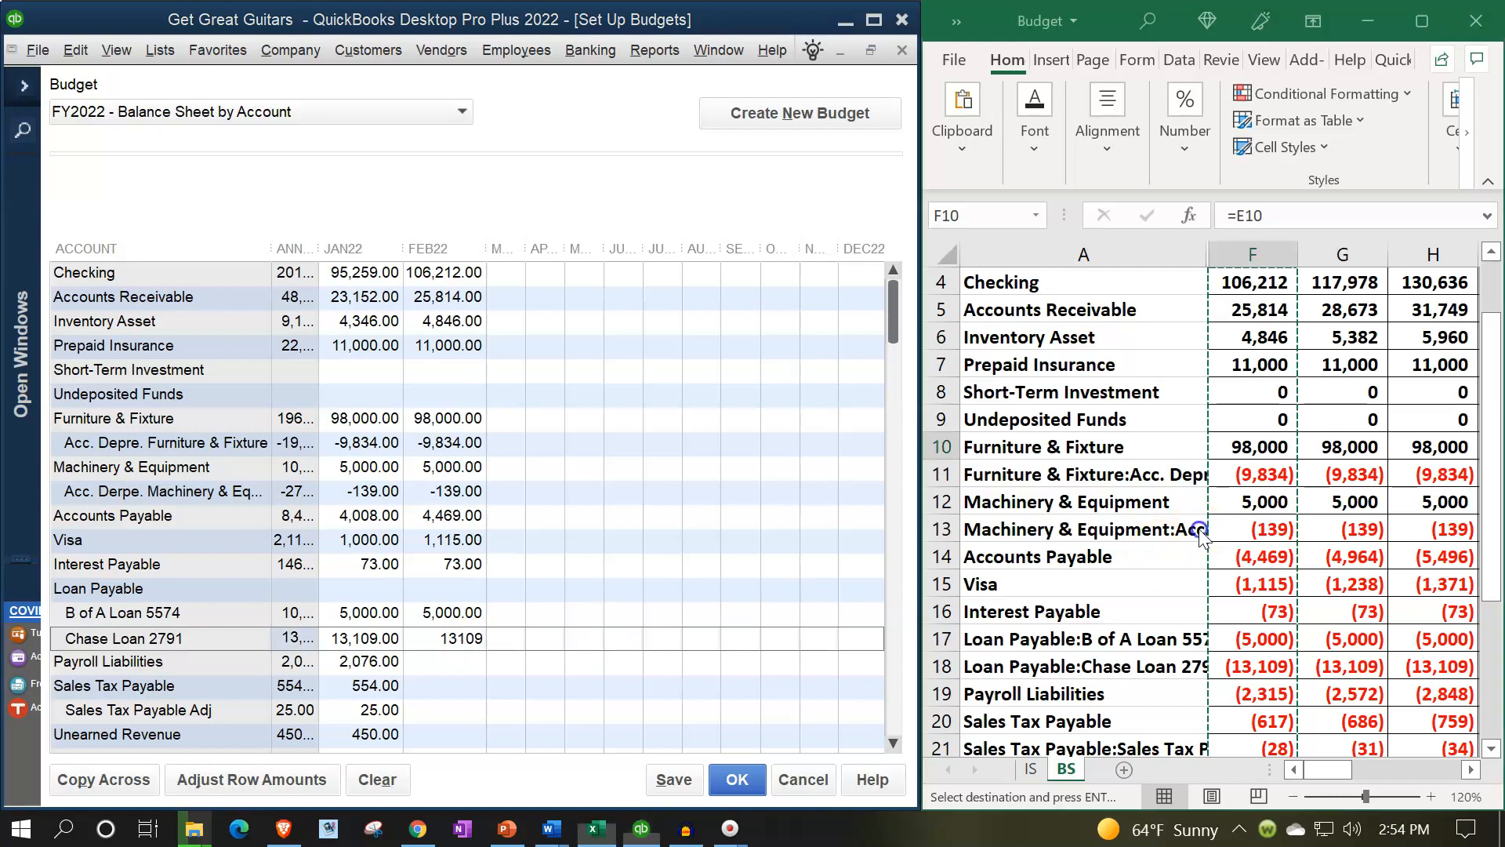
- Enter the FEB22 budget amounts of 2315 for Payroll Liabilities, 617 for Sales Tax Payable and 28 for Sales Tax Payable Adj
scroll(1199, 528, "down", 3)
scroll(1200, 527, "down", 2)
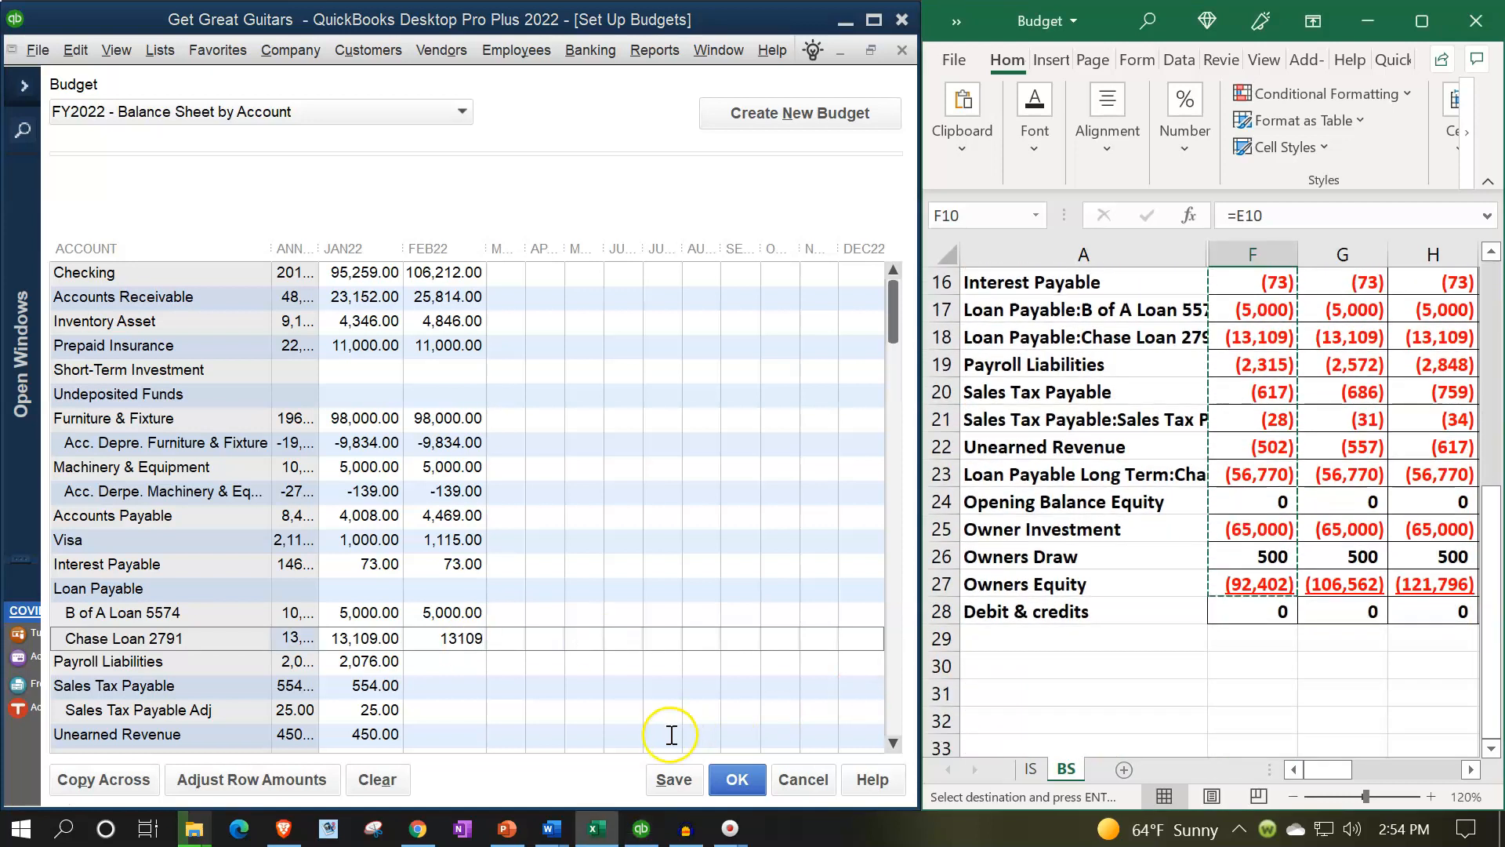
left_click(462, 665)
scroll(462, 670, "down", 2)
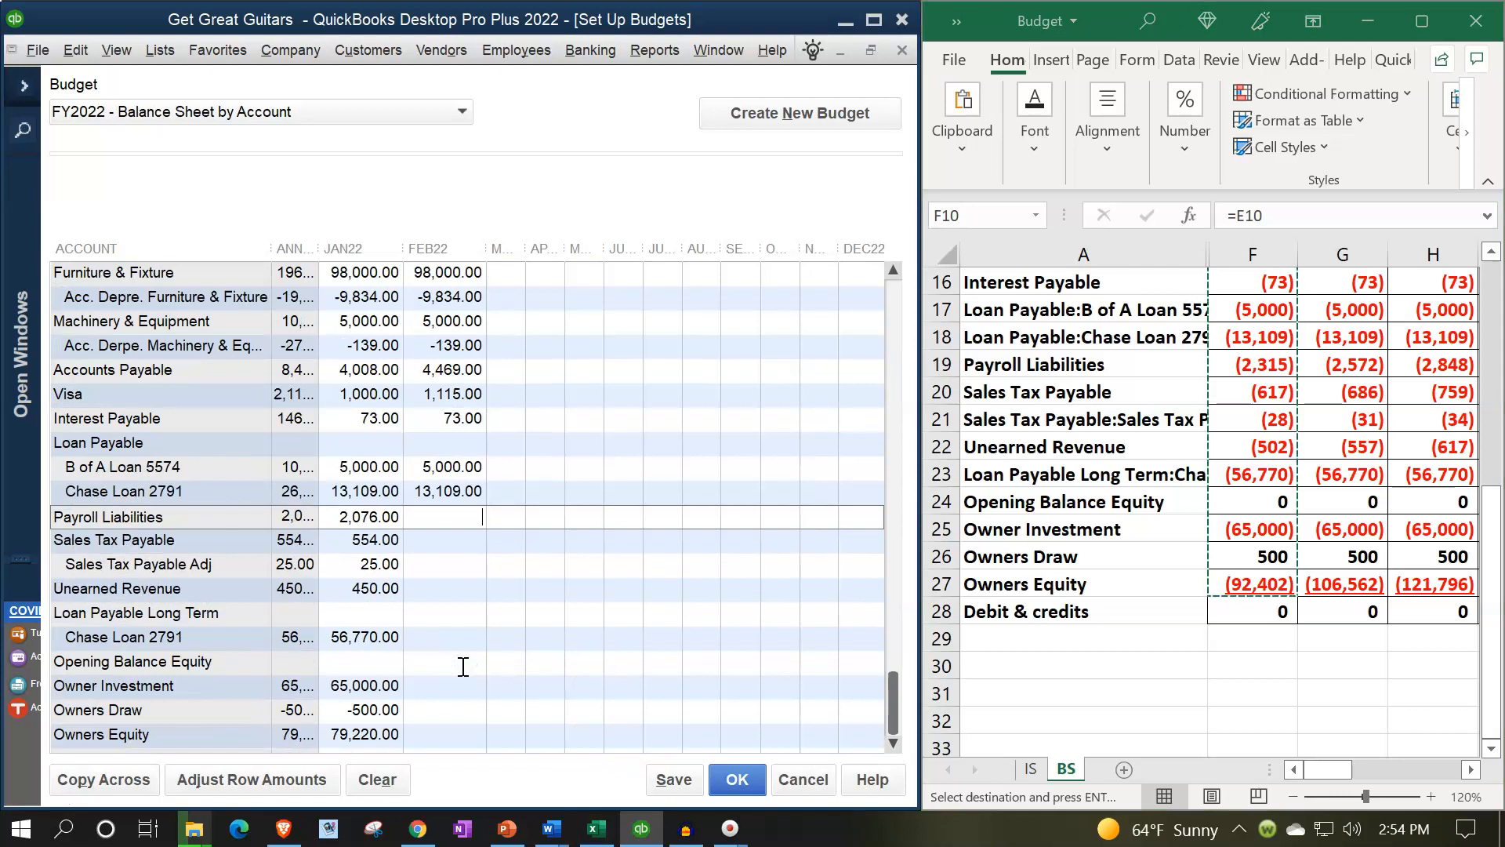
type("2315")
left_click(429, 541)
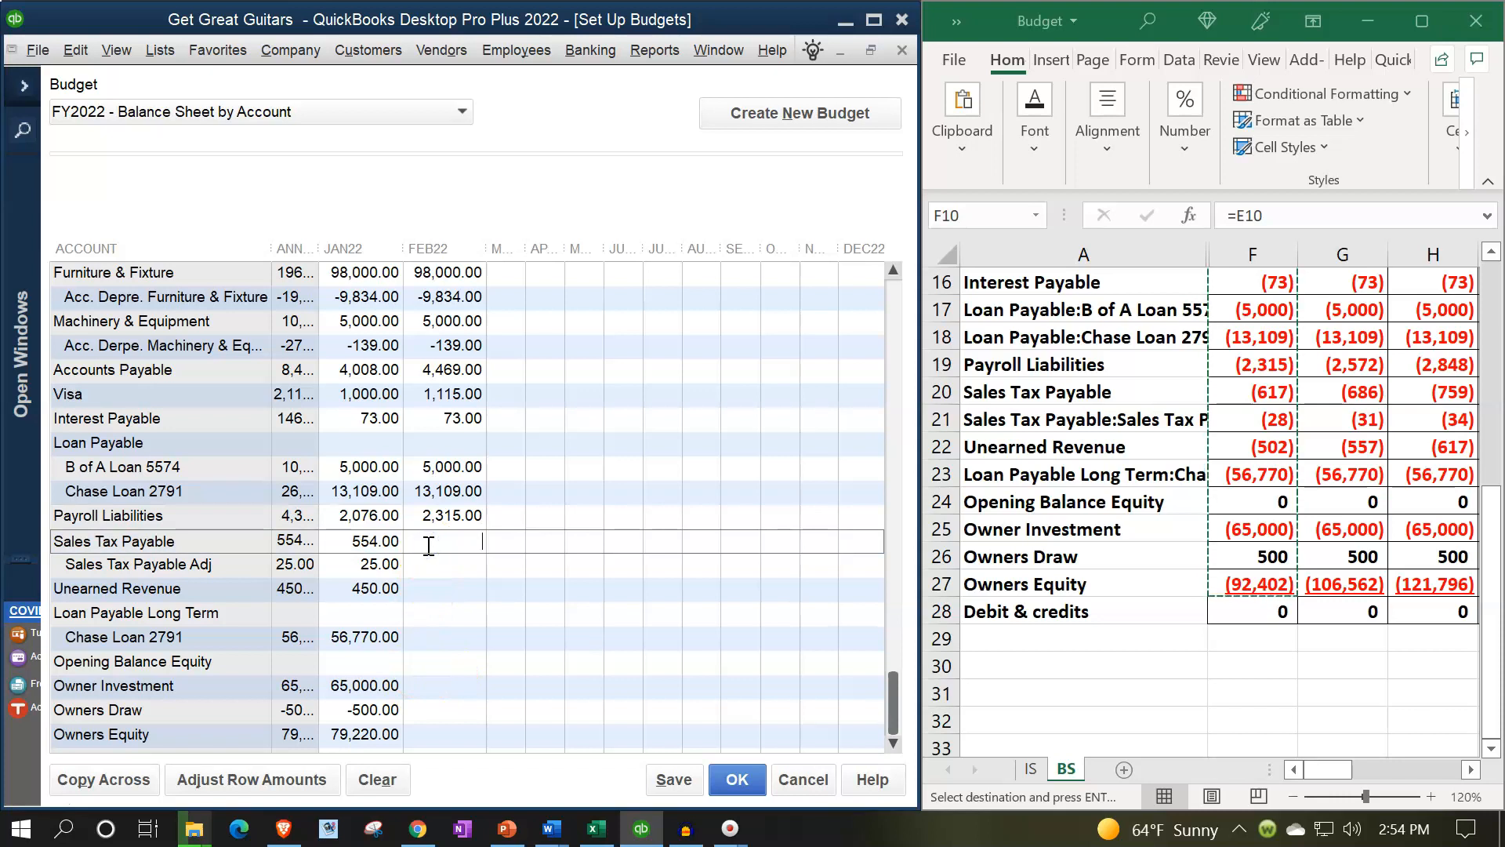
left_click(475, 564)
type("28")
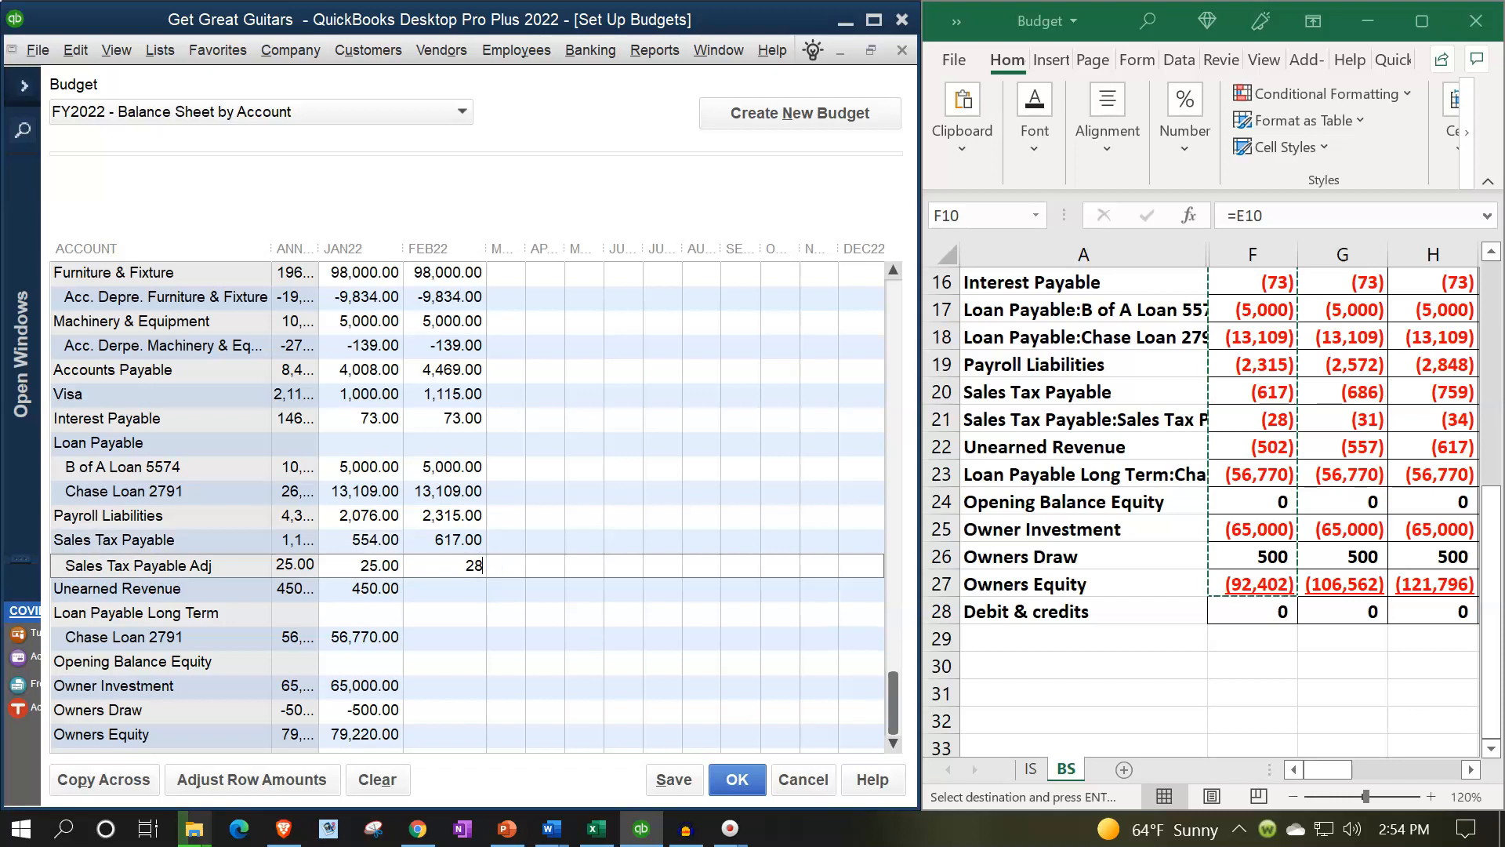
- Enter the FEB22 budget amounts of 502 for Unearned Revenue and 56770 for the Chase loan under Loan Payable Long Term
left_click(470, 589)
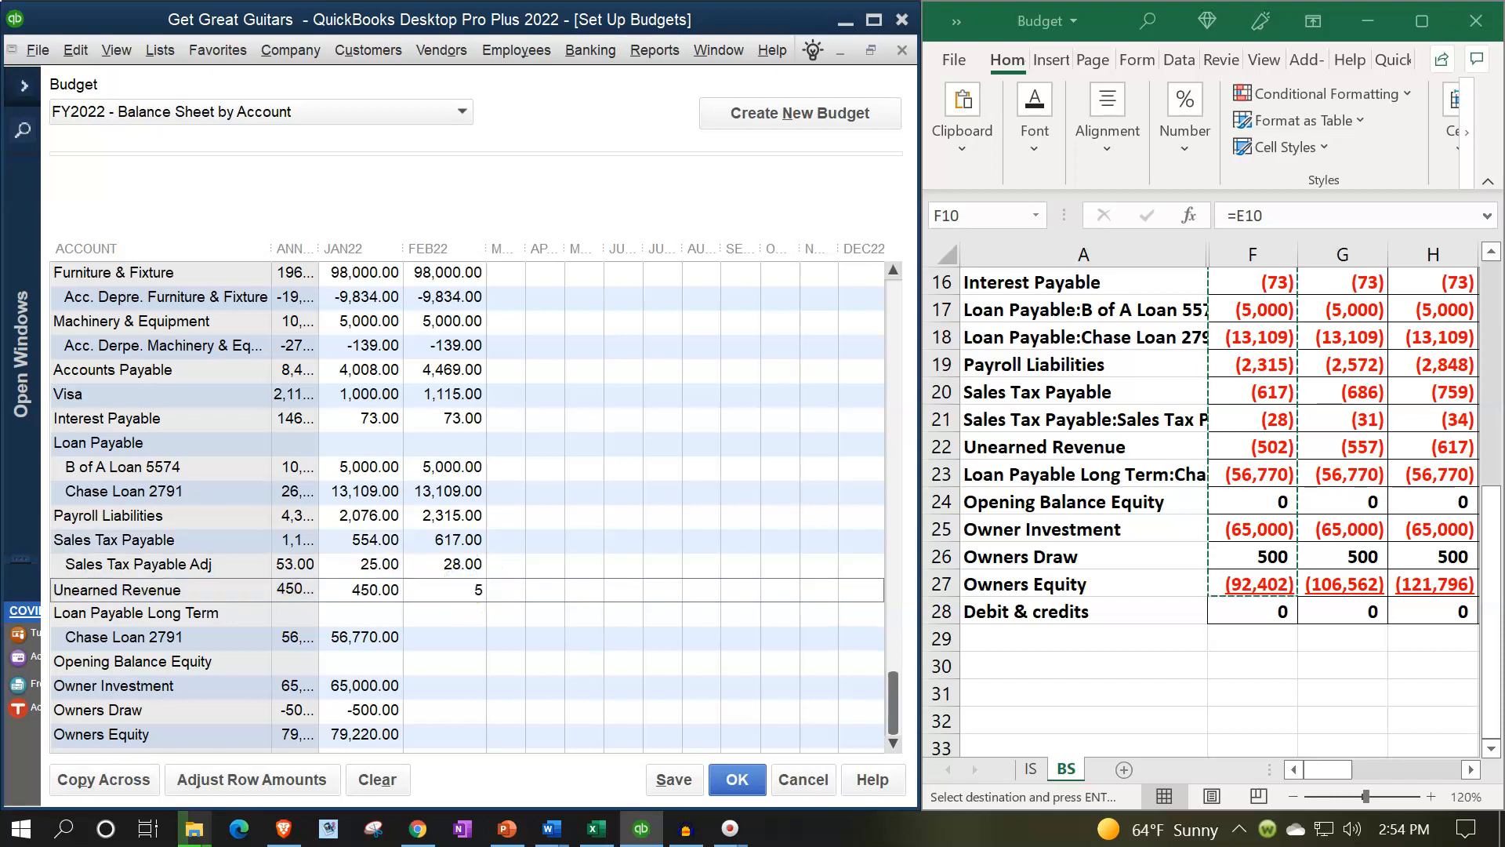
left_click(459, 638)
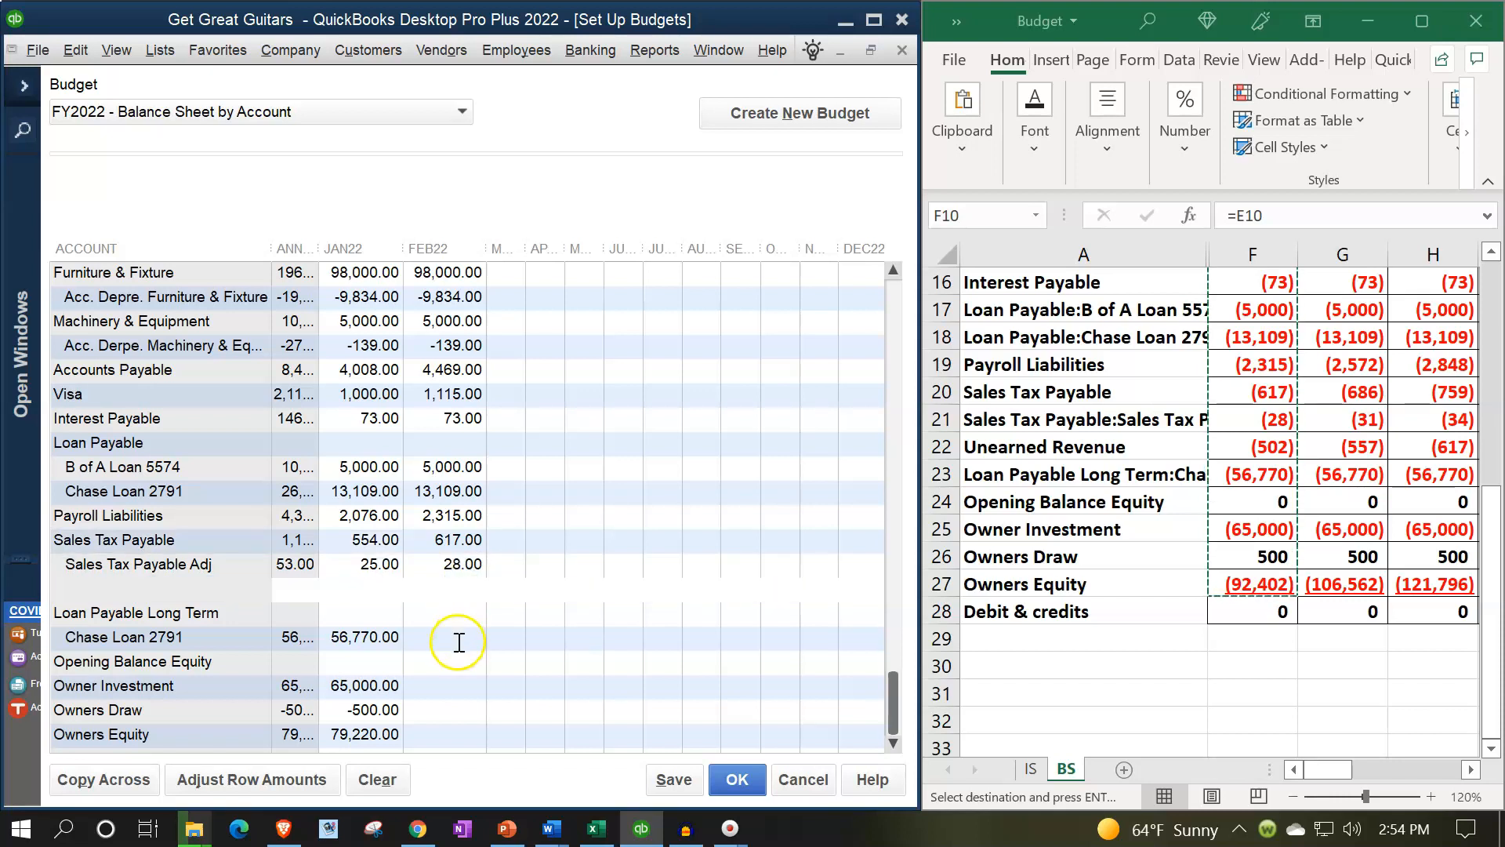
type("56770")
- Enter the FEB22 budget amounts of 65000 for Owner Investment, -500 for Owners Draw and 92402 for Owners Equity
left_click(465, 686)
type("65000")
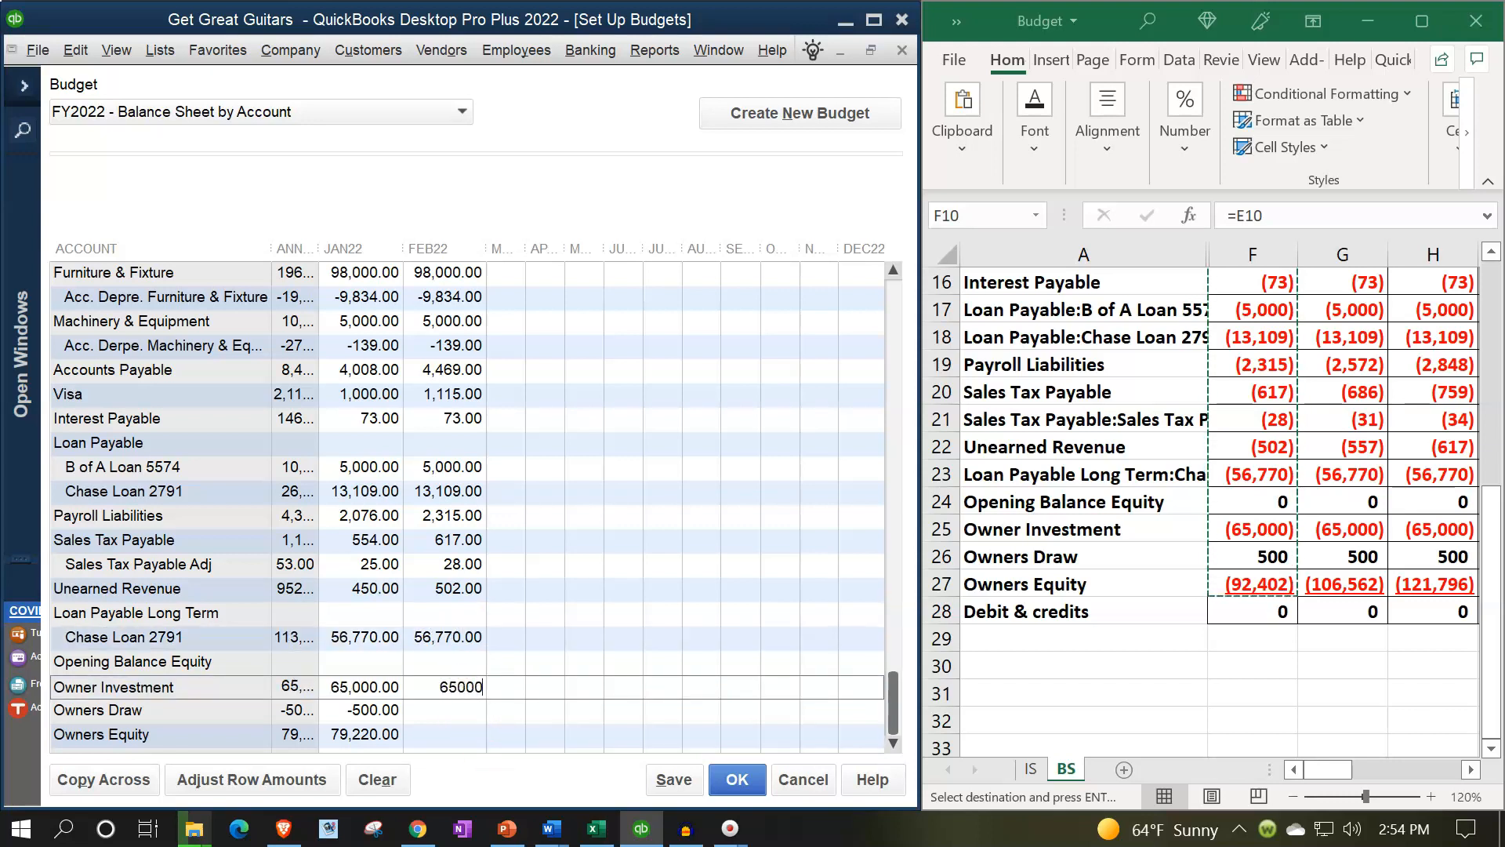
left_click(470, 711)
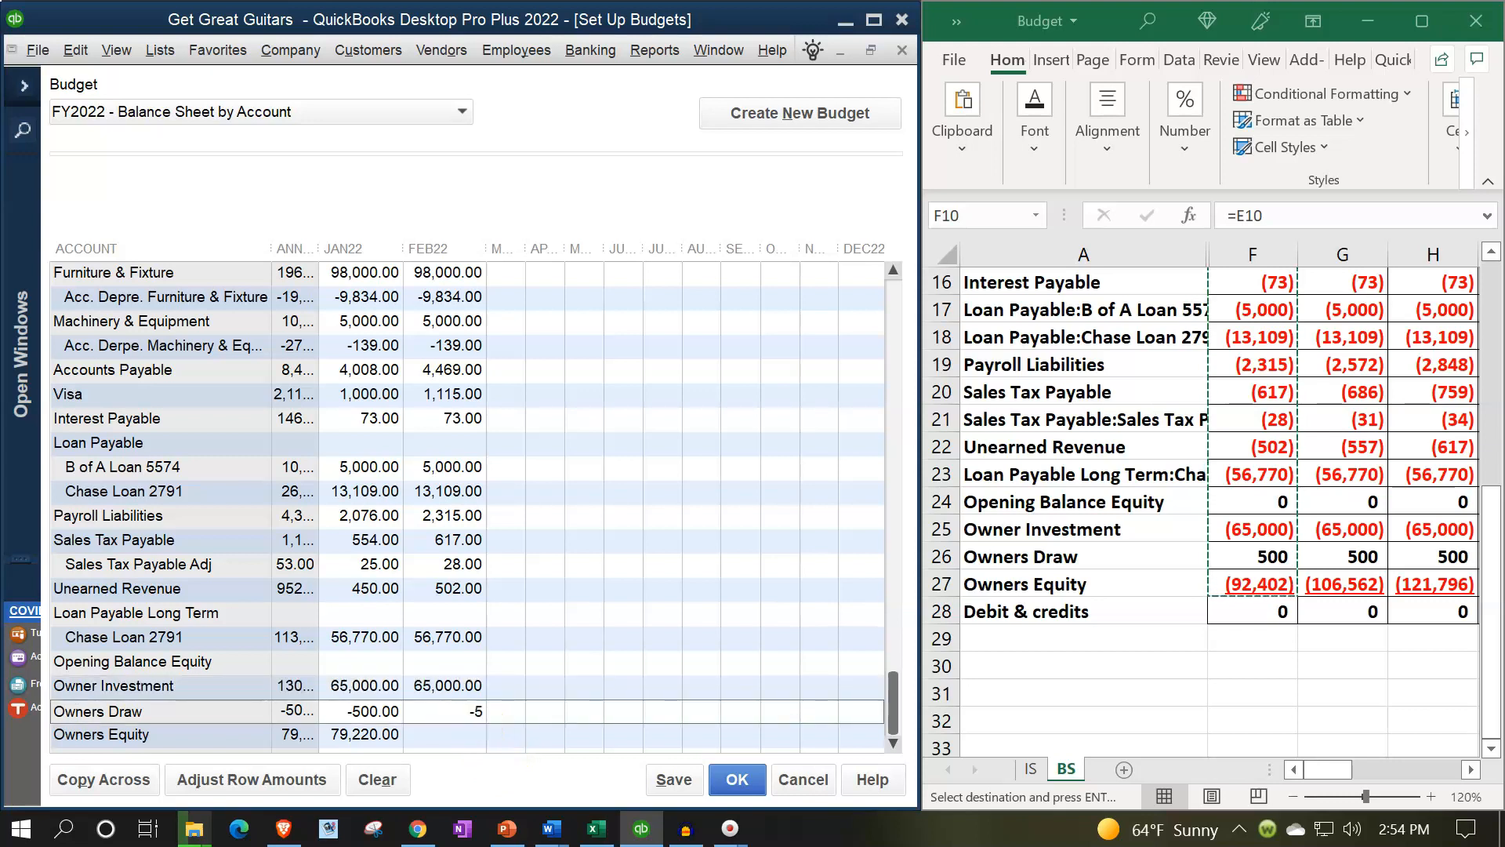
left_click(463, 733)
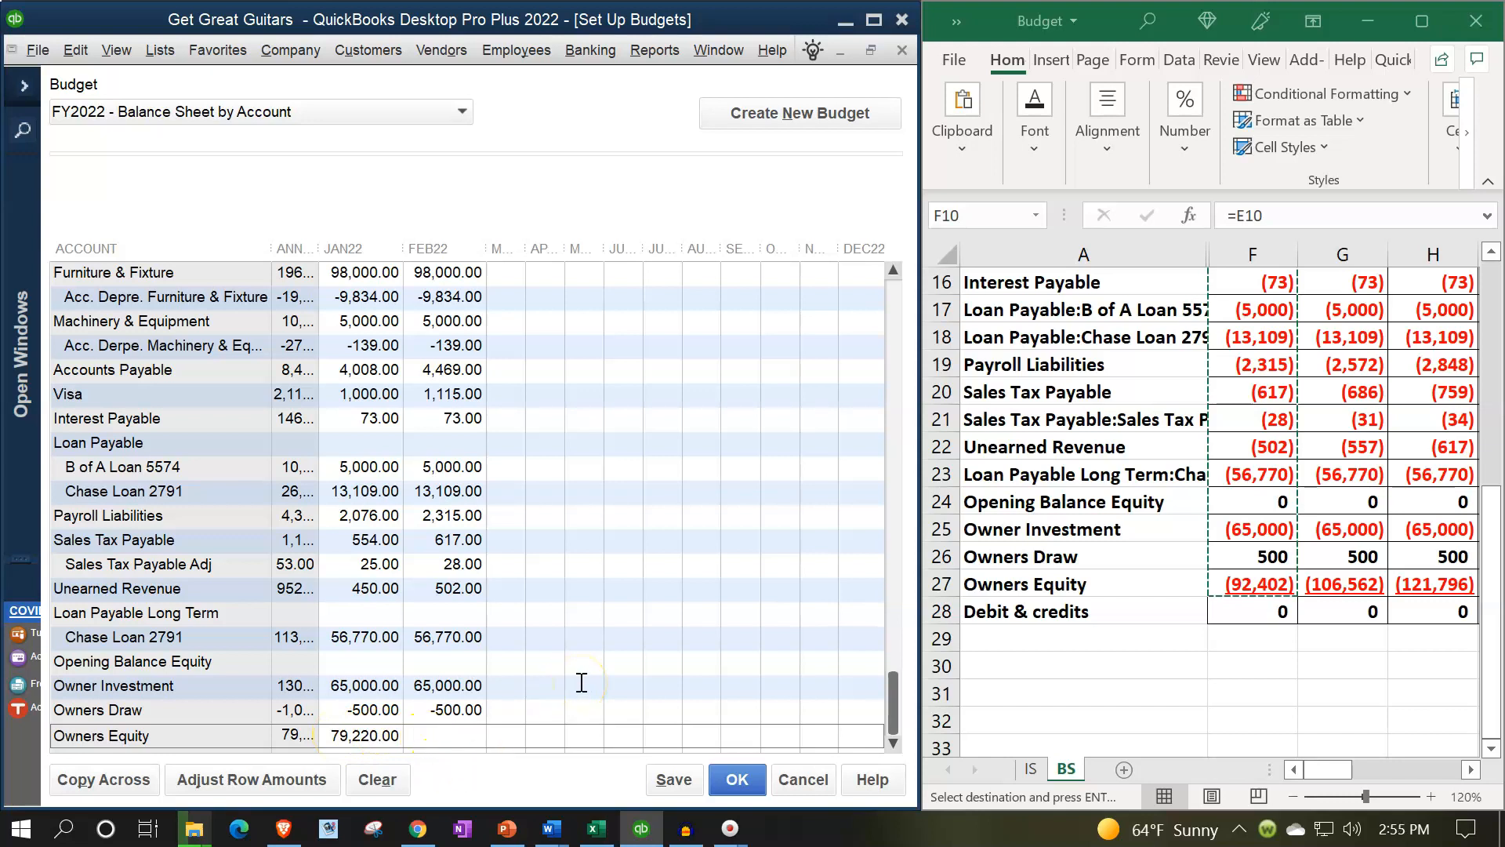
type("02")
left_click(444, 640)
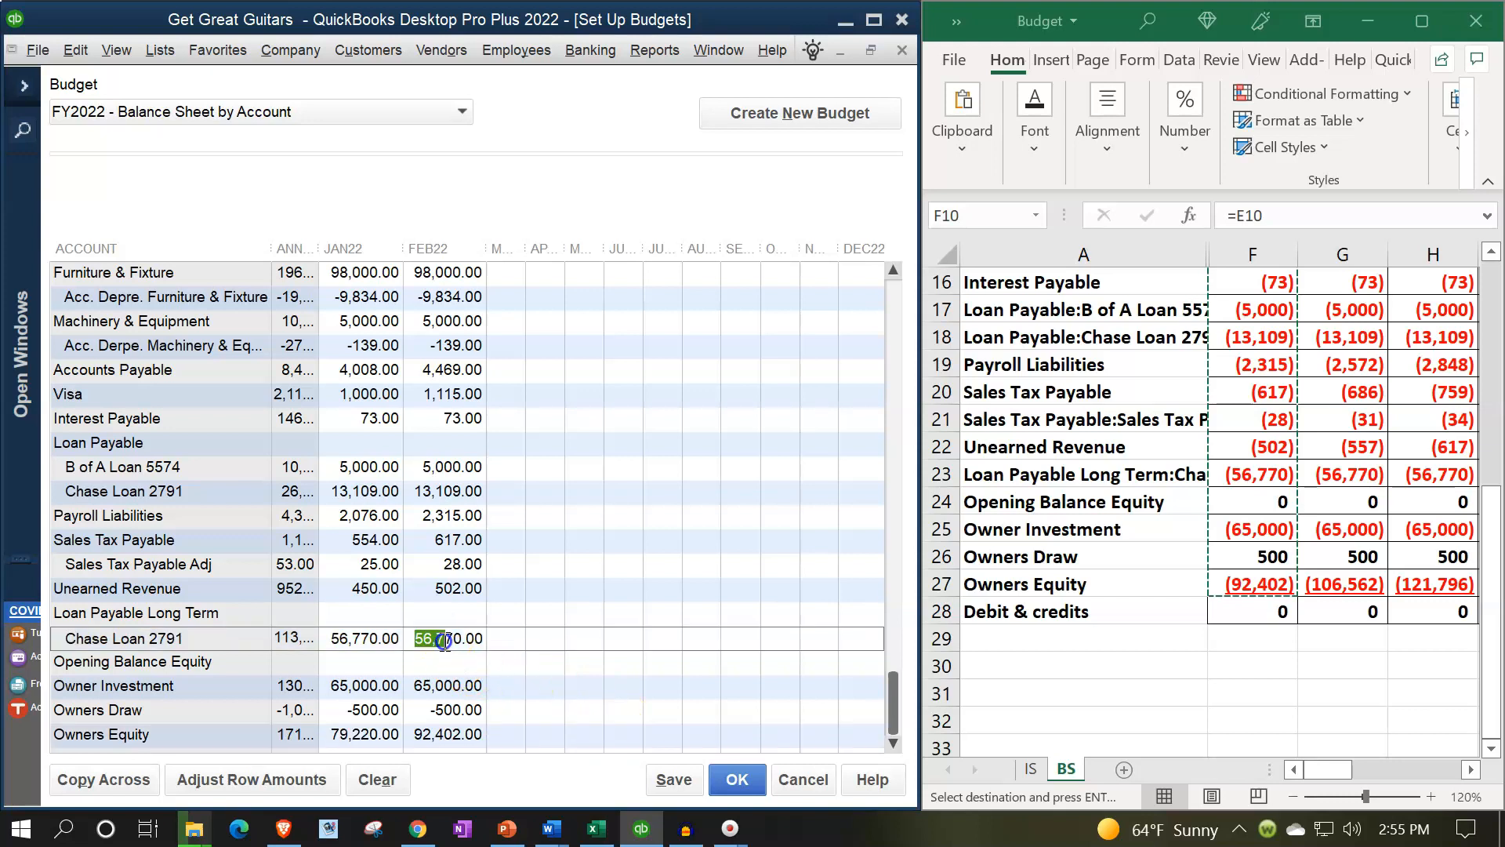
left_click(462, 588)
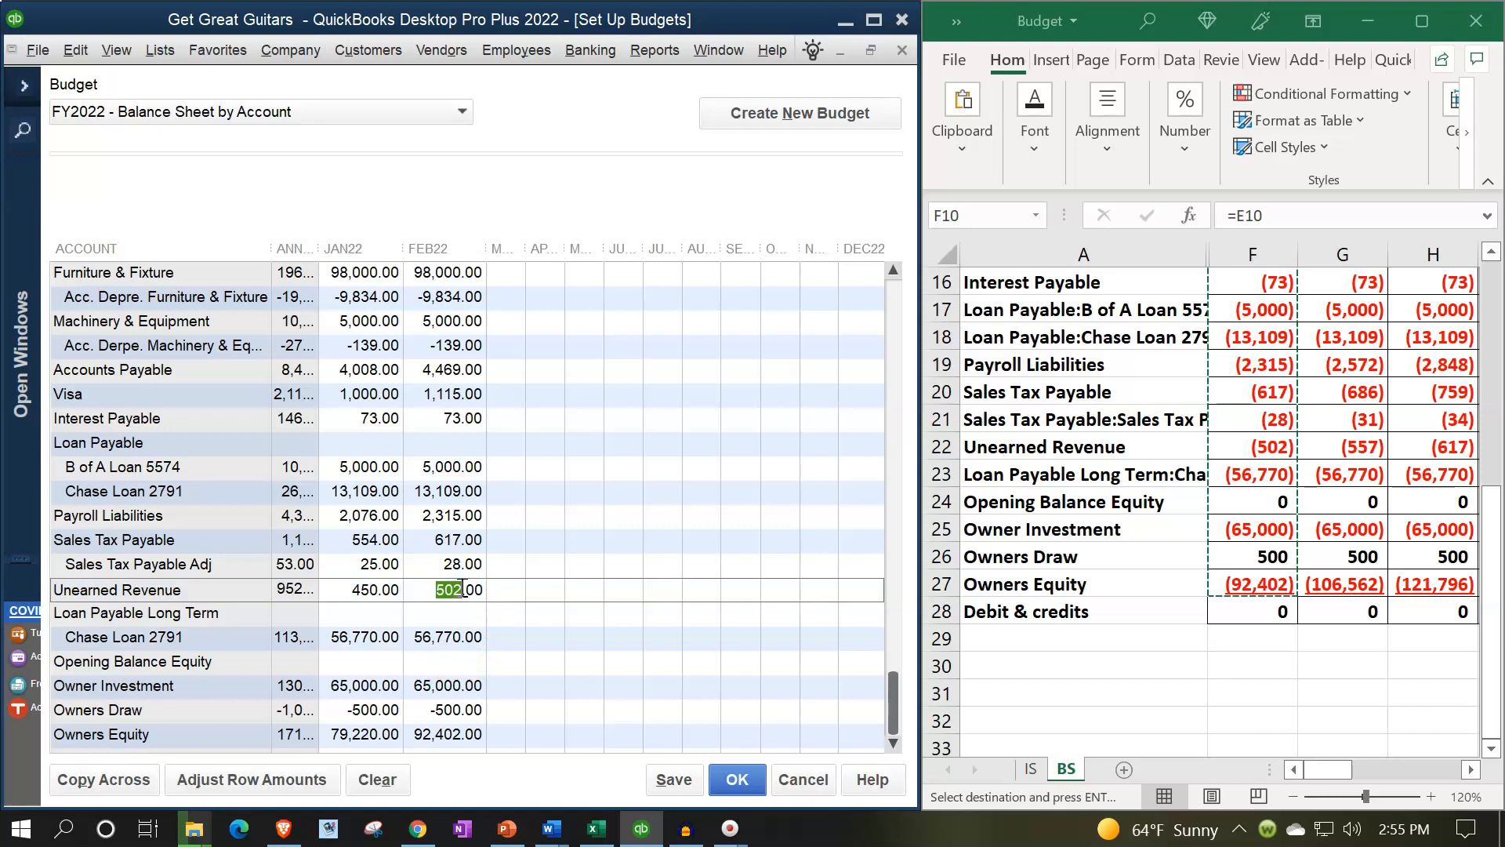
- Widen the budget's MAR22 column and hide the February column F on the Excel BS sheet
left_click_drag(524, 249, 599, 246)
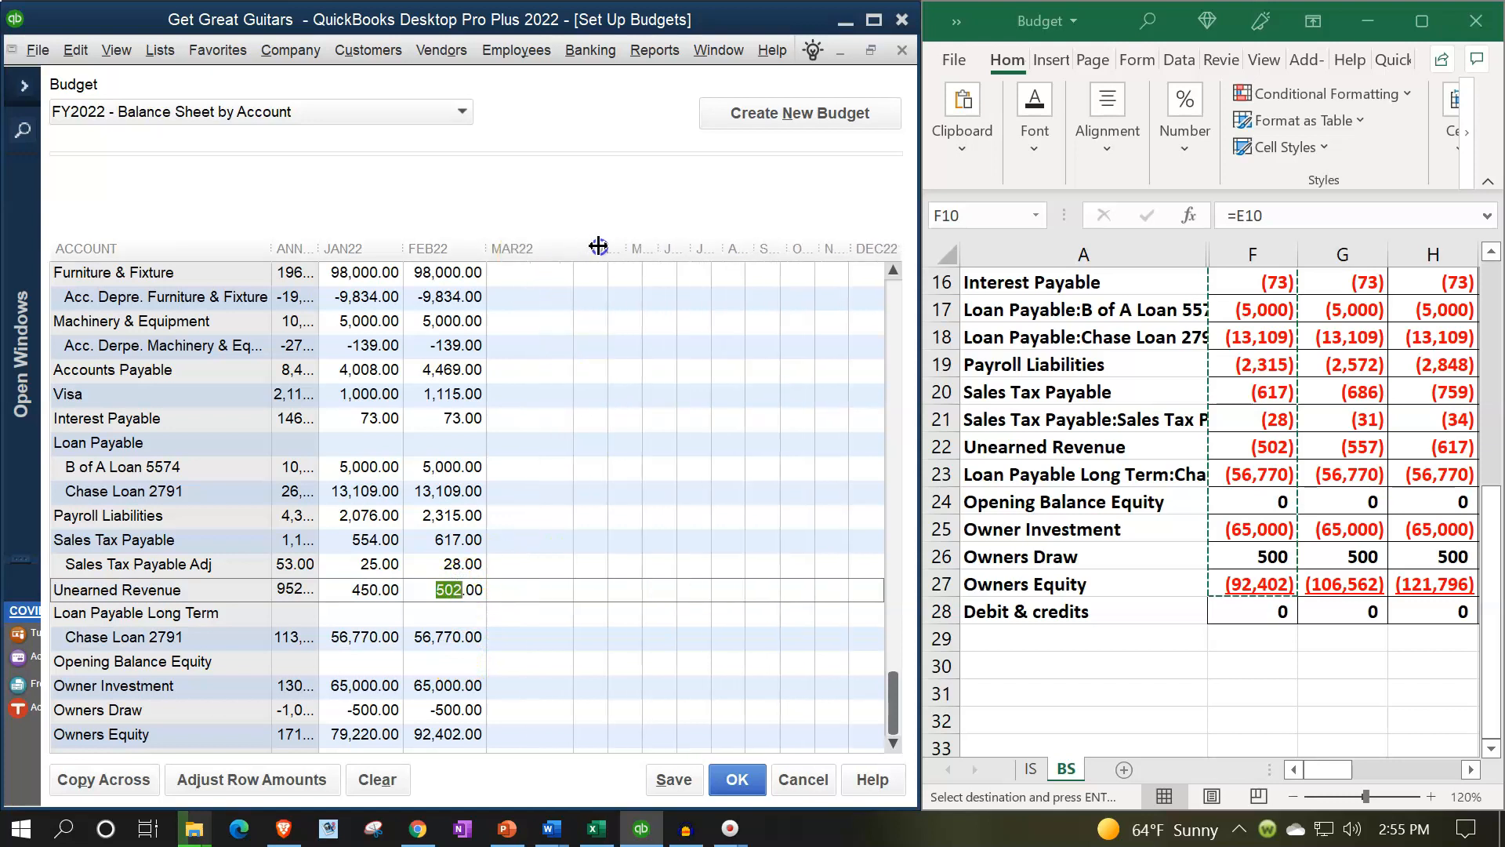
left_click(1242, 425)
scroll(1242, 424, "up", 5)
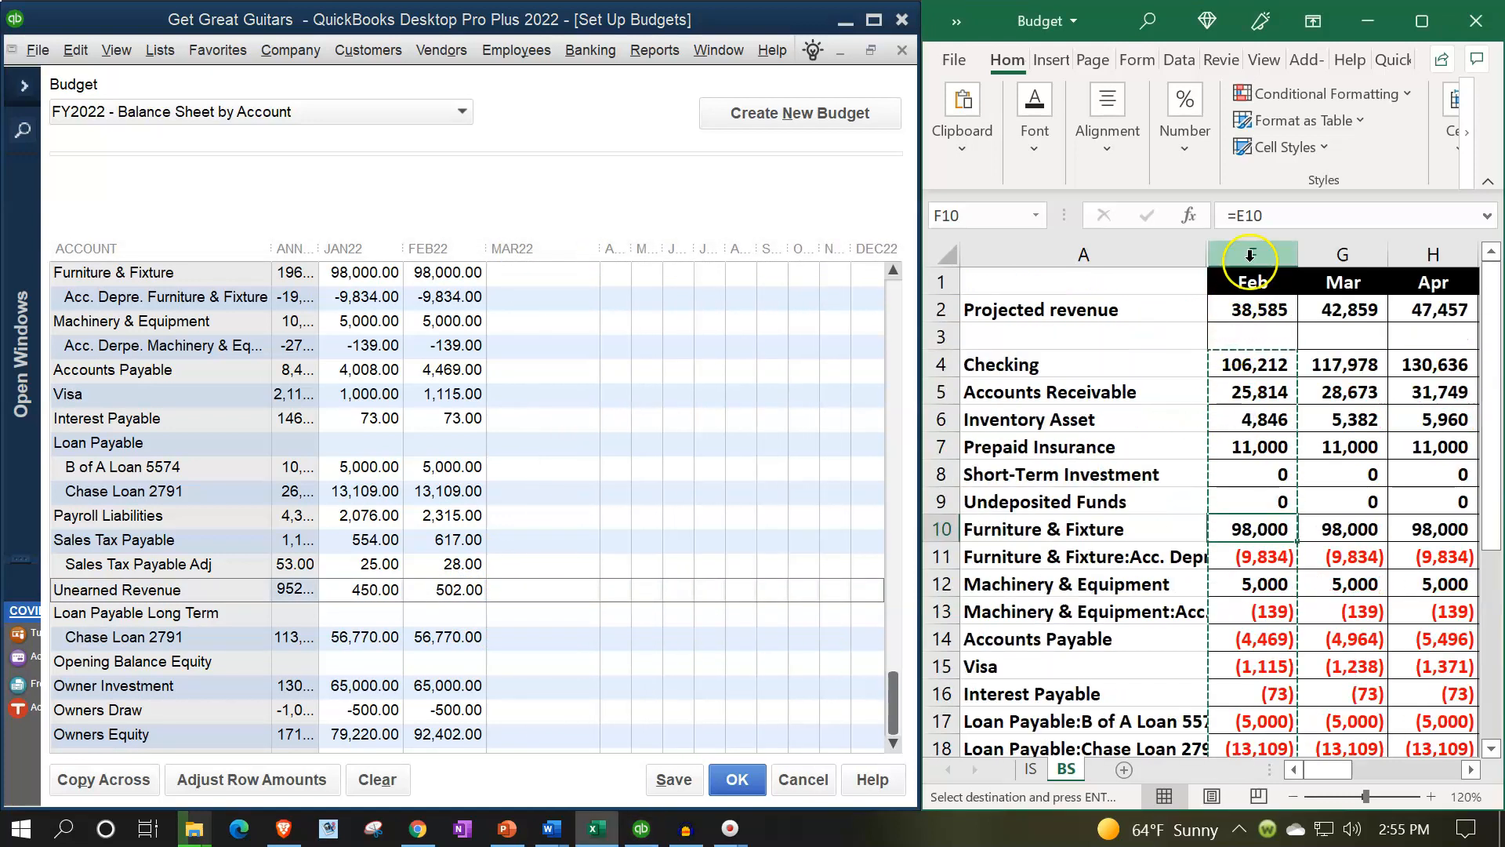
left_click(1251, 254)
right_click(1253, 367)
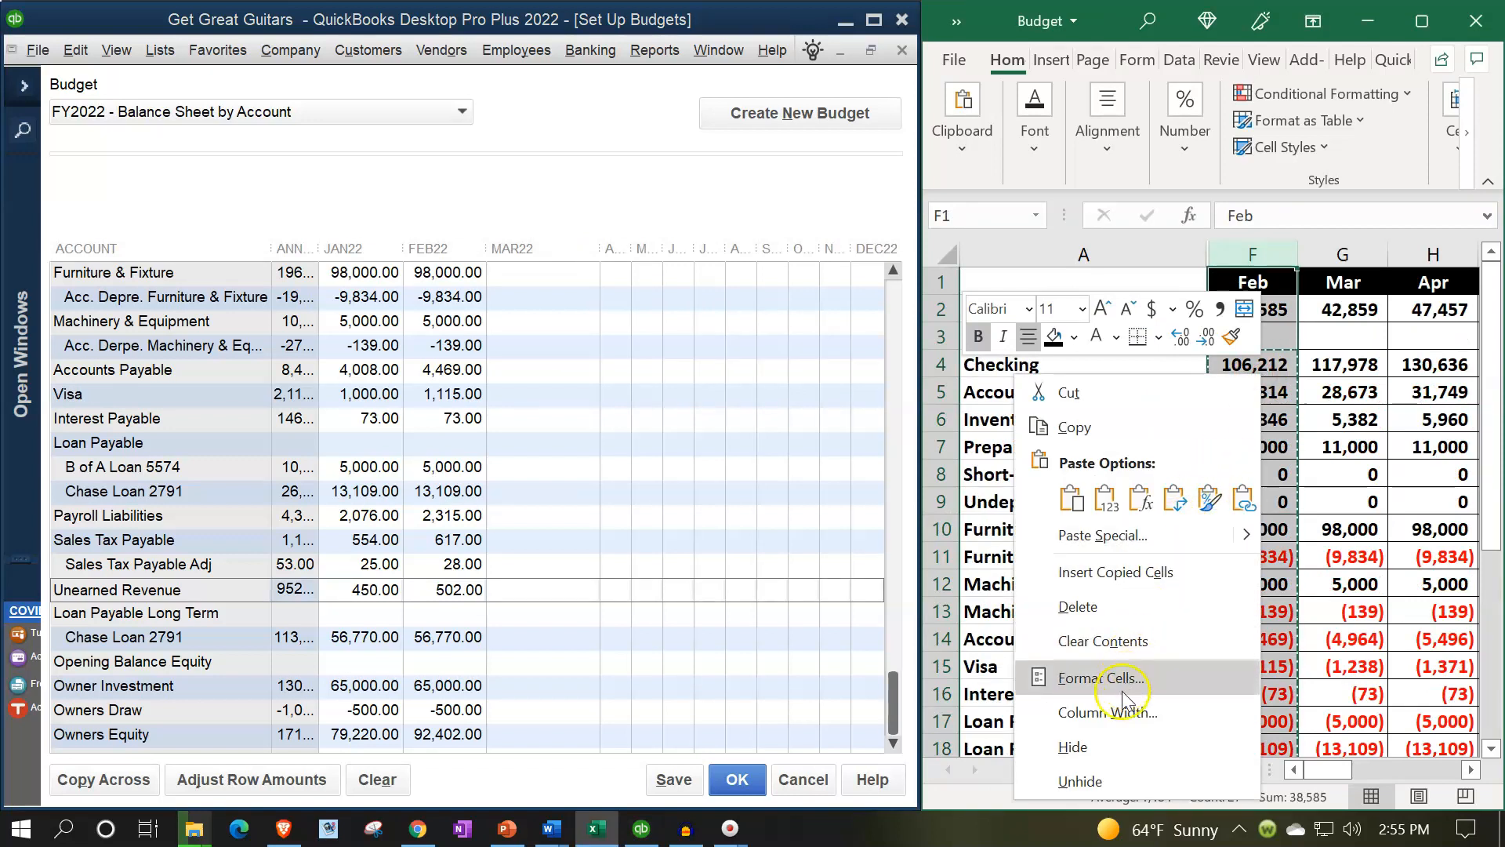
left_click(1103, 745)
left_click(1211, 470)
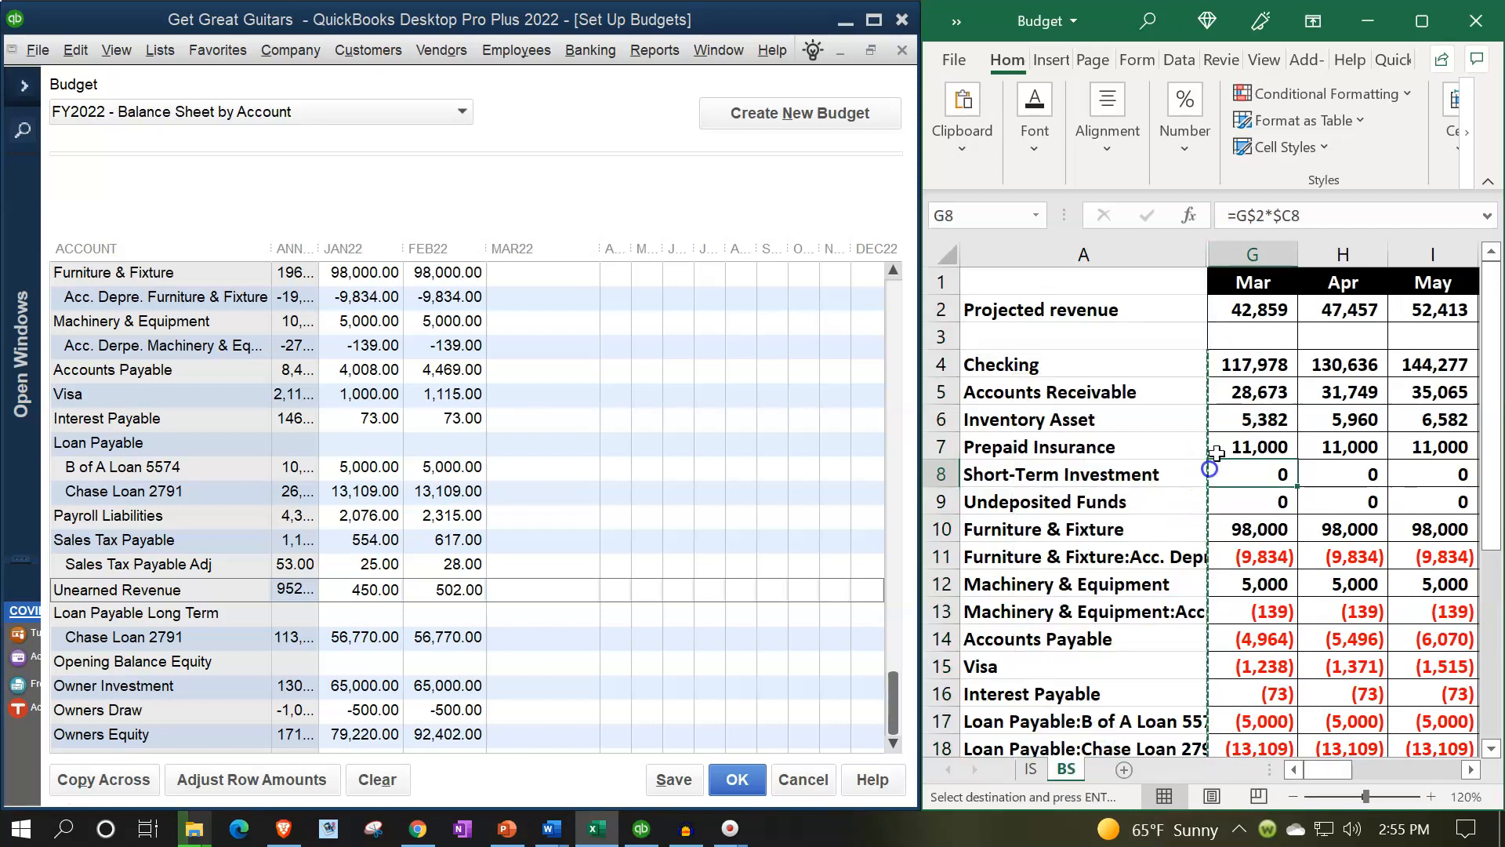
- Enter the MAR22 budget amounts of 117978 for Checking and 28673 for Accounts Receivable
left_click(1243, 371)
left_click(583, 280)
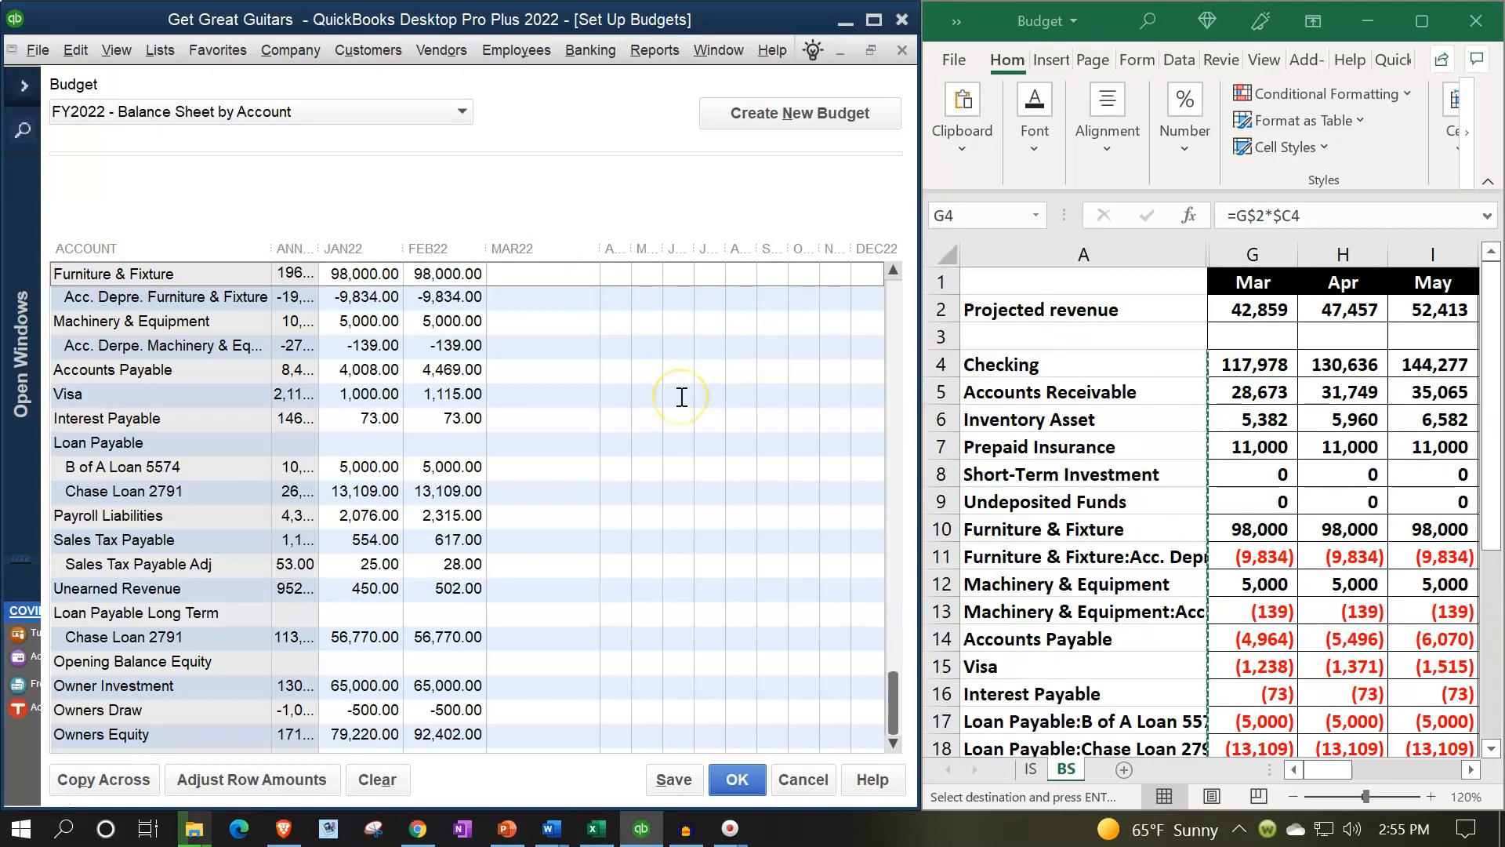
scroll(651, 384, "up", 2)
left_click(548, 276)
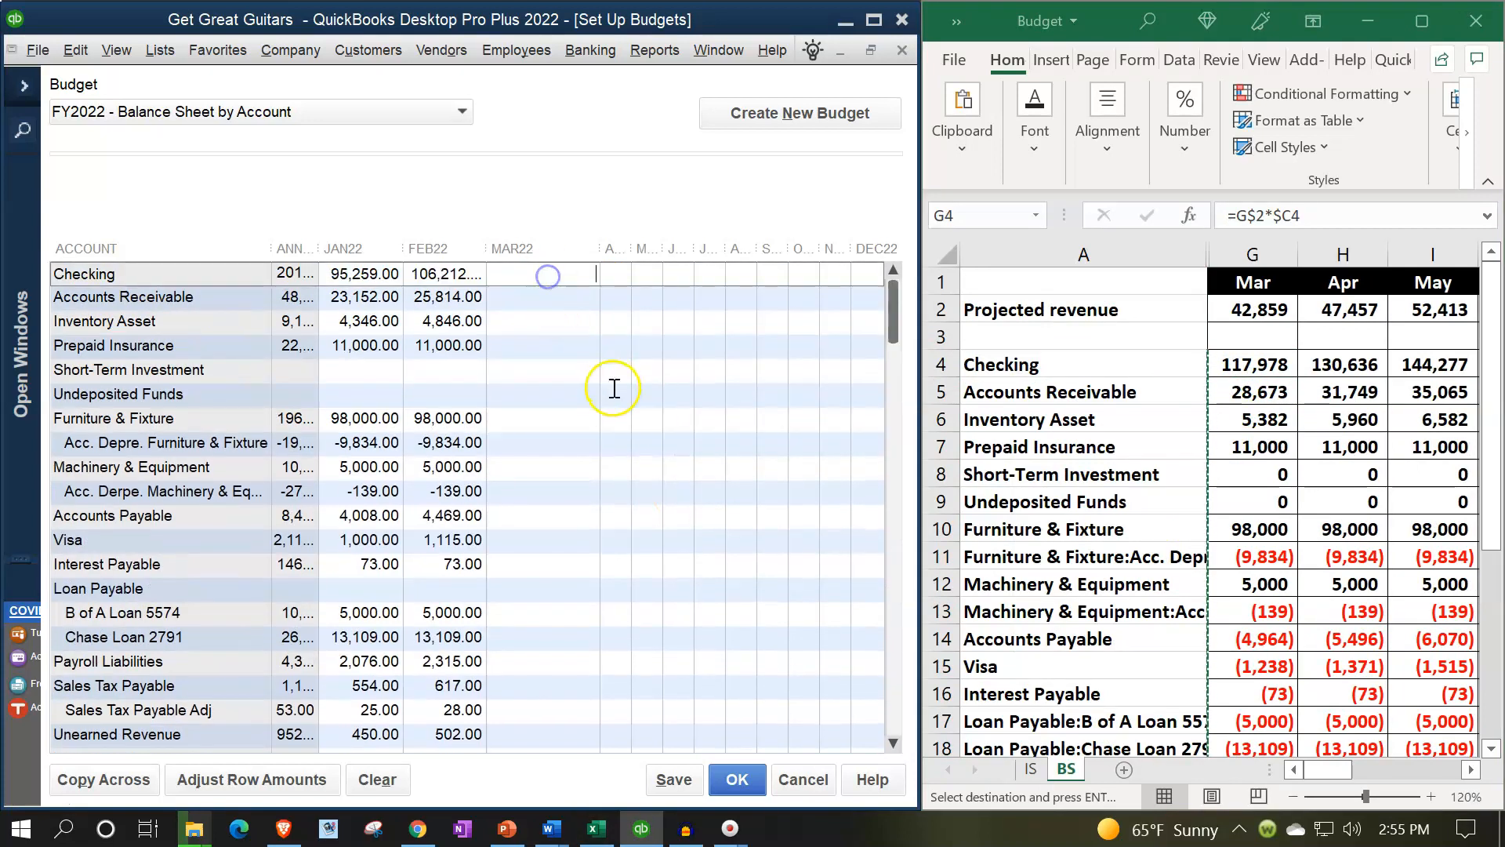
type("117978")
left_click(583, 297)
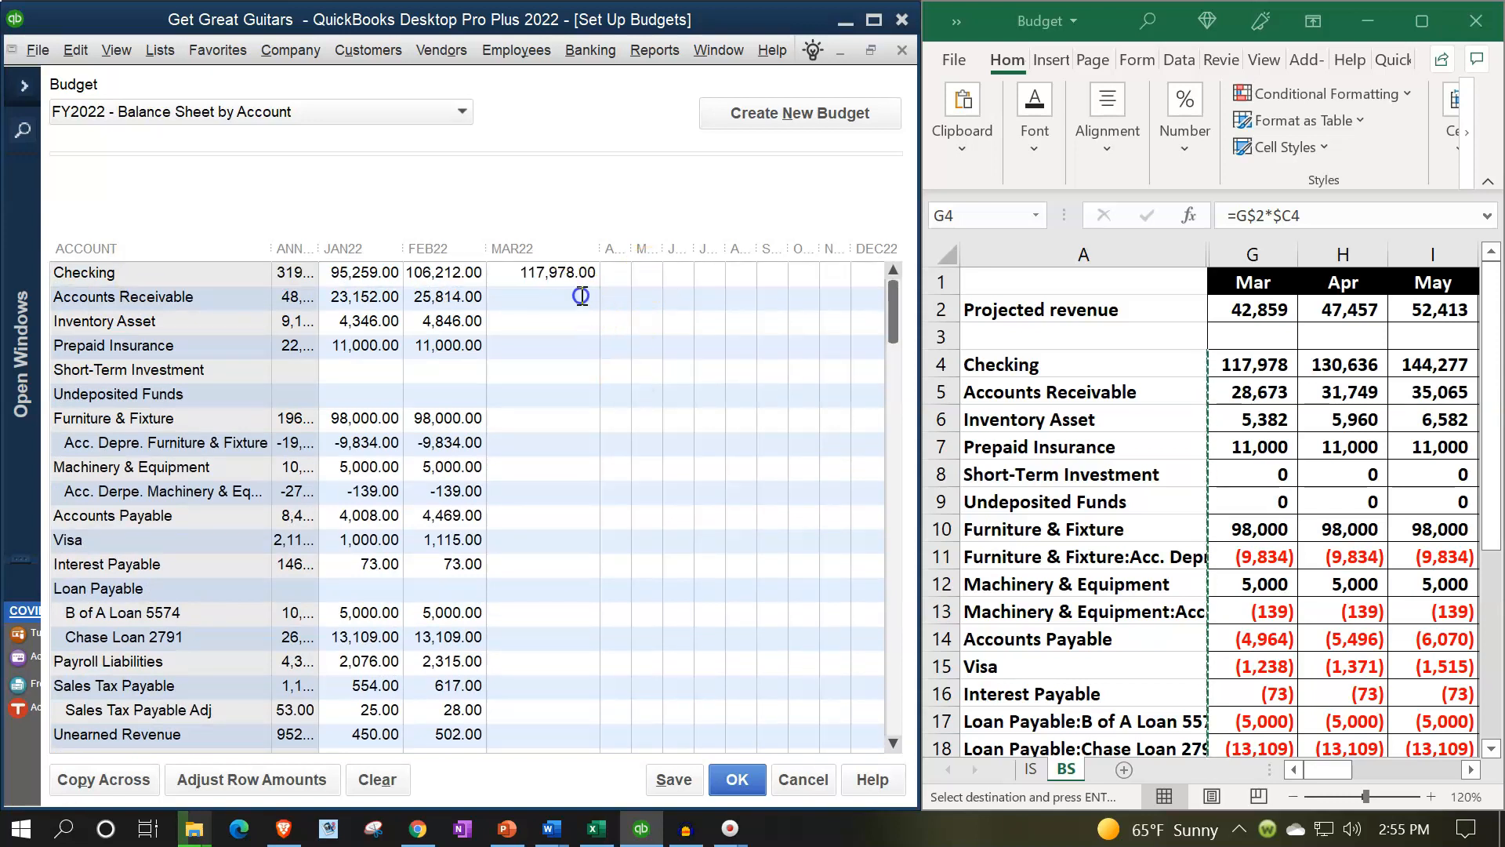
type("28673")
- Enter the MAR22 budget amounts of 5382 for Inventory Asset and 11000 for Prepaid Insurance
left_click(562, 323)
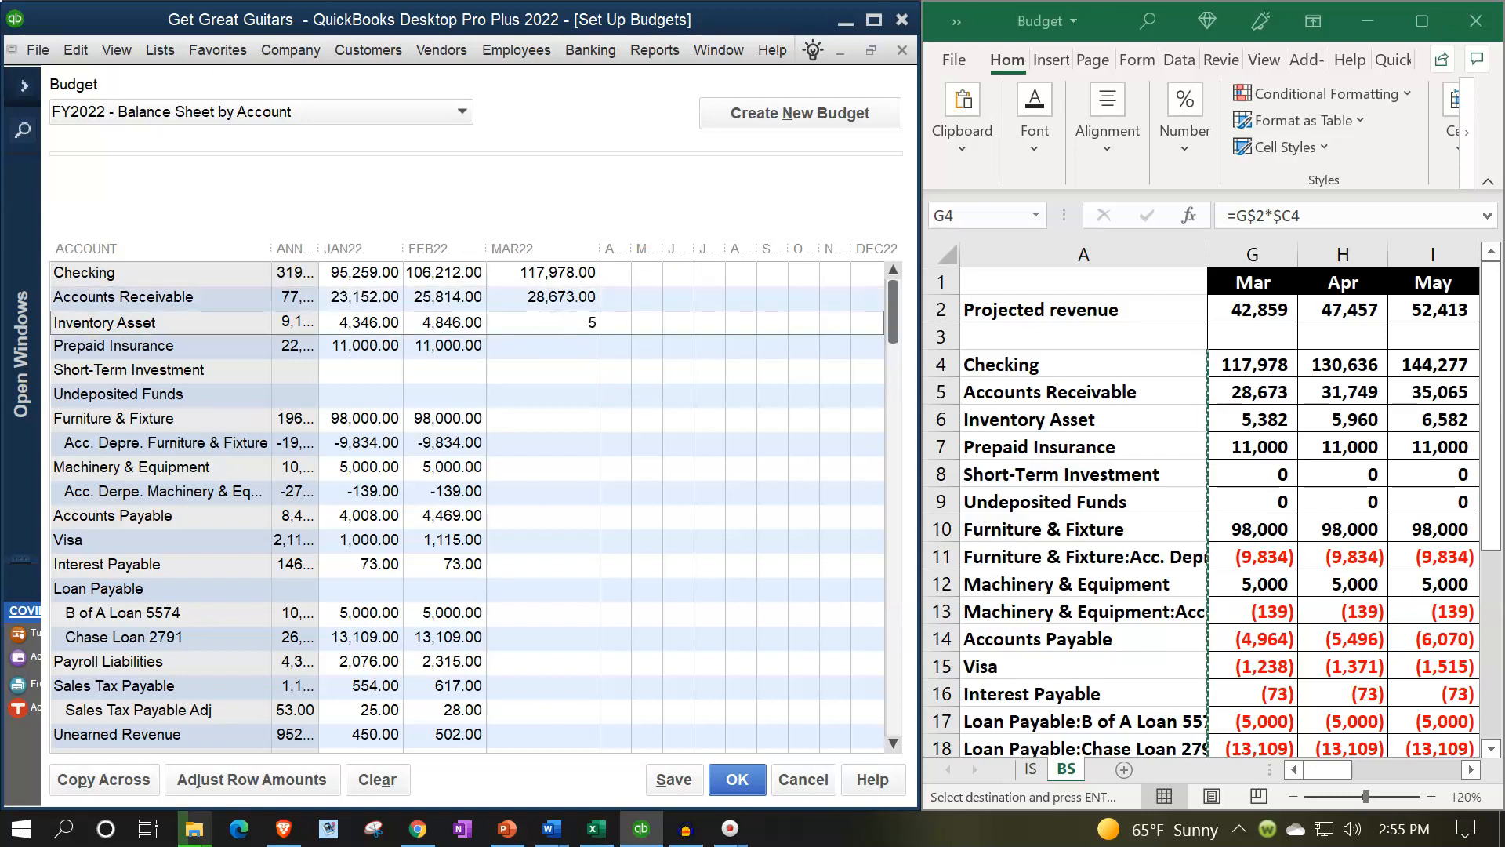
left_click(551, 350)
type("11000")
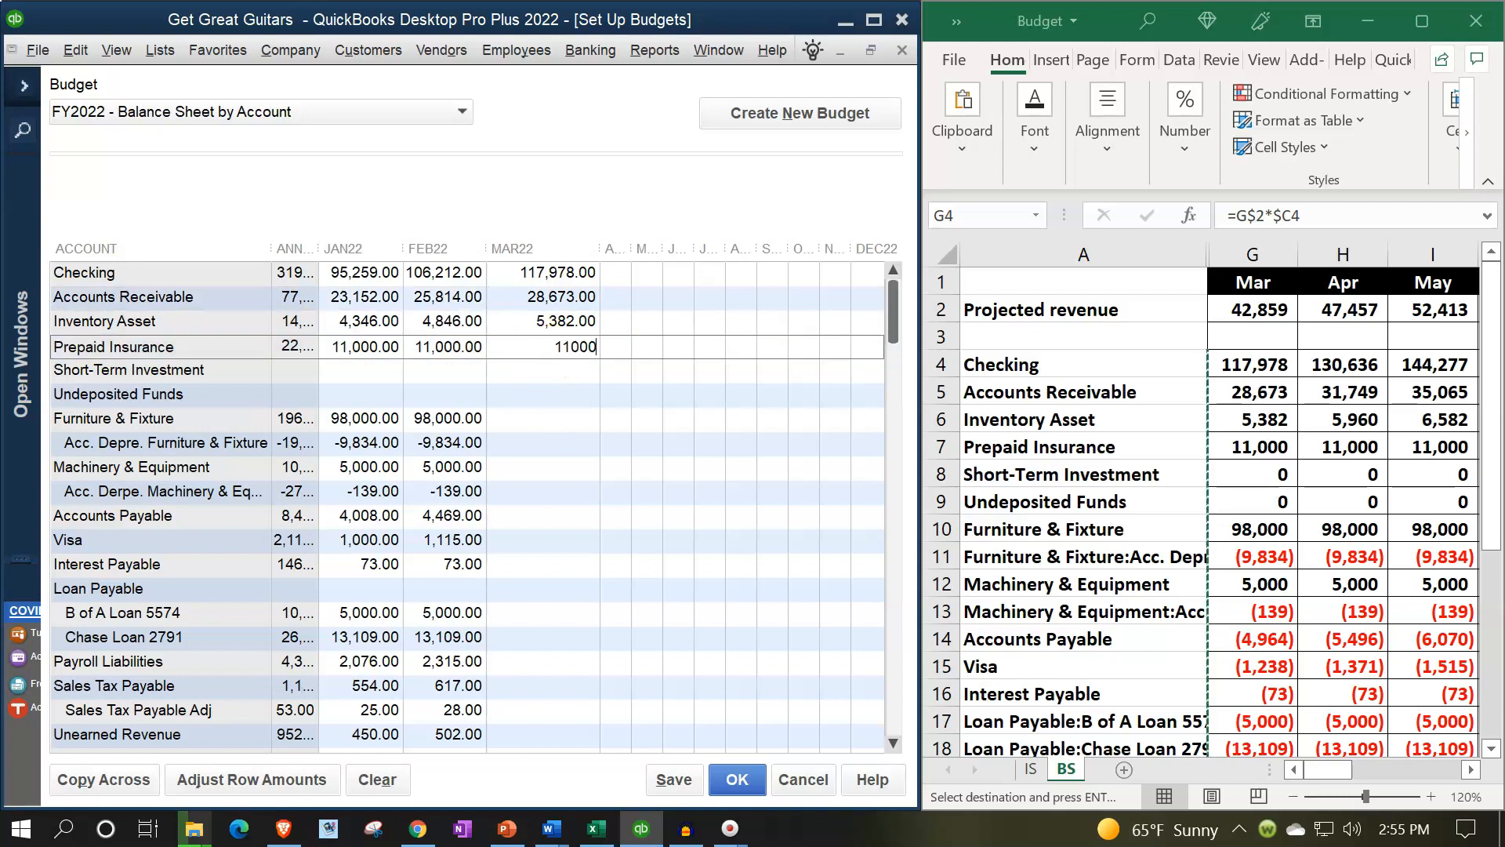
- Enter the MAR22 budget amounts of 98000 for Furniture & Fixture, -9834 for its depreciation, 5000 for Machinery & Equipment and -139 for its depreciation
left_click(549, 420)
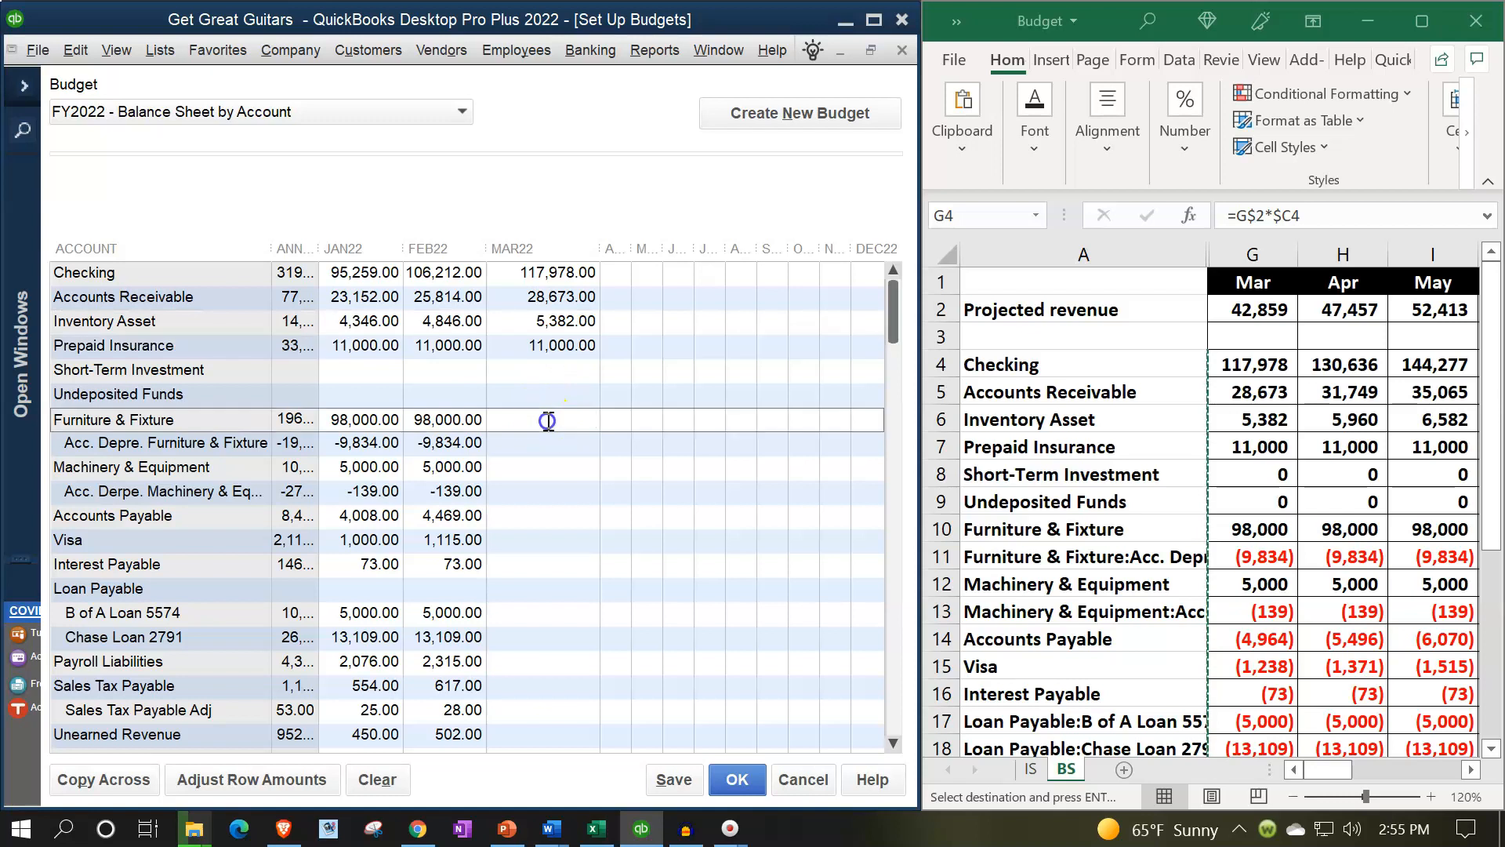
type("98000")
left_click(549, 443)
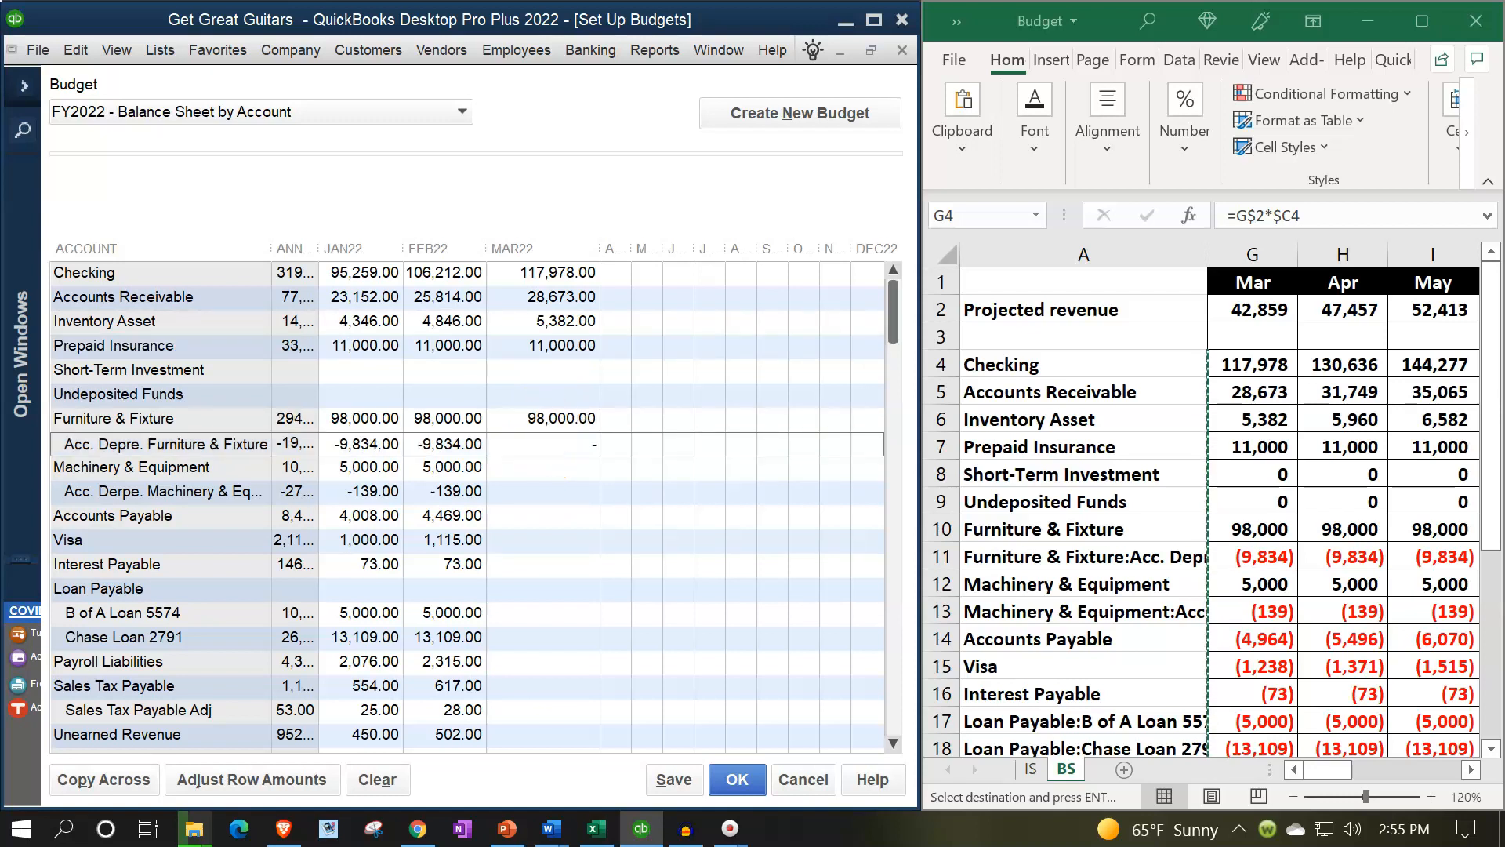
left_click(543, 470)
type("5000")
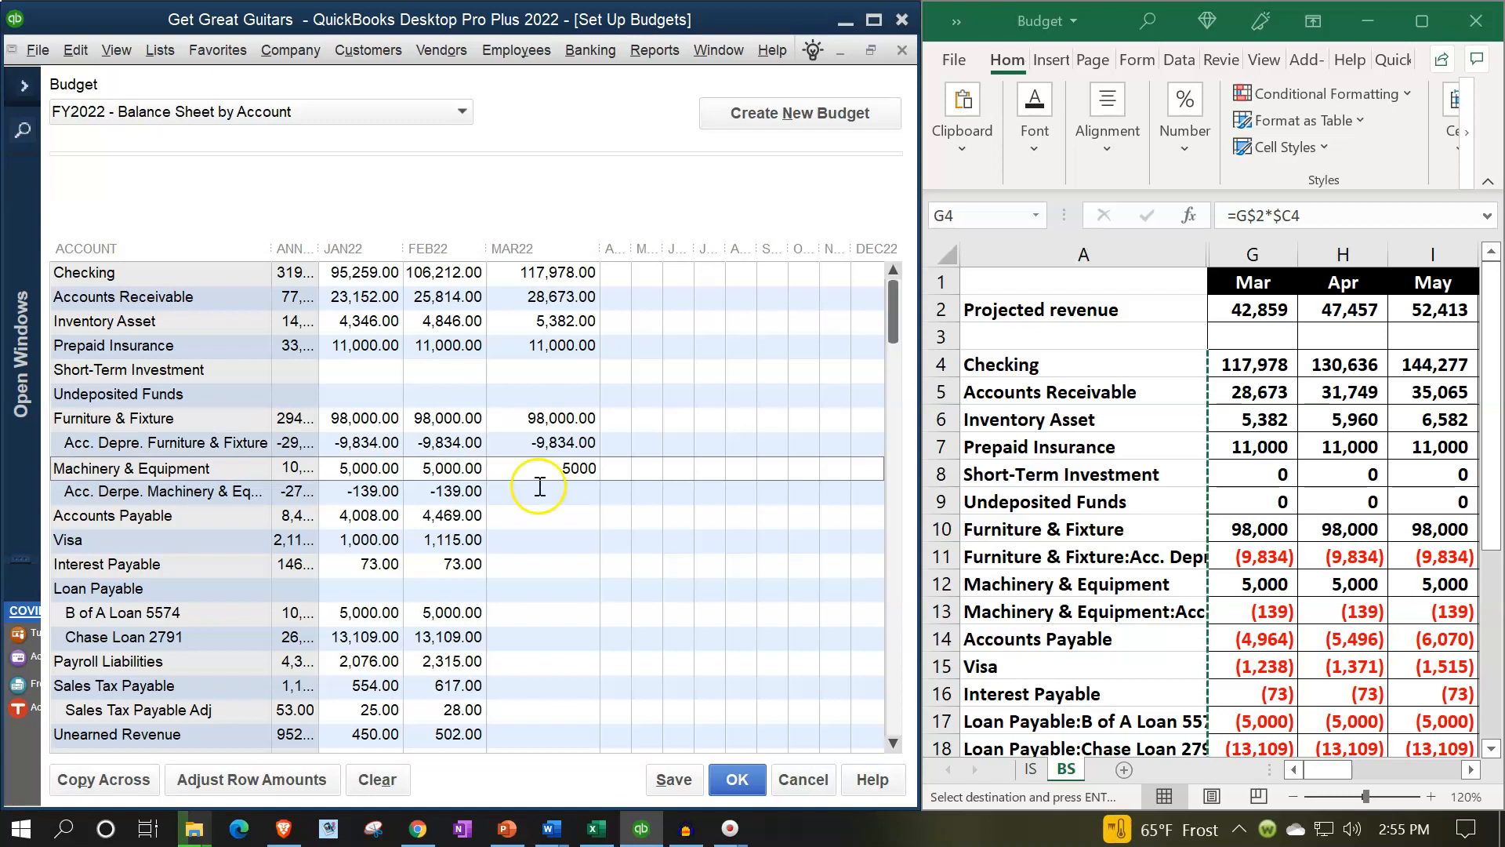
left_click(540, 490)
type("-139")
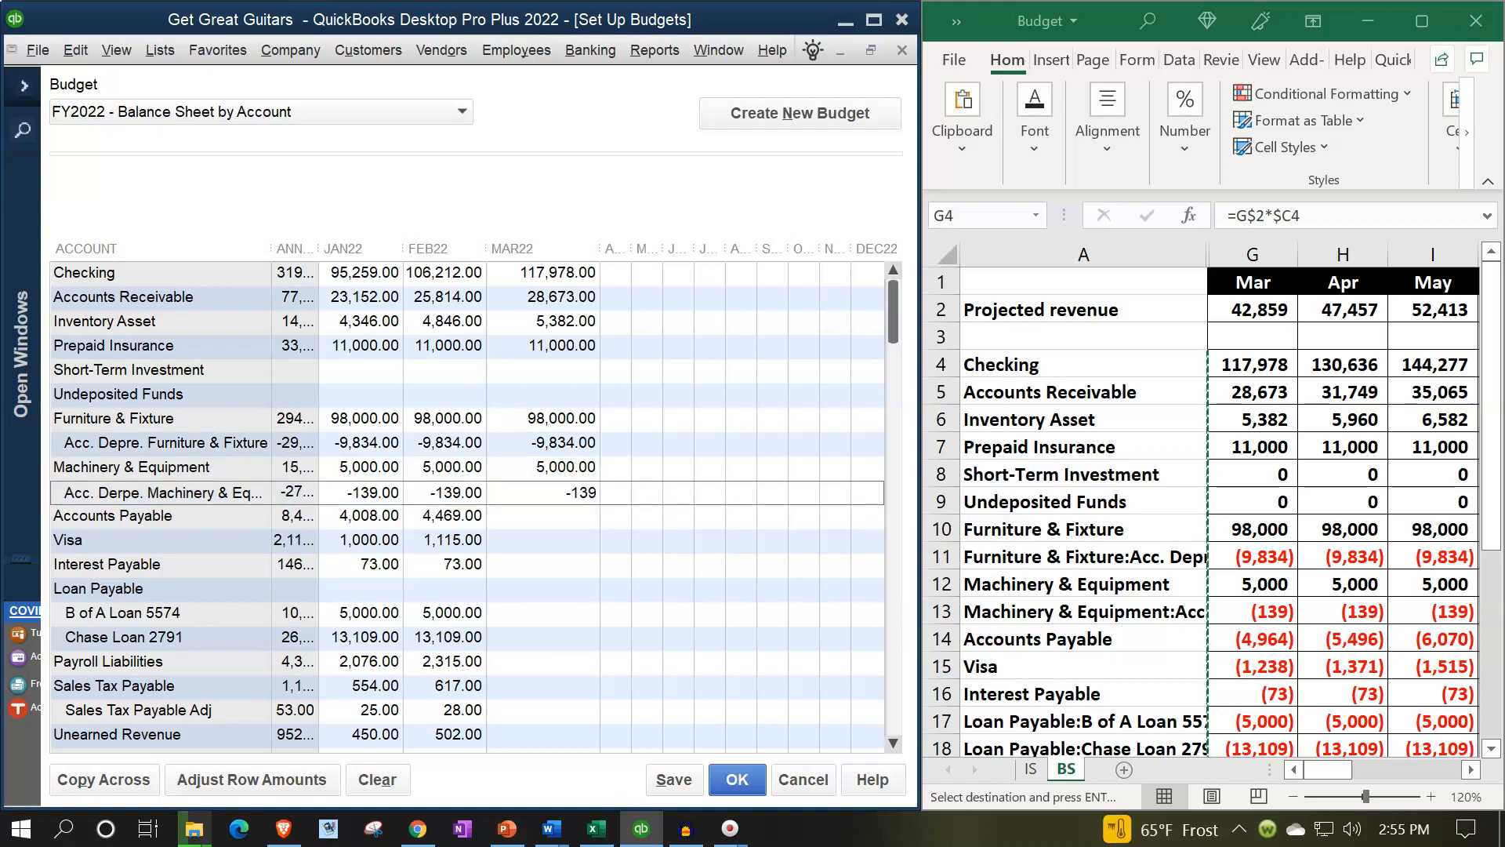
- Enter the MAR22 budget amounts of 4964 for Accounts Payable, 1238 for Visa and 73 for Interest Payable
left_click(537, 514)
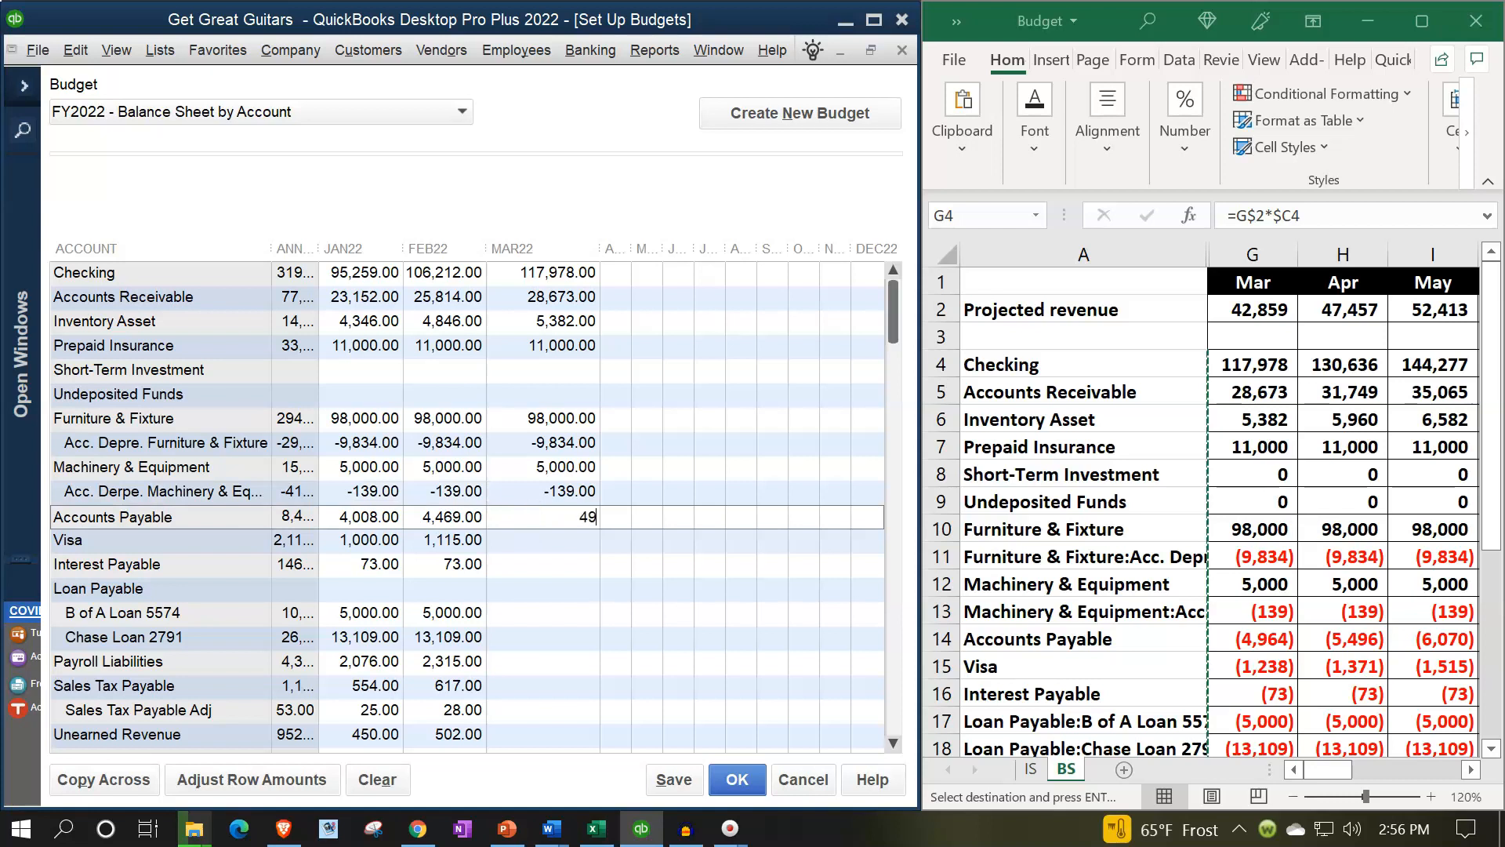
left_click(549, 541)
type("1238")
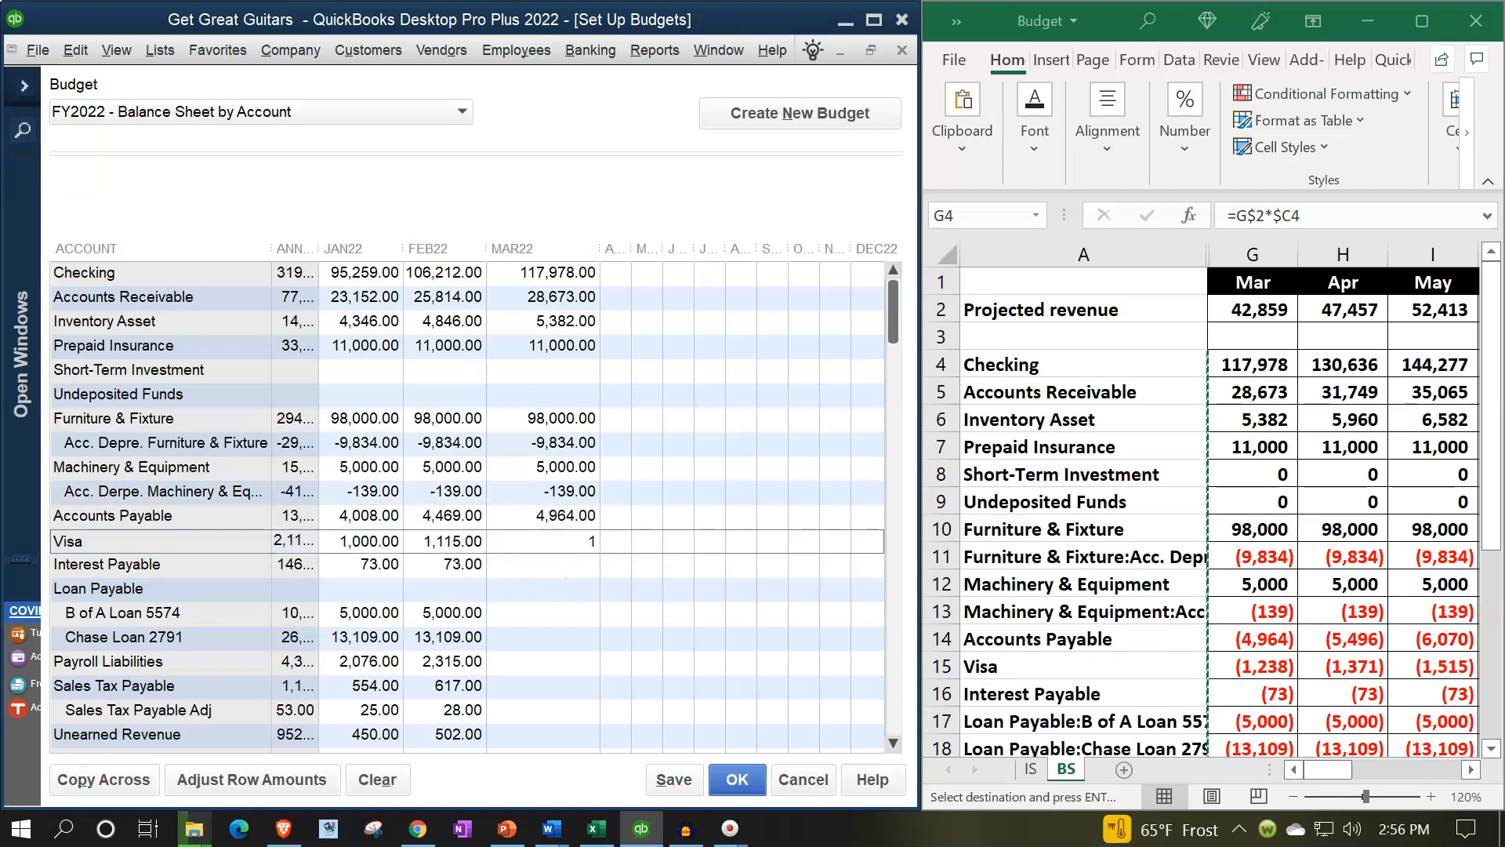
left_click(567, 572)
type("73")
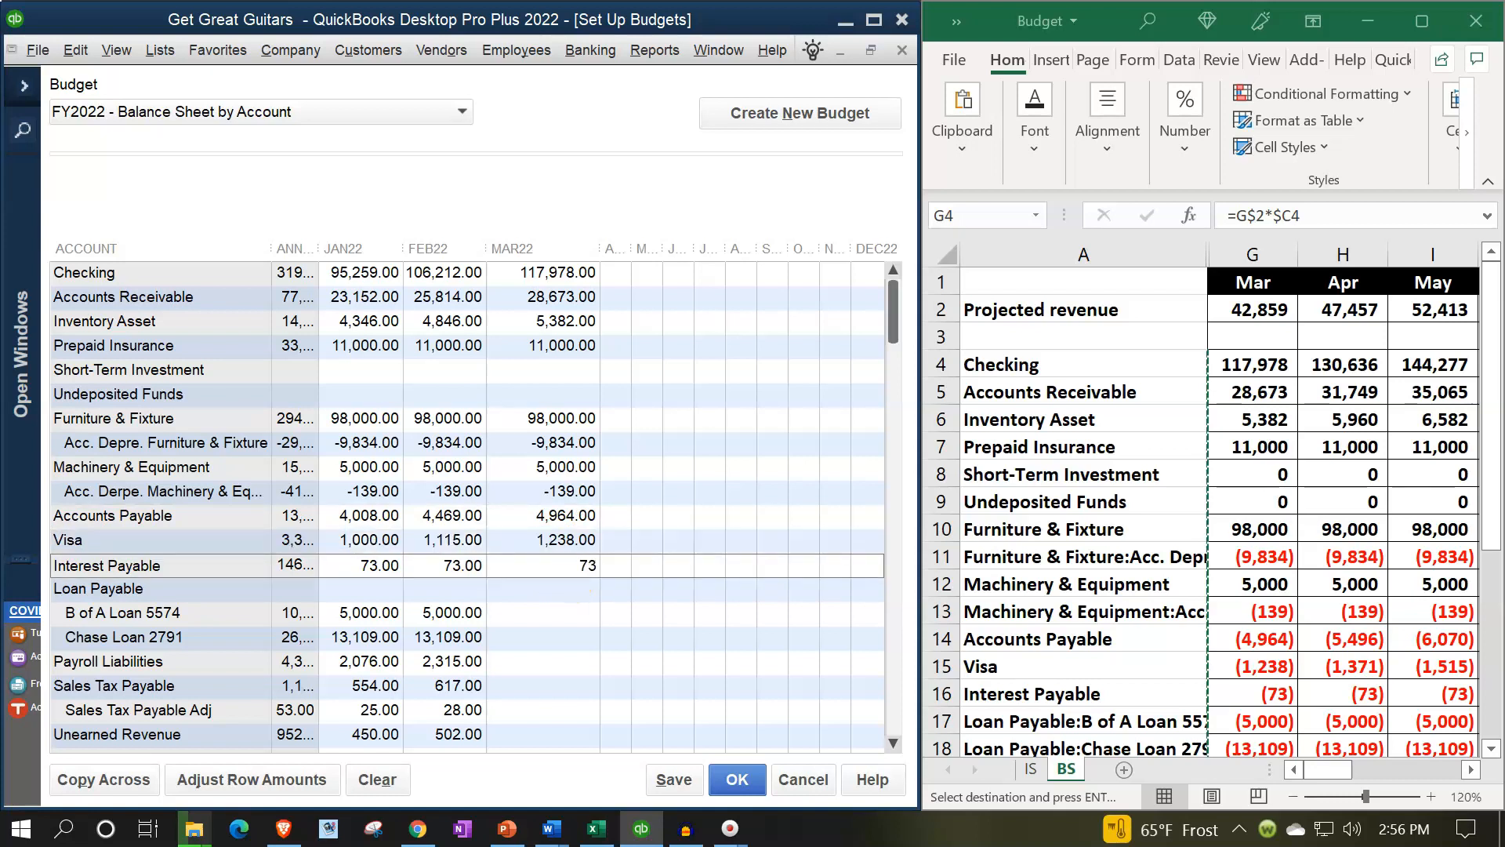
- Enter the MAR22 budget amounts of 5000 for the B of A loan and 13109 for the Chase loan under Loan Payable
left_click(576, 614)
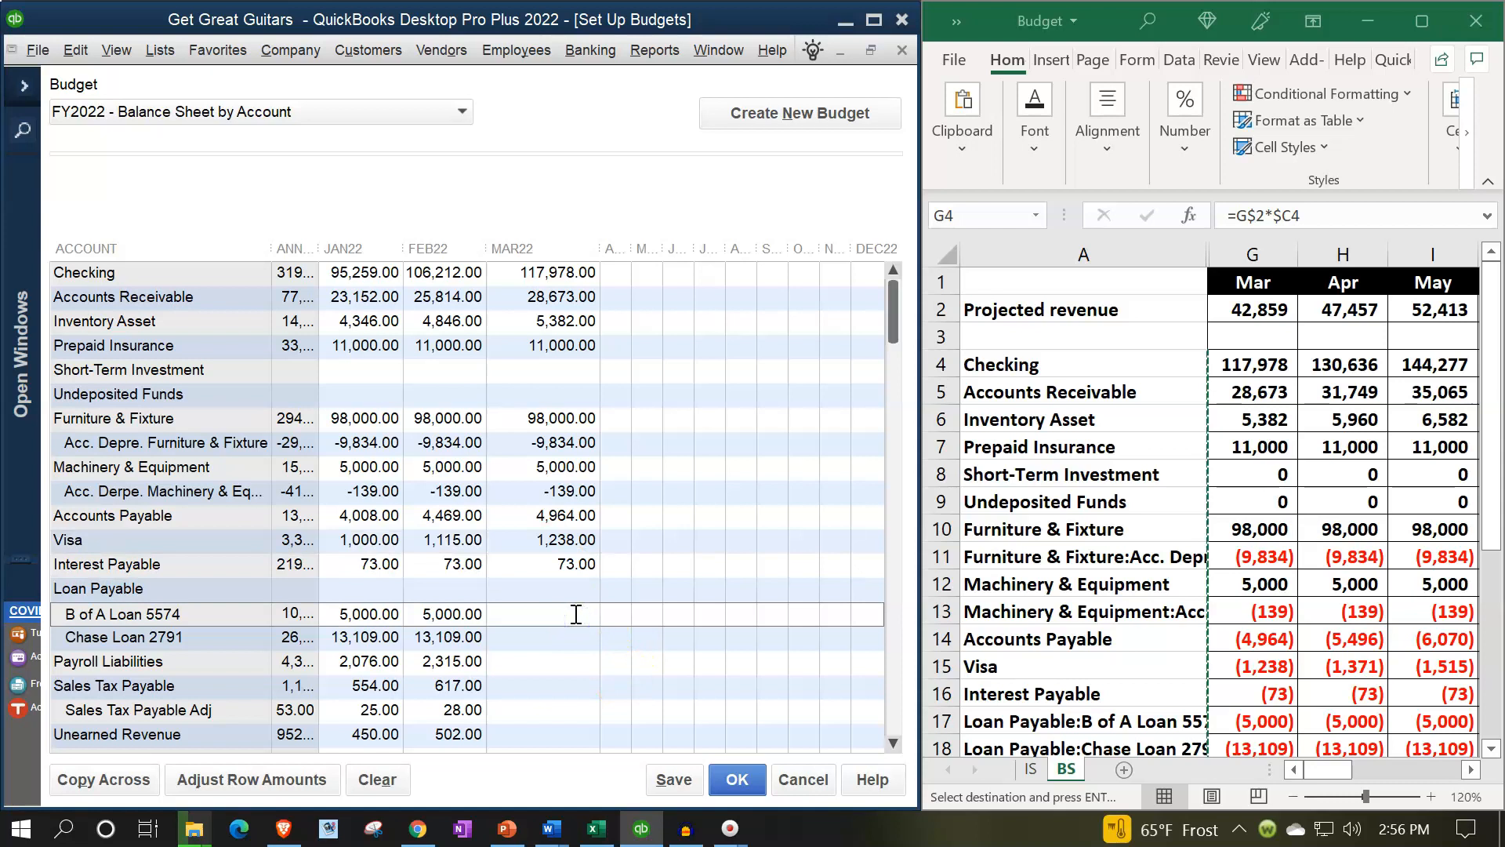
type("5000")
left_click(578, 635)
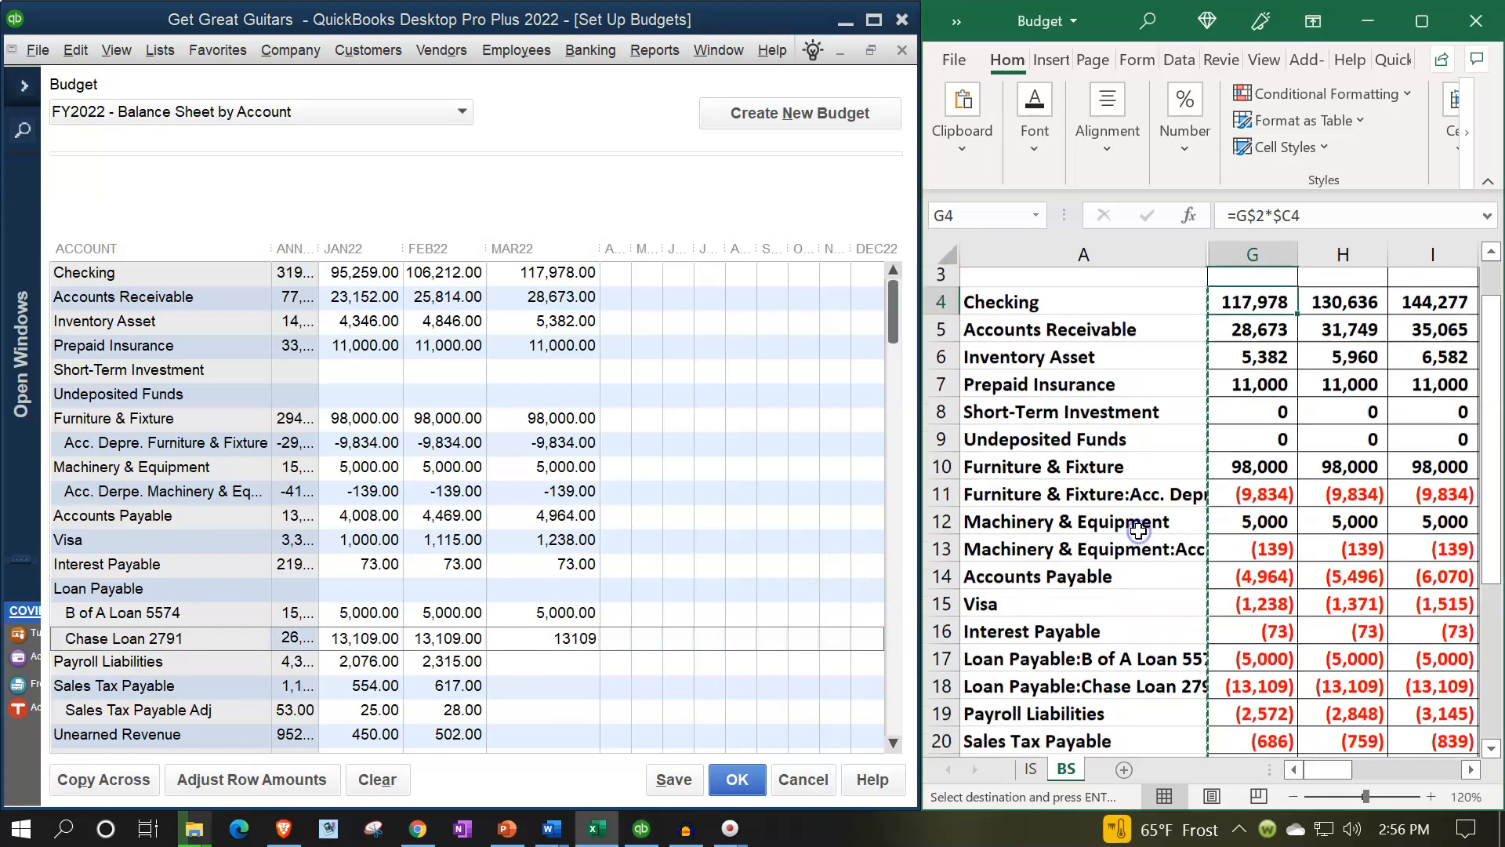
- Enter the MAR22 budget amounts of 2572 for Payroll Liabilities, 686 for Sales Tax Payable and 31 for Sales Tax Payable Adj
scroll(1139, 549, "down", 3)
scroll(1138, 531, "down", 2)
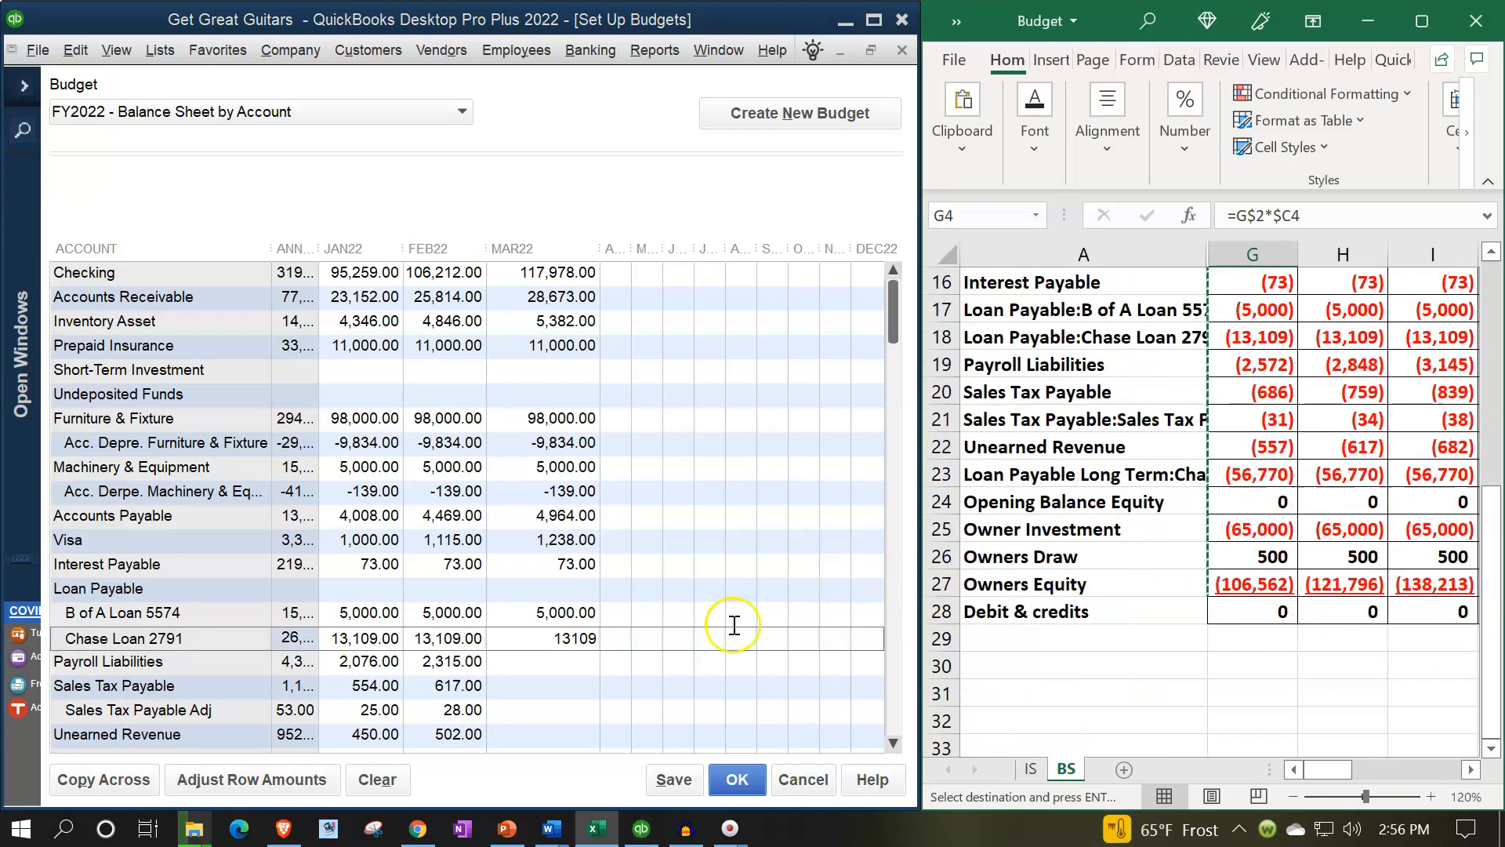
scroll(700, 628, "down", 1)
left_click(578, 590)
scroll(581, 589, "down", 1)
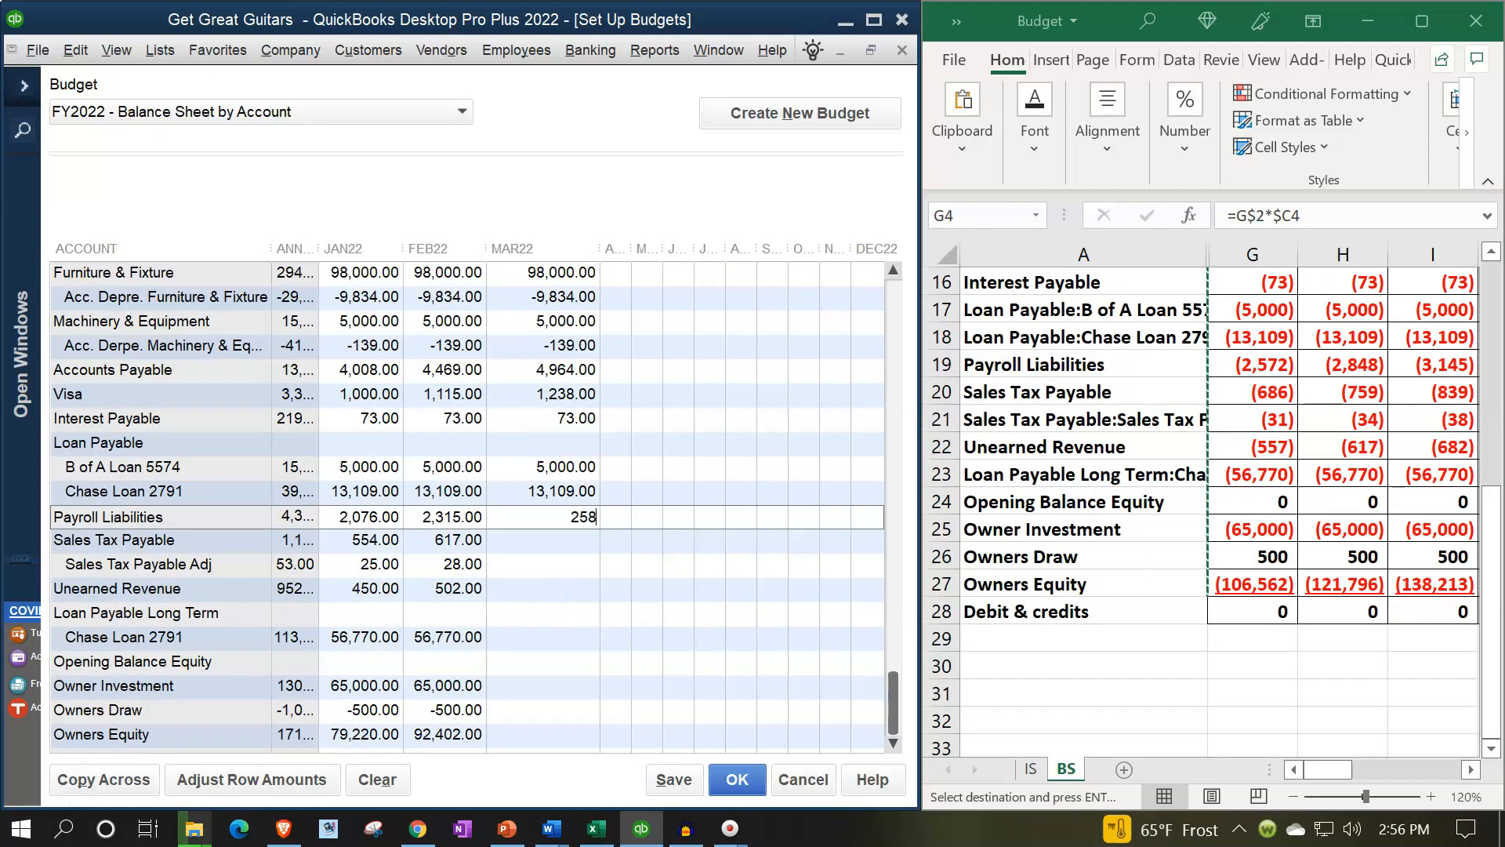
type("2572")
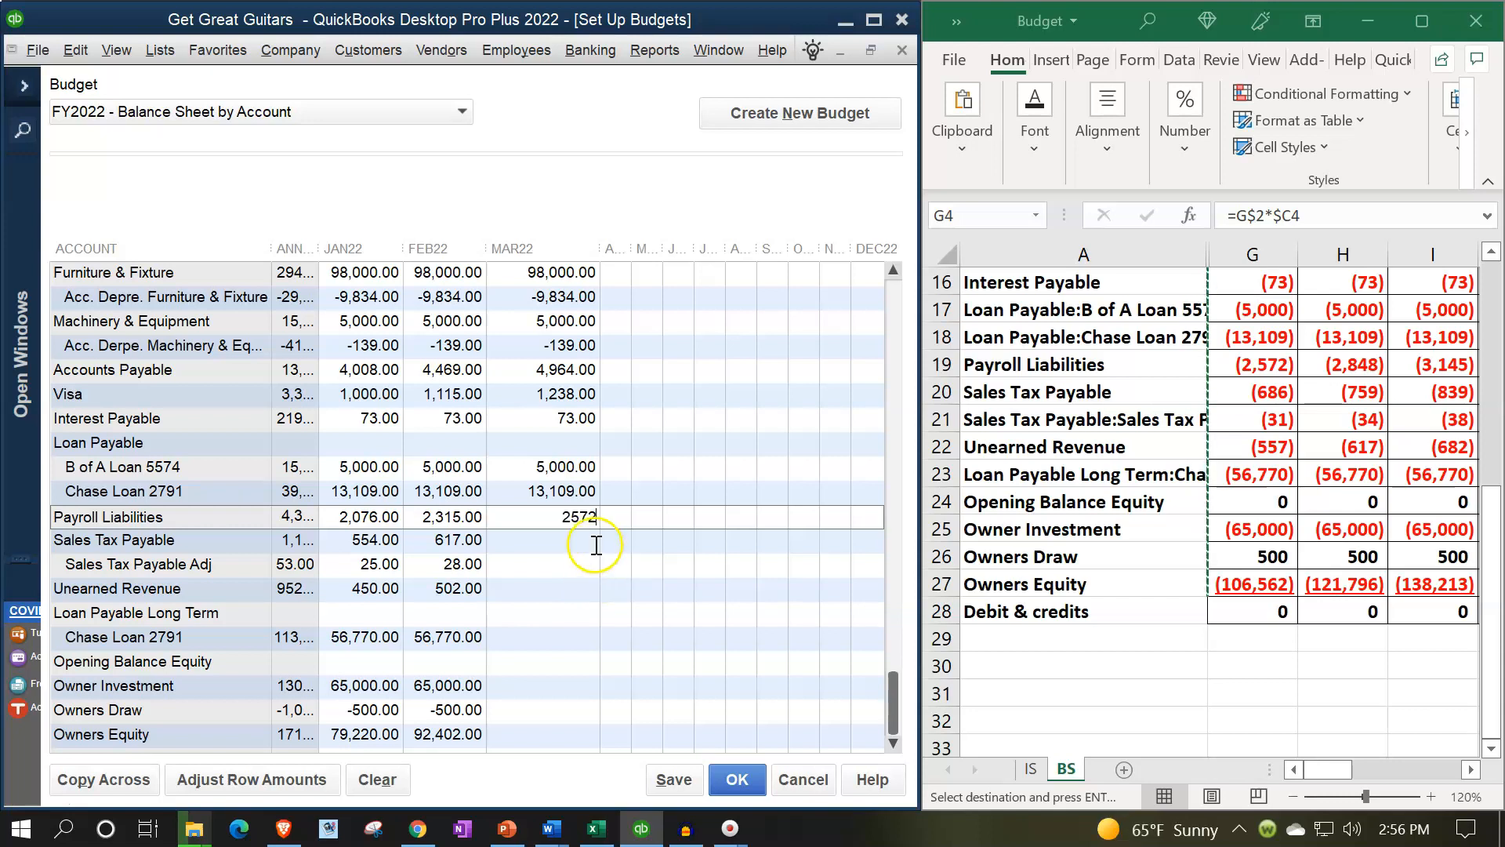
left_click(570, 541)
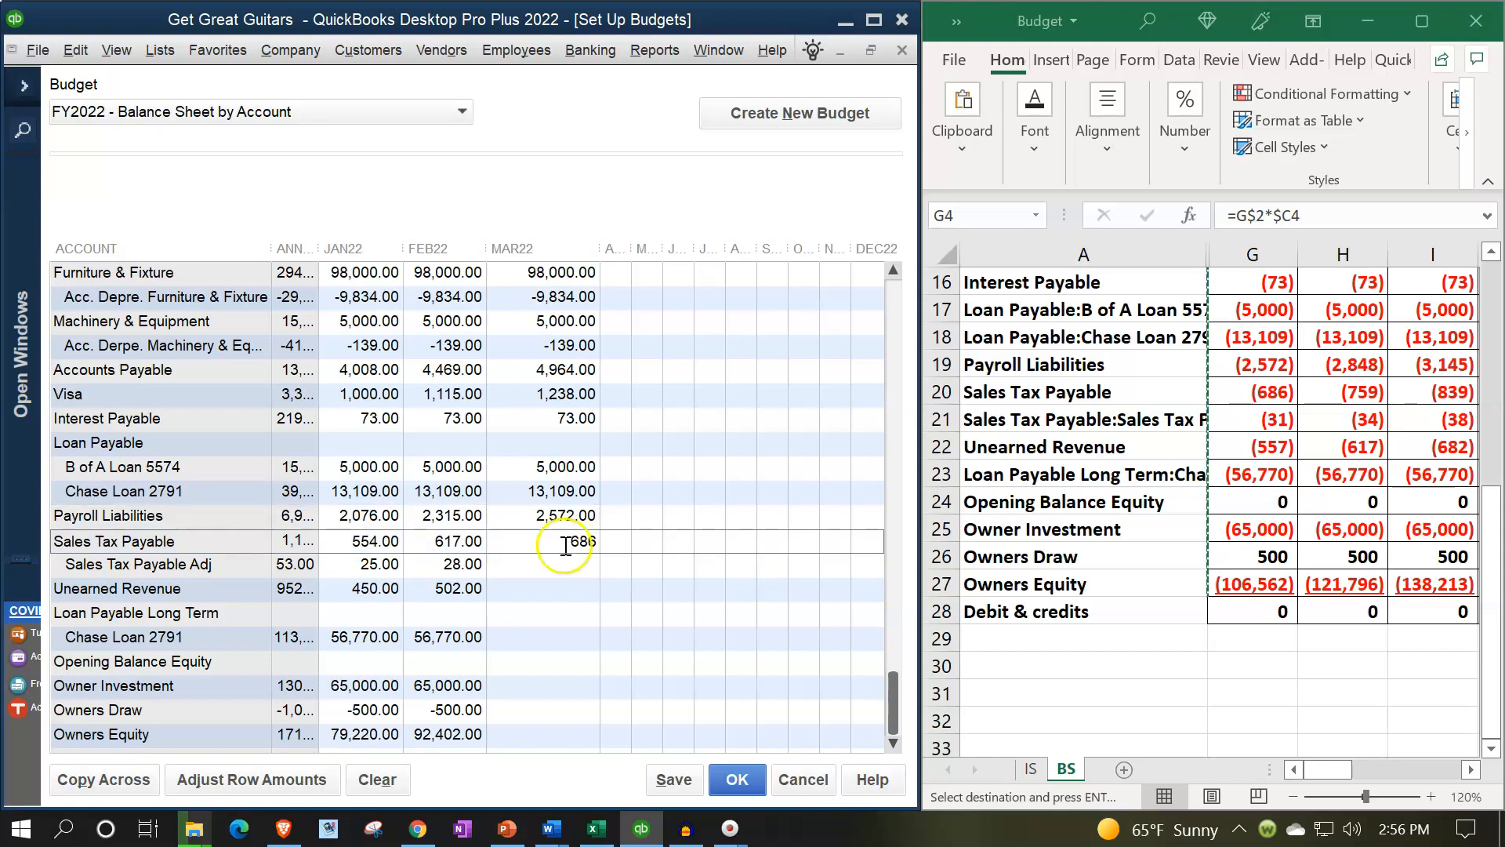
left_click(564, 571)
type("31")
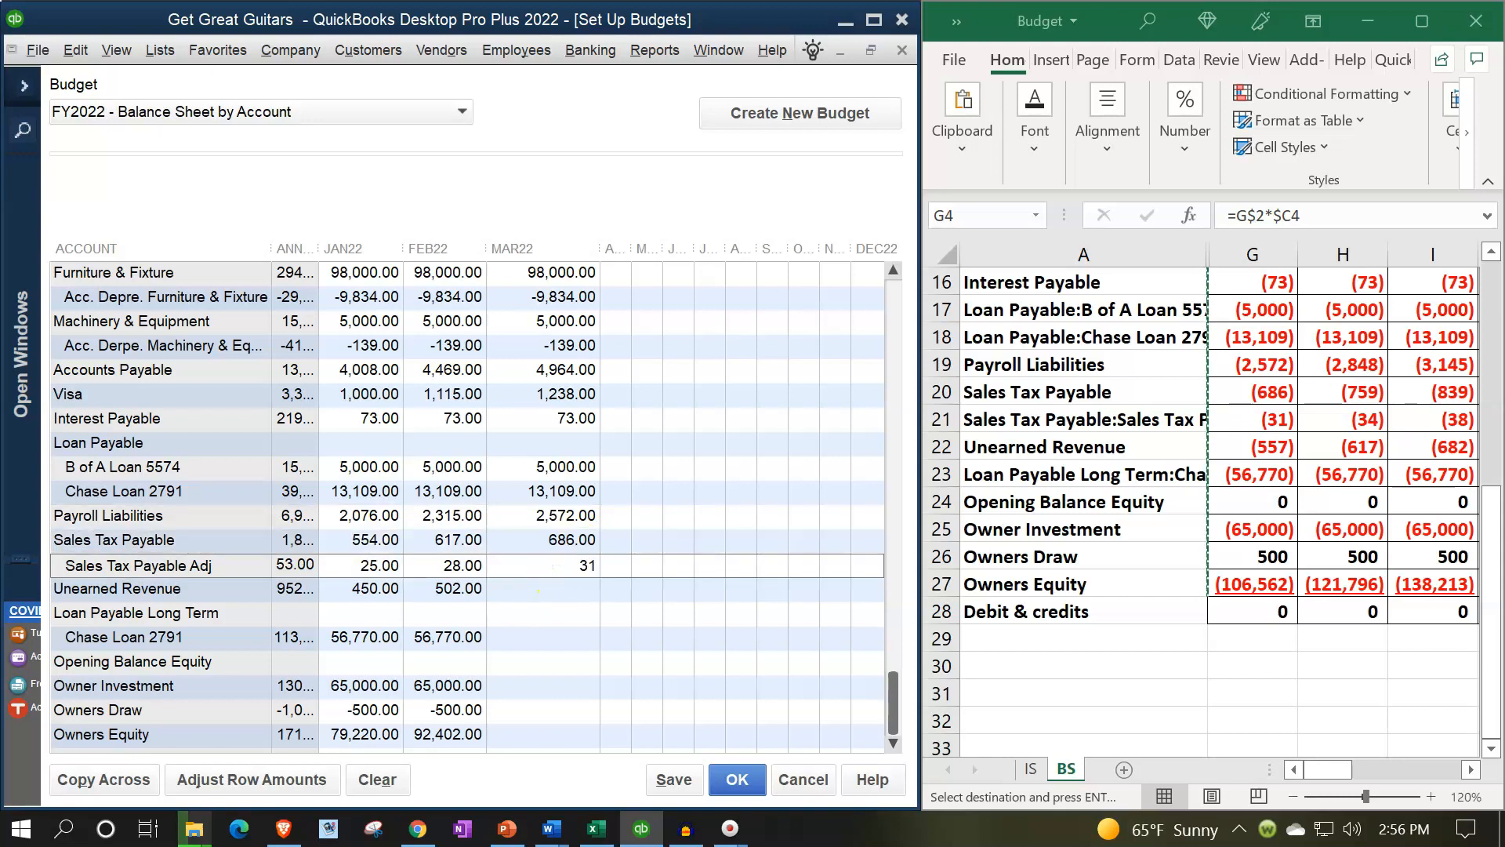
- Enter the MAR22 budget amounts of 557 for Unearned Revenue and 56770 for the Chase loan under Loan Payable Long Term
left_click(555, 592)
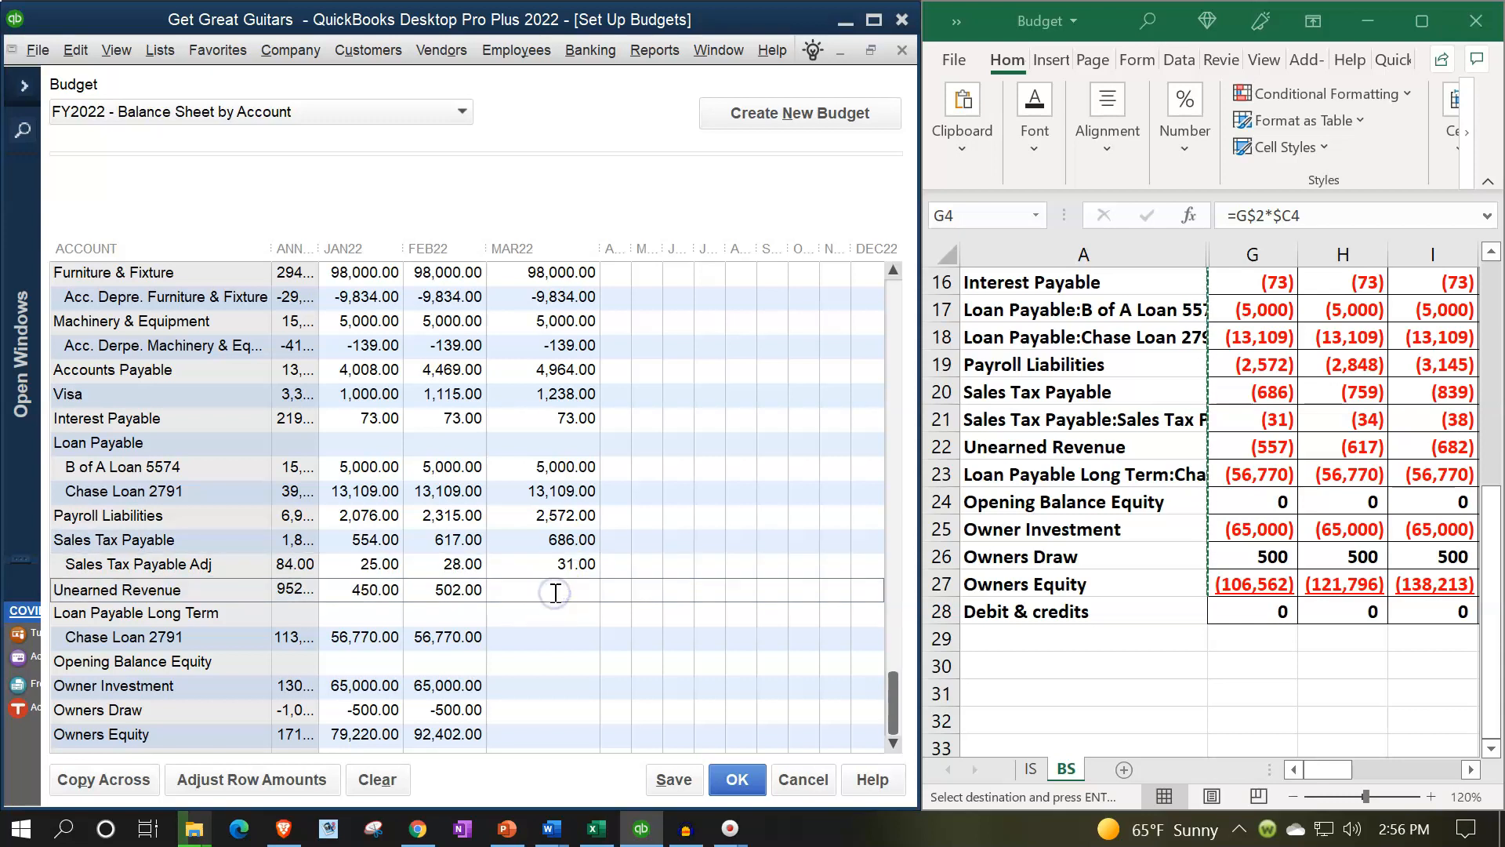
type("557")
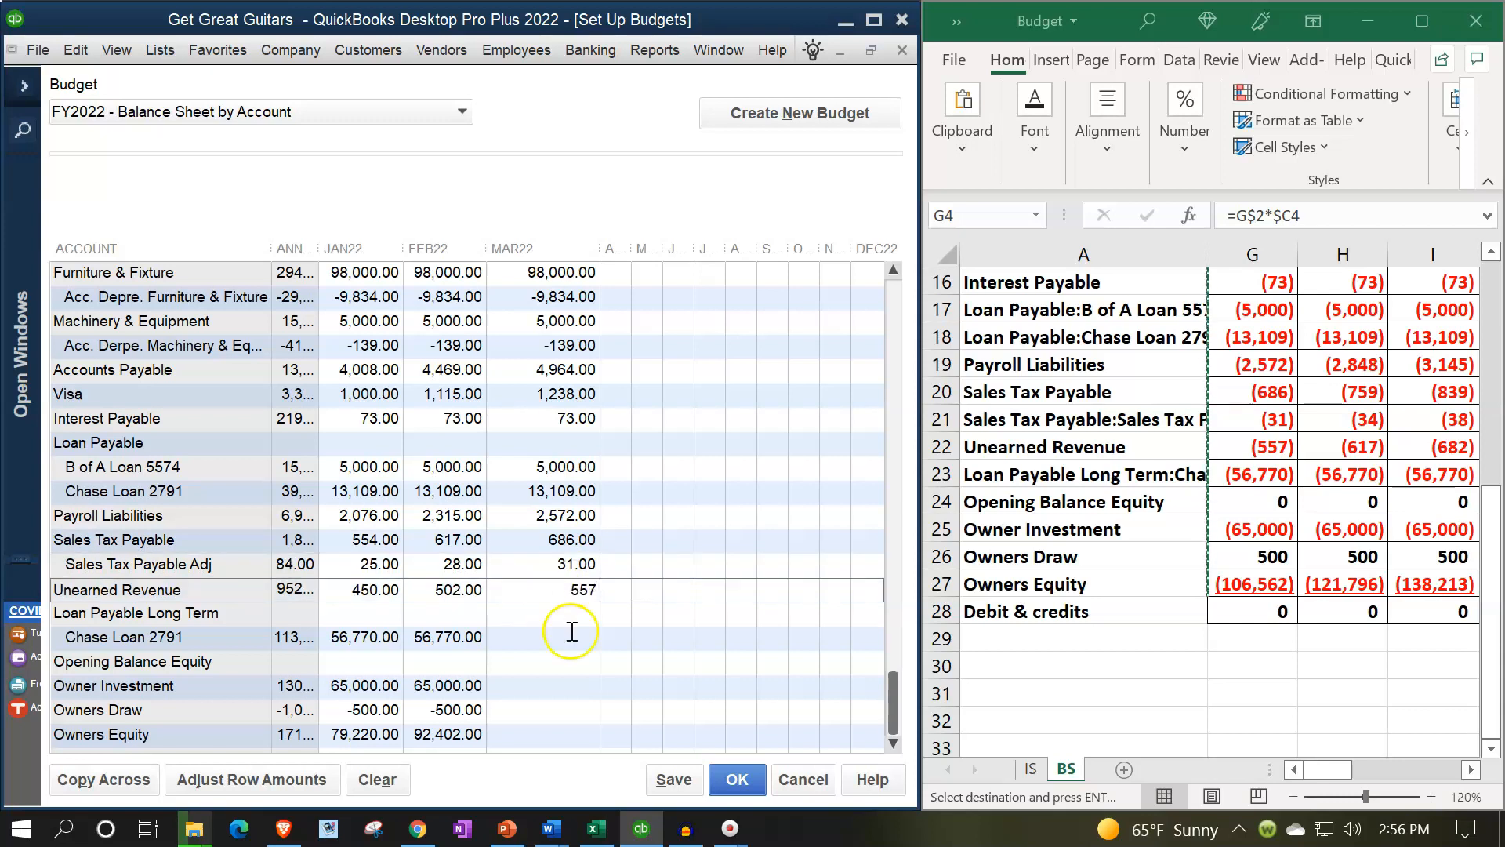
left_click(571, 639)
type("56770")
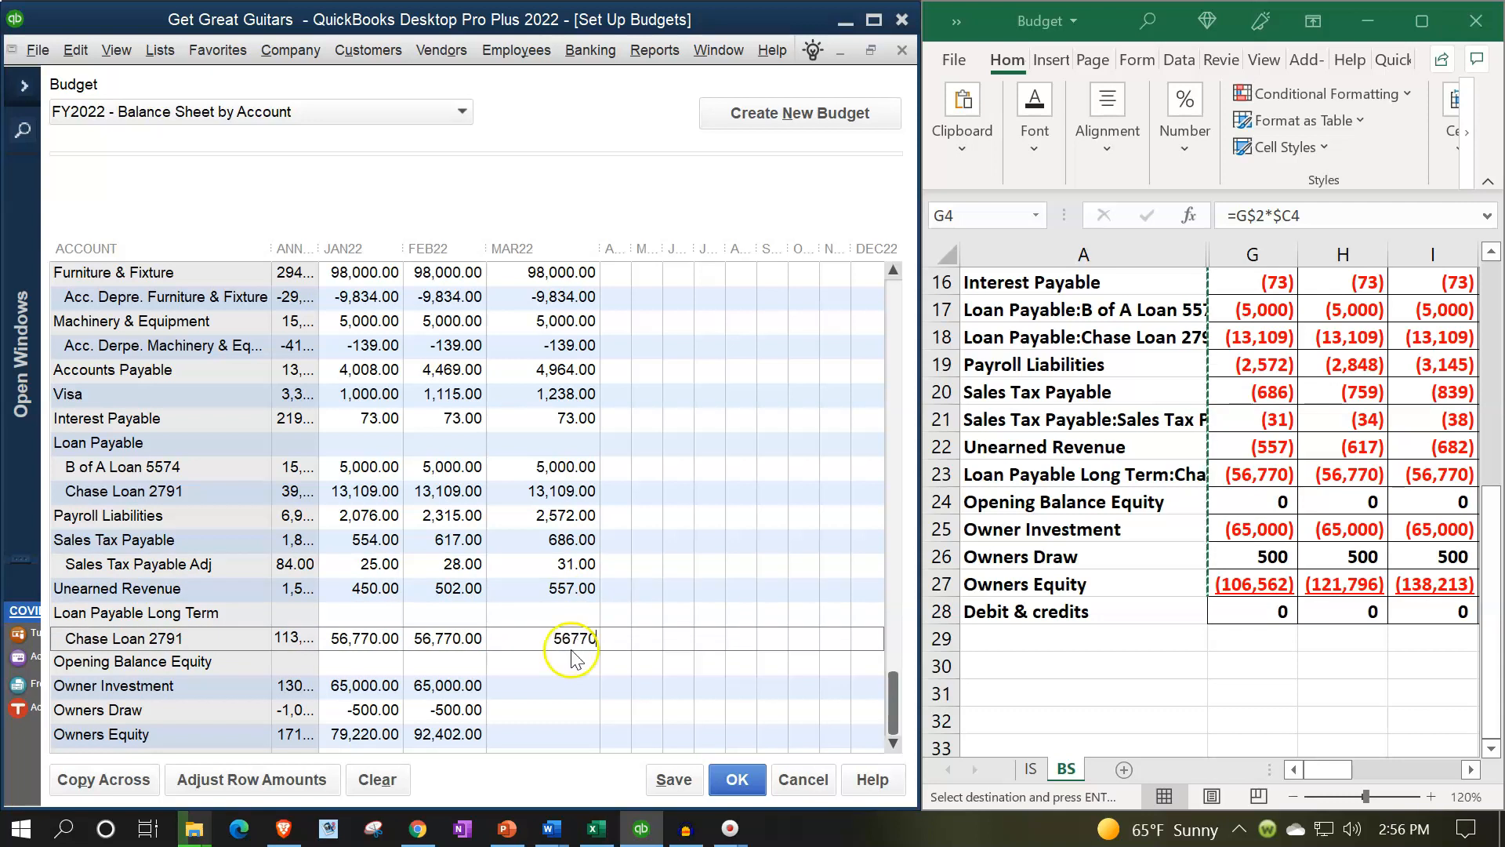
- Enter the MAR22 budget amounts of 65000 for Owner Investment, -500 for Owners Draw and 106562 for Owners Equity
left_click(561, 682)
type("65000")
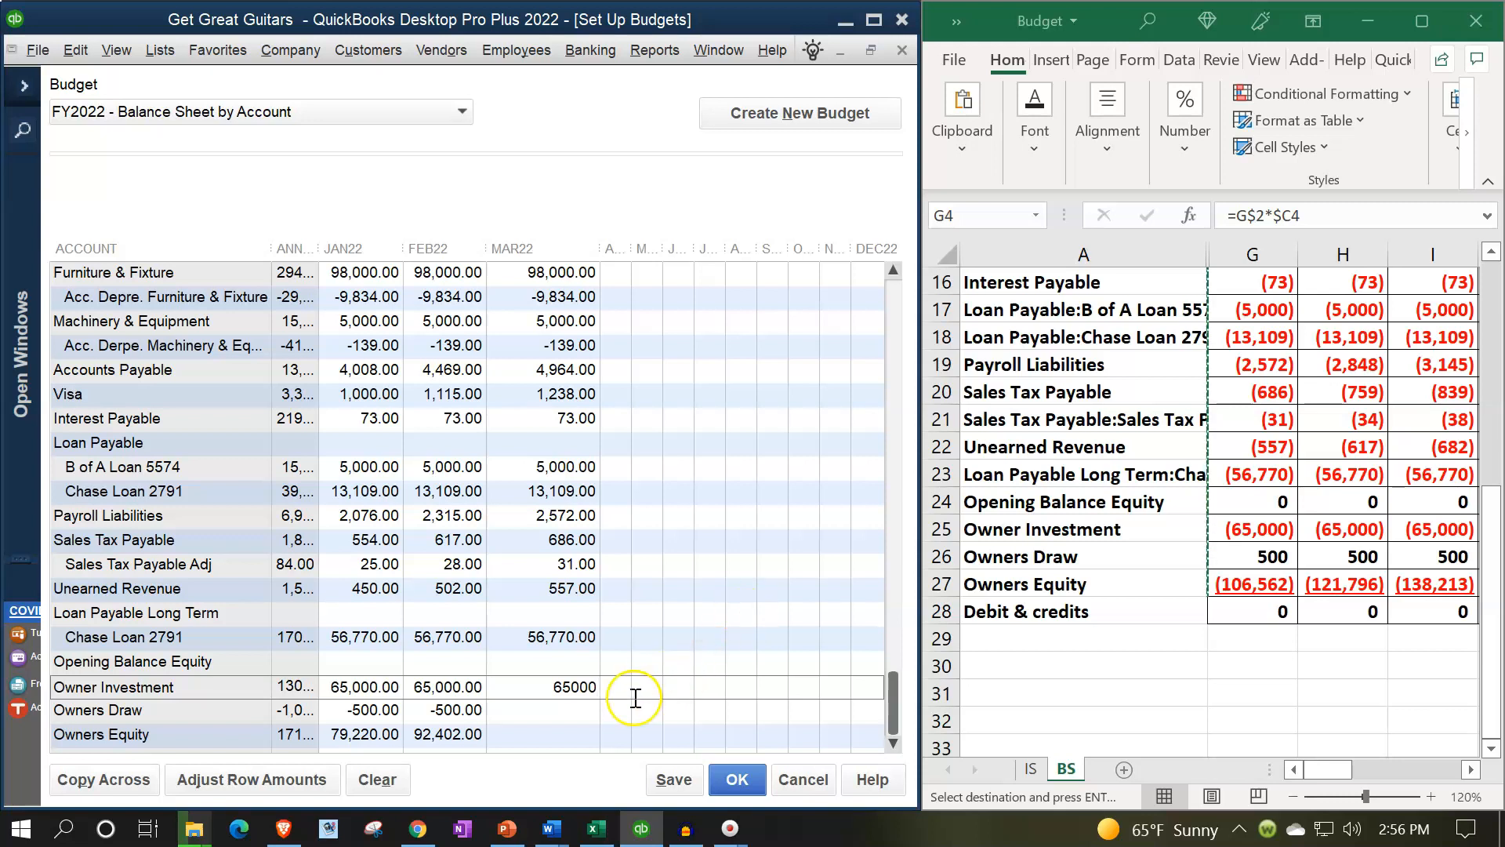
left_click(589, 712)
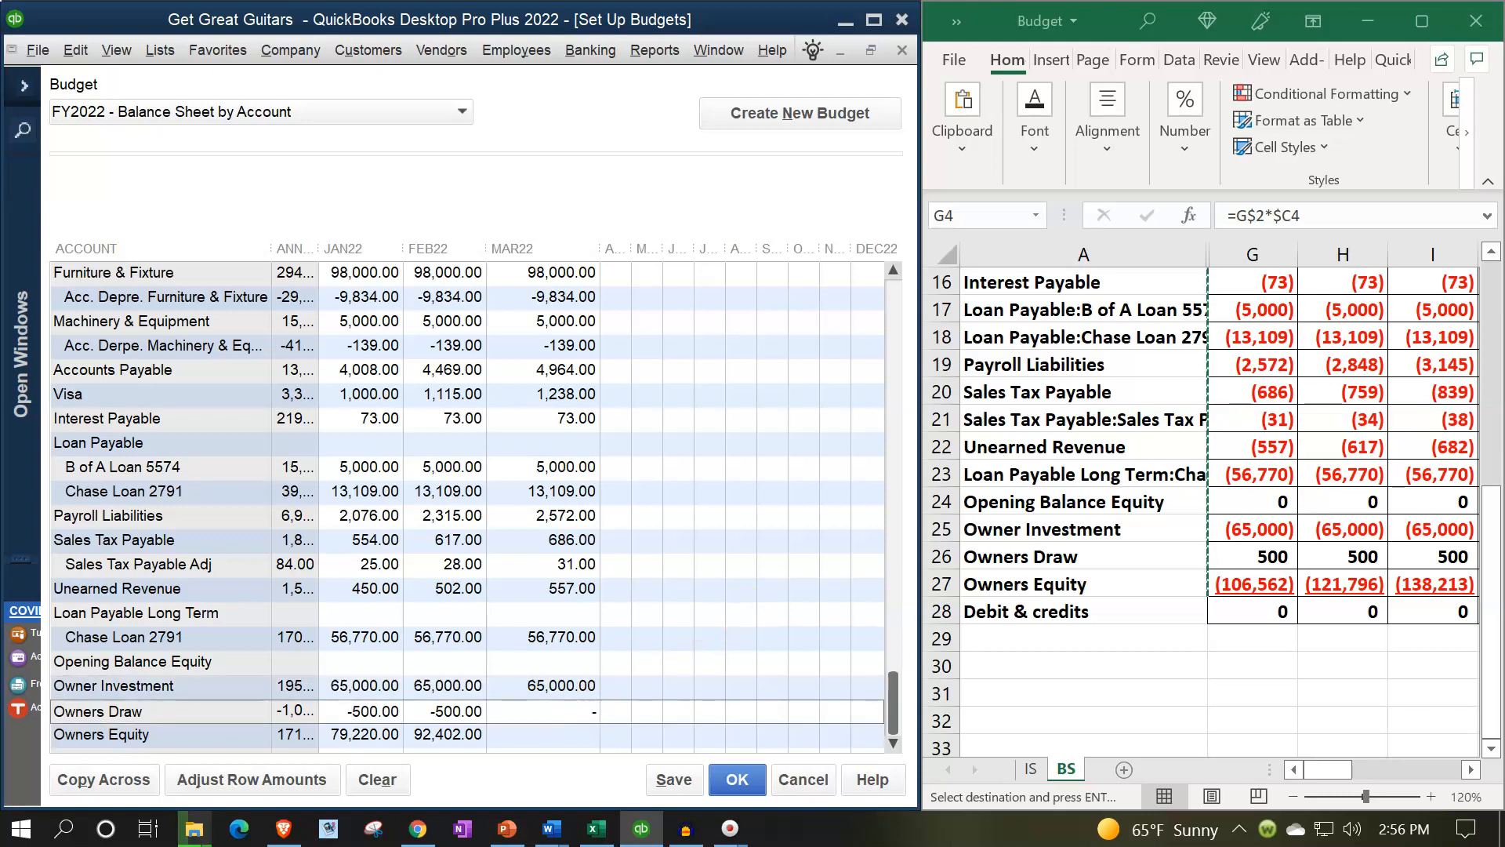
type("-500")
left_click(549, 735)
type("106562")
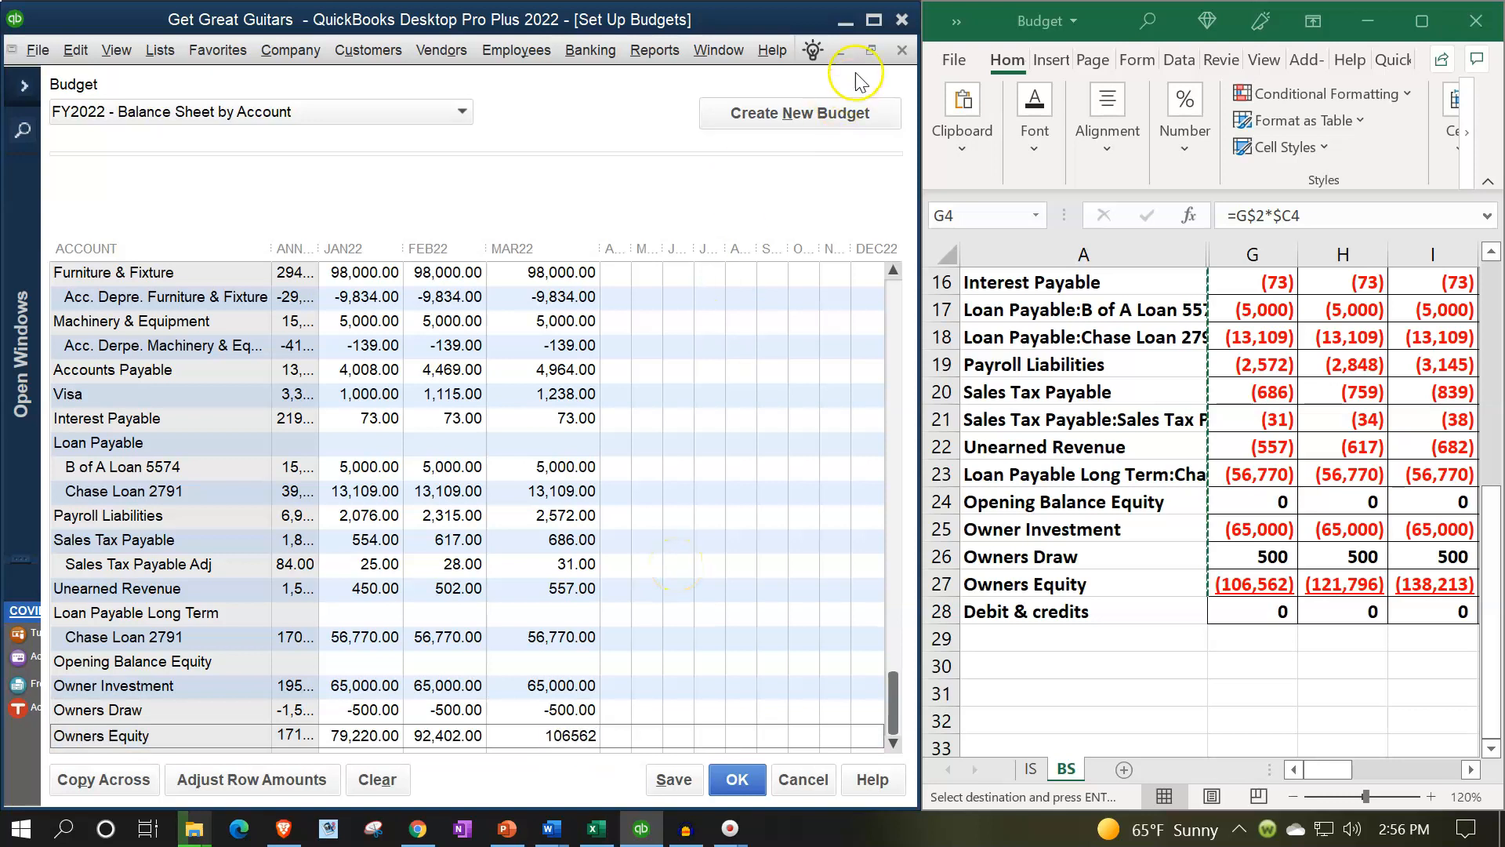
- Maximize the budget window, then save and close the balance sheet budget and expand the list of open windows
left_click(873, 19)
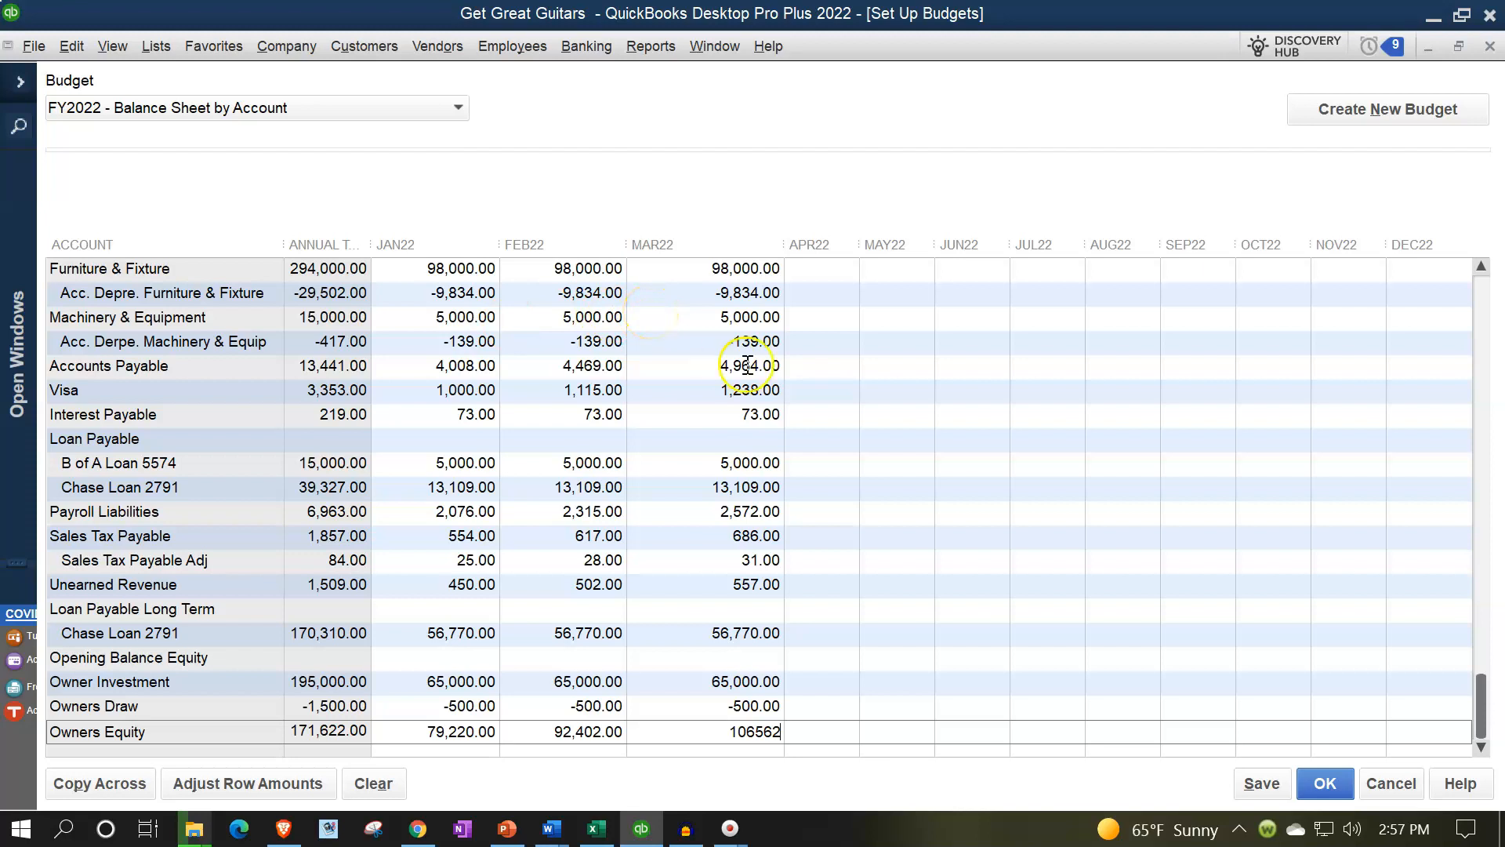
left_click(1326, 780)
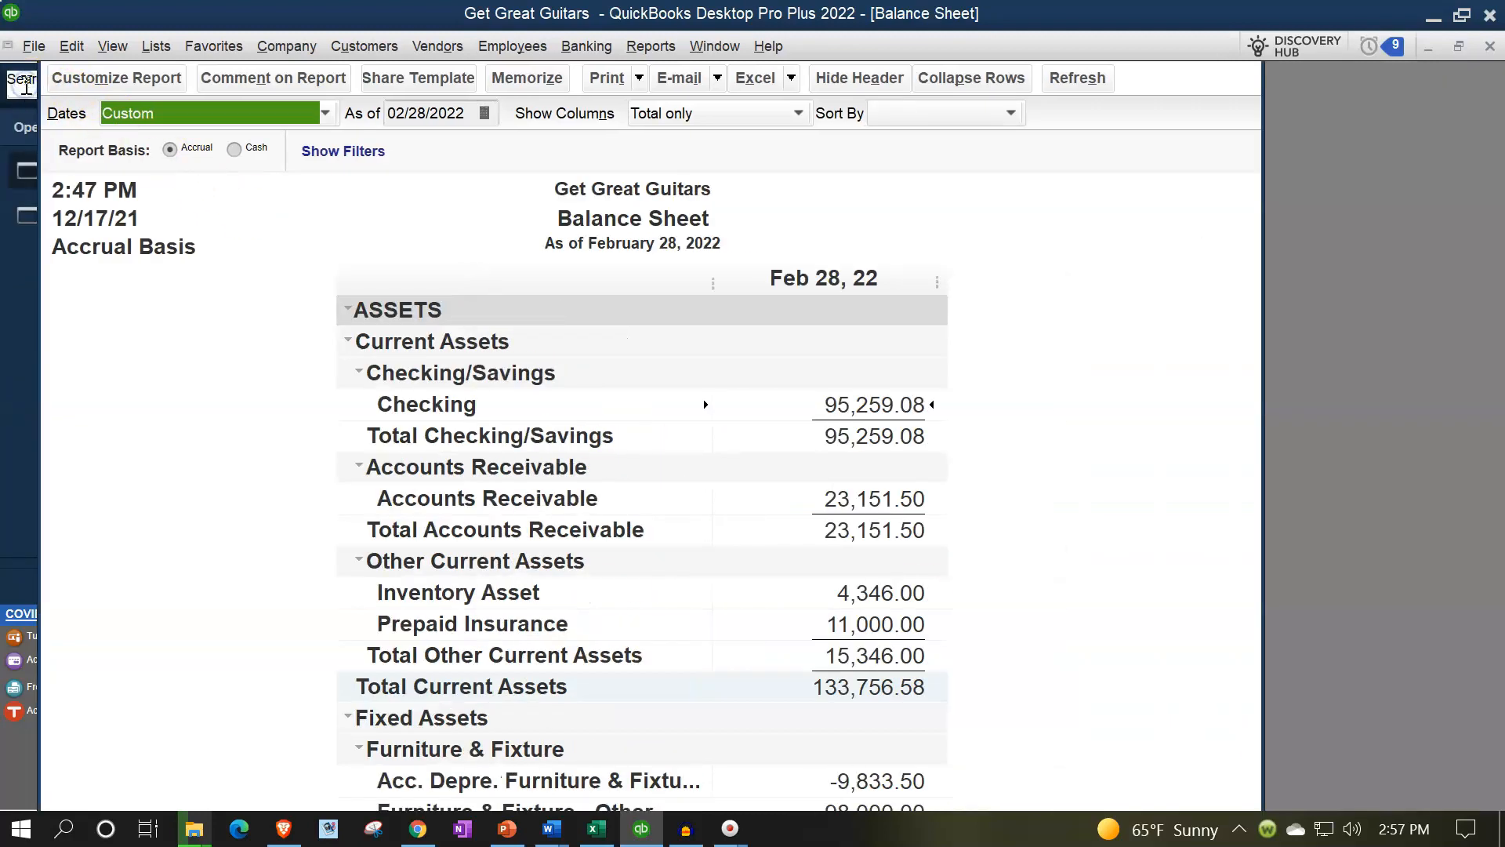
left_click(23, 86)
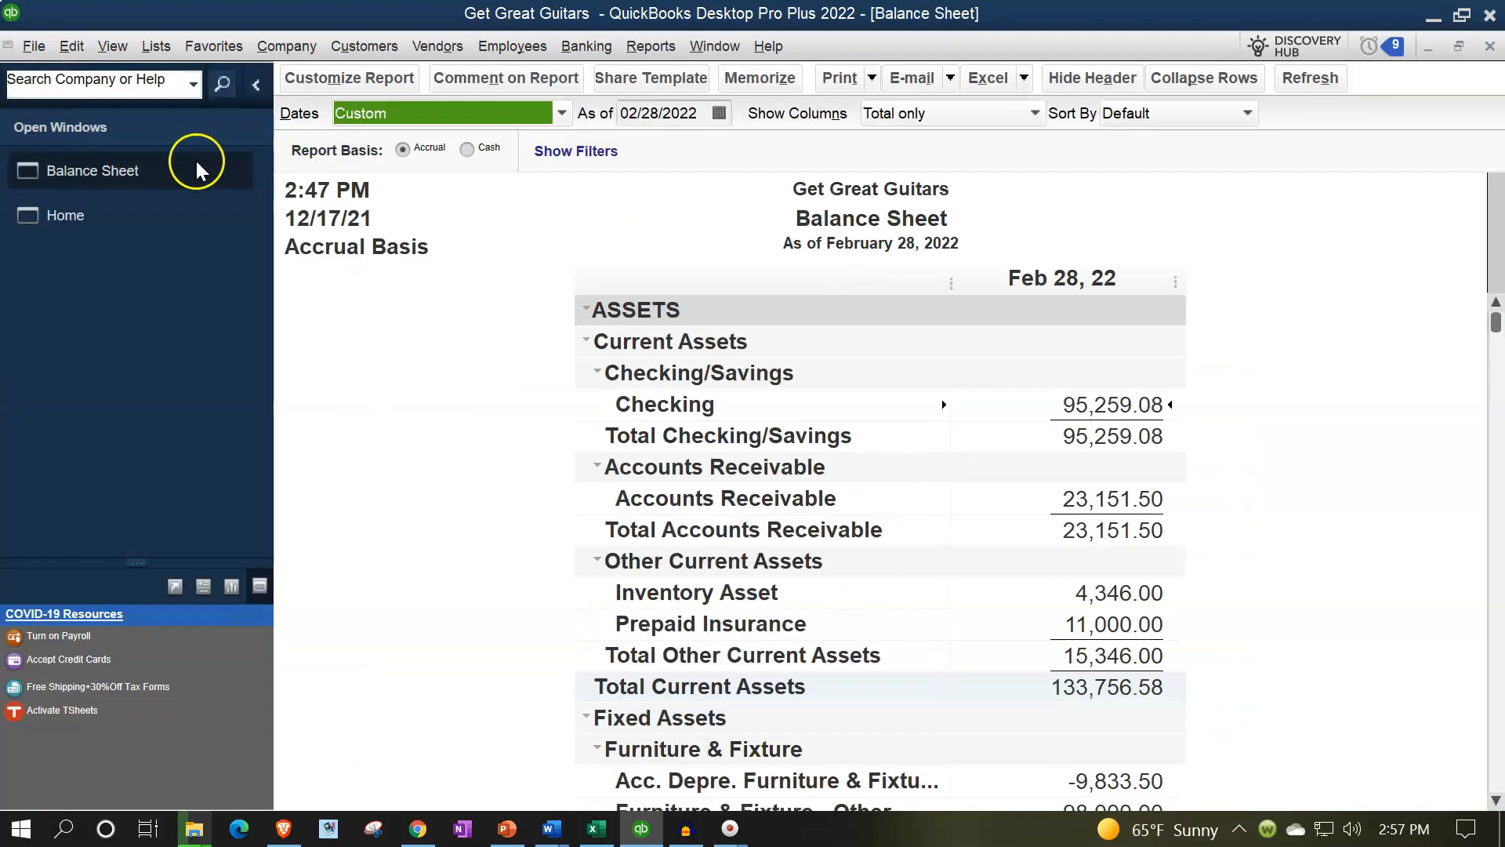
- Generate the Budget Overview report for the FY2022 - Balance Sheet by Account budget
left_click(644, 49)
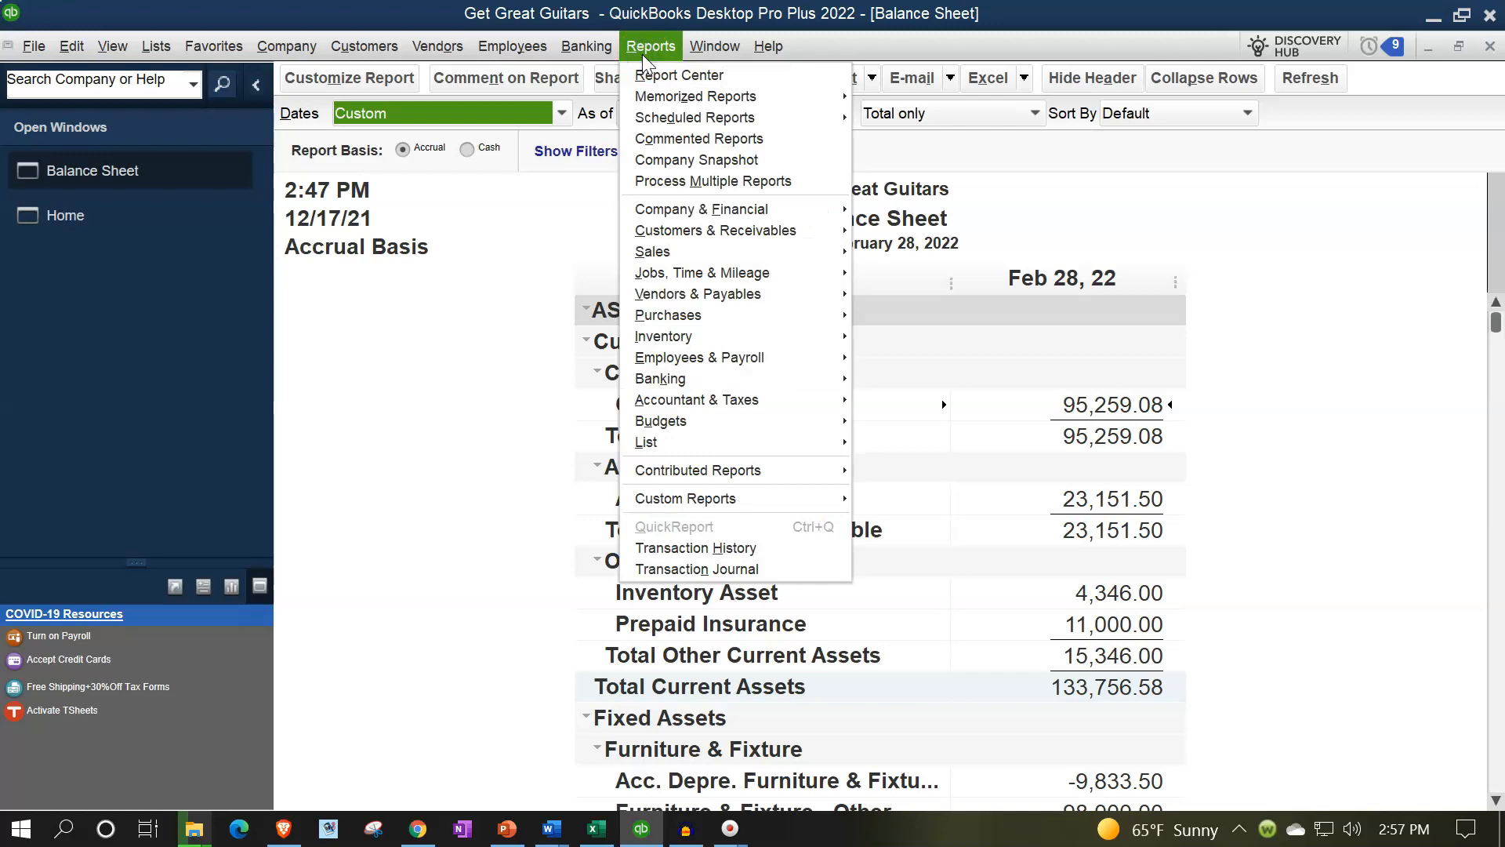
left_click(684, 210)
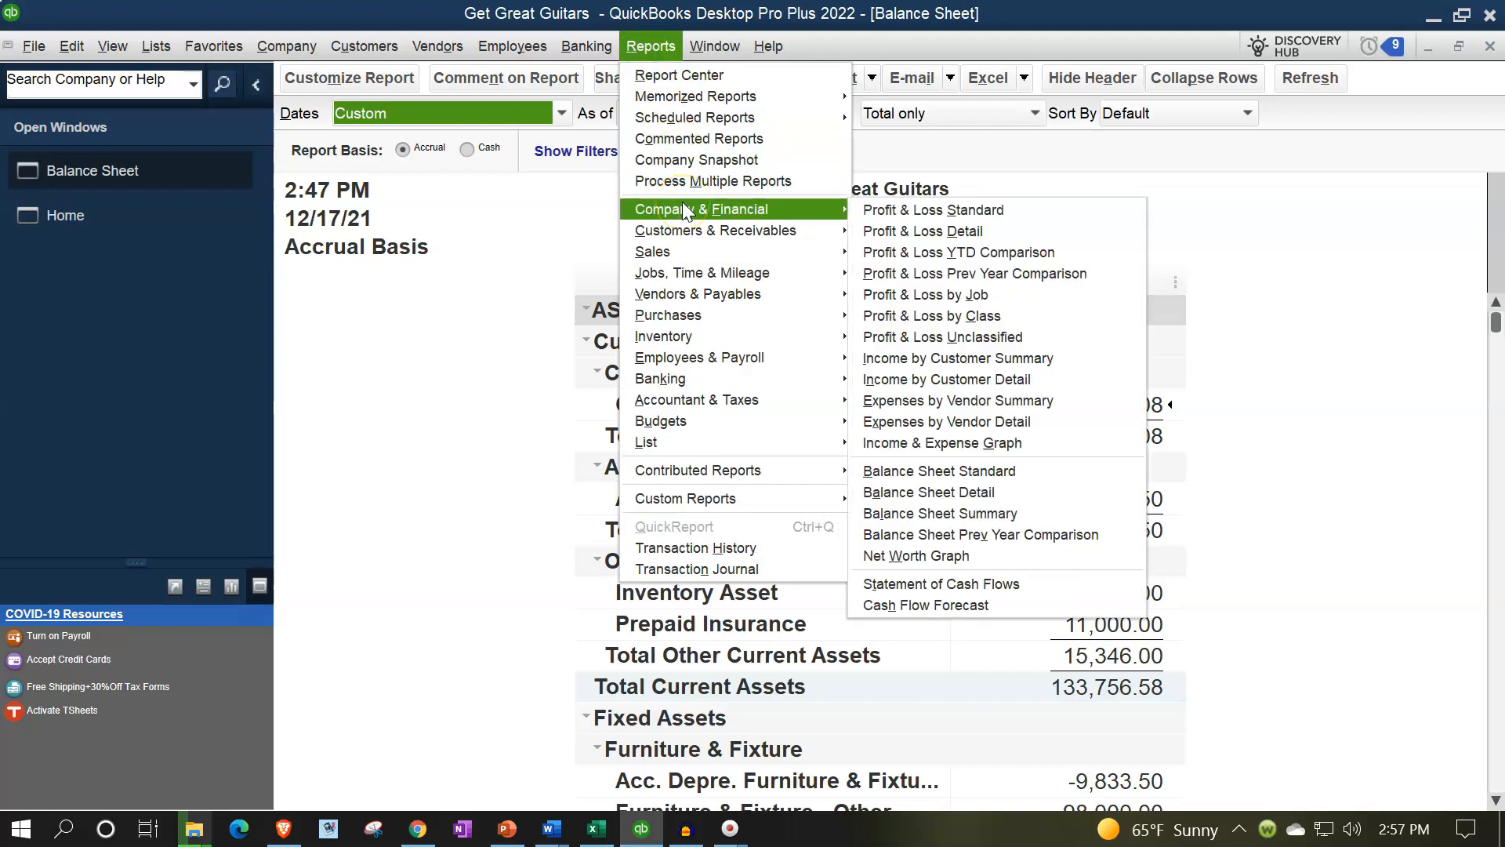
left_click(801, 427)
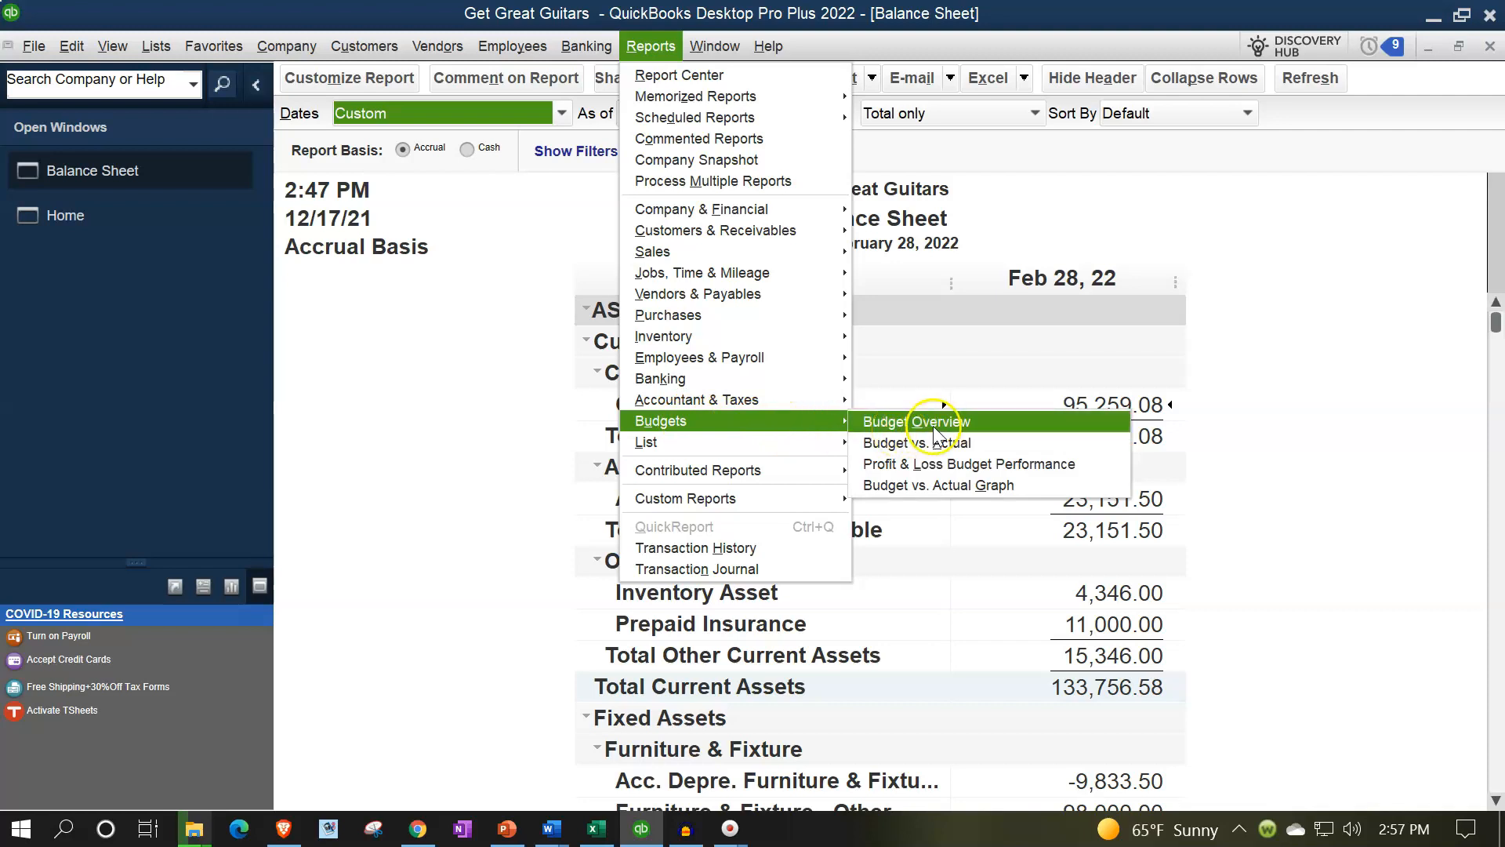
left_click(933, 426)
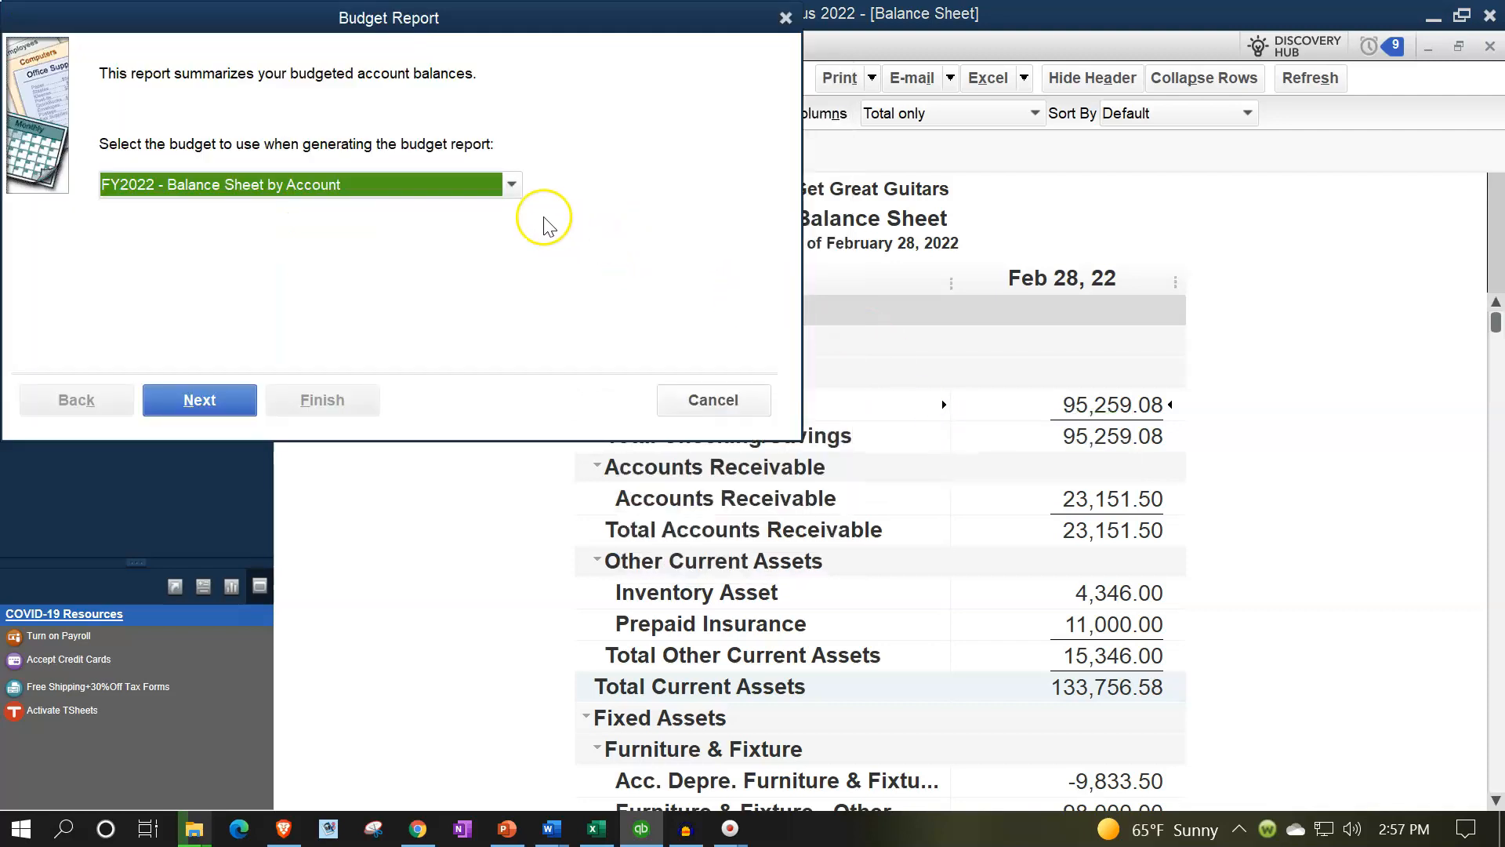
left_click(511, 185)
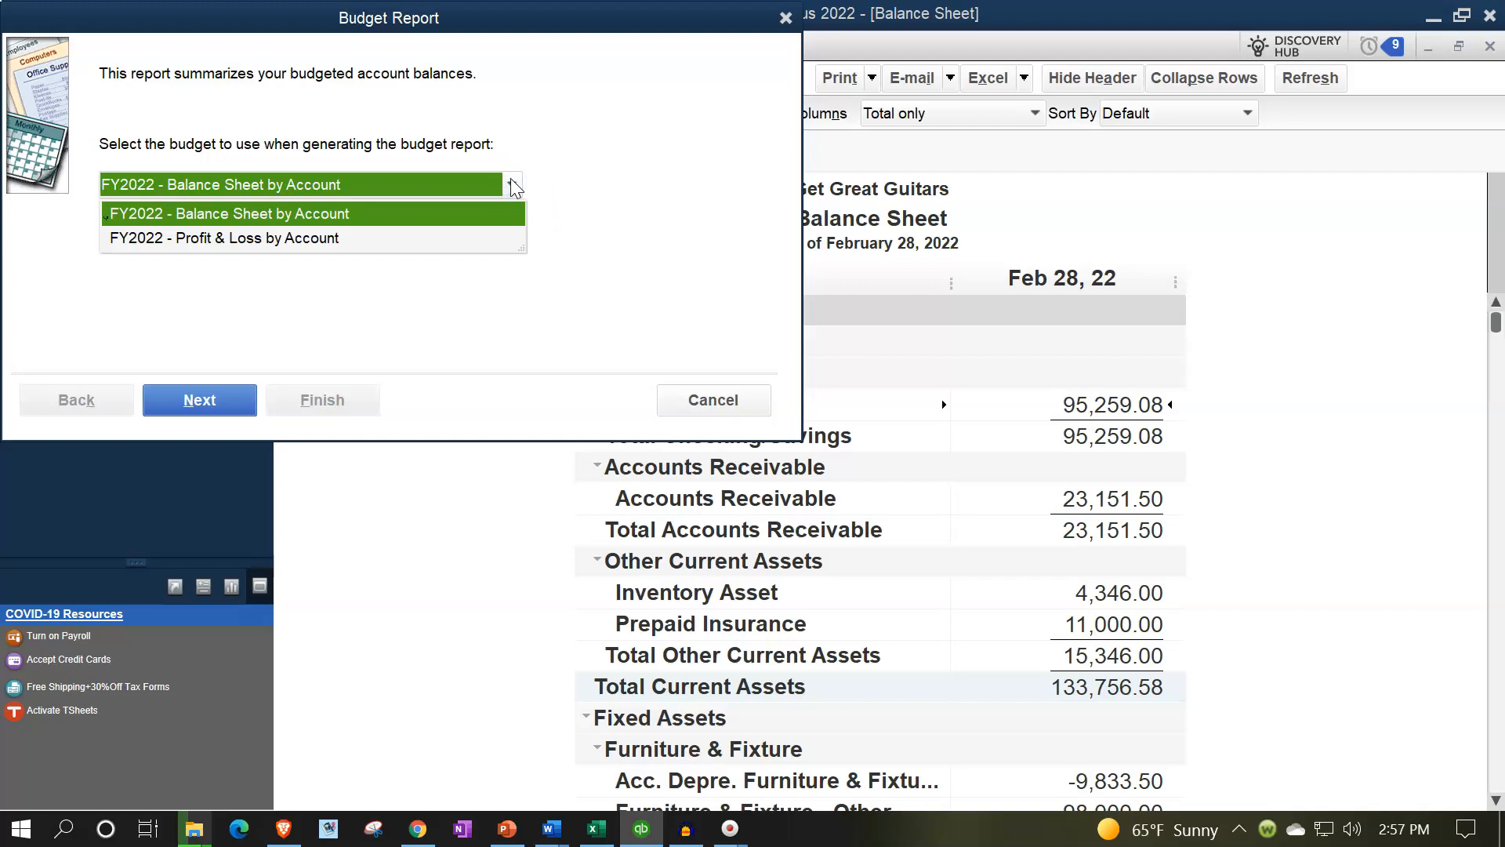
left_click(514, 188)
left_click(223, 398)
left_click(322, 400)
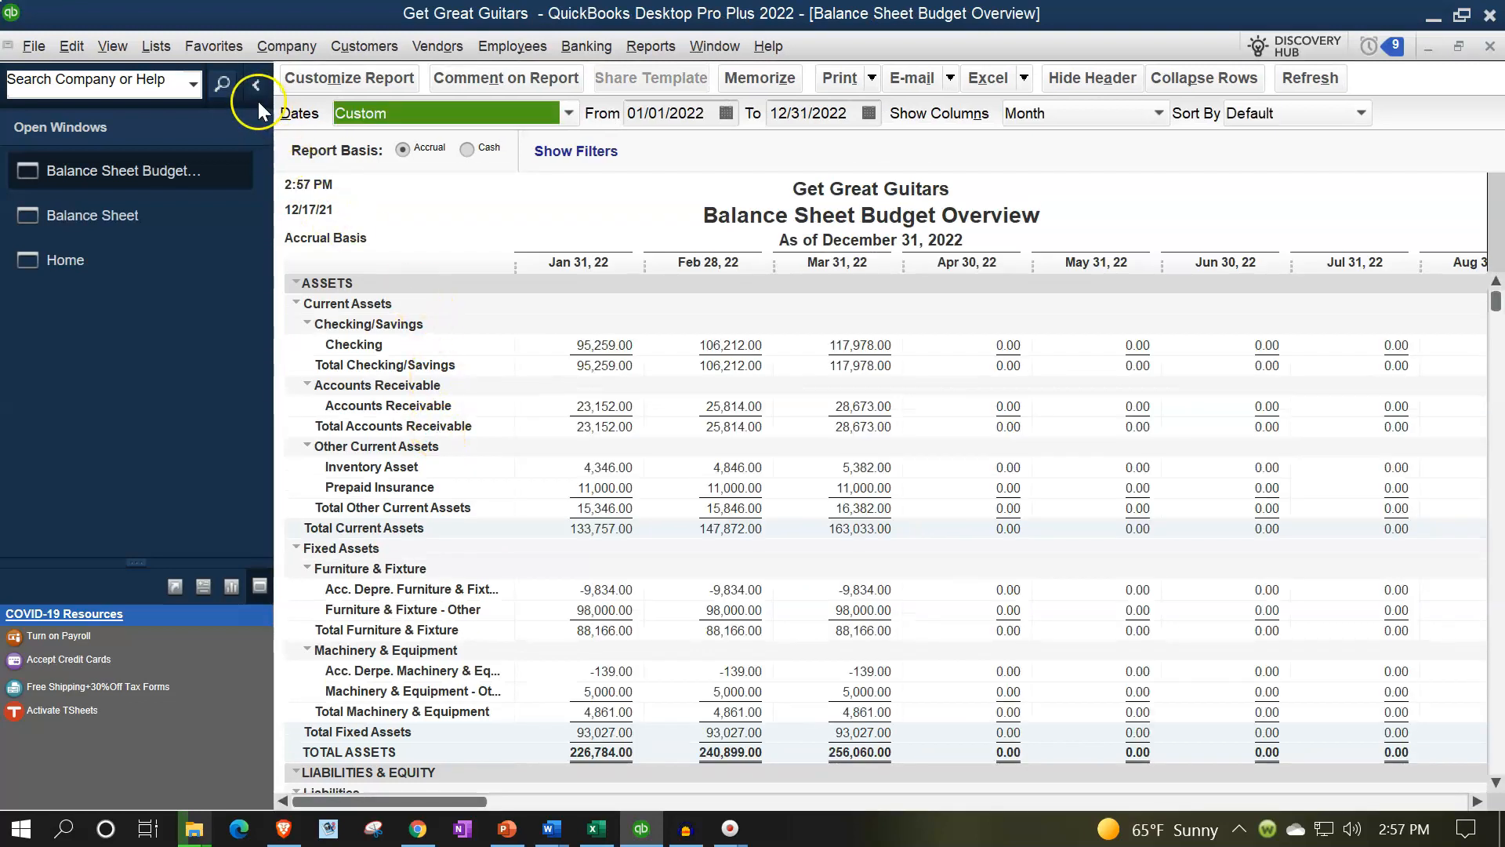
- Set the Balance Sheet Budget Overview report's date range from 01/01/2022 to 03/31/2022 and review its assets, liabilities and equity
left_click(257, 86)
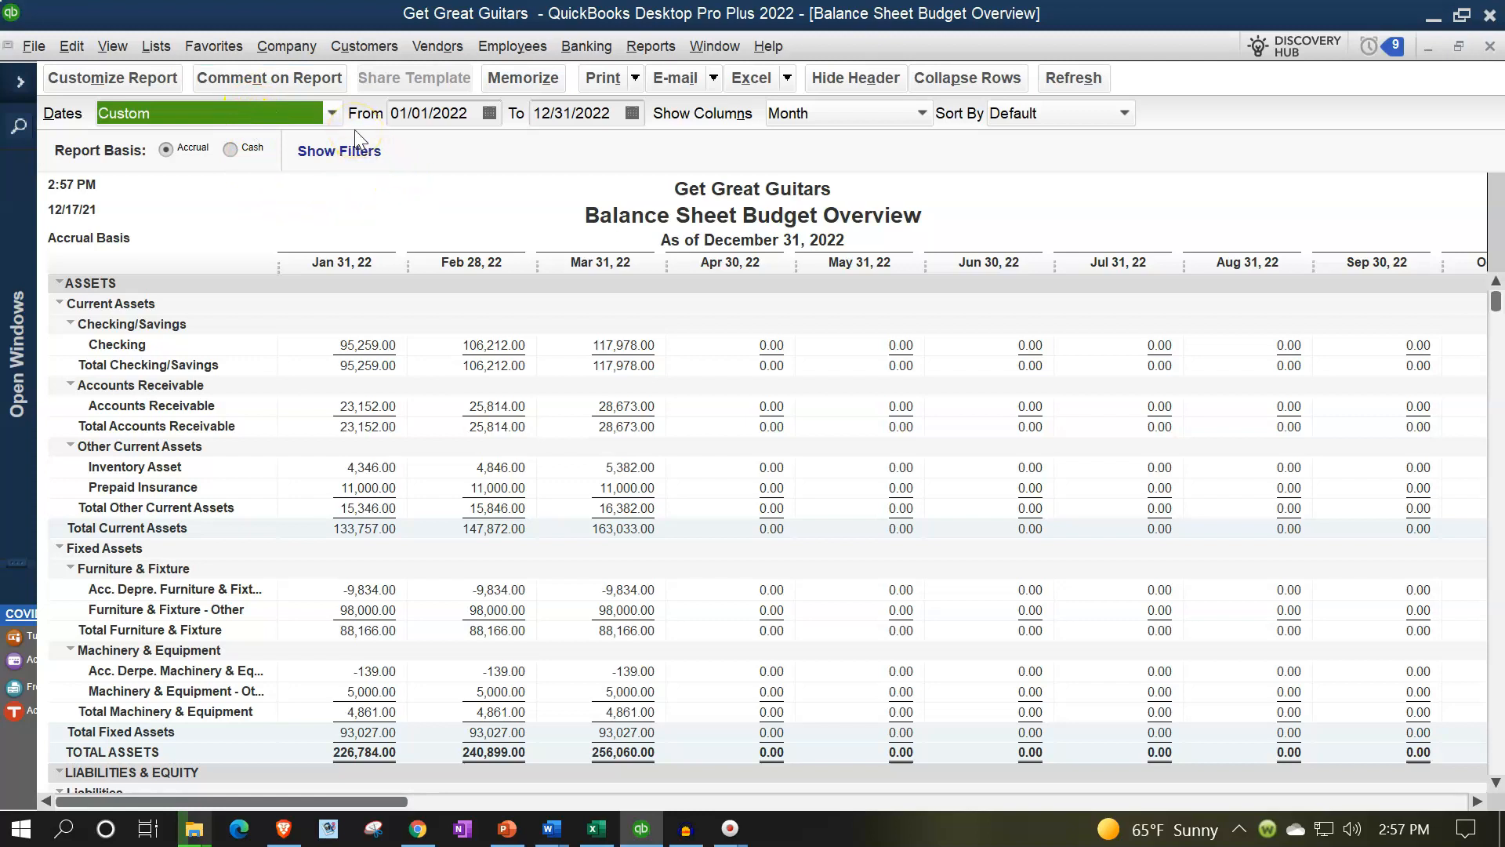
left_click(471, 112)
type("010")
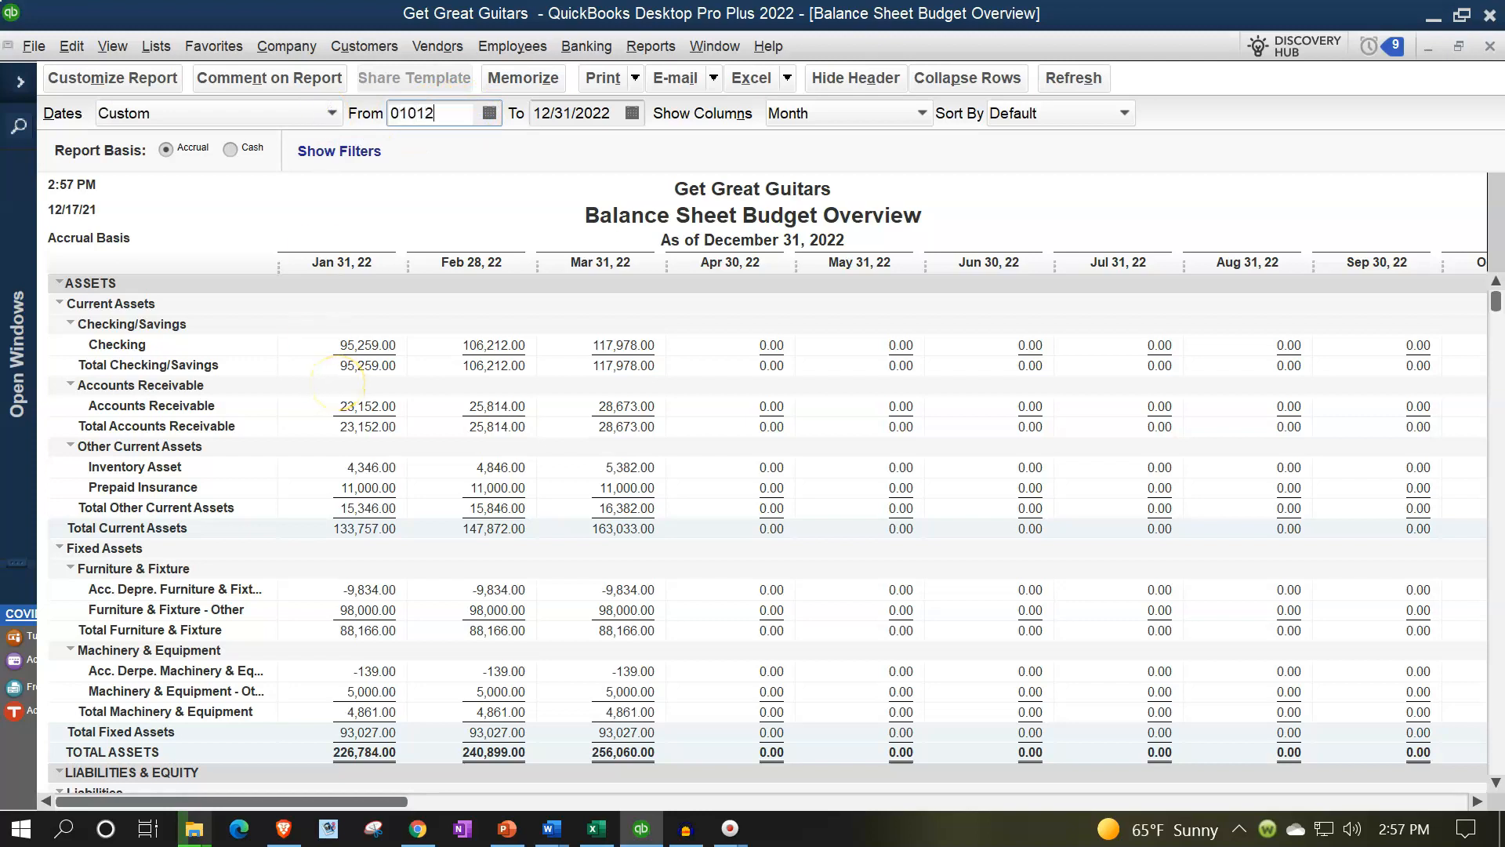
key("Tab")
type("0")
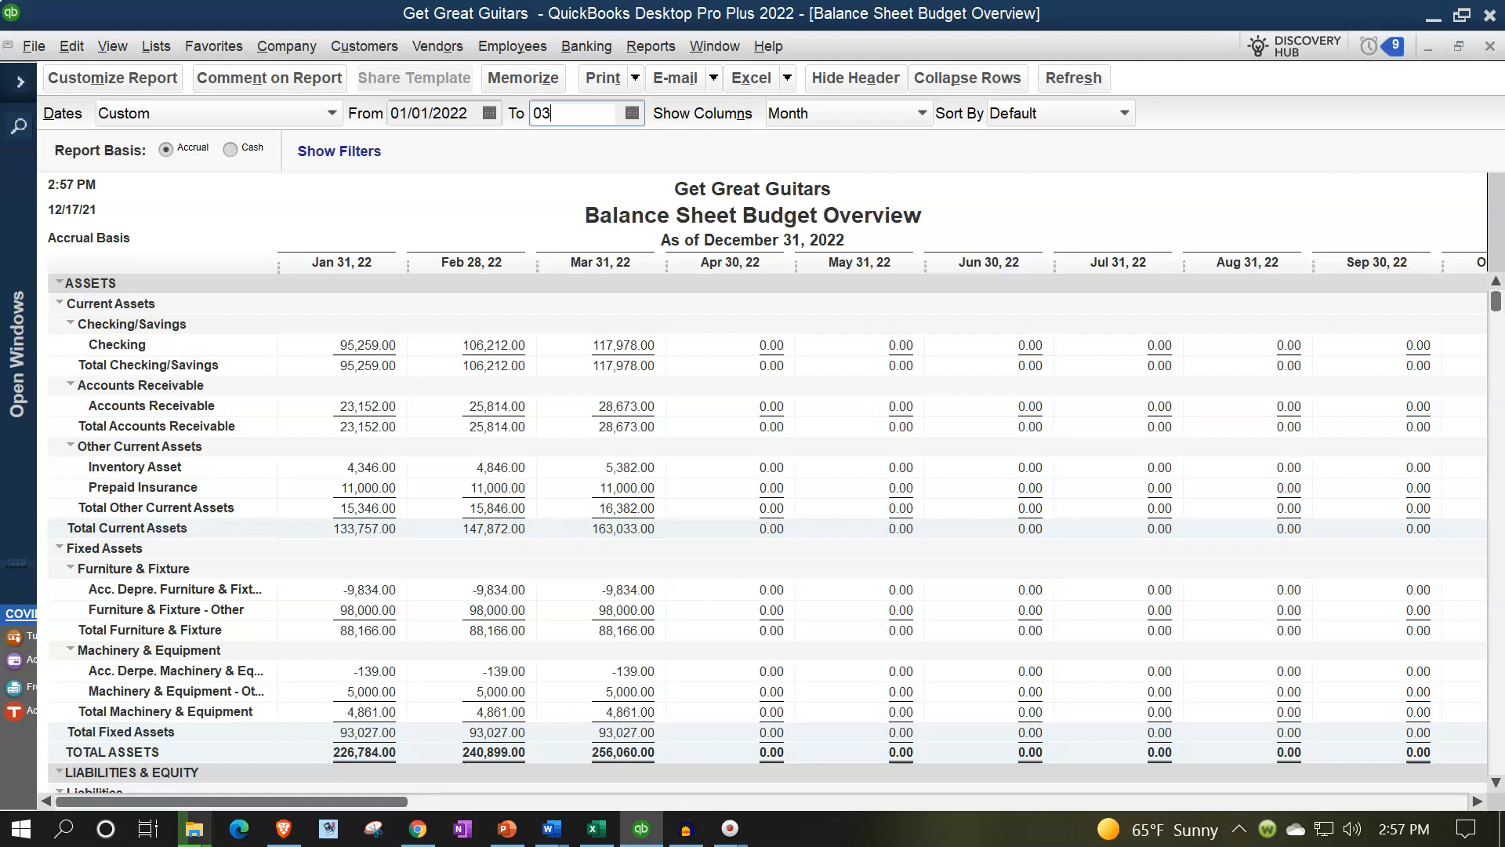
type("3/31/202")
key("Tab")
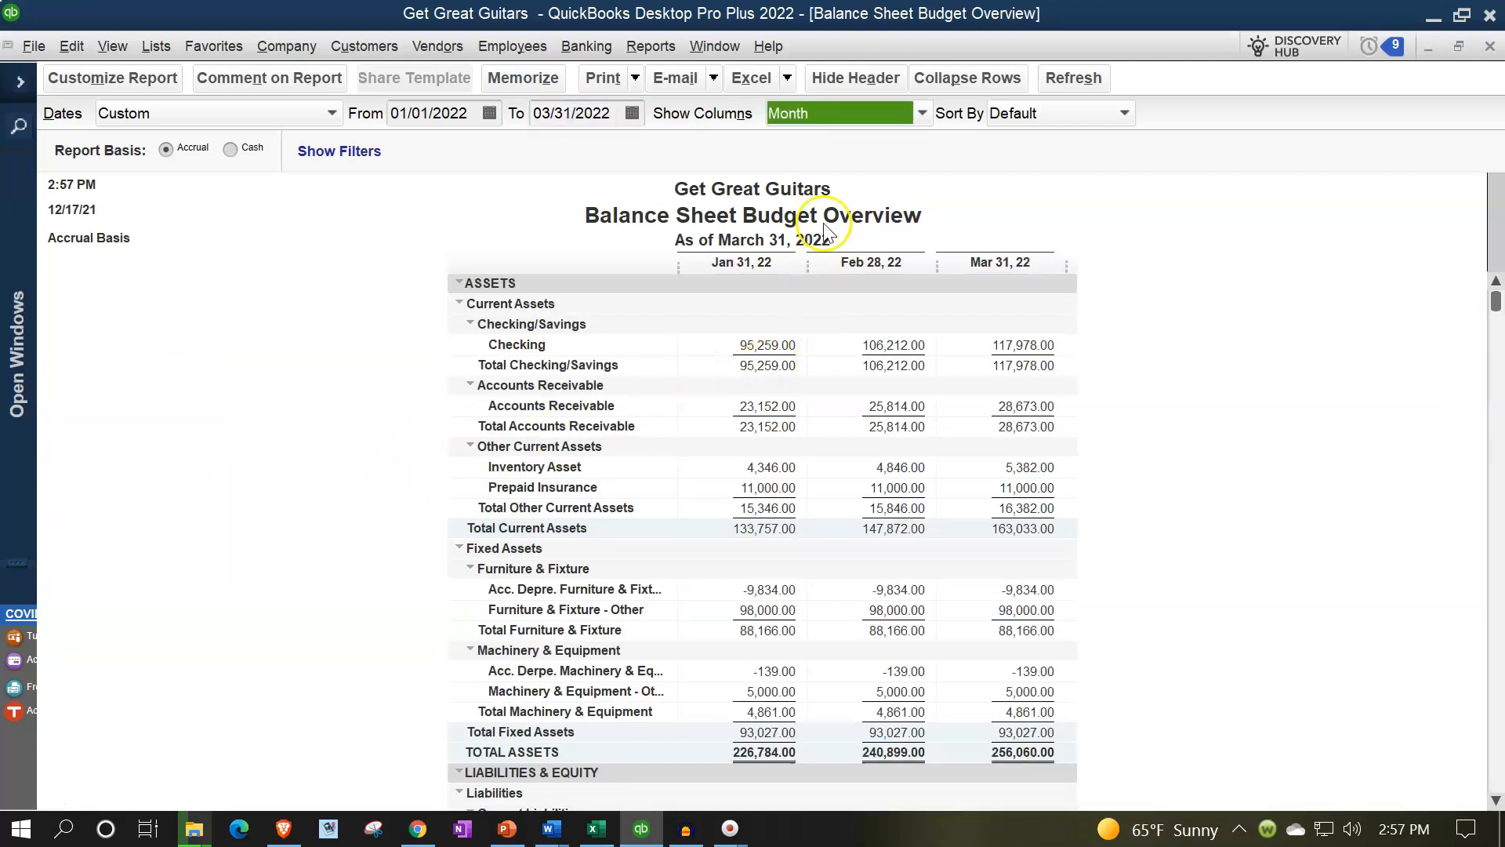
scroll(976, 515, "down", 11)
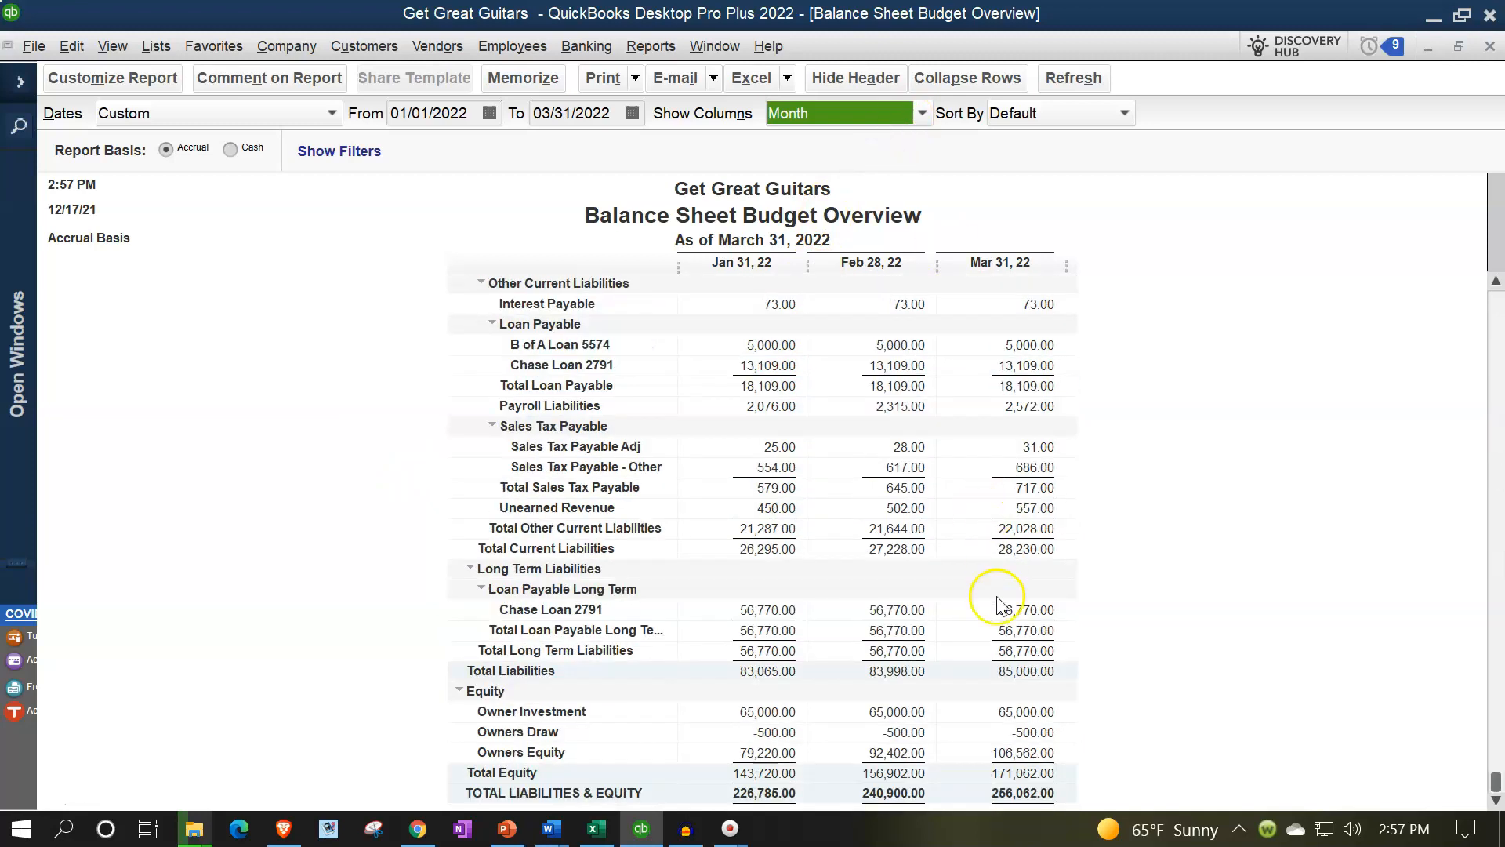
scroll(792, 627, "up", 4)
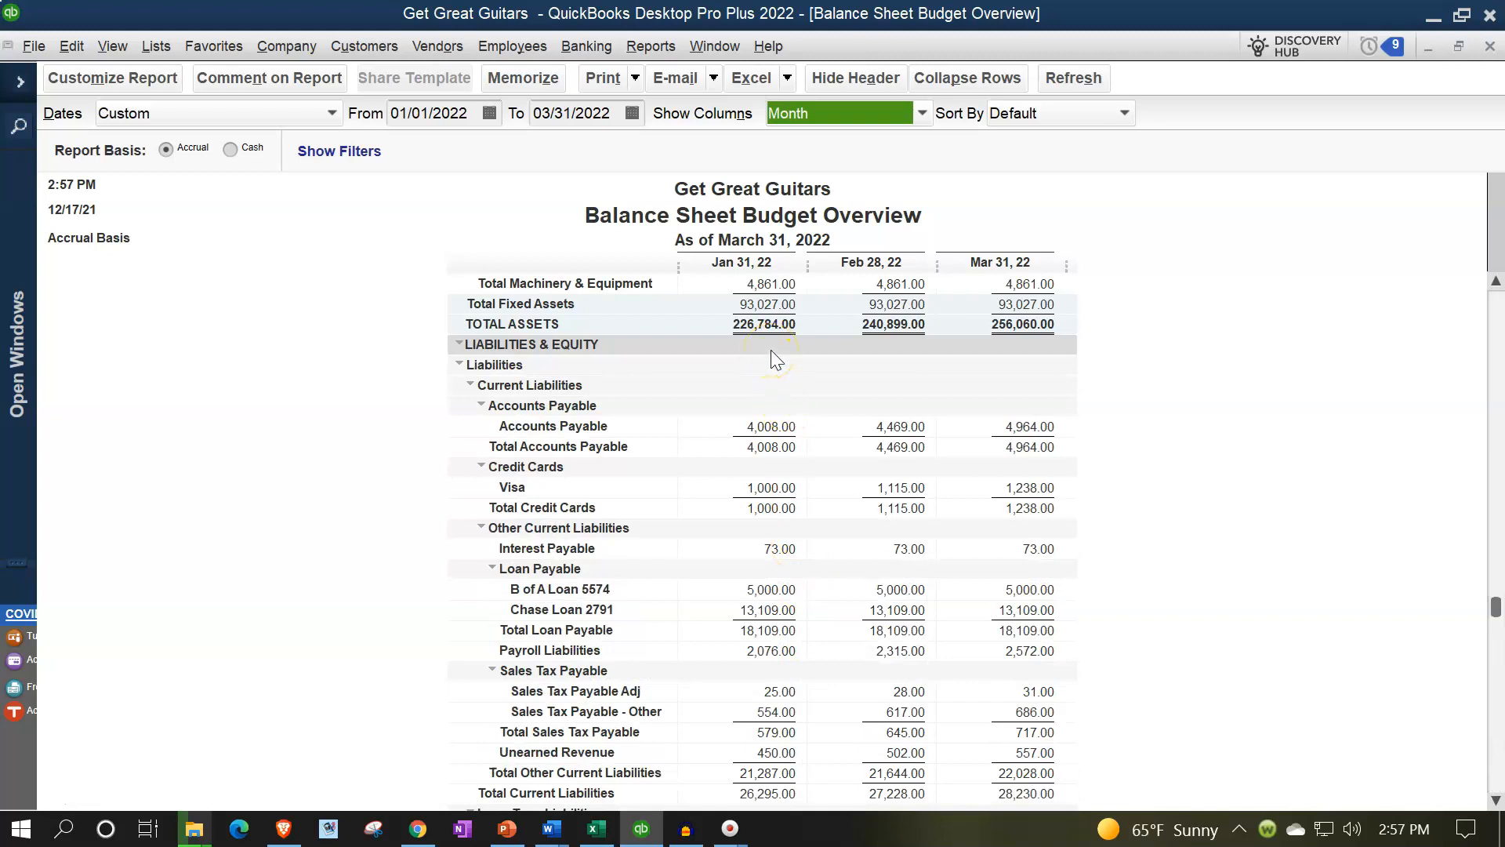
- Compare total assets with total liabilities and equity for each month in the Balance Sheet Budget Overview report
scroll(770, 349, "down", 4)
scroll(901, 659, "up", 5)
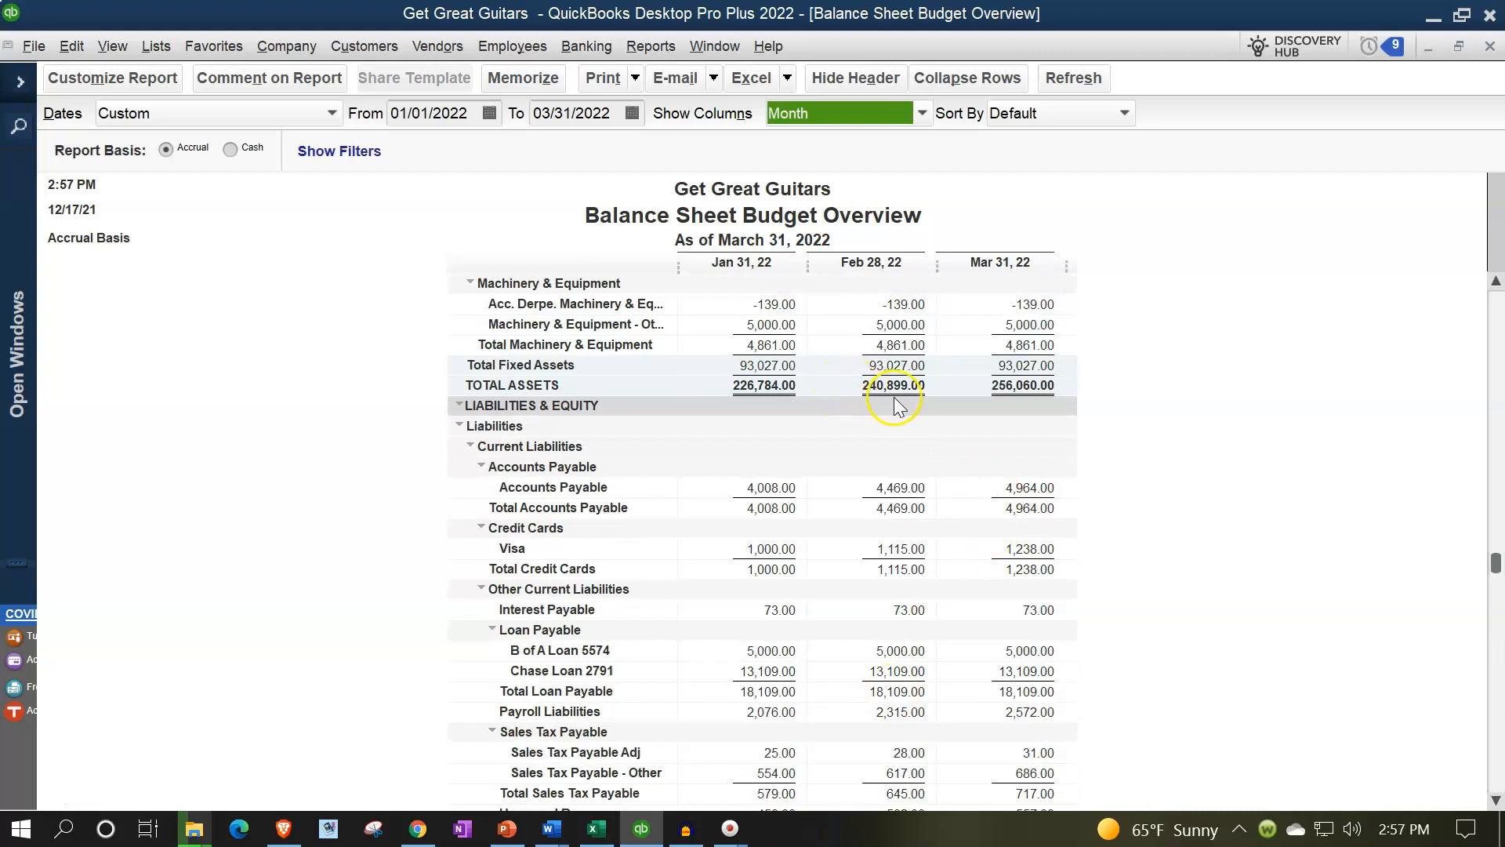
scroll(897, 404, "down", 5)
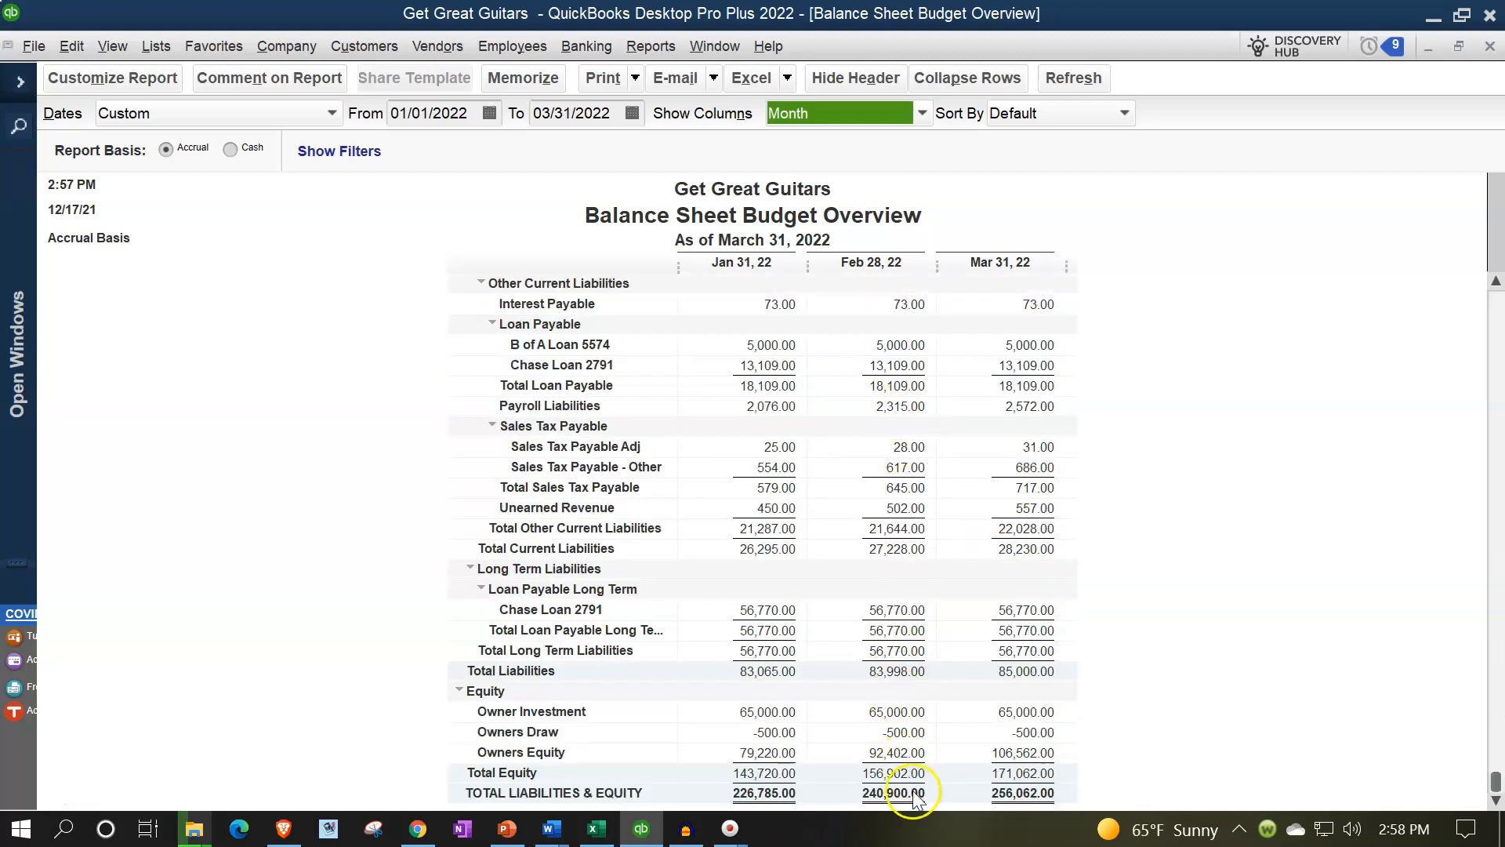
scroll(972, 749, "up", 3)
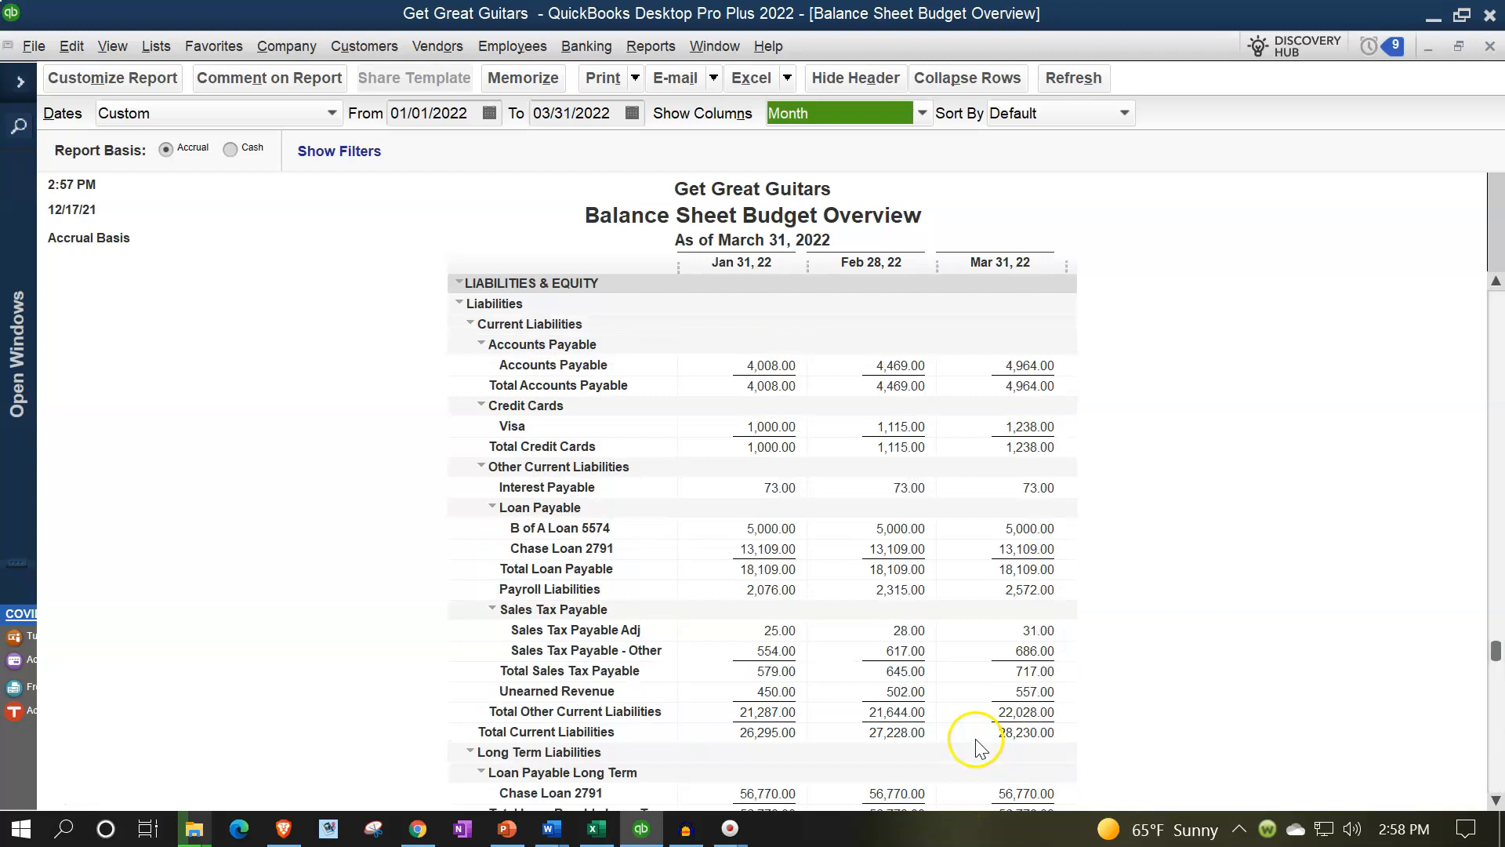
scroll(976, 749, "up", 4)
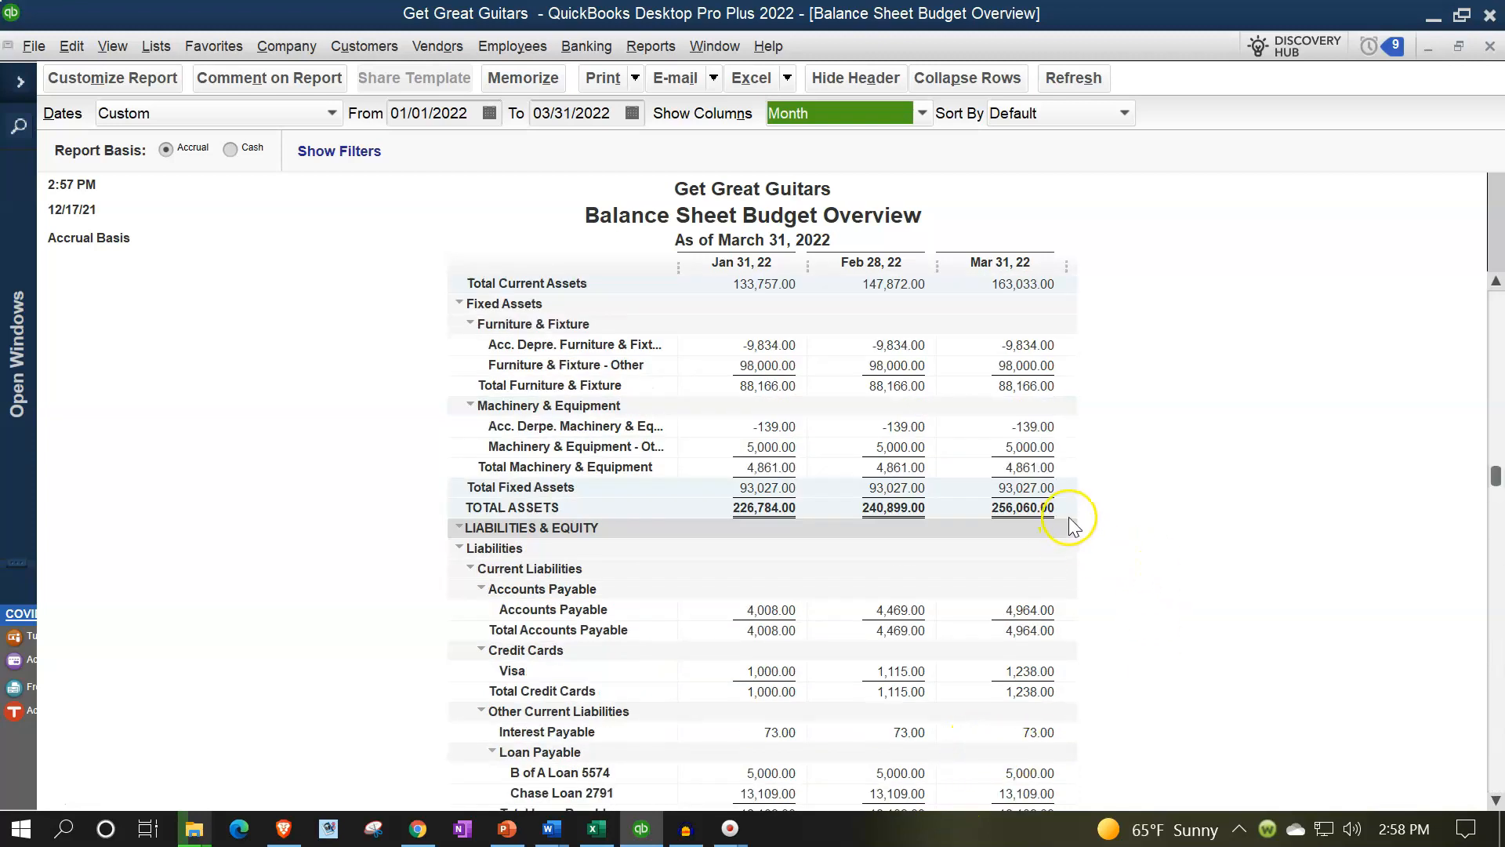
scroll(1071, 514, "down", 1)
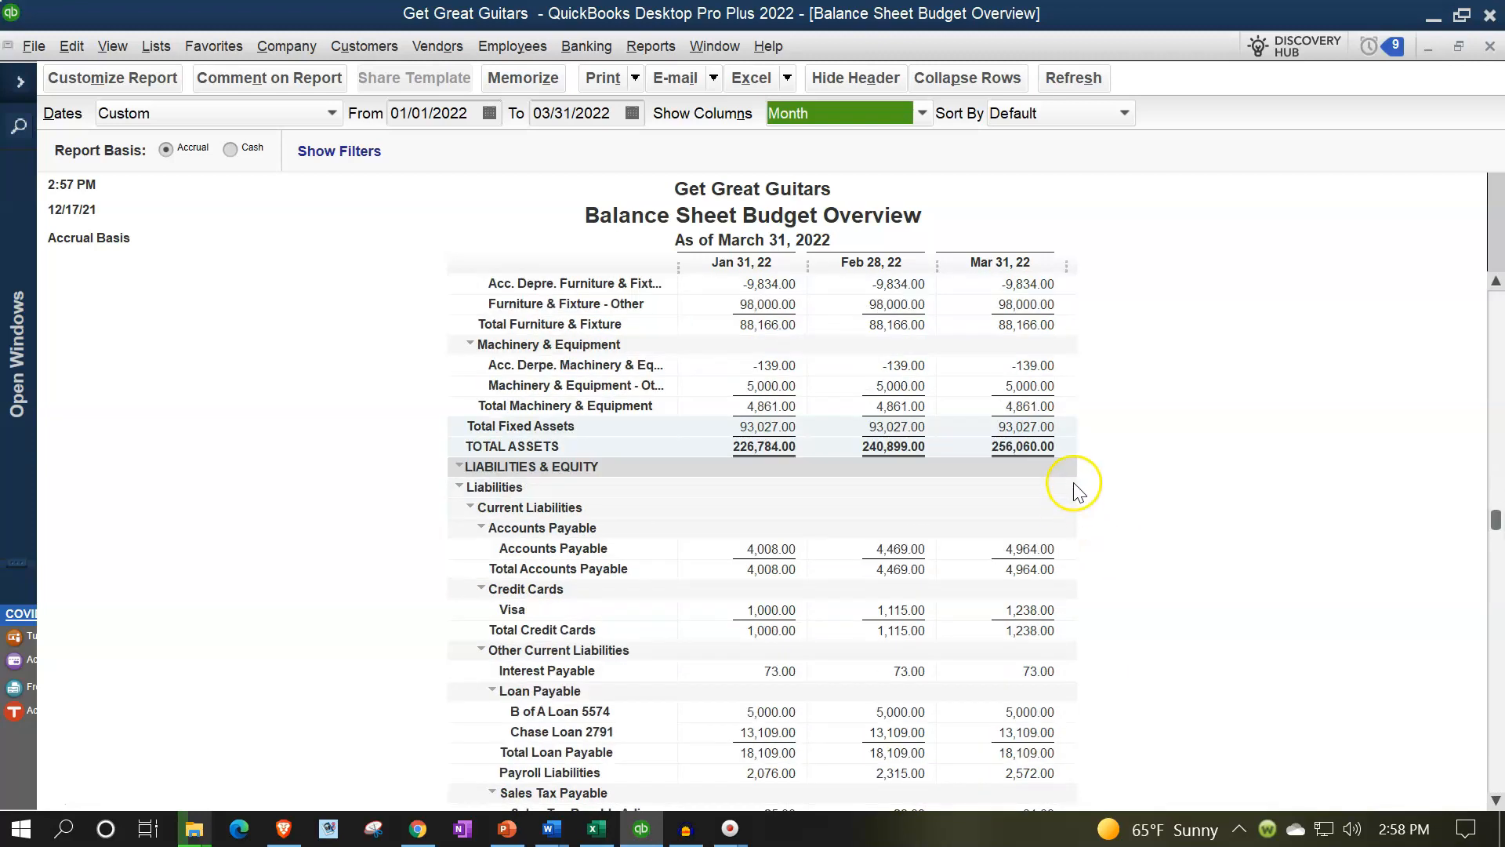
scroll(1076, 462, "down", 5)
scroll(1080, 469, "up", 4)
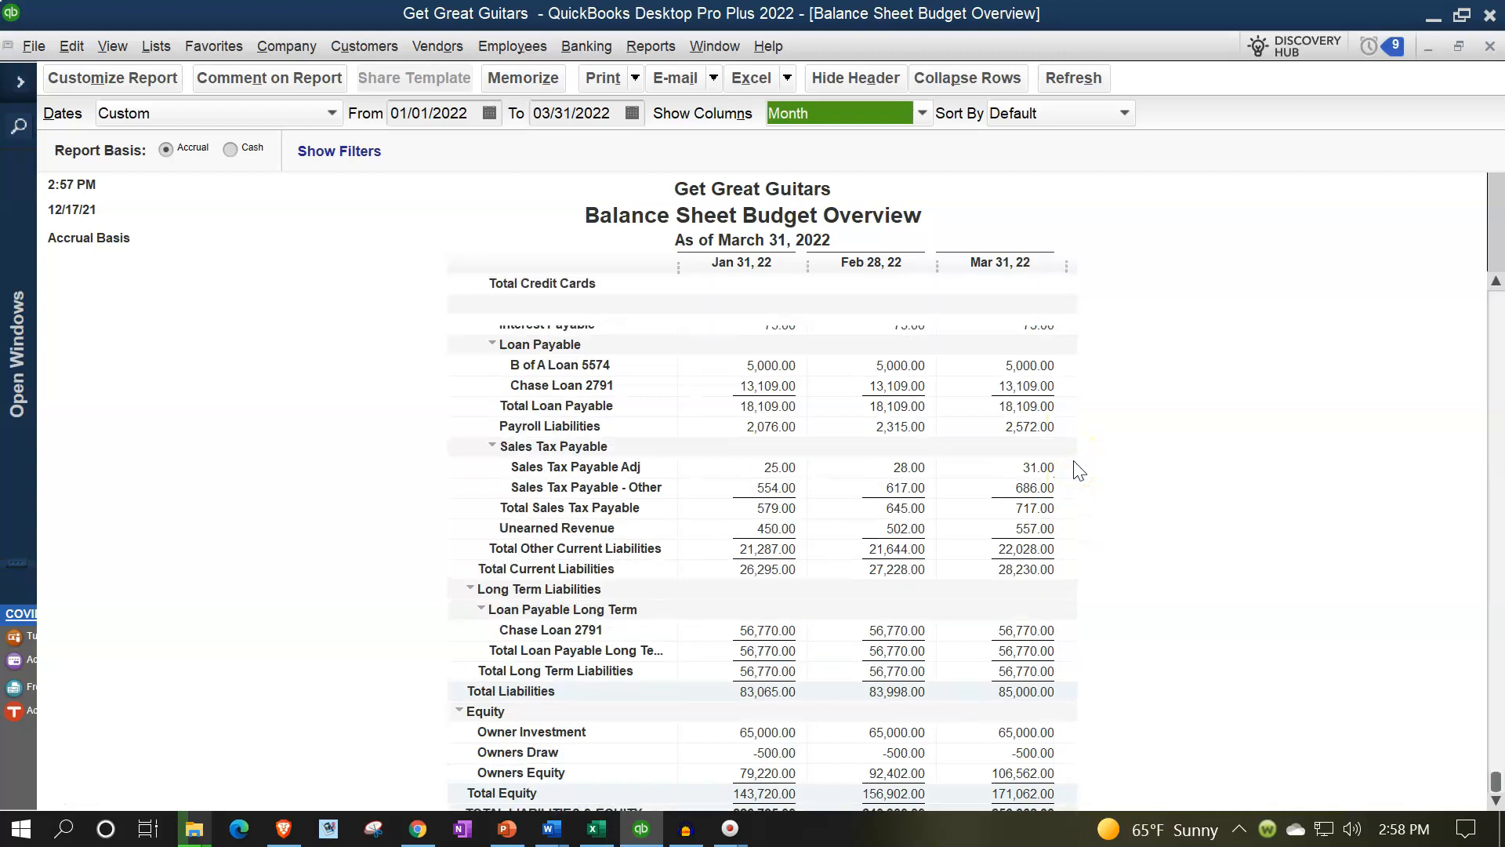
scroll(1080, 470, "down", 4)
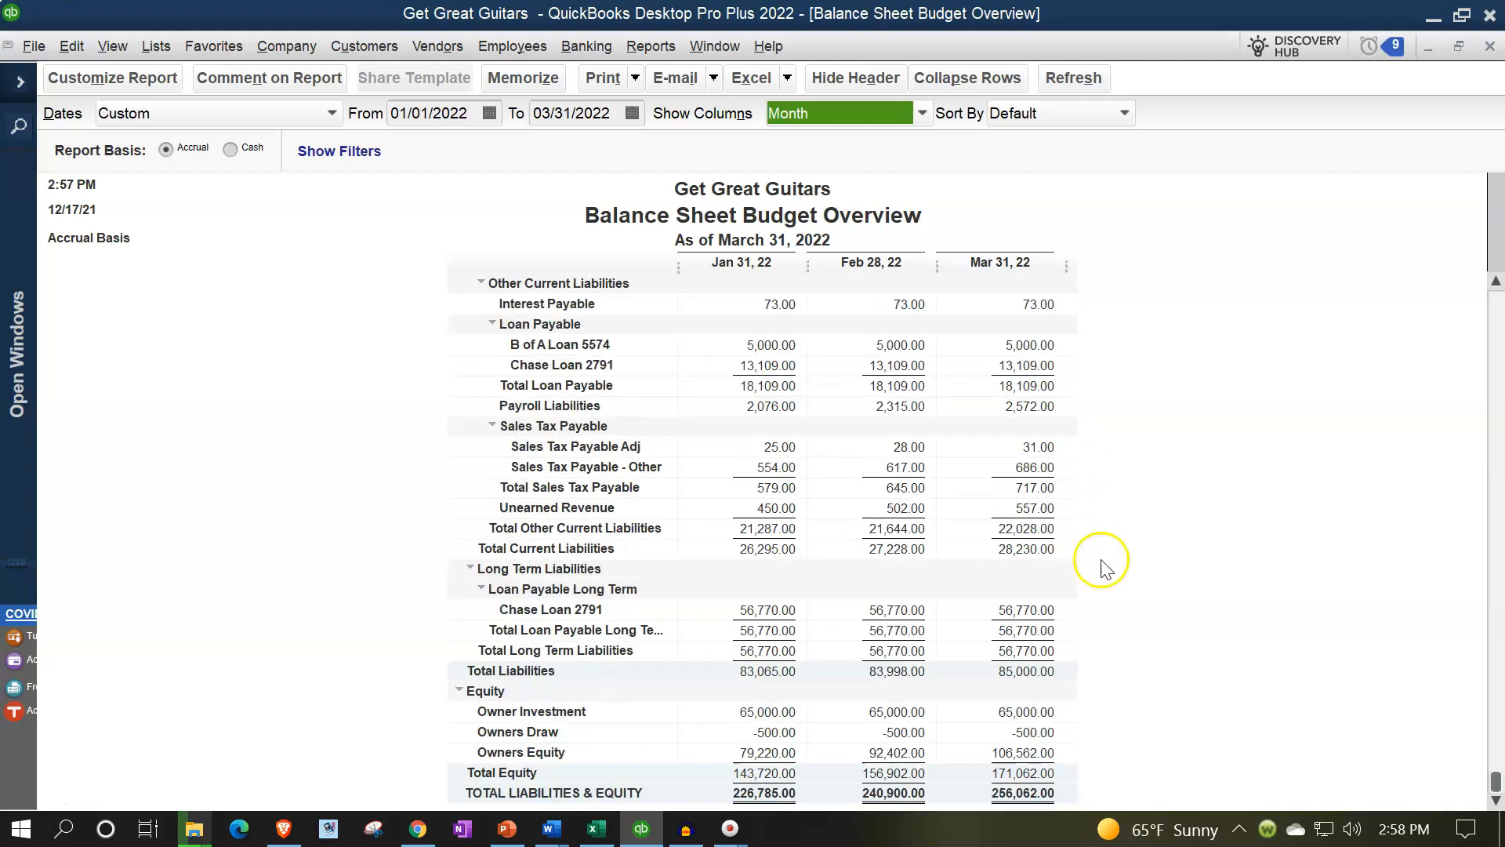
scroll(1072, 797, "up", 4)
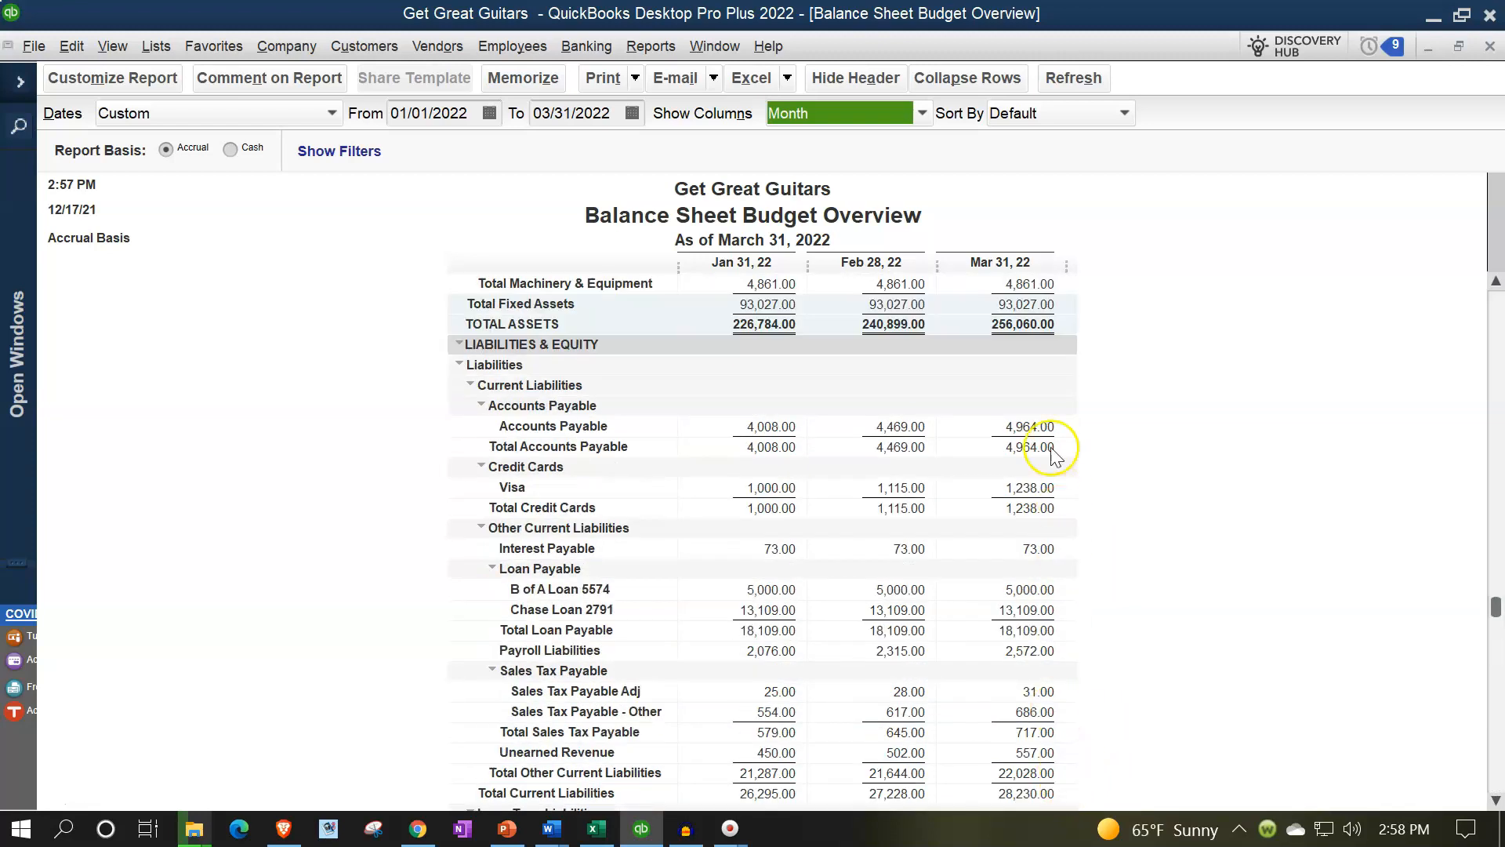
scroll(1055, 345, "down", 4)
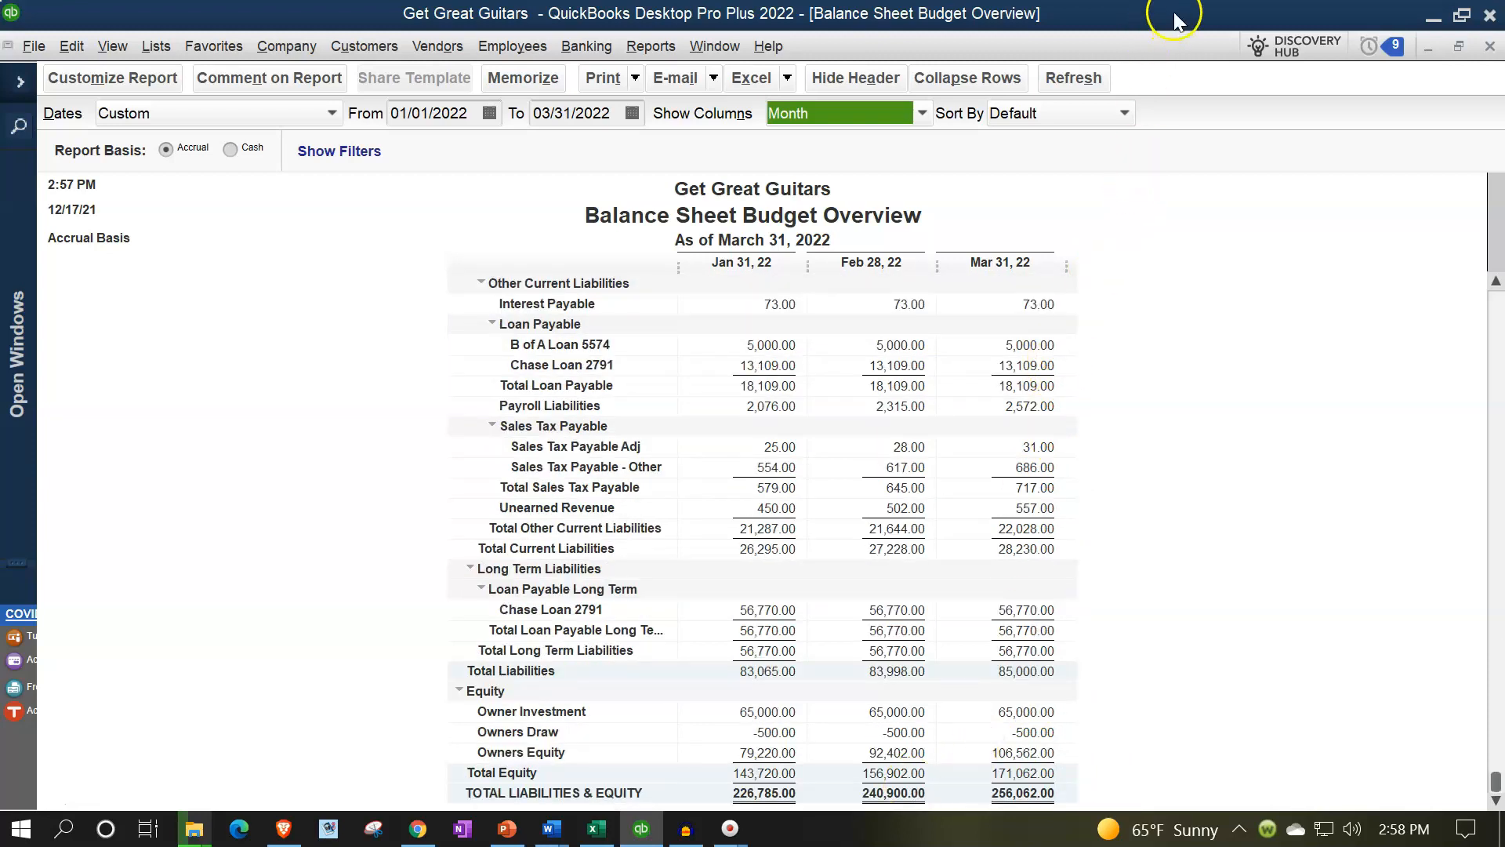
- Place the budget report beside the Excel budget workbook and unhide the columns between A and G on the BS sheet
left_click_drag(1176, 22, 4, 259)
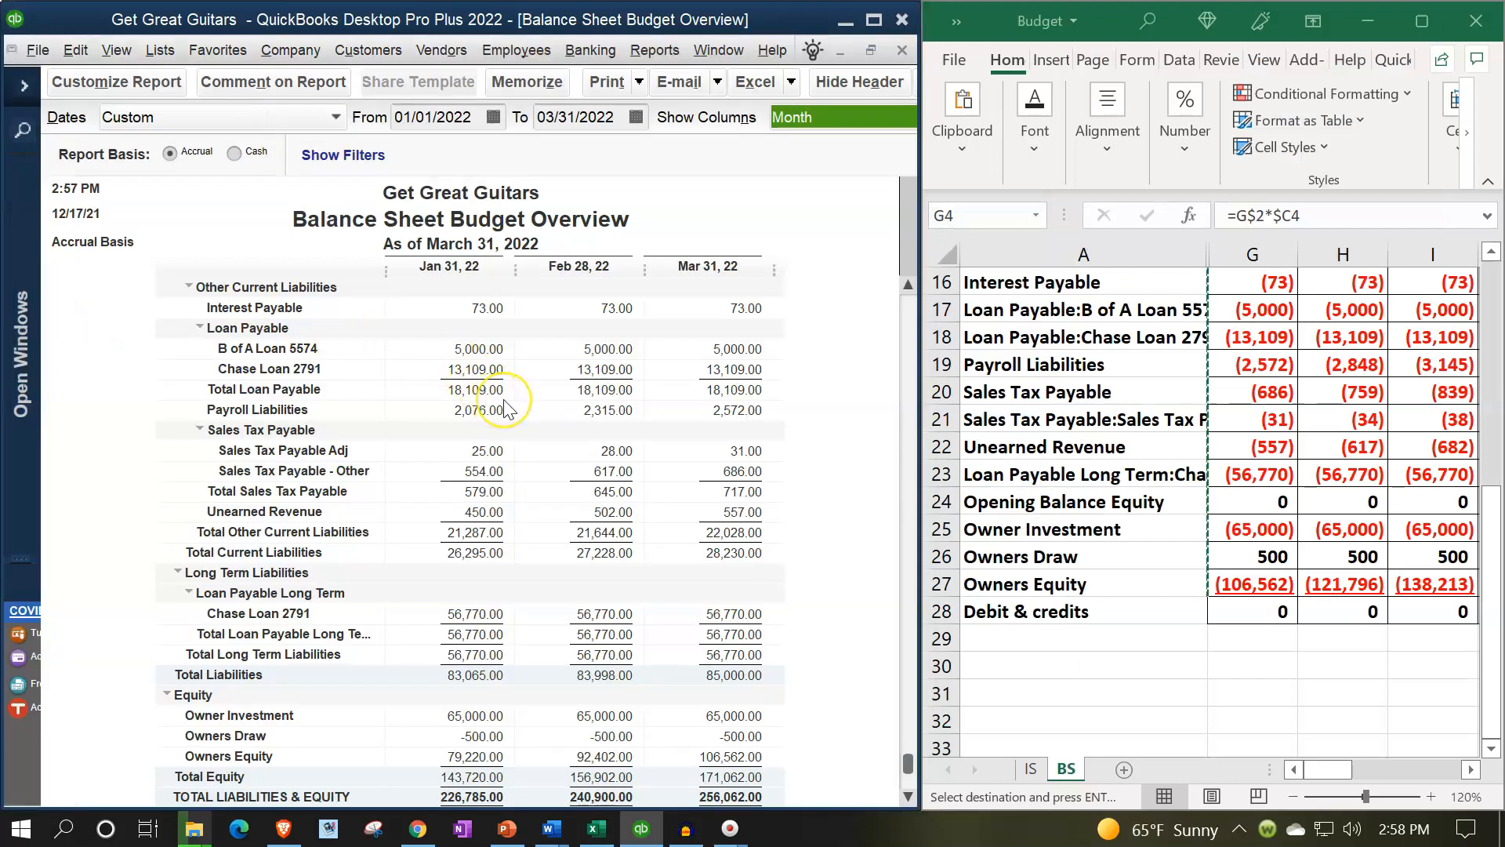
scroll(504, 408, "down", 1)
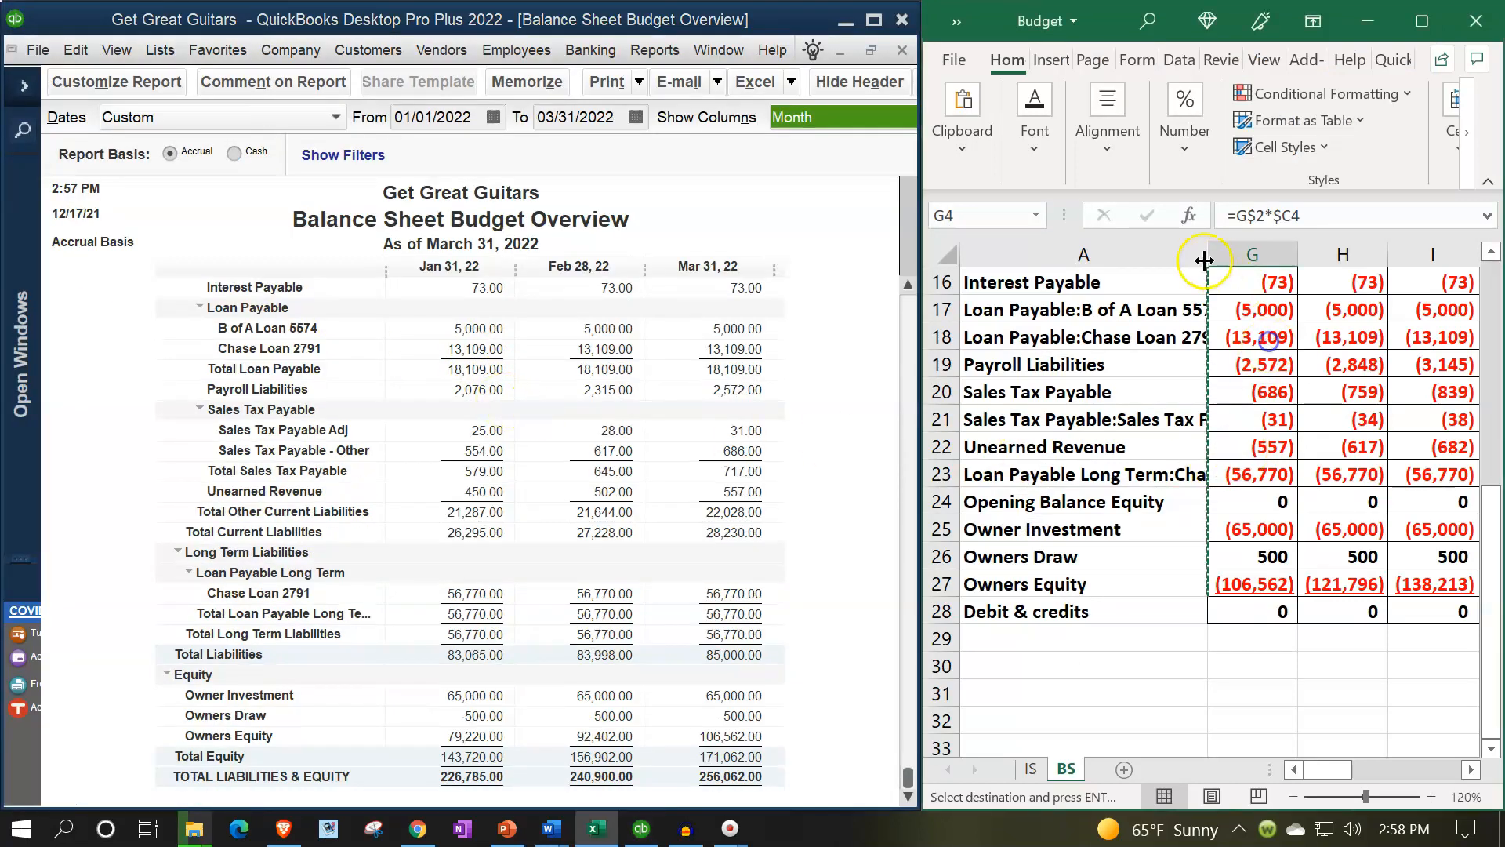
left_click(1190, 258)
left_click_drag(1191, 258, 1250, 259)
right_click(1184, 455)
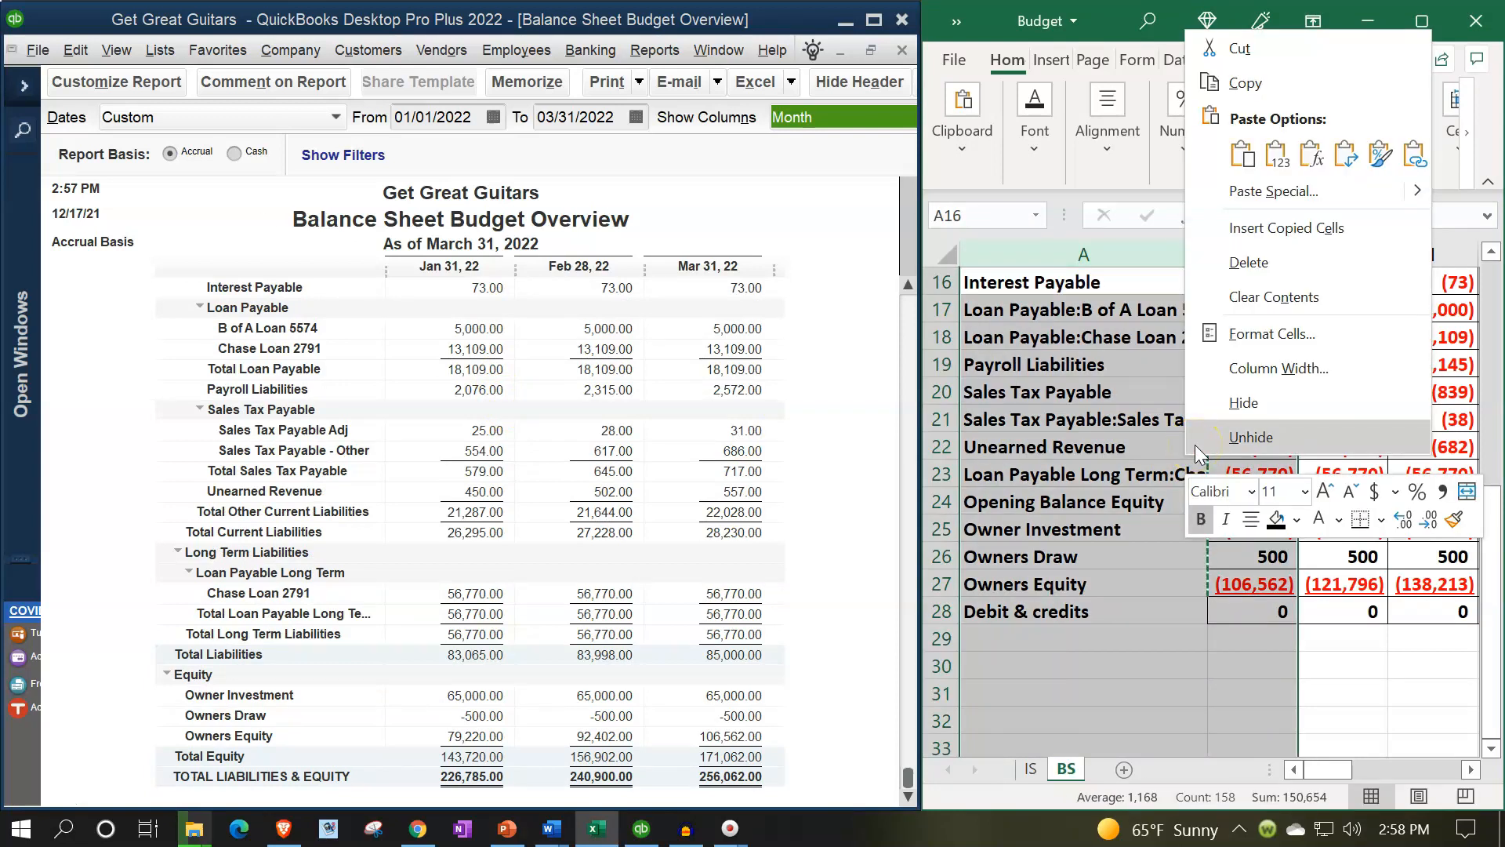
left_click(1195, 445)
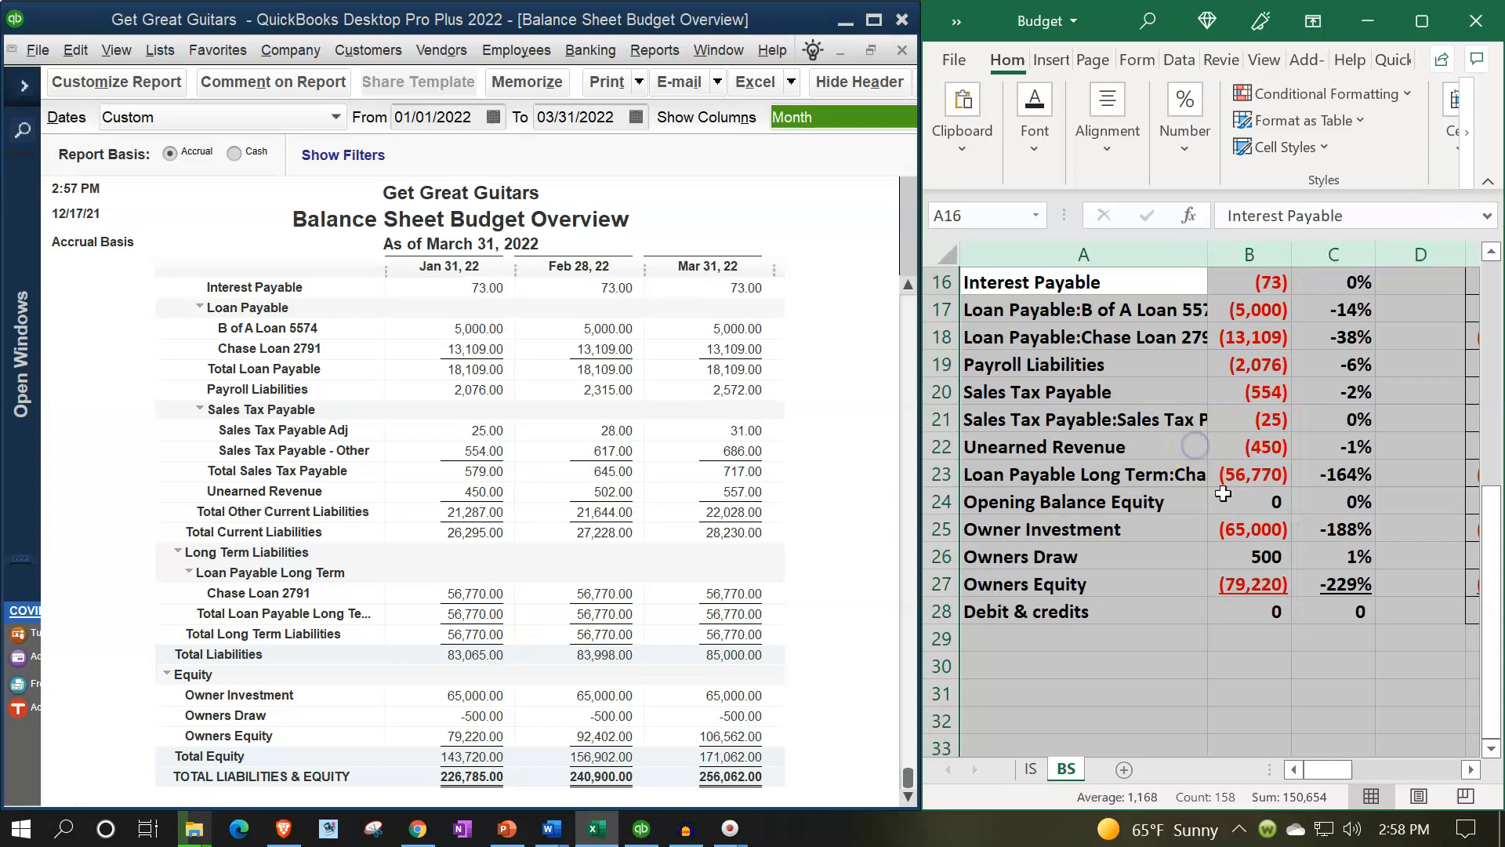
- Hide columns B through E on the BS sheet so the Feb column sits beside the account names
scroll(1231, 471, "up", 5)
left_click_drag(1255, 249, 1169, 311)
right_click(1051, 461)
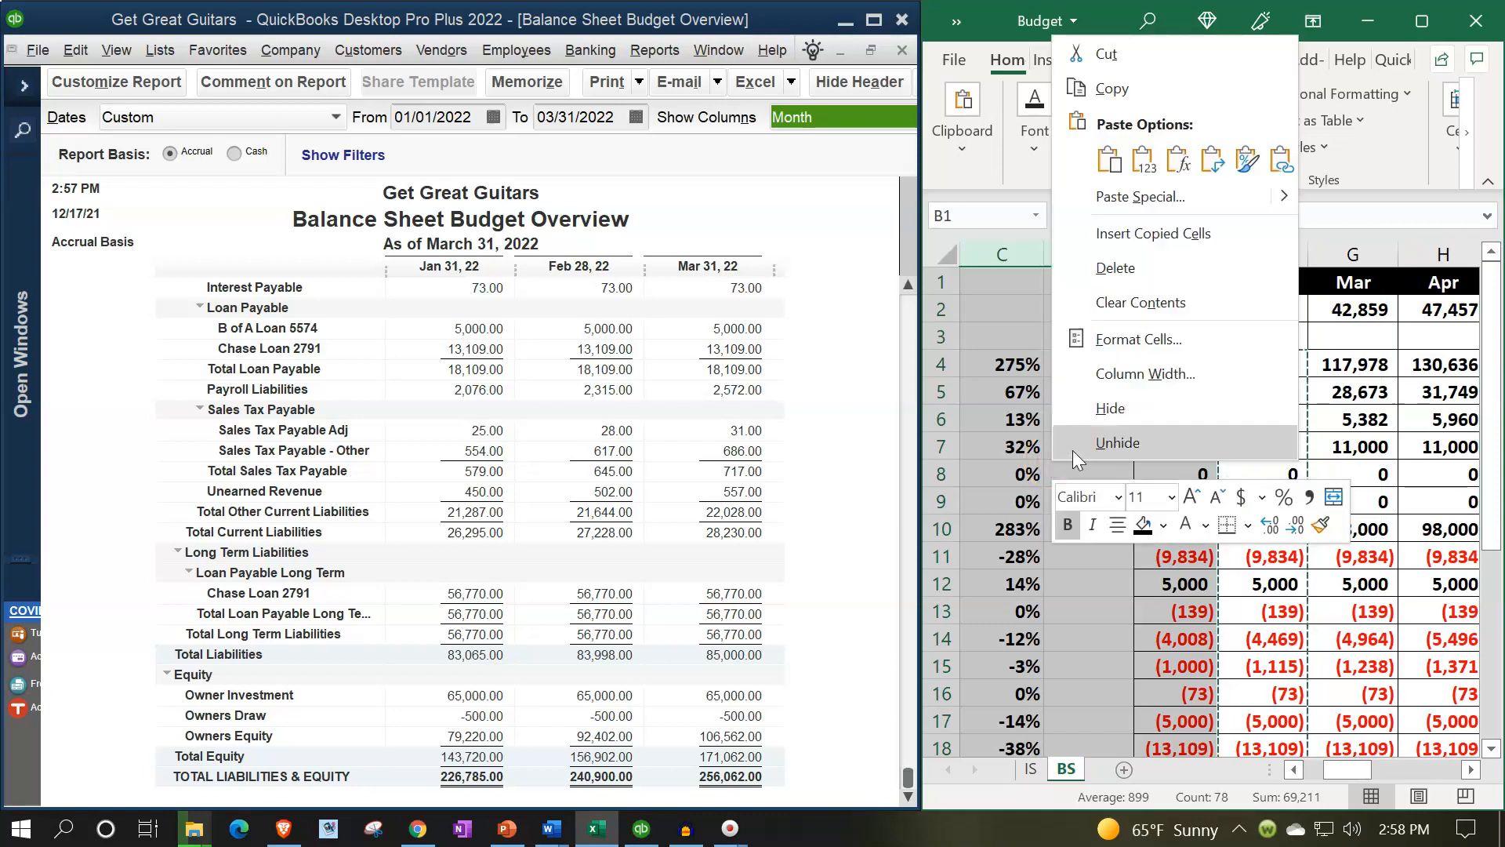
left_click(1107, 408)
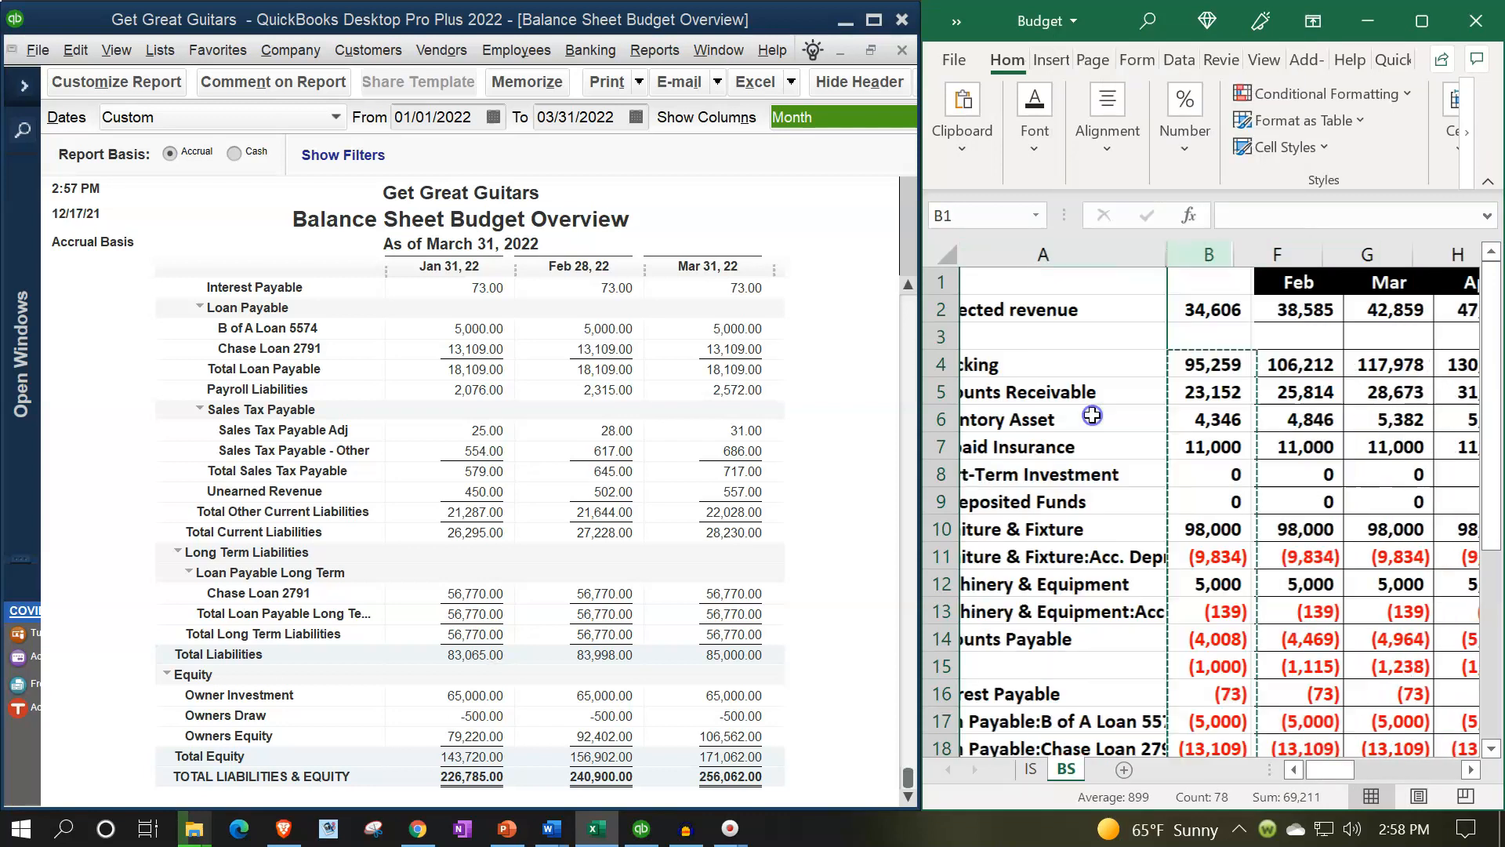
left_click(1097, 422)
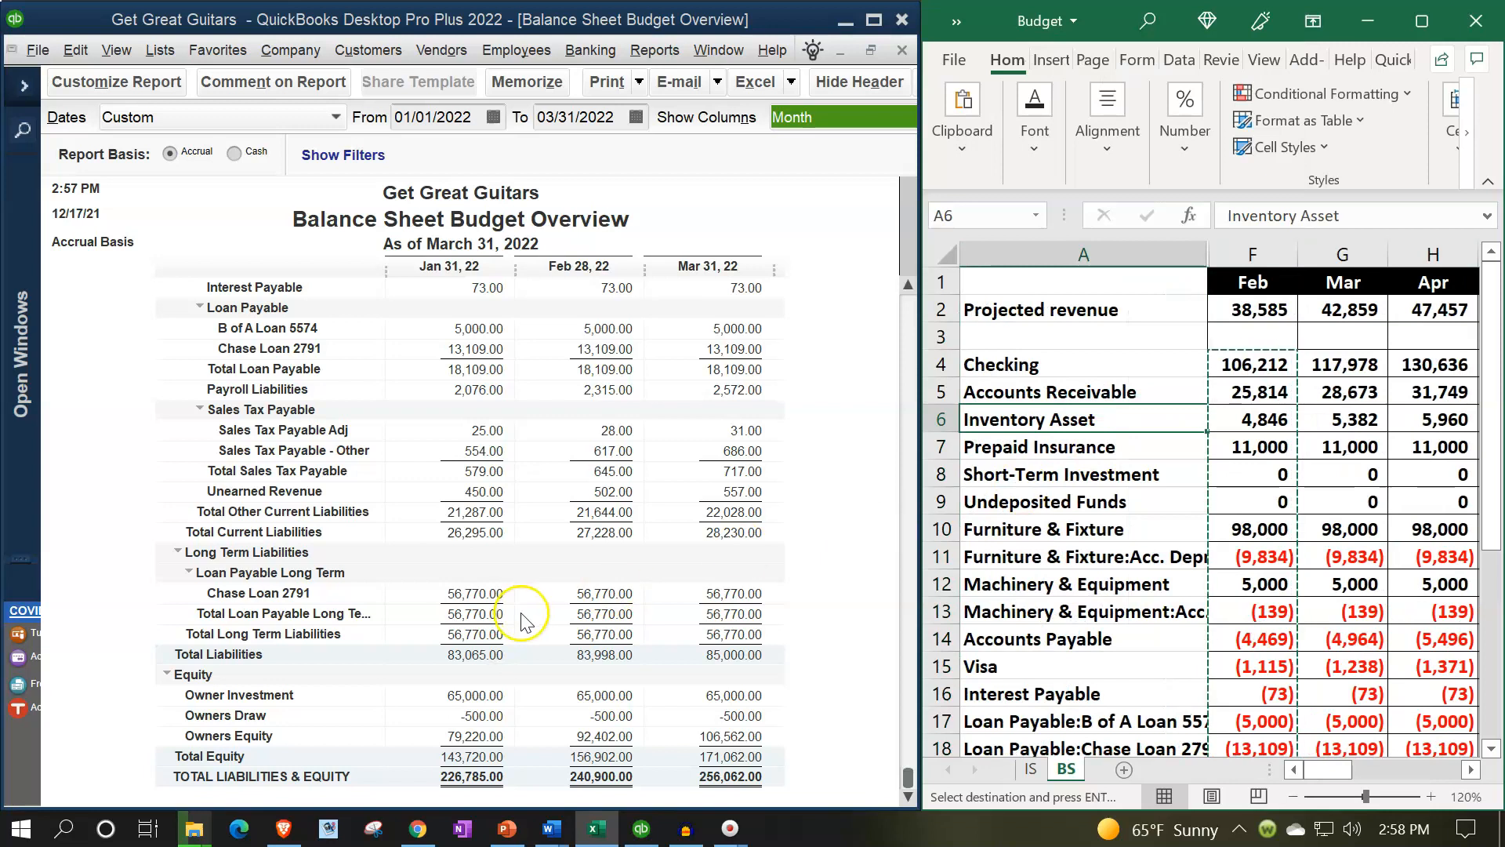
- Sum the worksheet's Feb asset balances in F4:F13 by selecting them and compare with the report's February total assets and total liabilities and equity
scroll(520, 616, "up", 10)
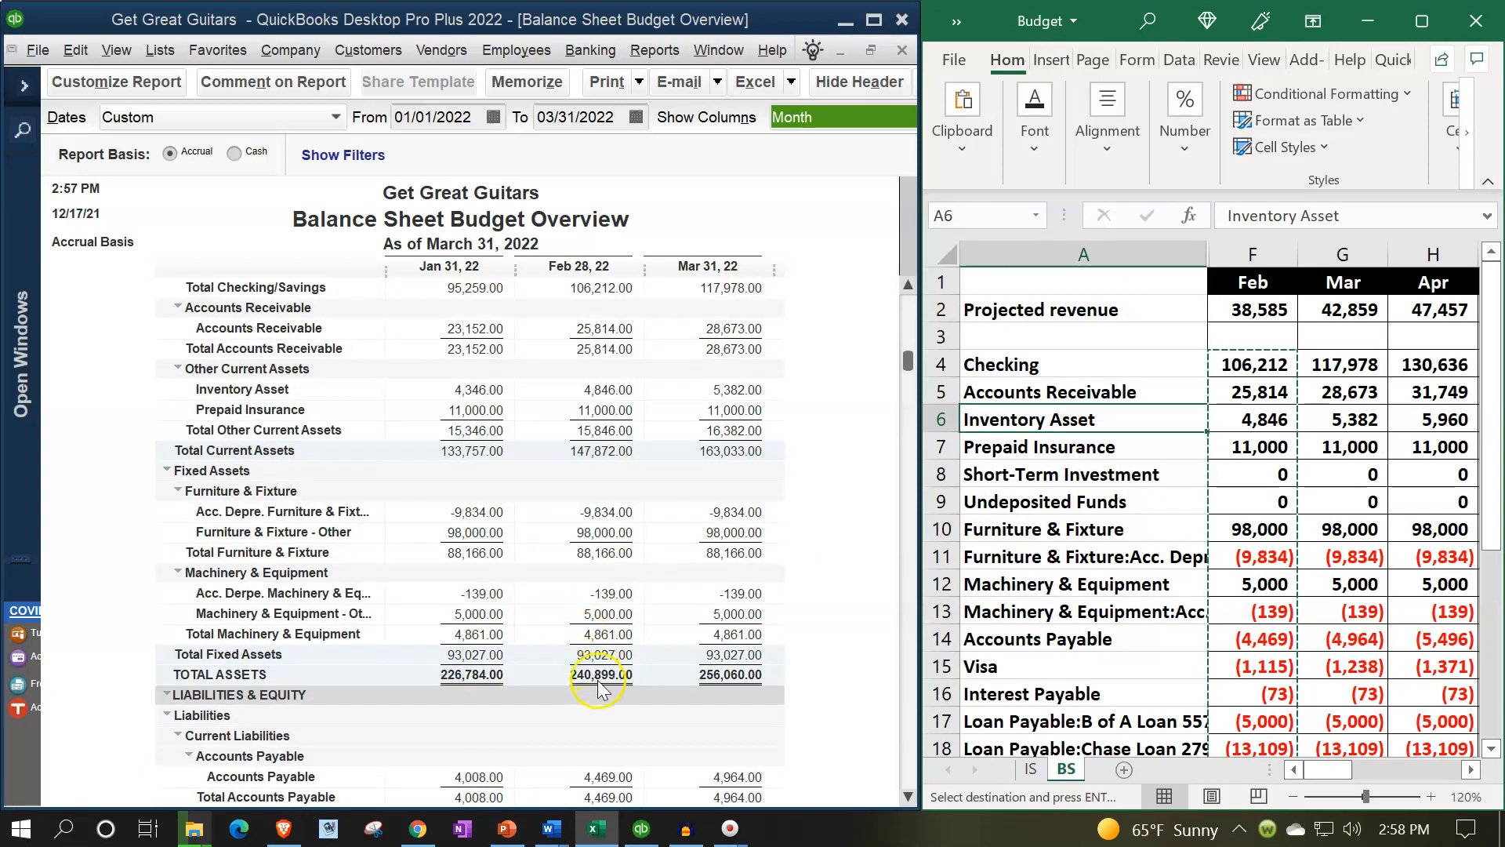
left_click(1137, 443)
left_click_drag(1265, 363, 1243, 487)
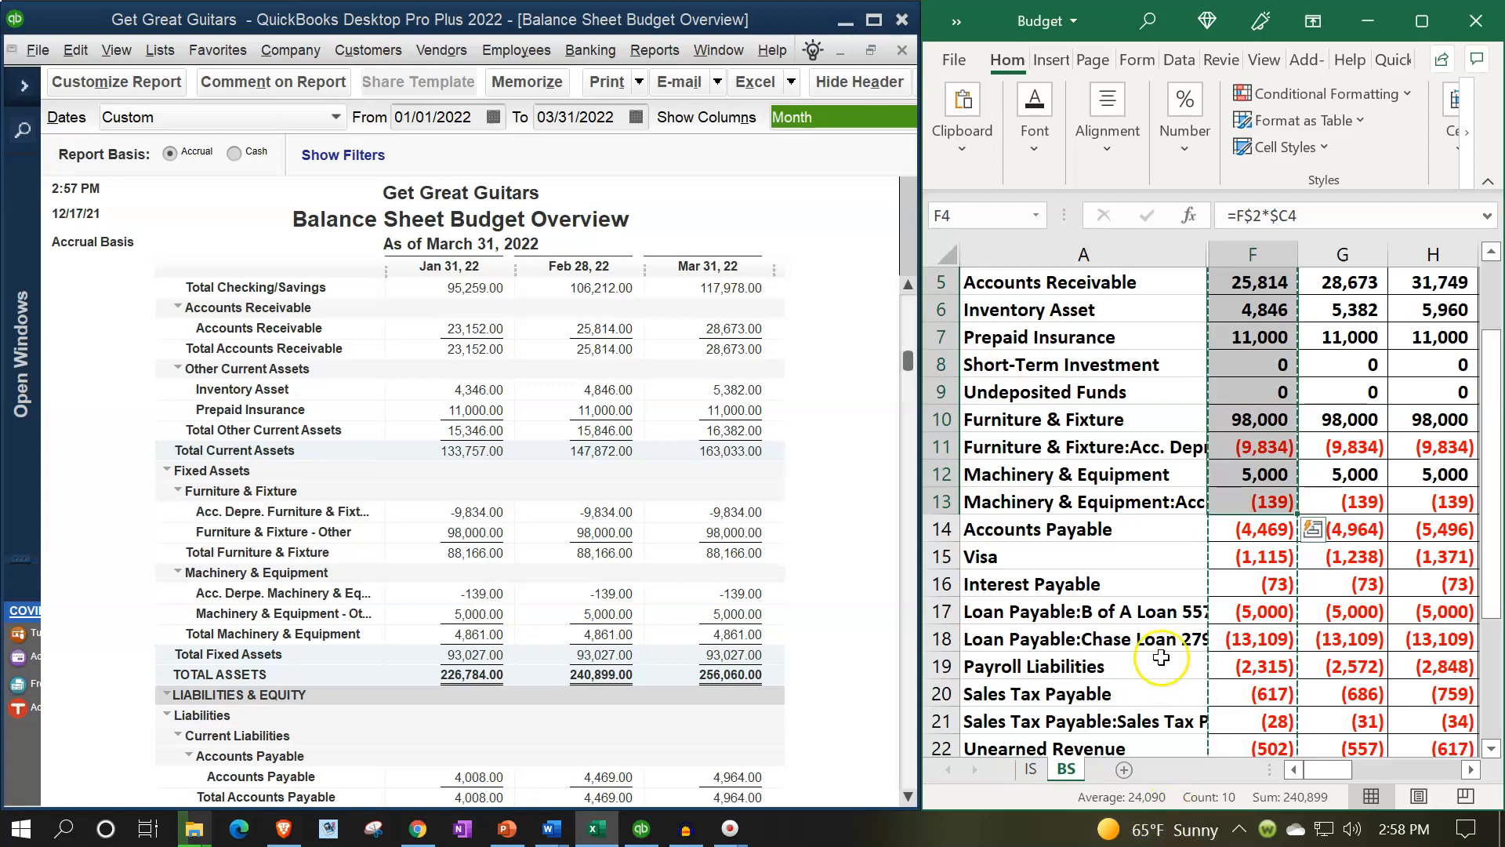
key("XF86Calculator")
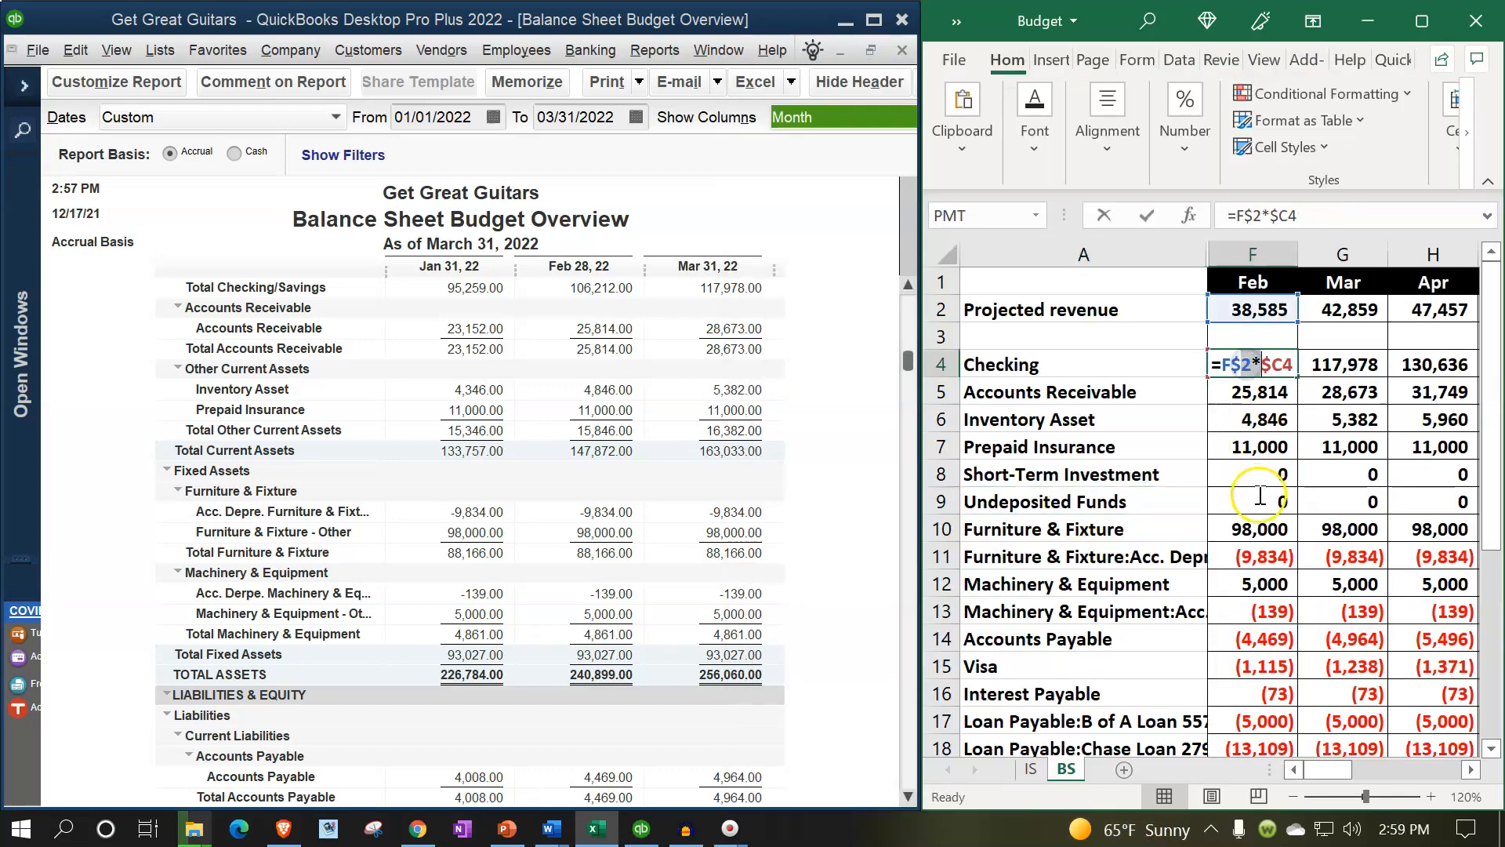
key("Return")
left_click_drag(1259, 363, 1268, 609)
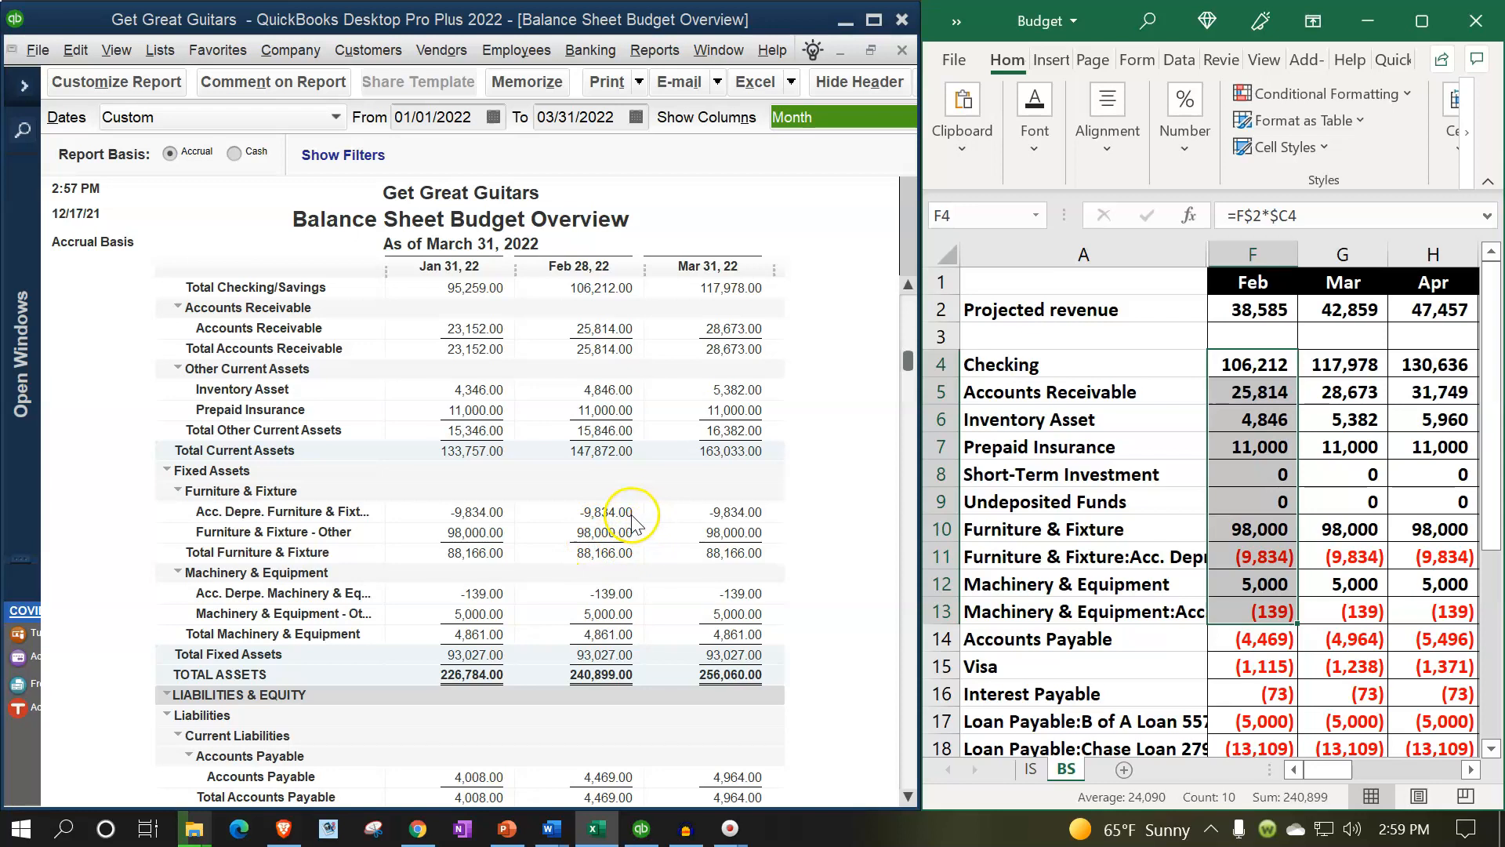
scroll(634, 524, "down", 1)
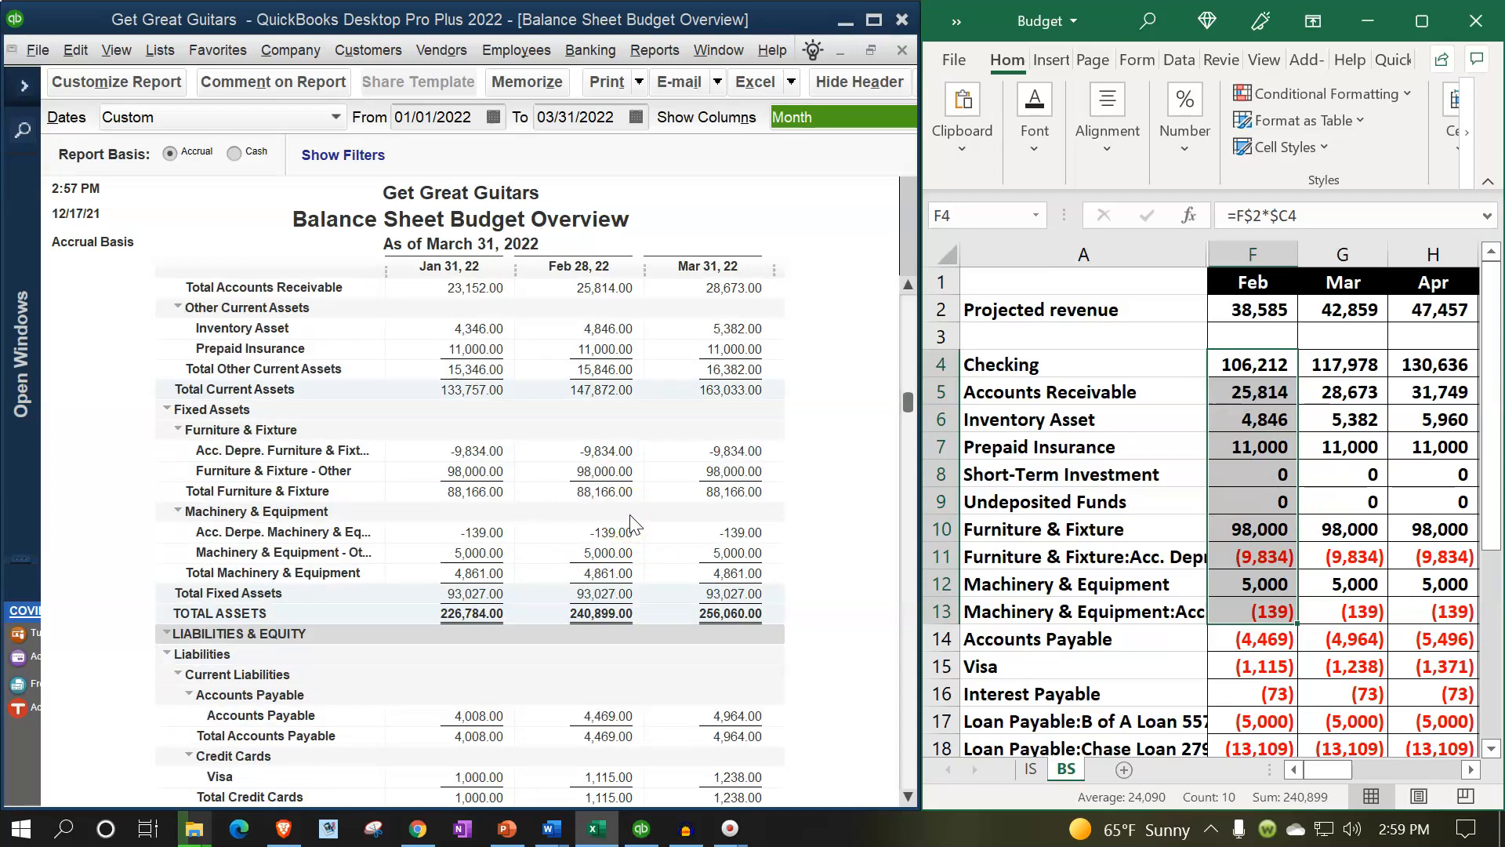
scroll(633, 524, "down", 4)
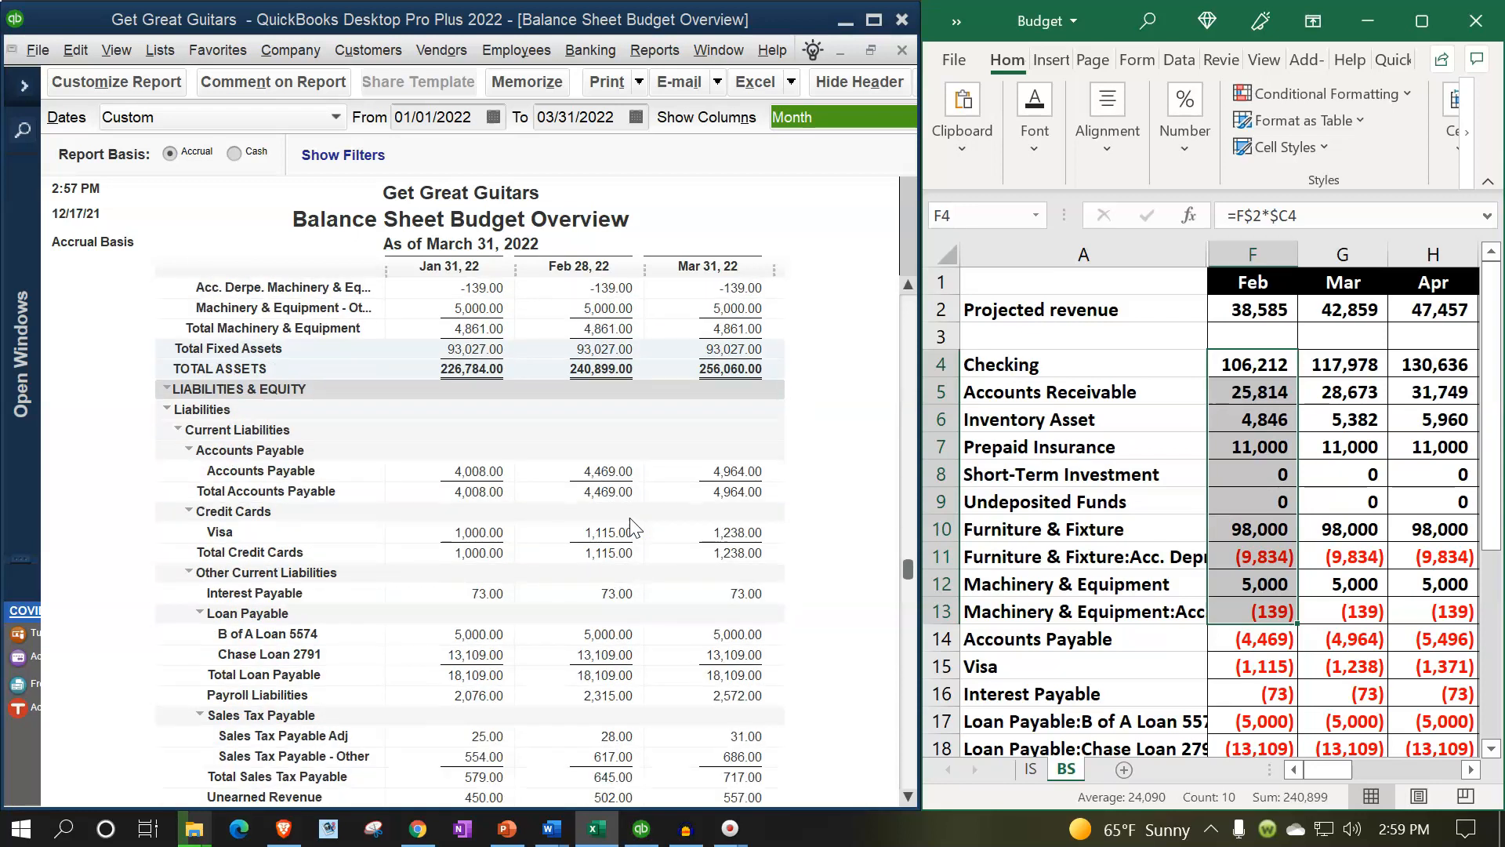
scroll(632, 527, "down", 5)
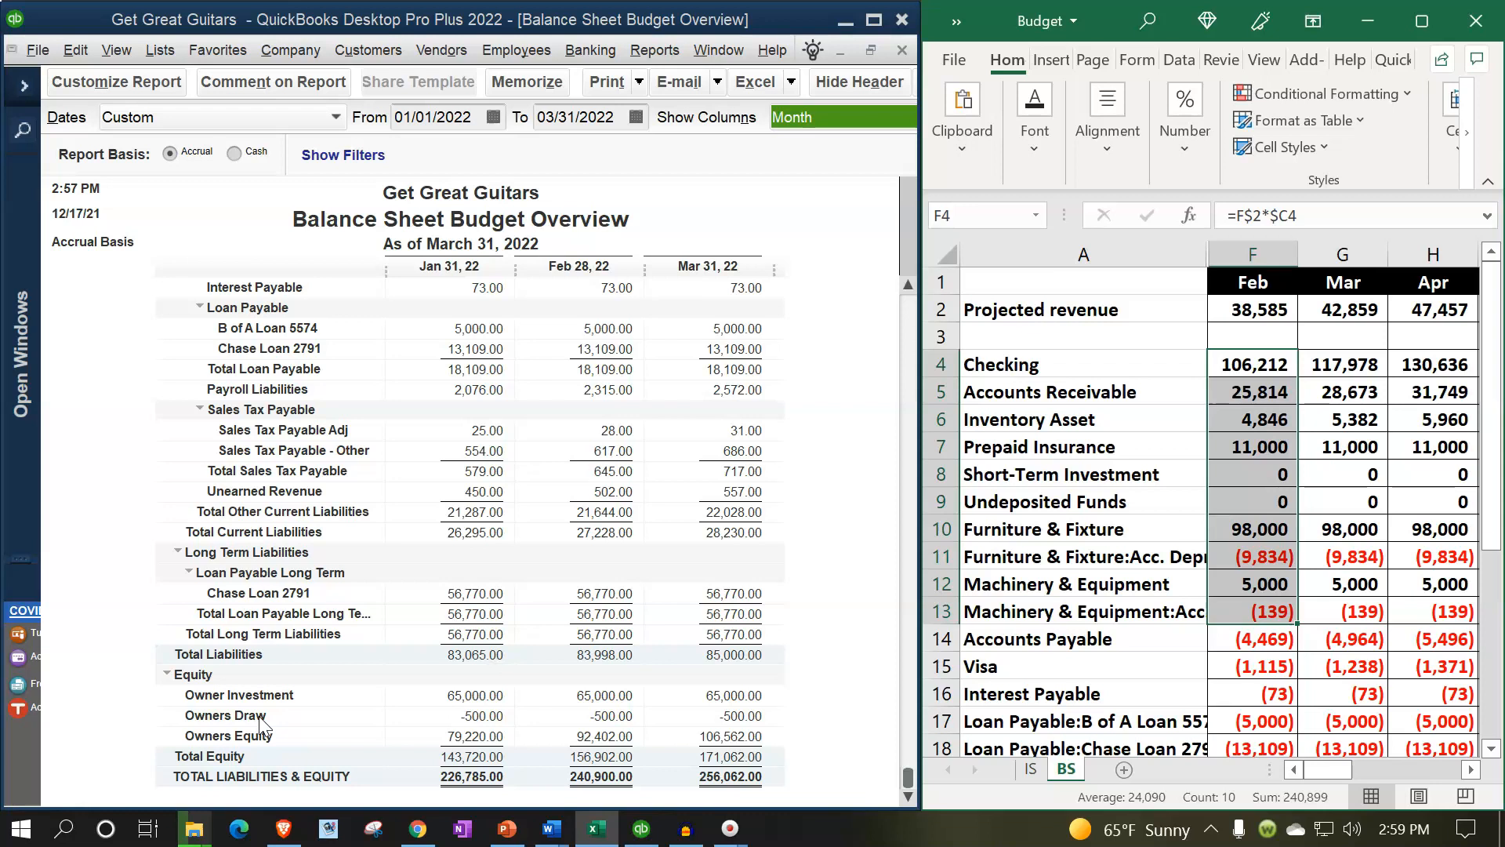
scroll(261, 725, "up", 10)
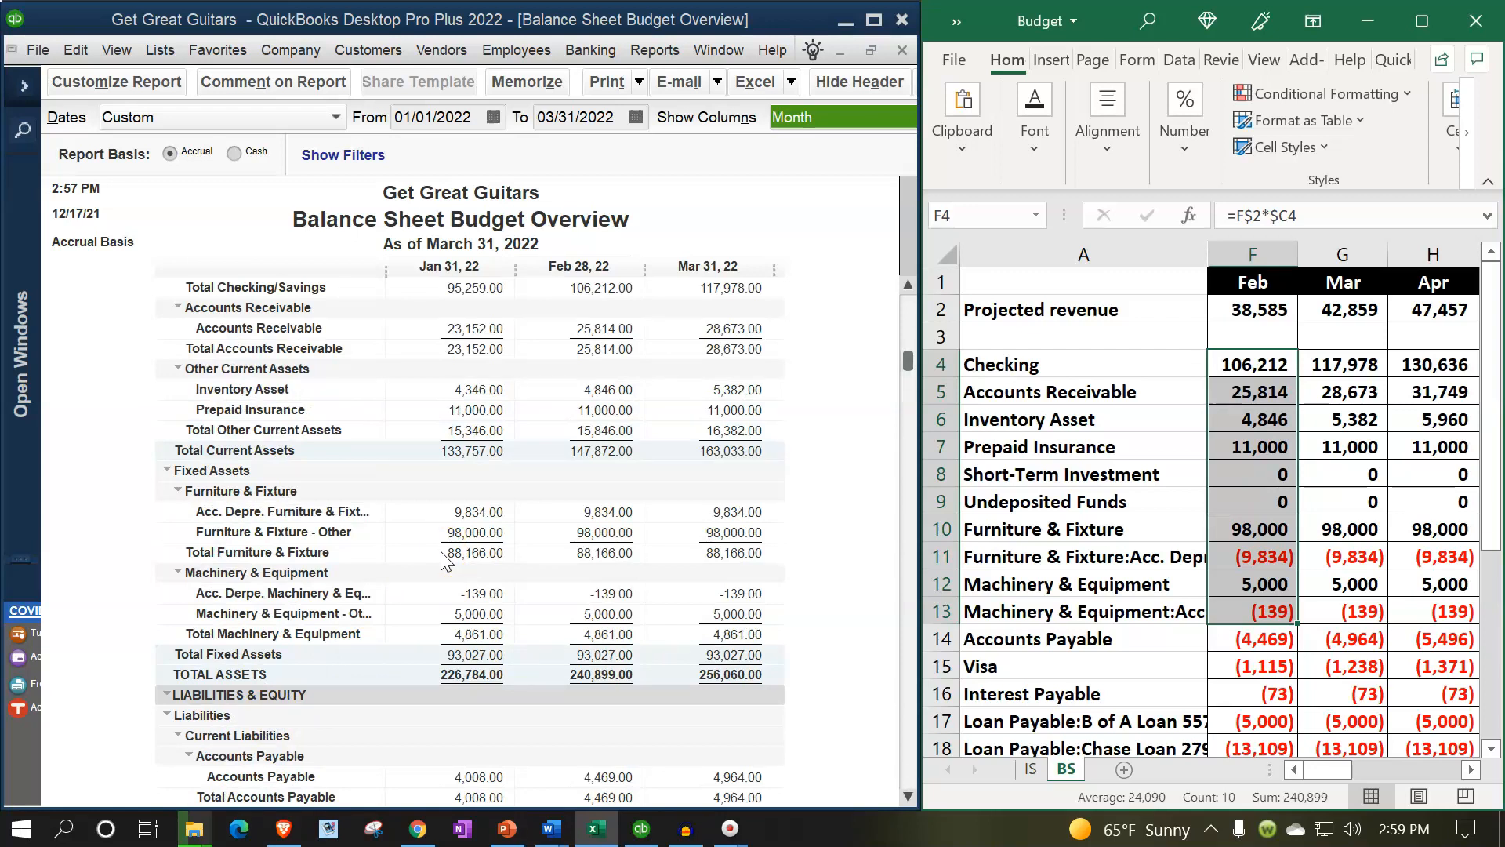
- Sum the worksheet's Feb current liabilities in F14:F22 by selecting them and compare with the report's February total current liabilities
scroll(441, 552, "down", 7)
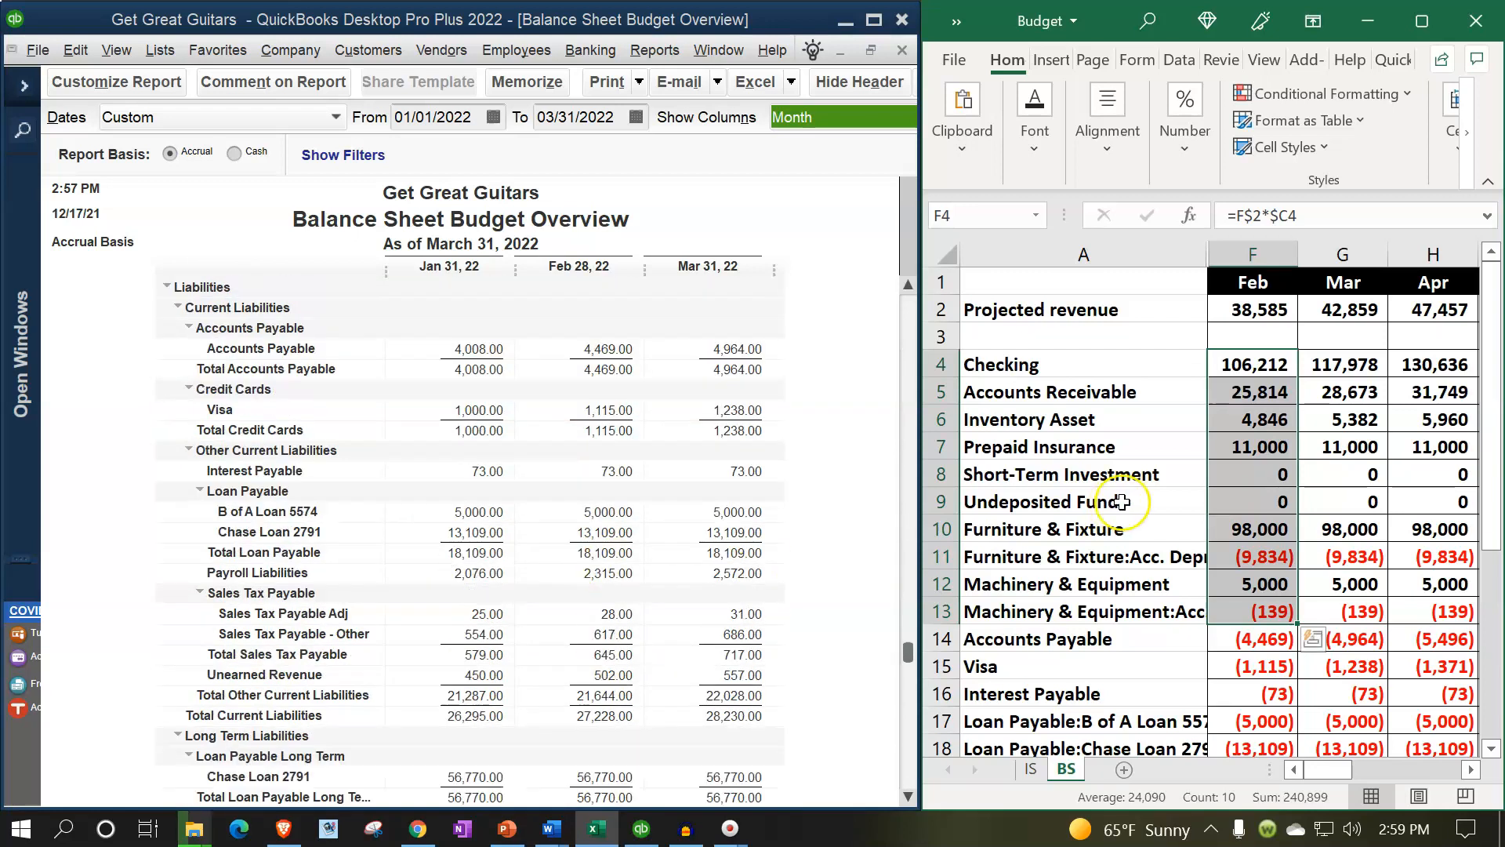
left_click(1219, 474)
scroll(1218, 473, "down", 2)
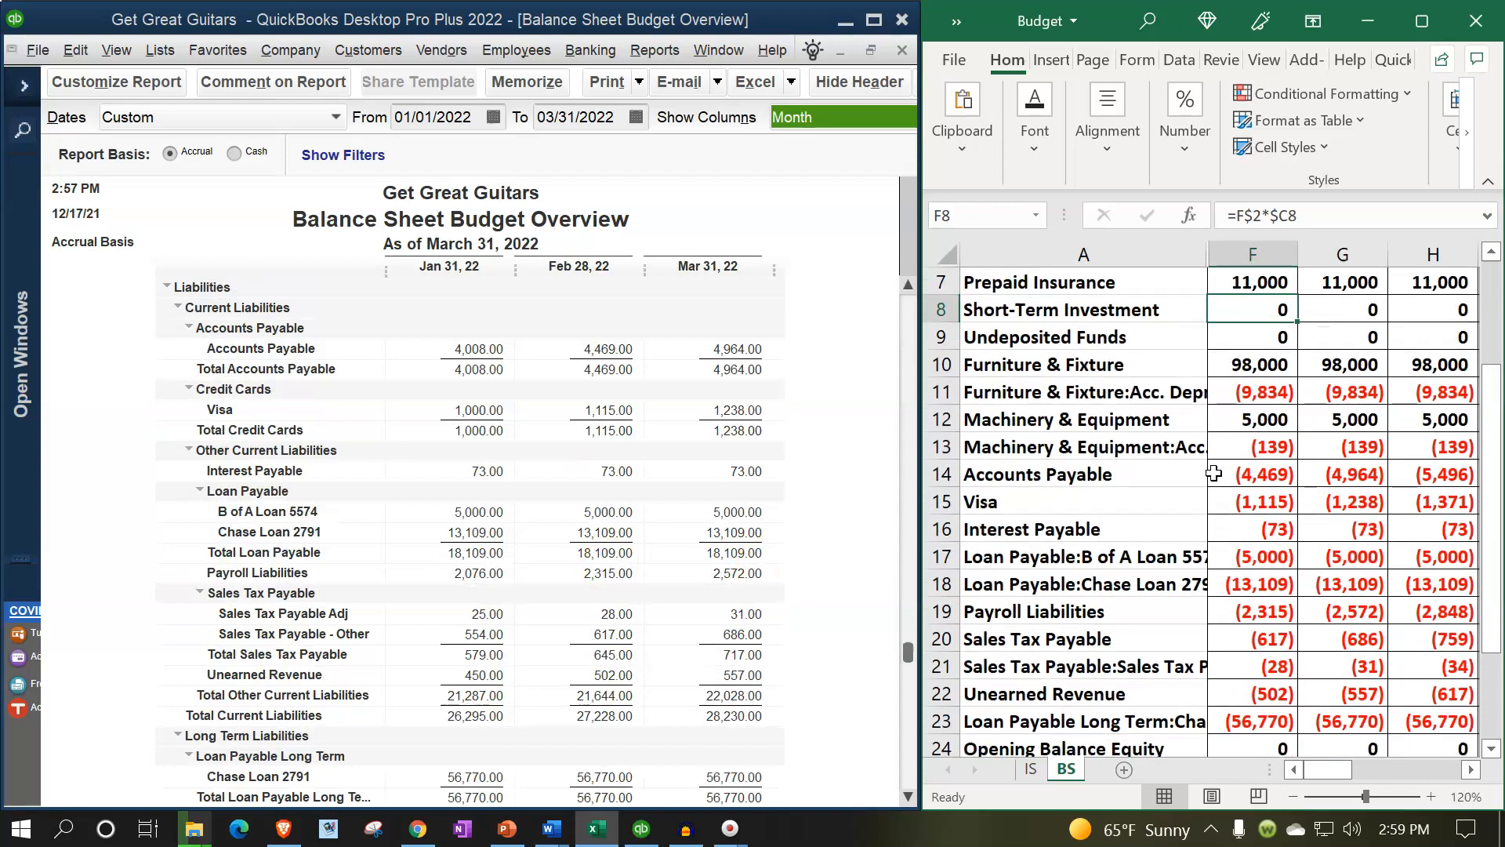
scroll(1214, 473, "down", 1)
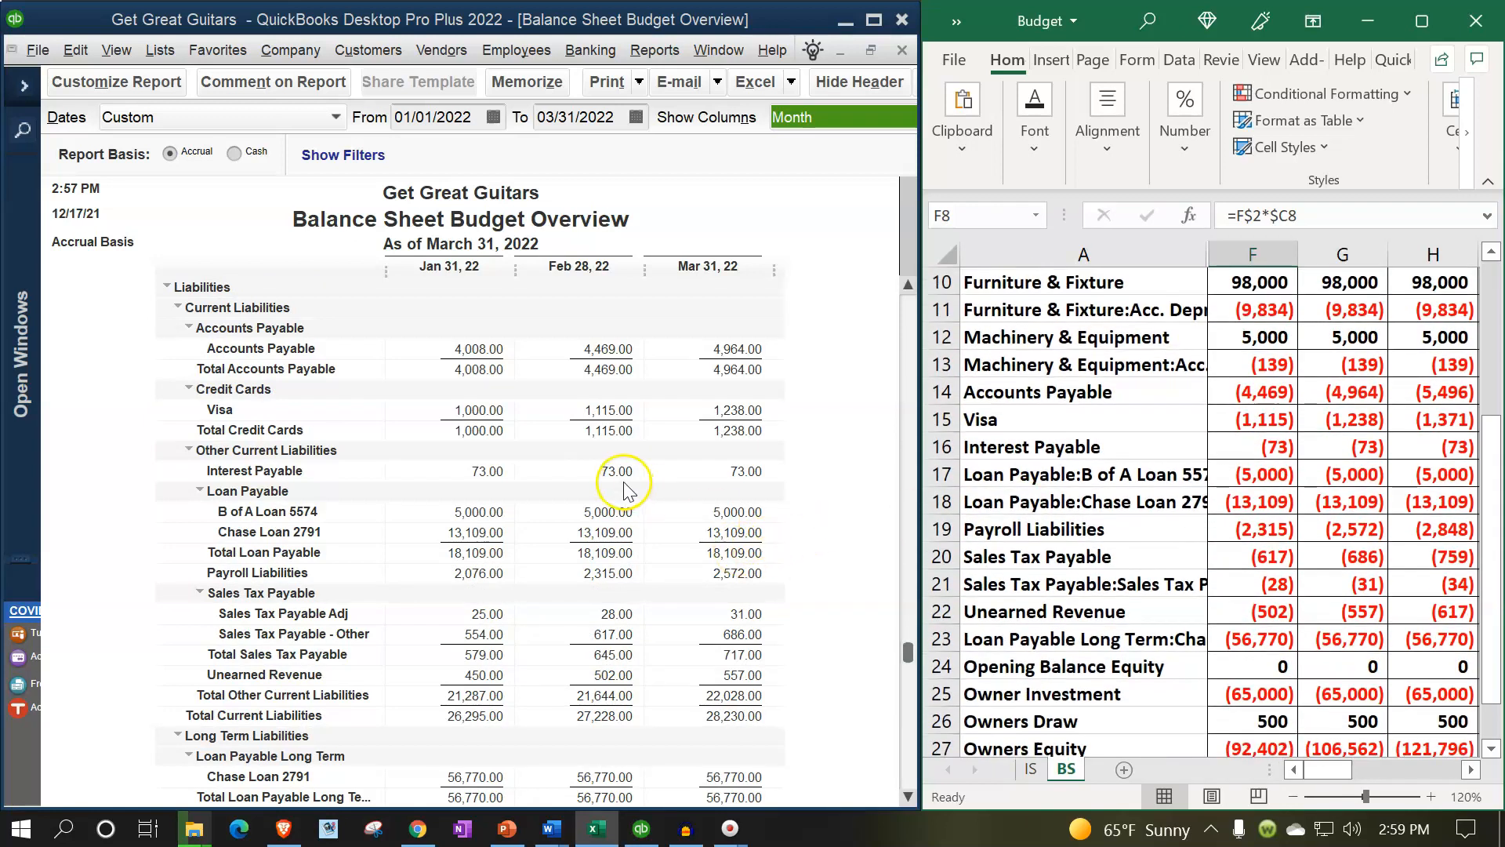
left_click(1407, 390)
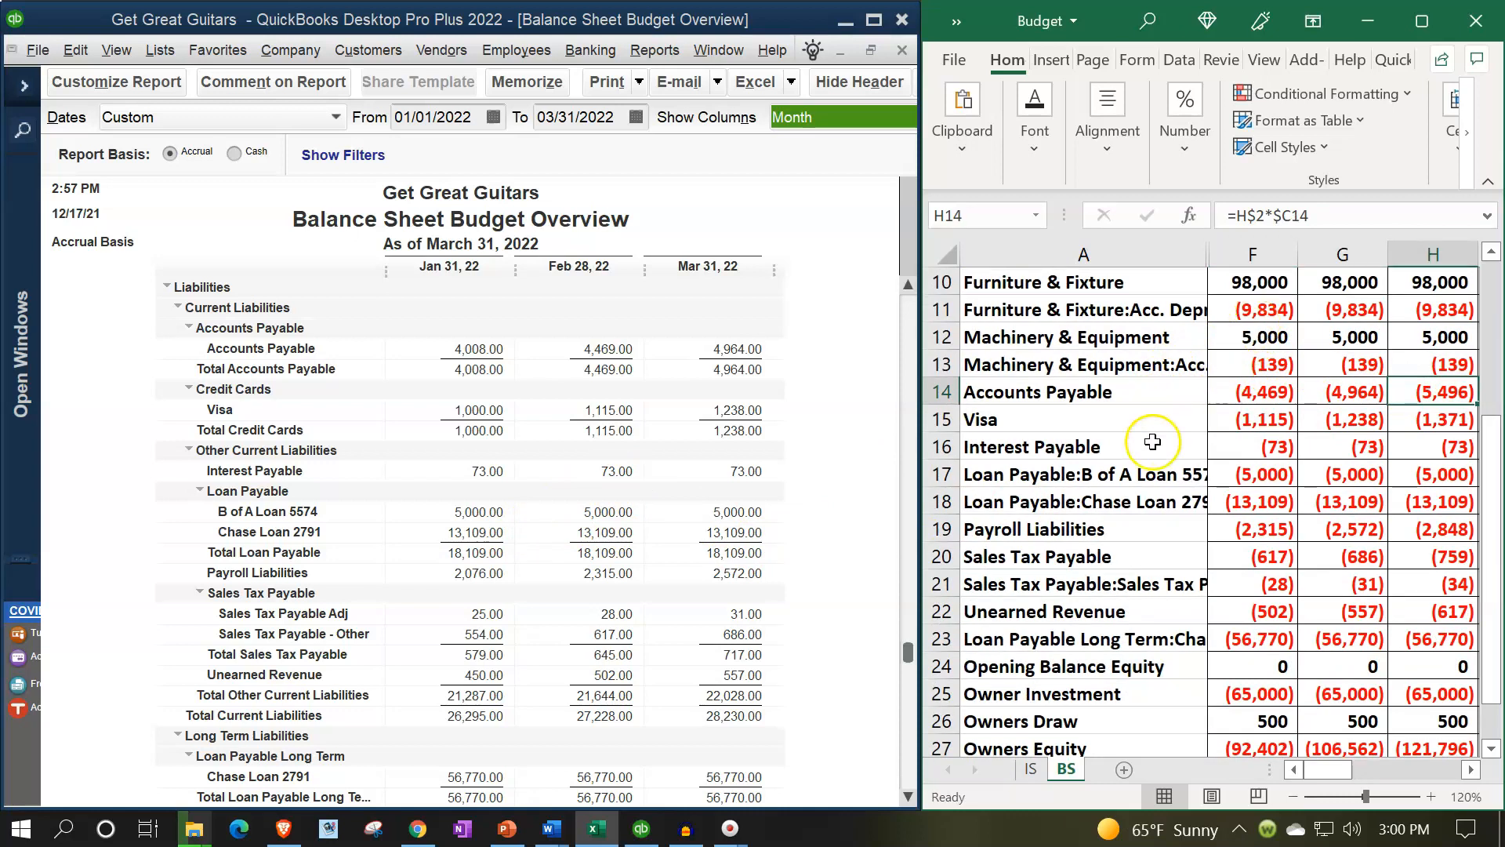
left_click_drag(1221, 390, 1235, 621)
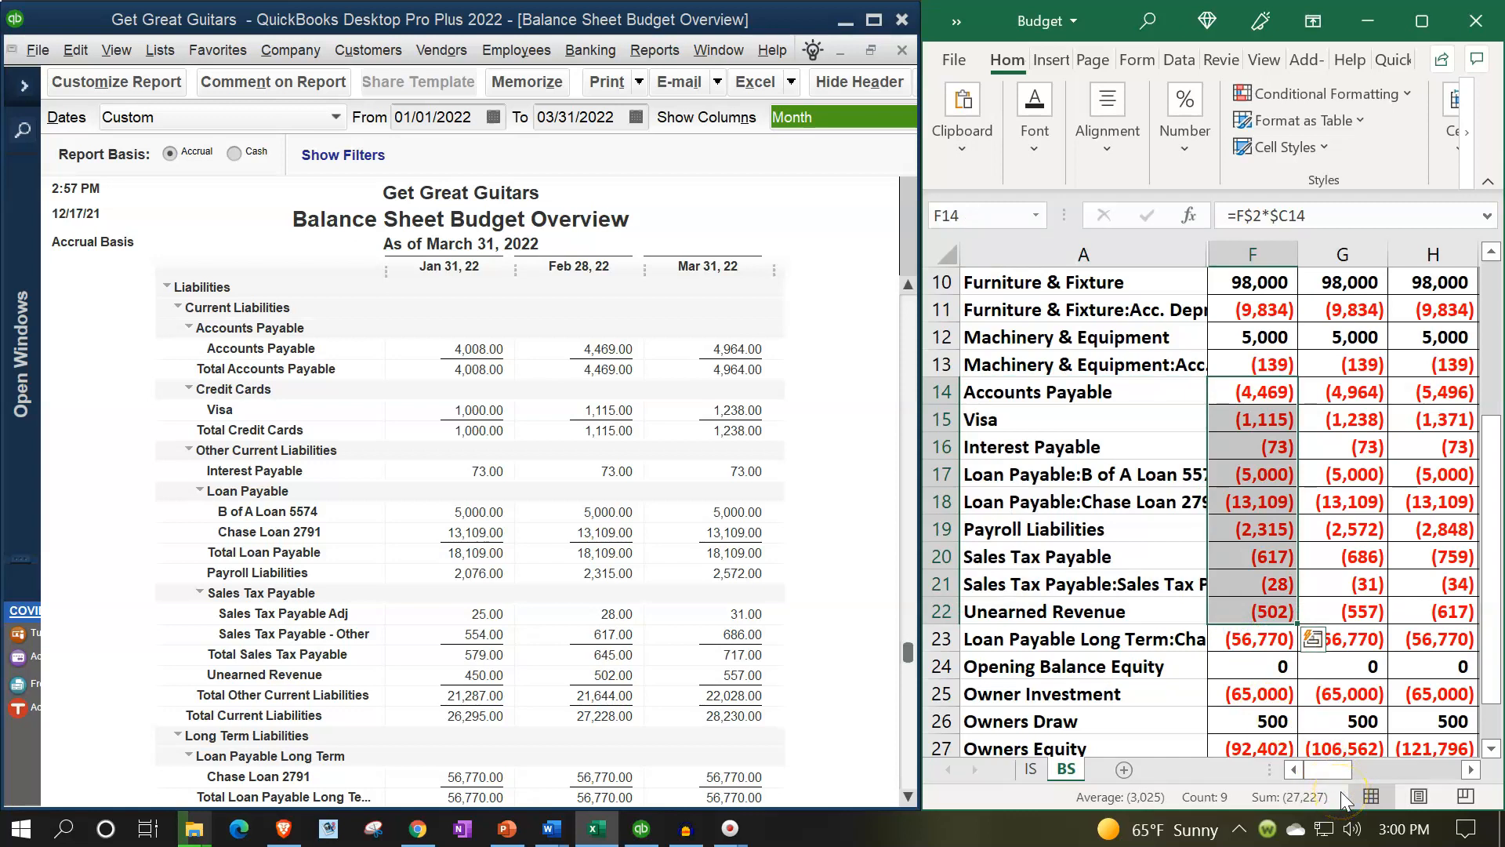
scroll(737, 598, "down", 1)
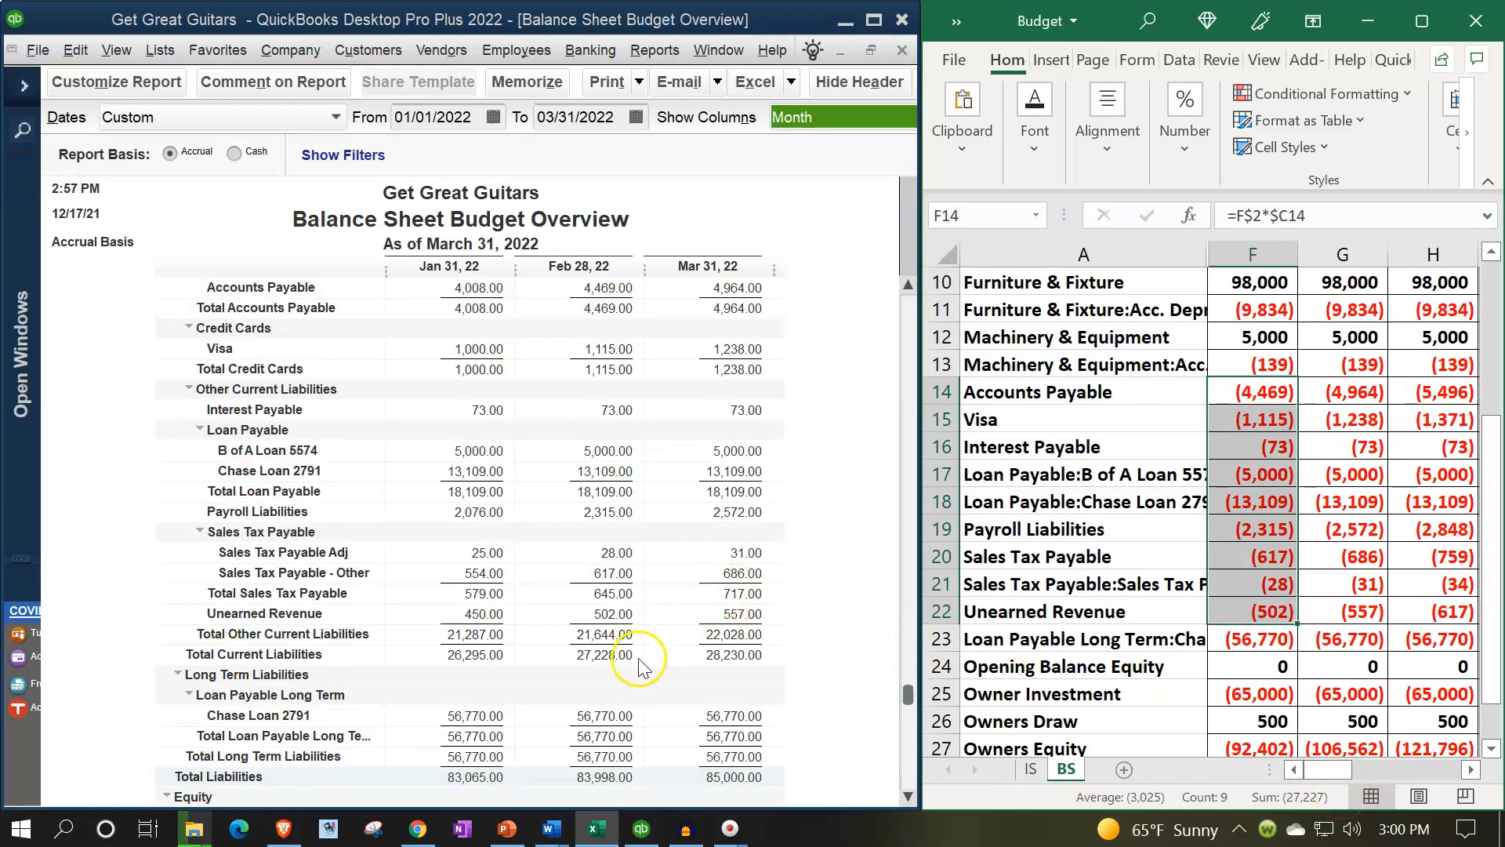
- Sum the worksheet's Feb liabilities in F14:F23 by selecting them and check them and the equity figures against the report's February totals
scroll(640, 663, "down", 2)
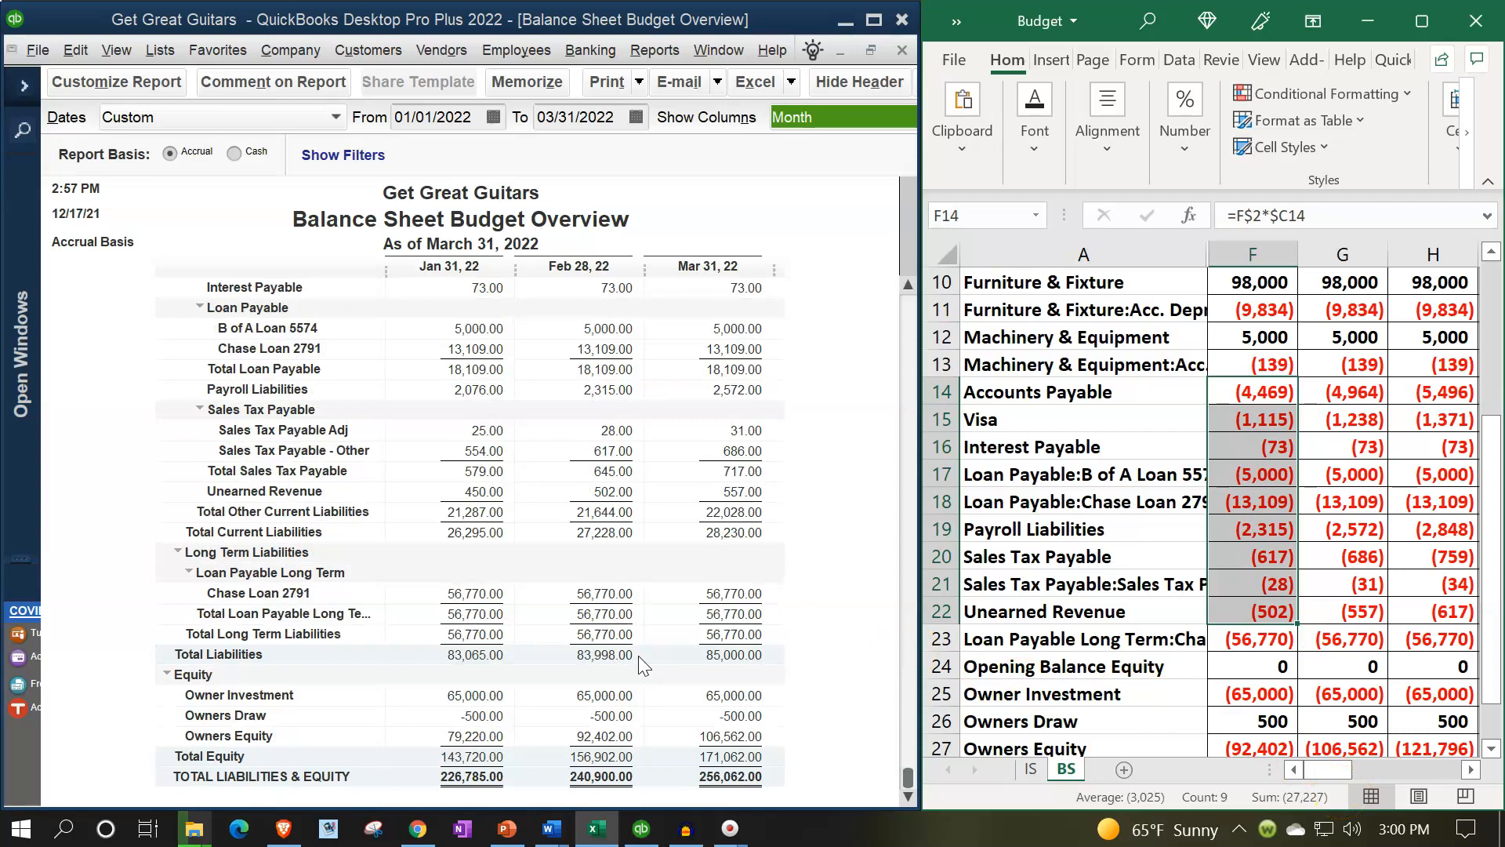
left_click(1263, 640)
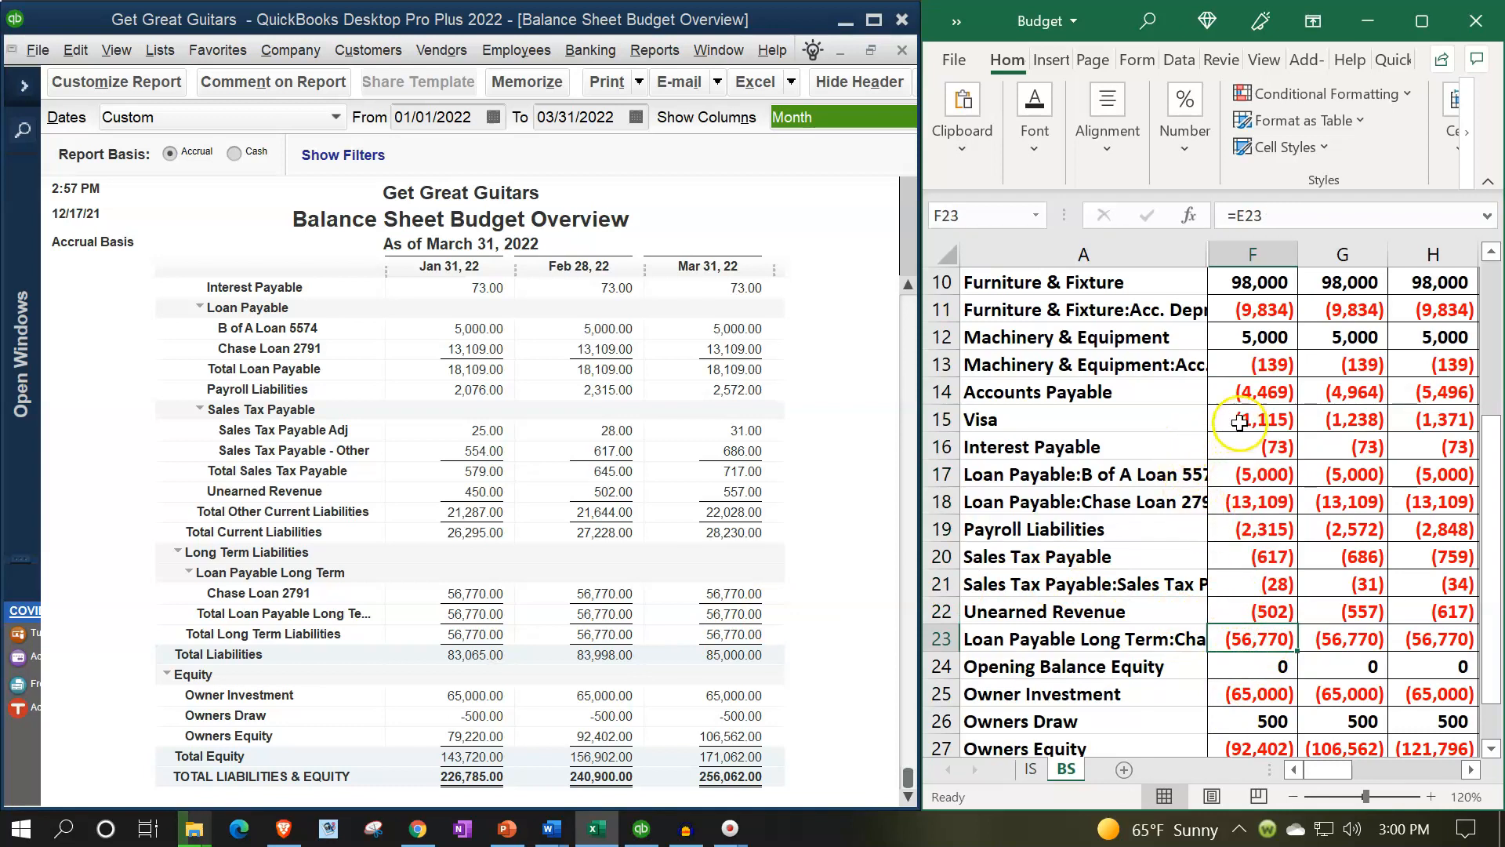
left_click_drag(1238, 392, 1253, 634)
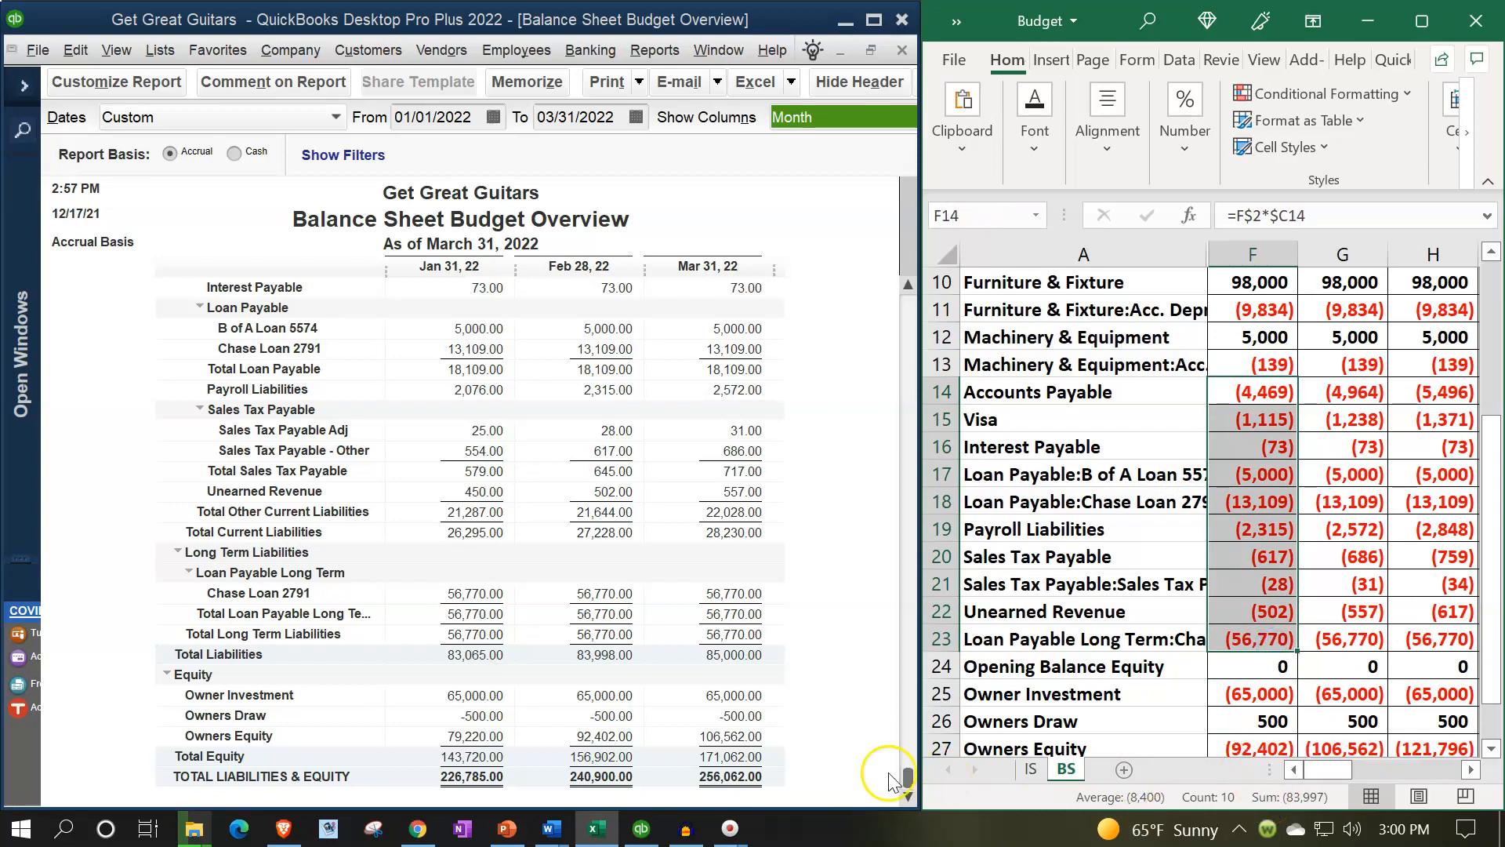
left_click(1241, 696)
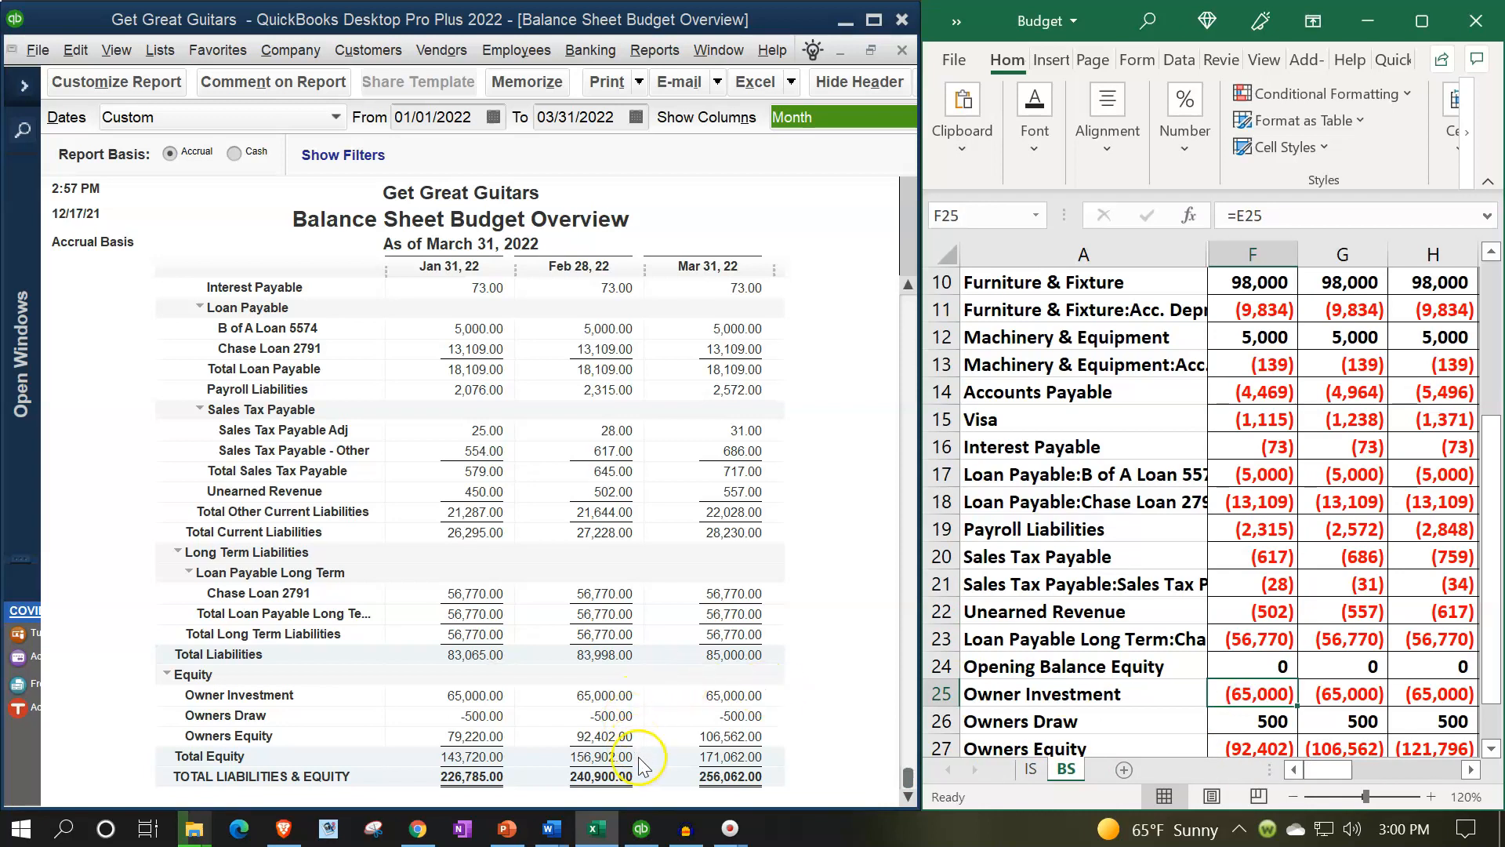
scroll(641, 725, "up", 5)
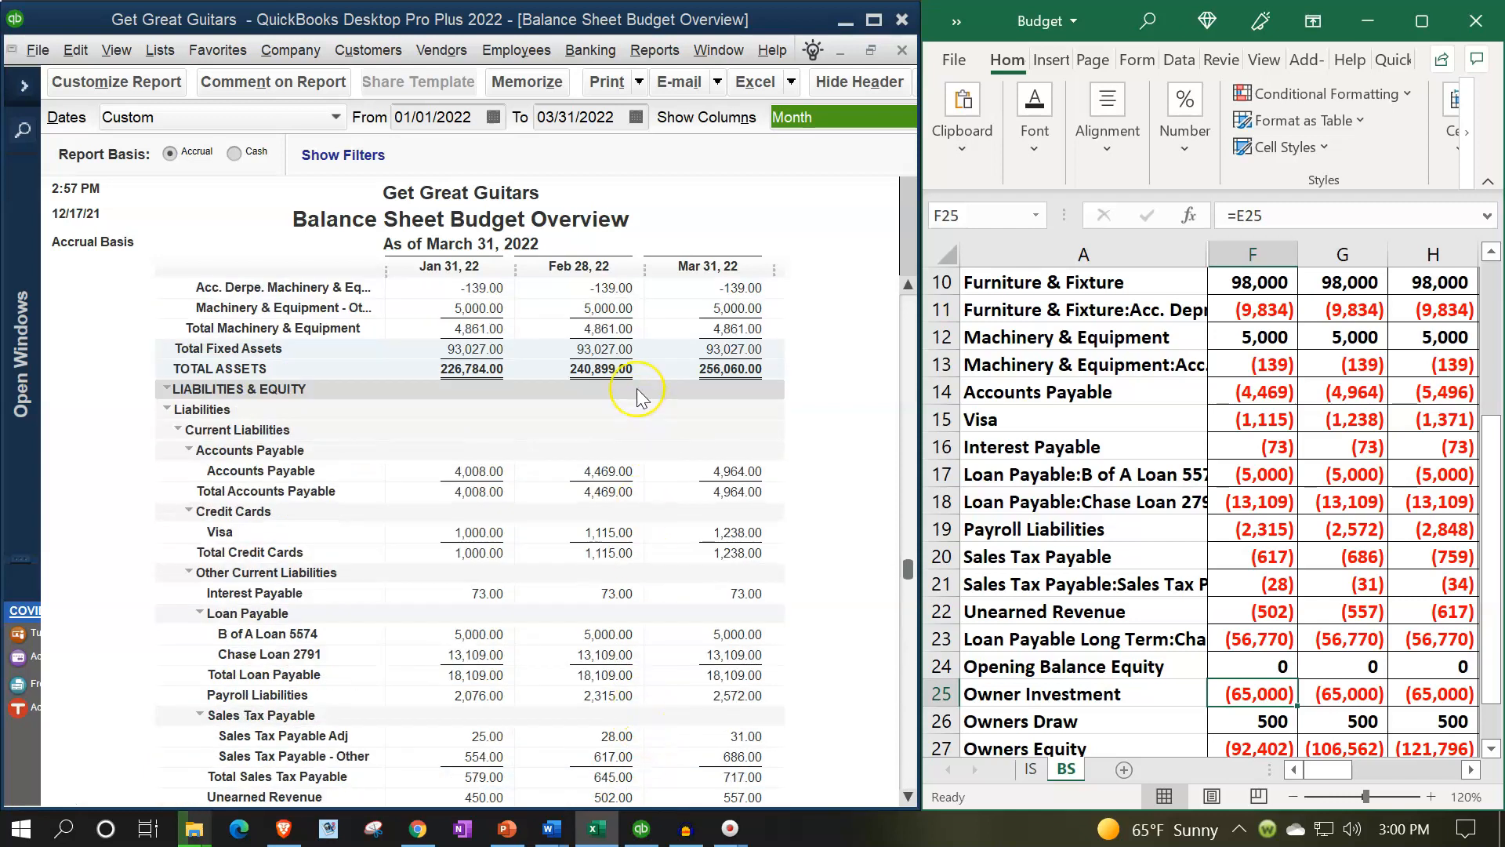
- Compare total assets with total liabilities and equity for January and February in the Balance Sheet Budget Overview report
scroll(637, 388, "down", 5)
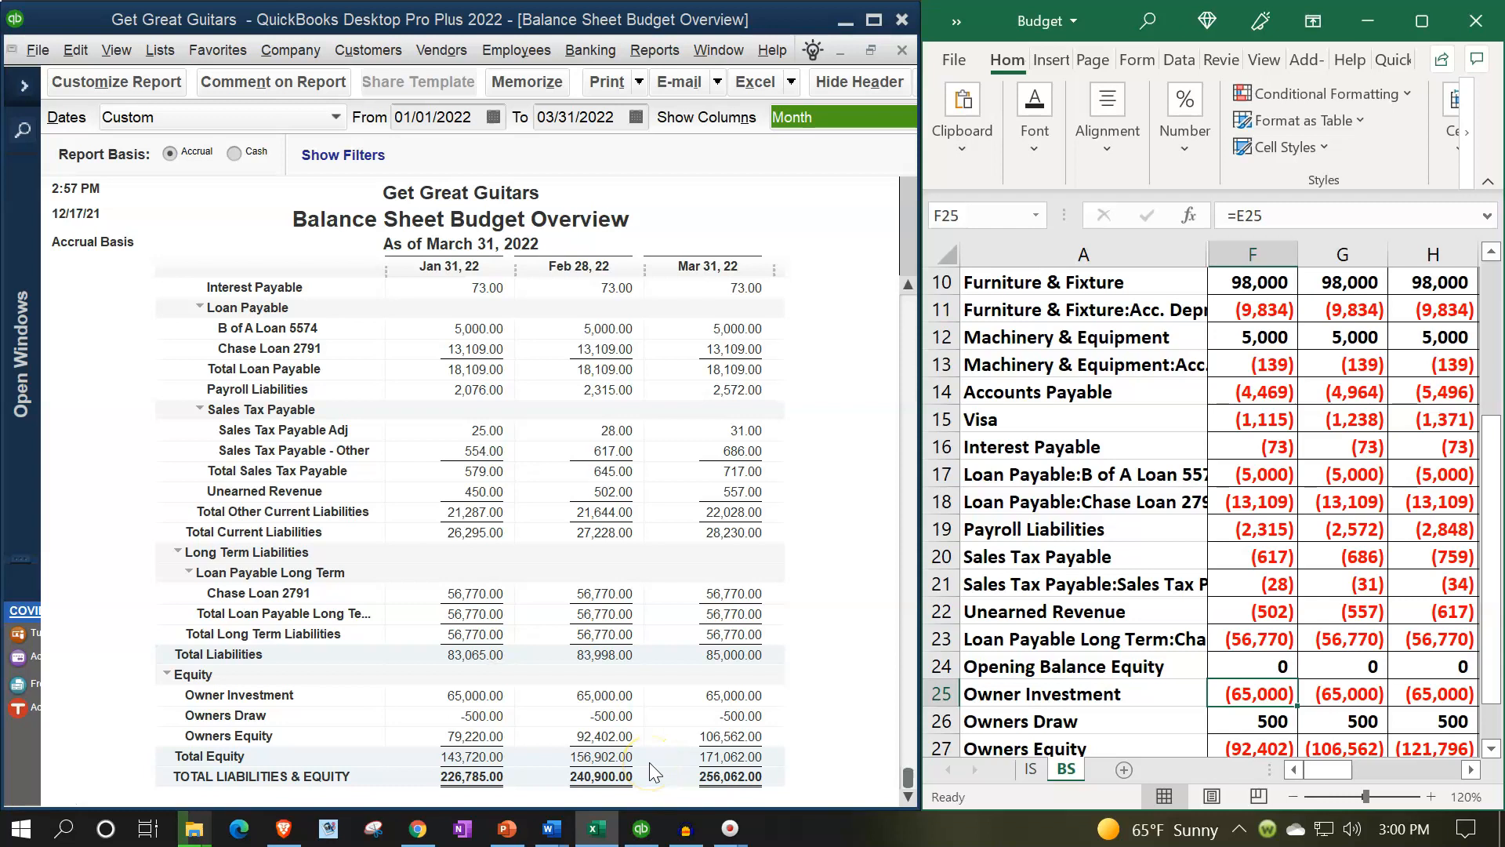
scroll(648, 765, "up", 6)
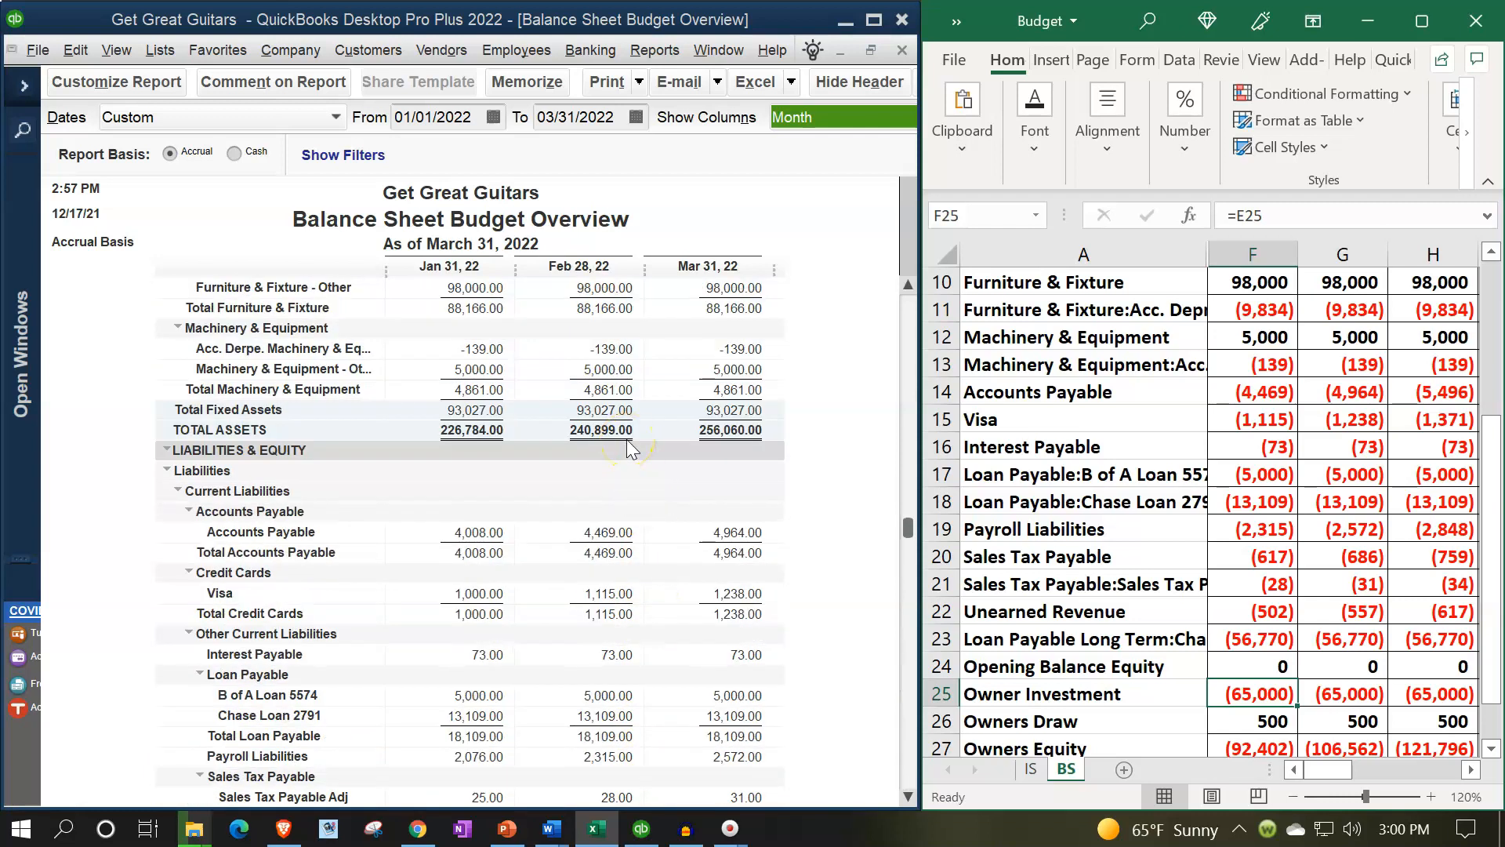
scroll(496, 471, "down", 3)
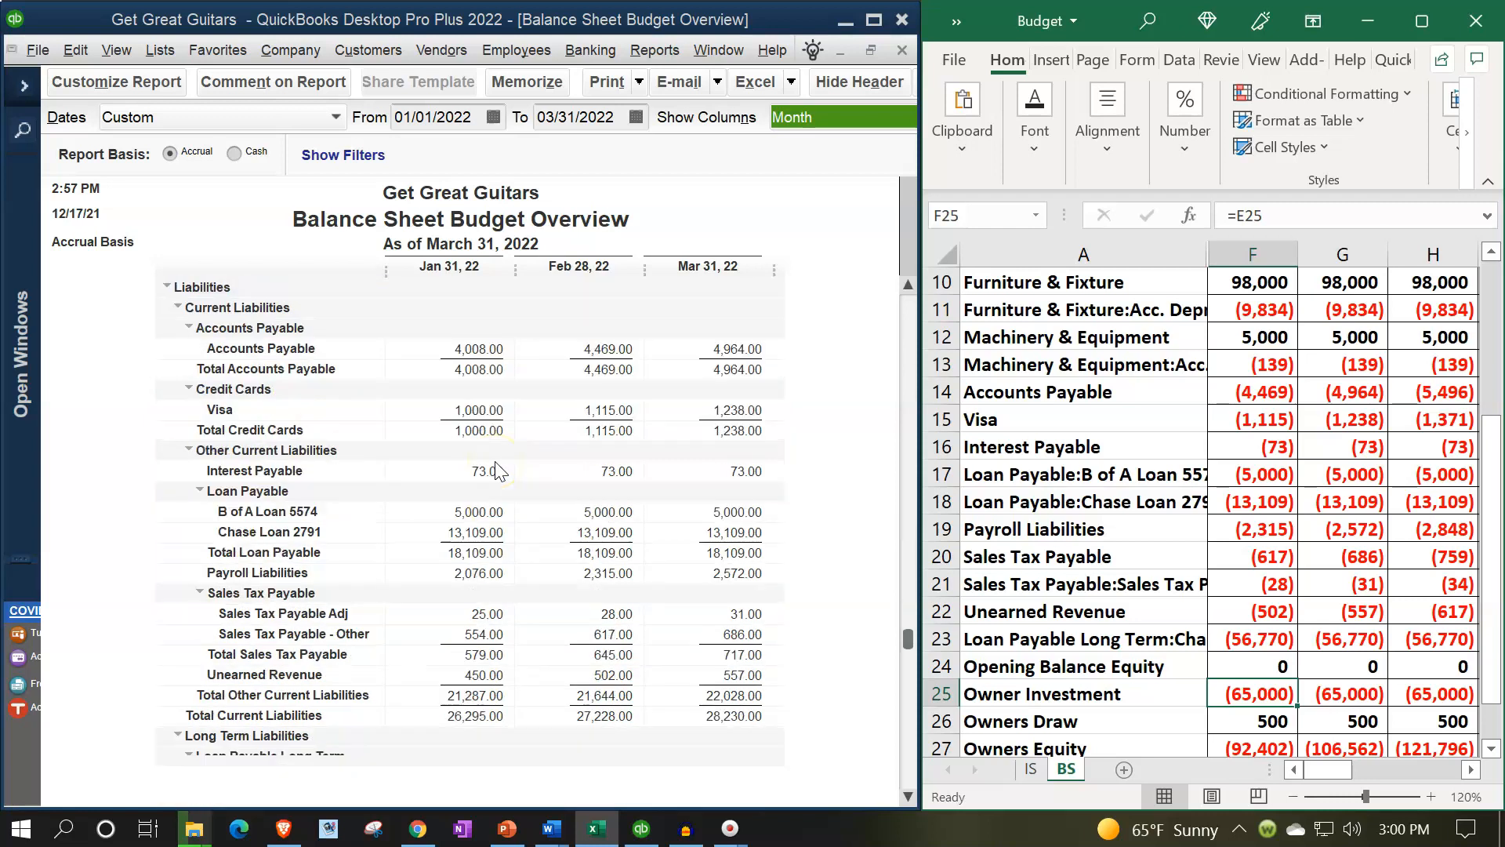
scroll(495, 470, "down", 3)
scroll(496, 468, "up", 5)
left_click(504, 390)
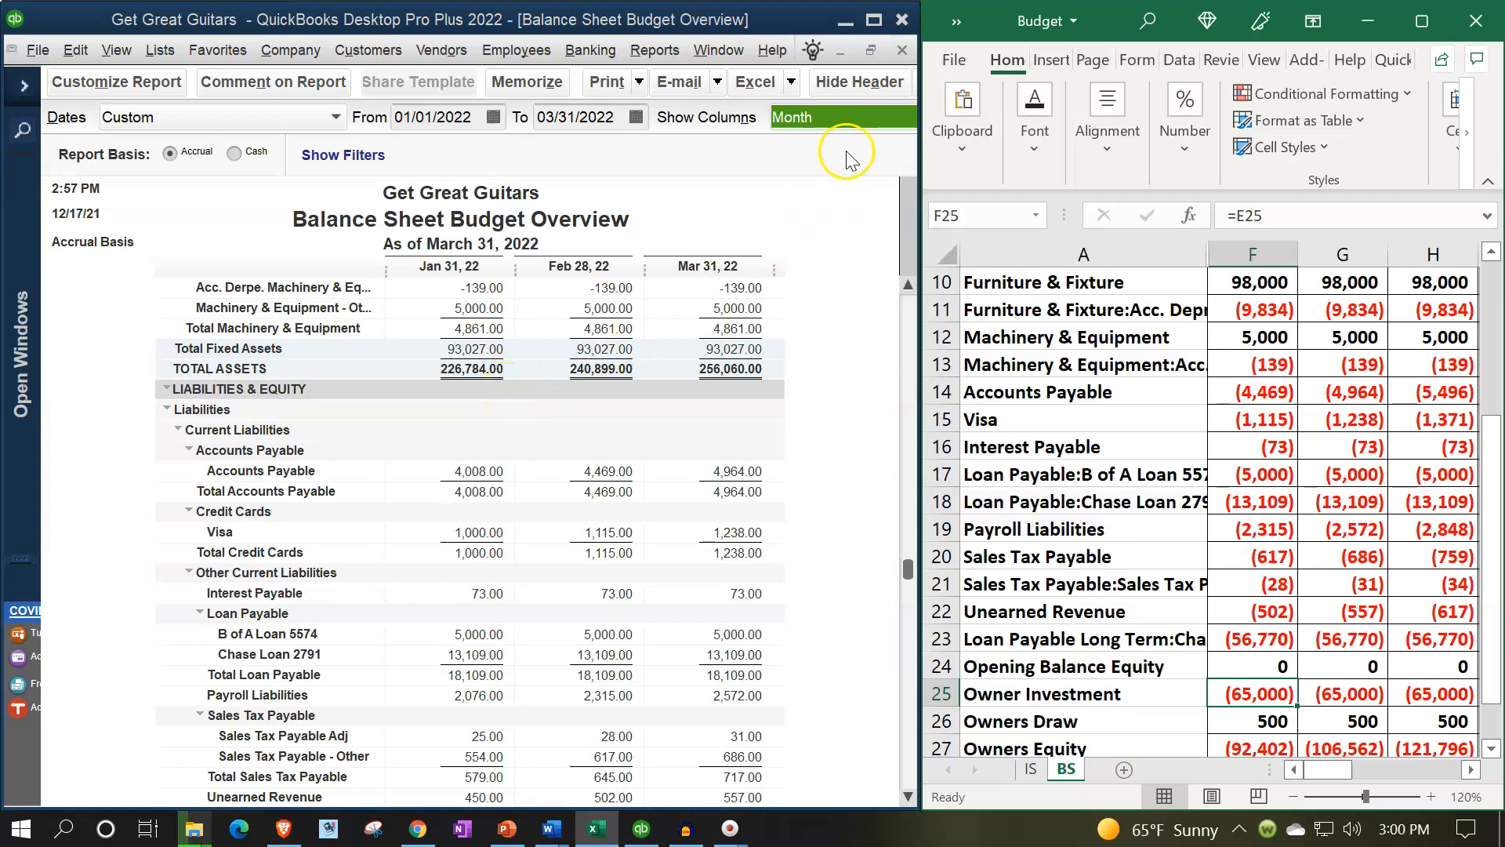
- Maximize the QuickBooks window and recheck the report's February total assets against total liabilities and equity
left_click(878, 25)
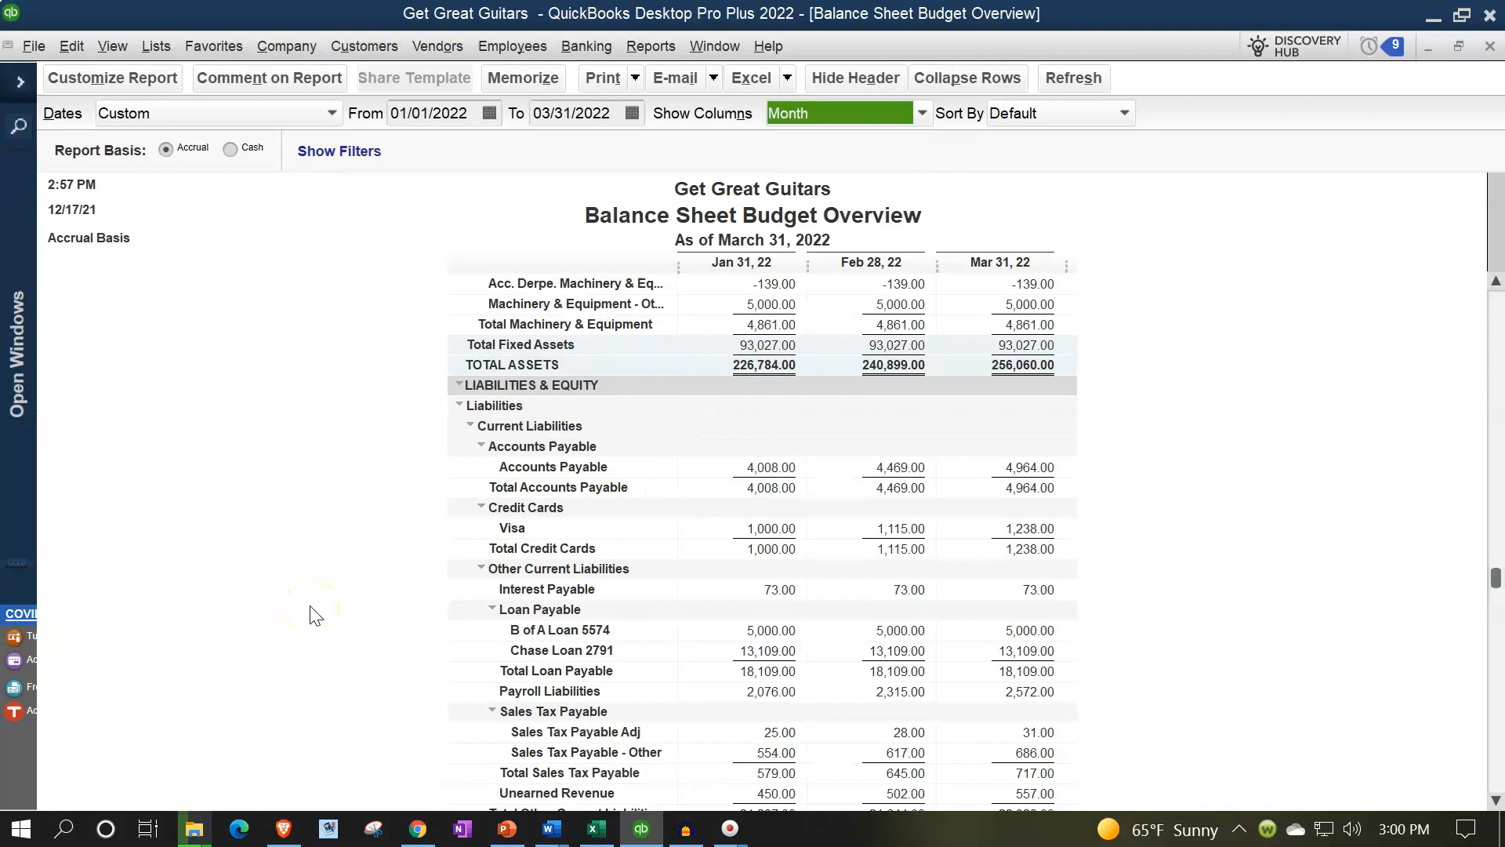
scroll(313, 614, "down", 5)
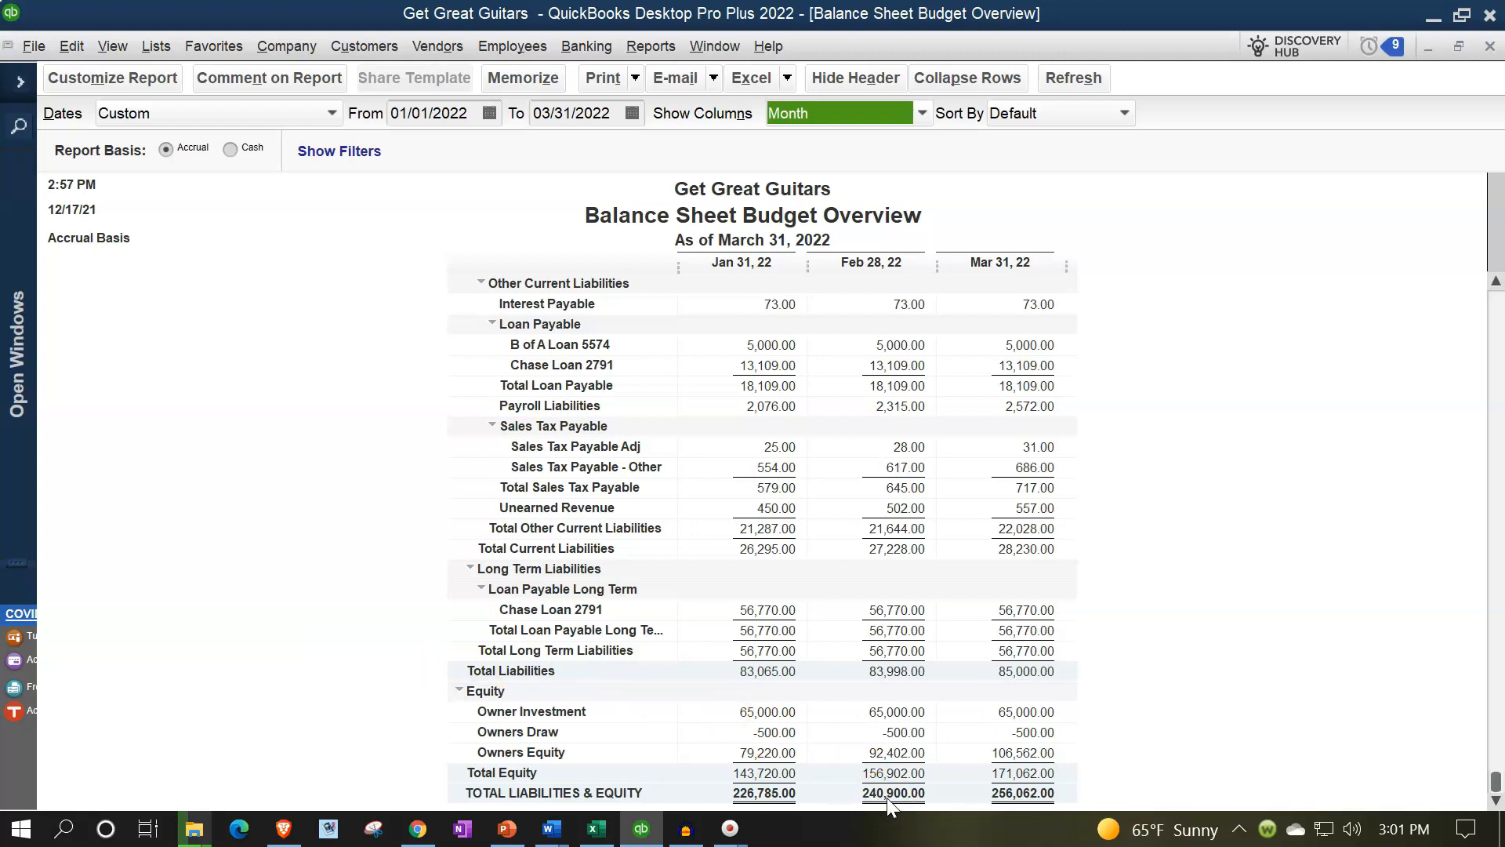
scroll(887, 797, "up", 2)
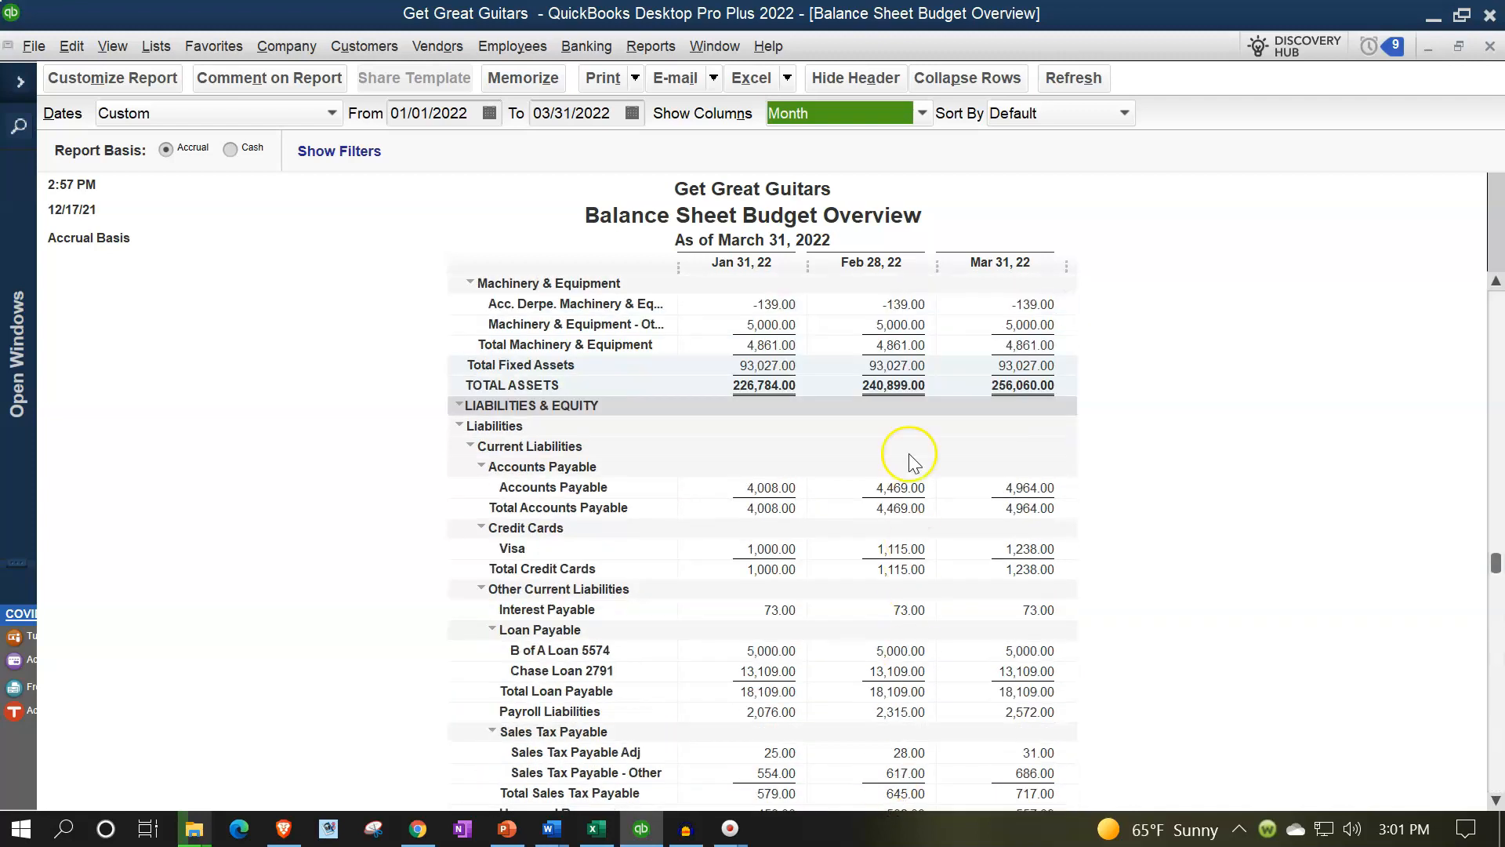
scroll(894, 396, "down", 5)
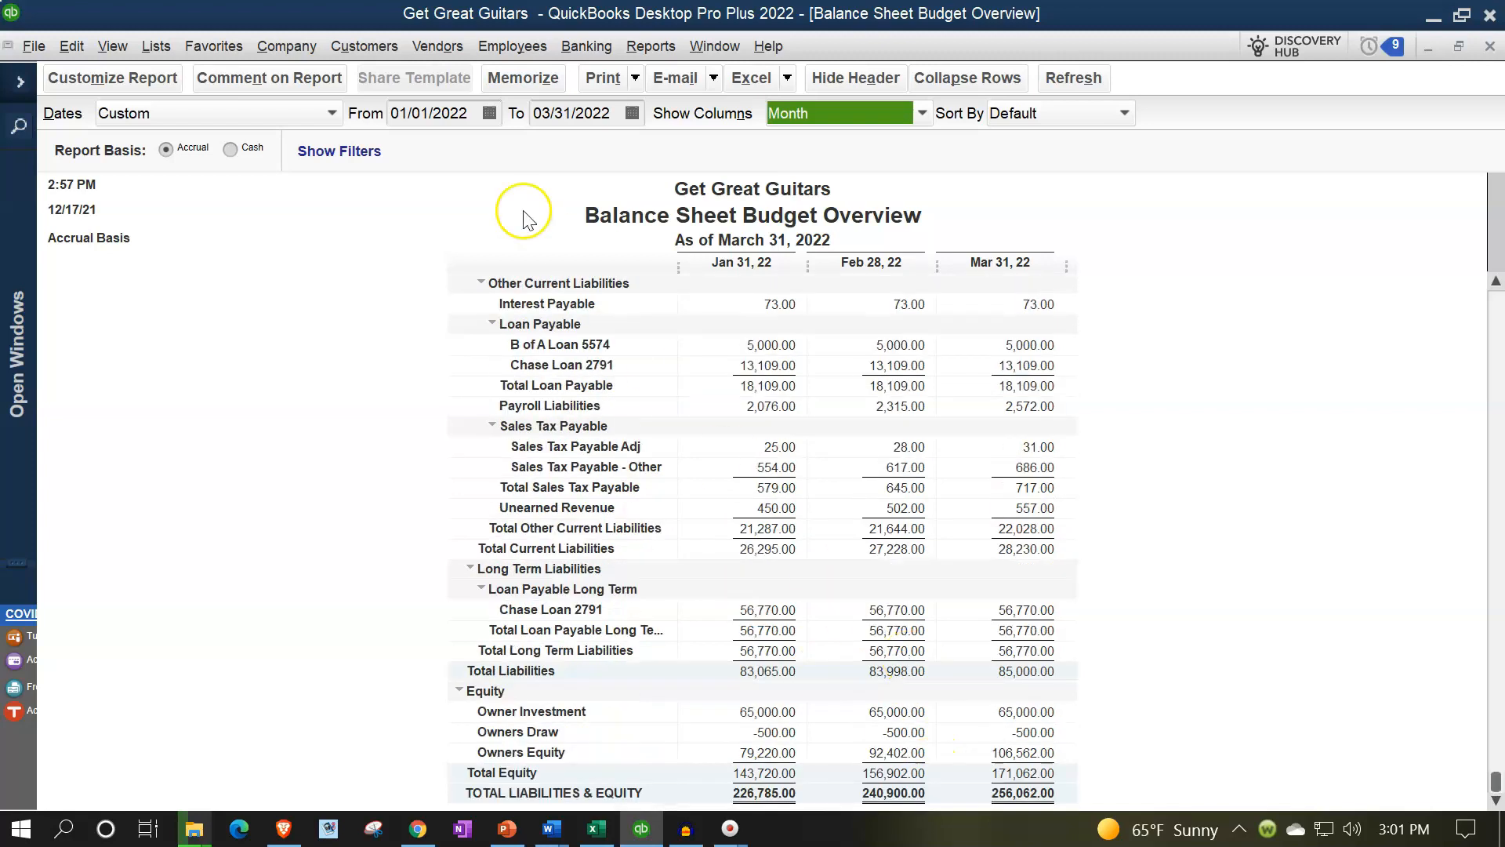
- Expand the list of open windows and open the Set Up Budgets window
left_click(20, 82)
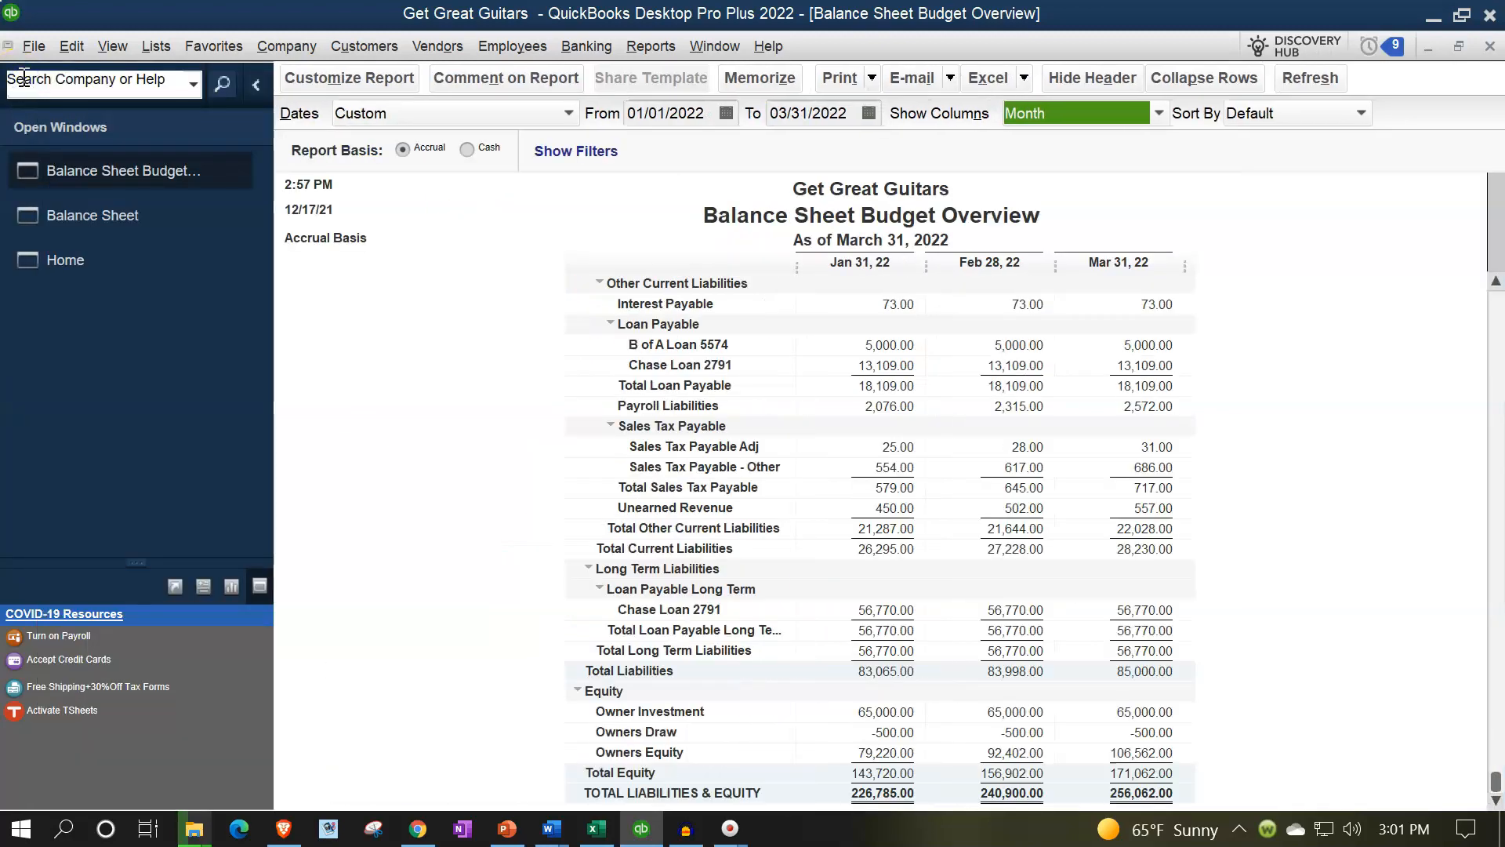
left_click(276, 47)
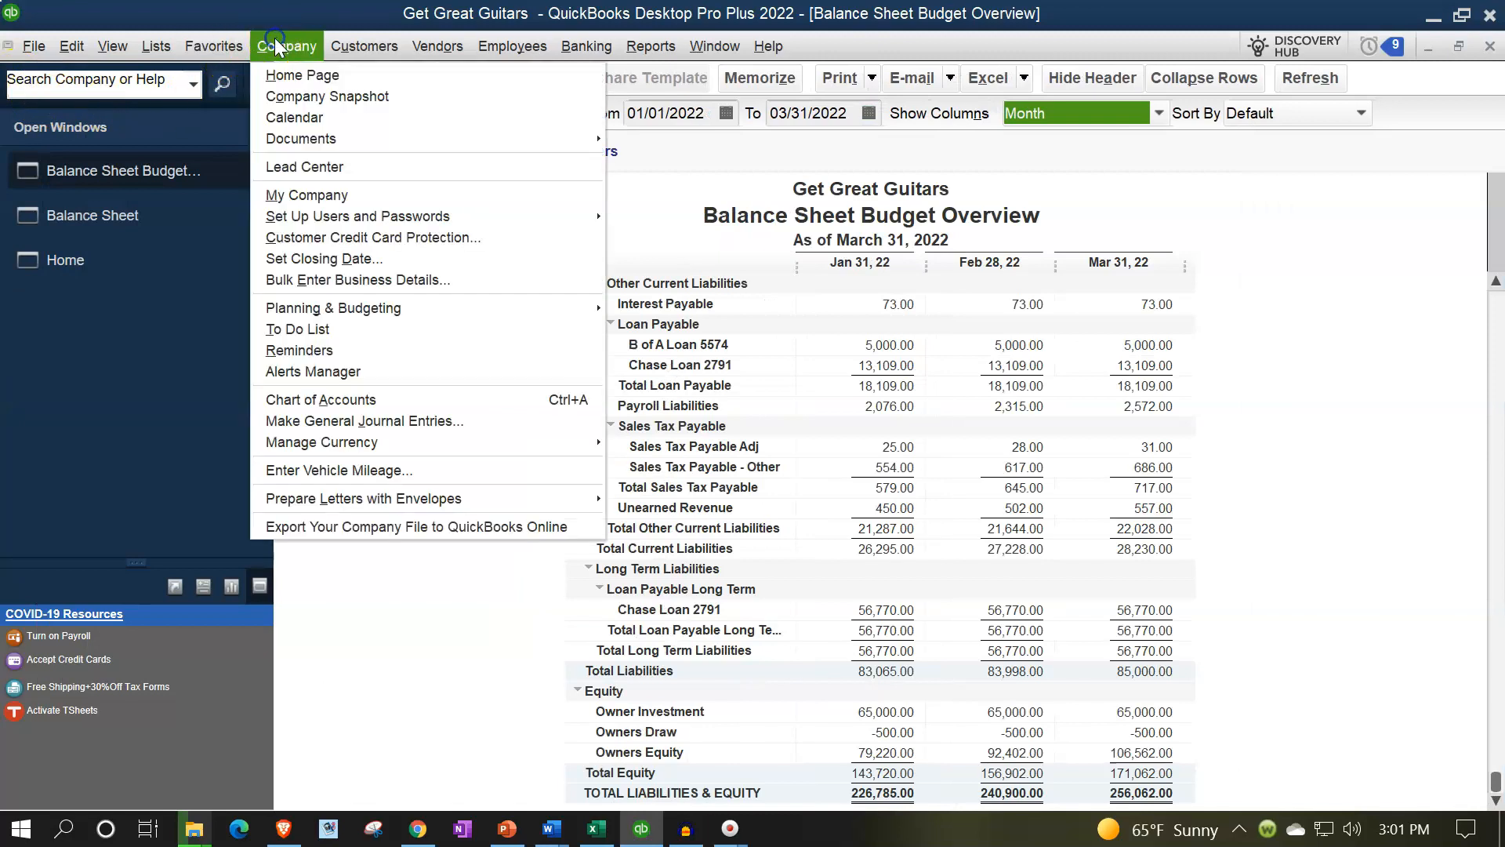
mouse_move(357, 312)
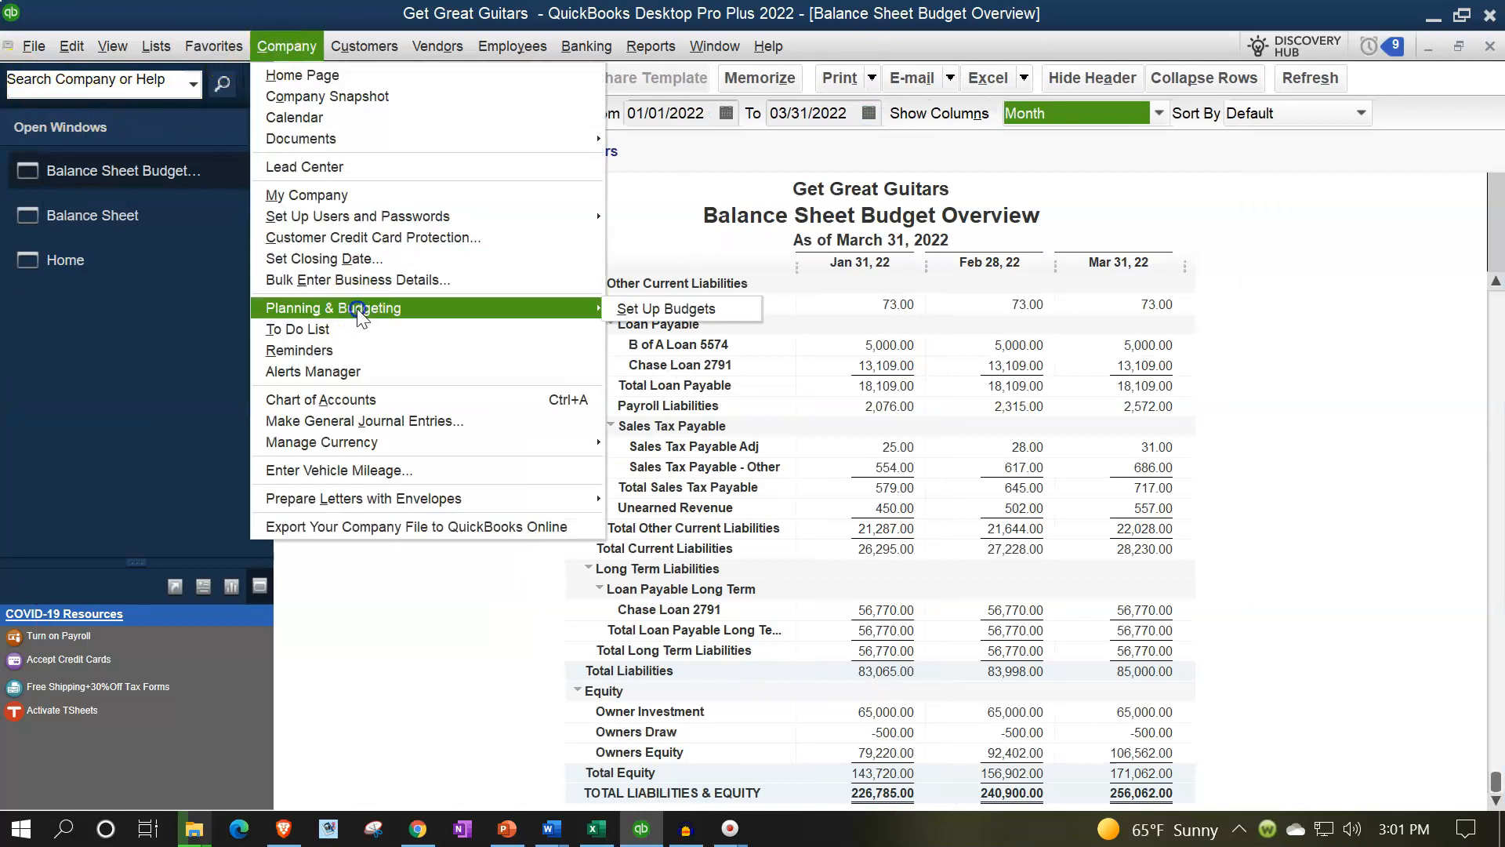
left_click(668, 310)
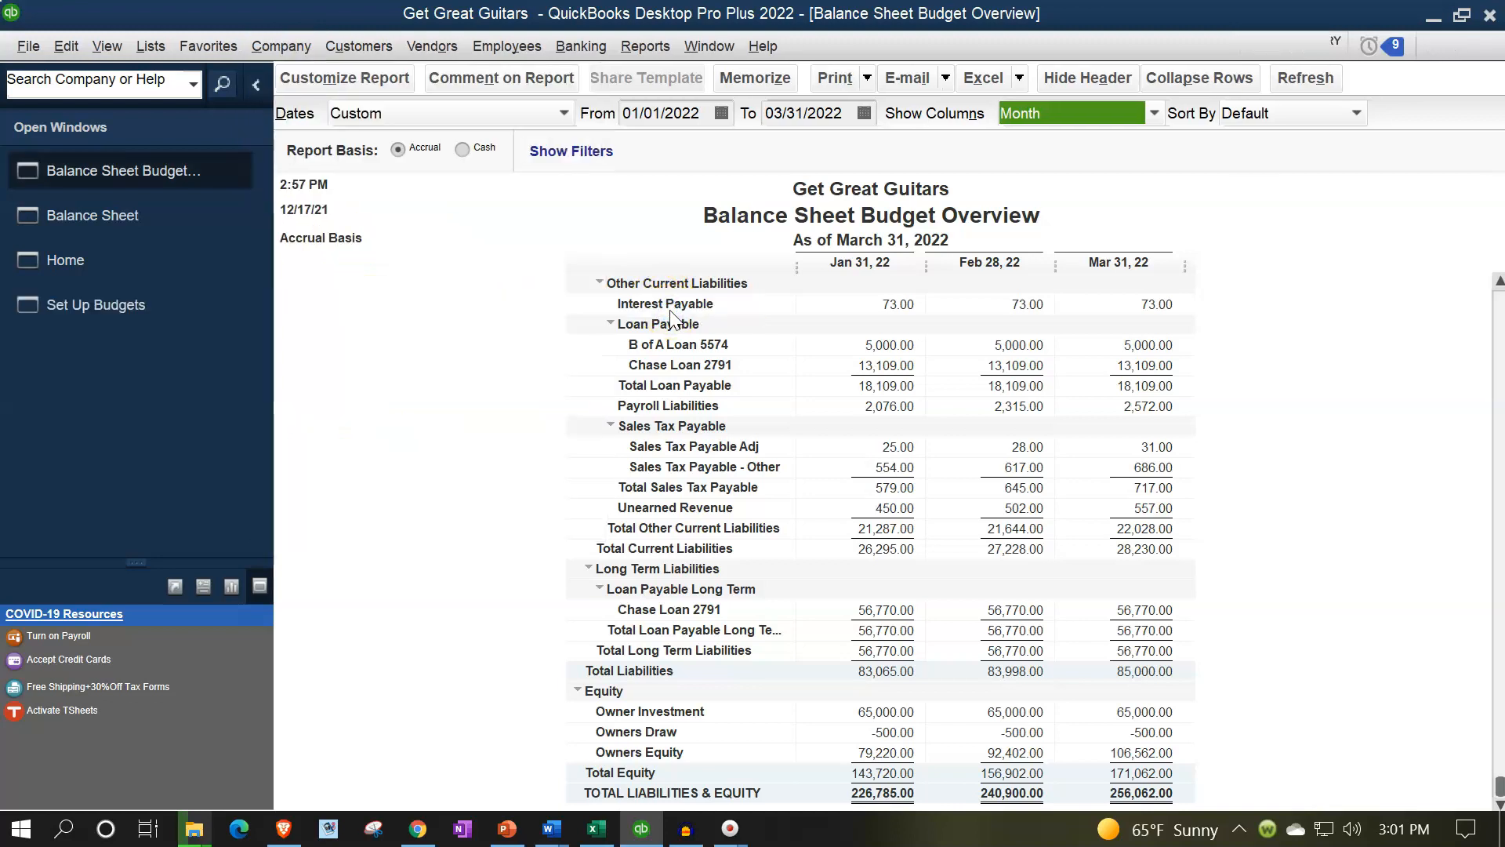
- Set the FEB22 amount of the Chase loan under Loan Payable Long Term to 56,769 and save the budget
scroll(850, 468, "down", 1)
scroll(850, 467, "down", 5)
scroll(850, 467, "up", 6)
scroll(785, 487, "down", 6)
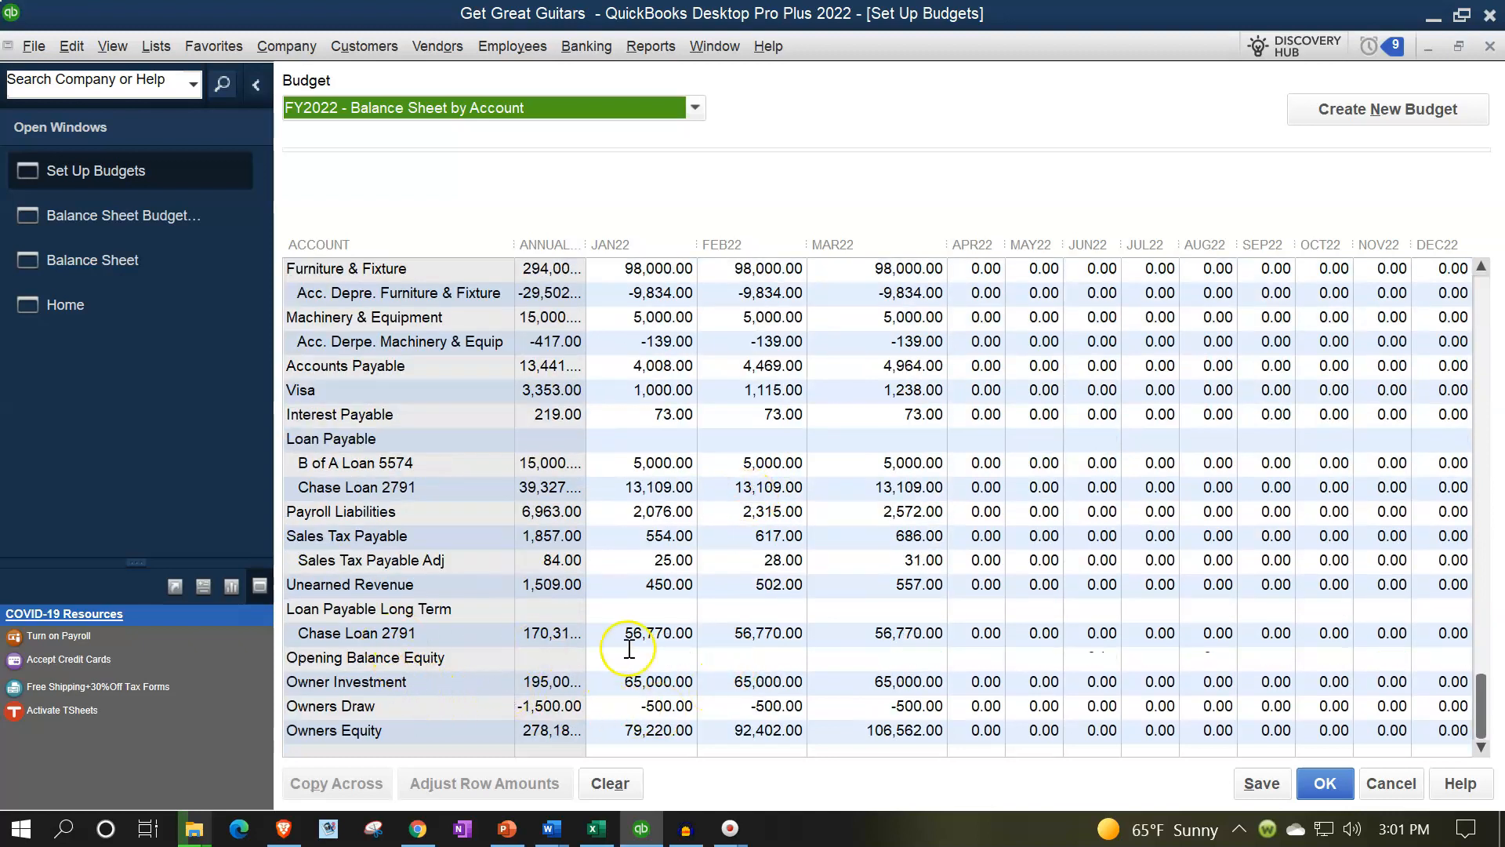
double_click(783, 632)
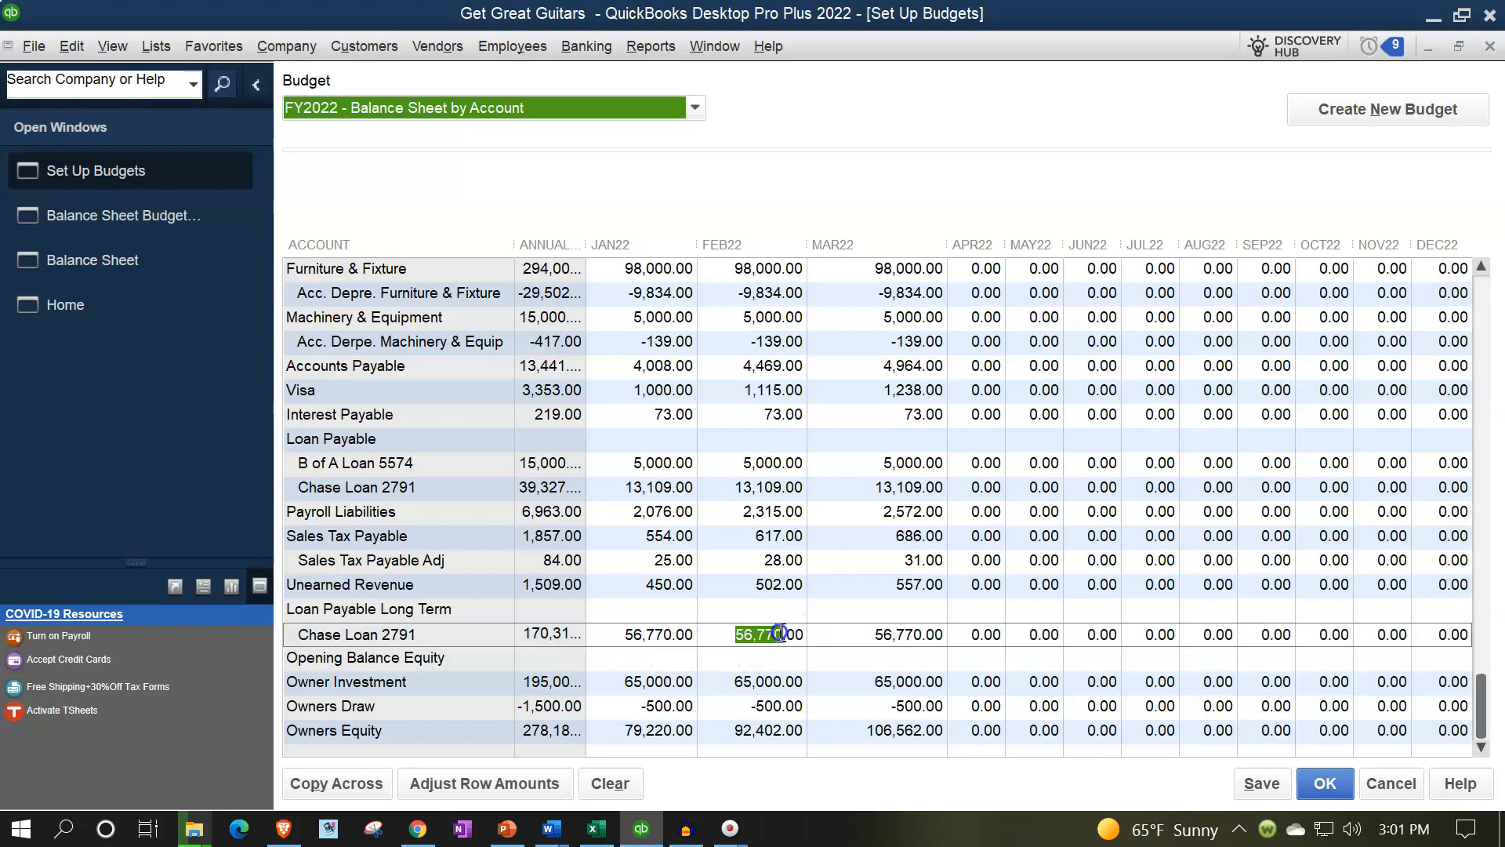
left_click(790, 593)
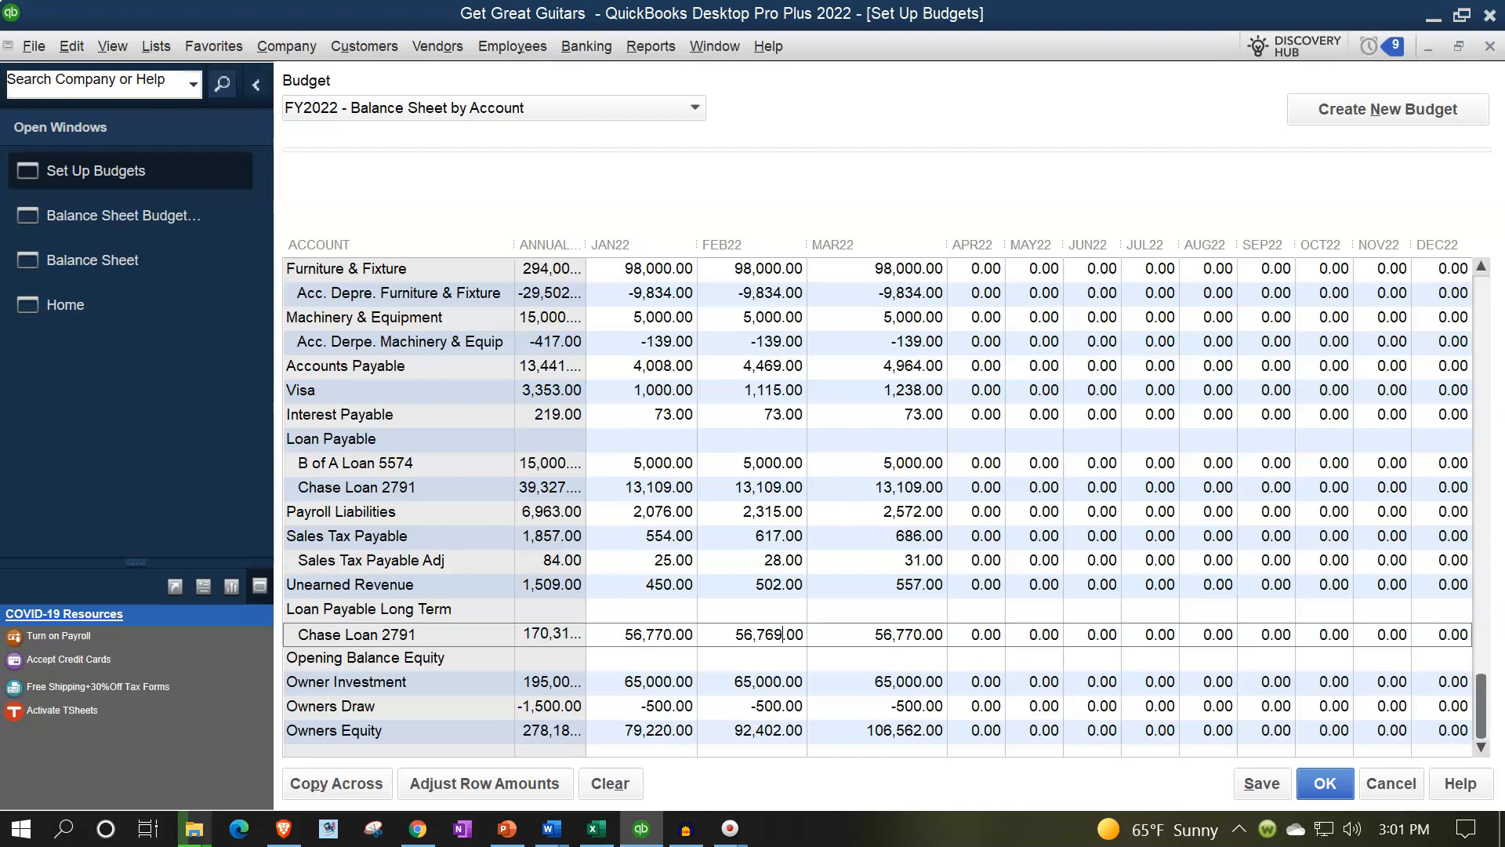
left_click(1261, 783)
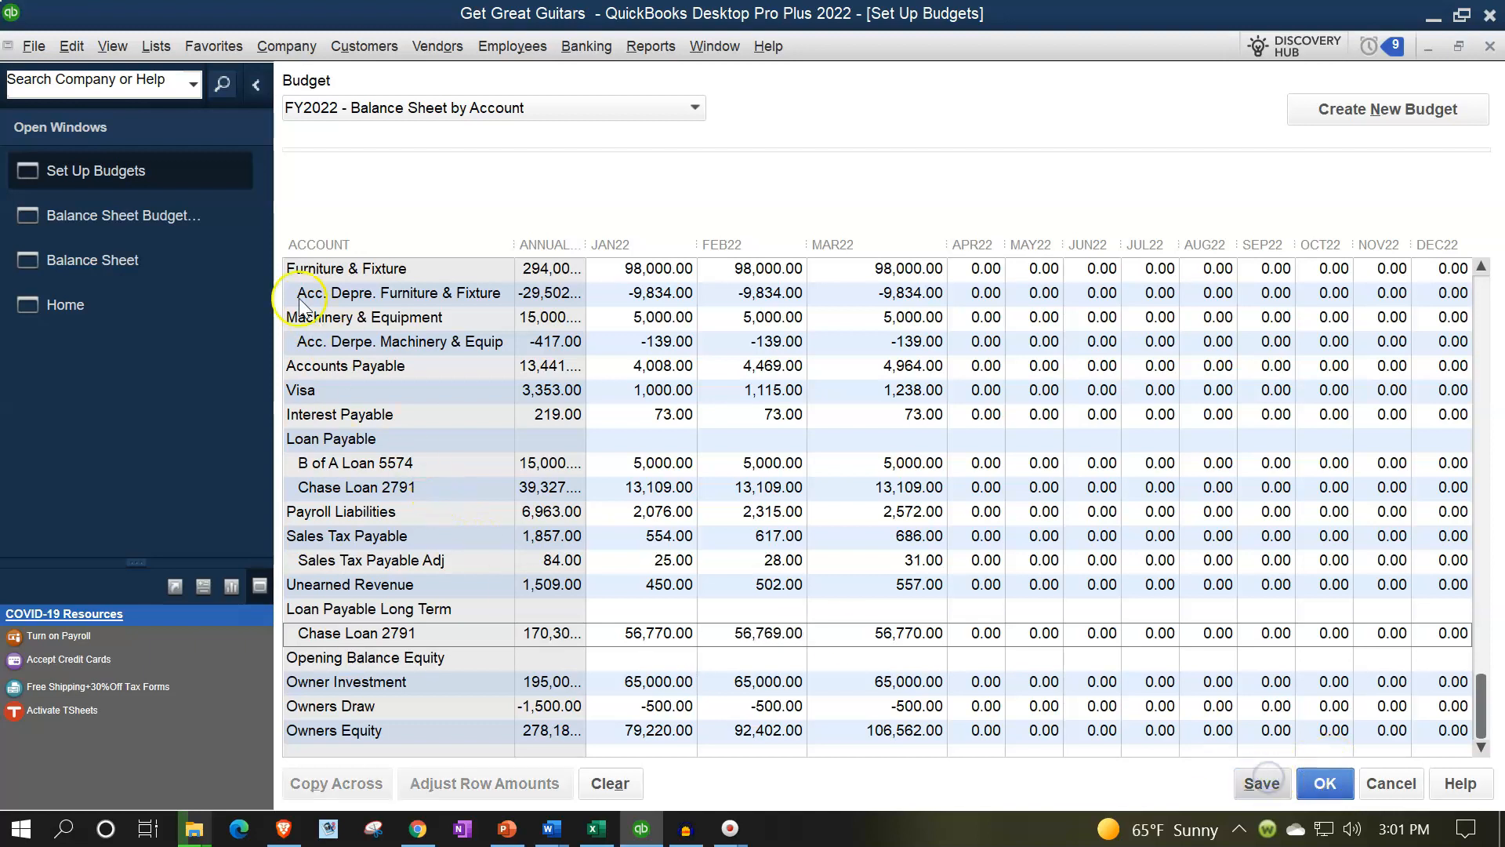
- Return to the Balance Sheet Budget Overview report and compare total assets with total liabilities and equity for February and March
left_click(168, 218)
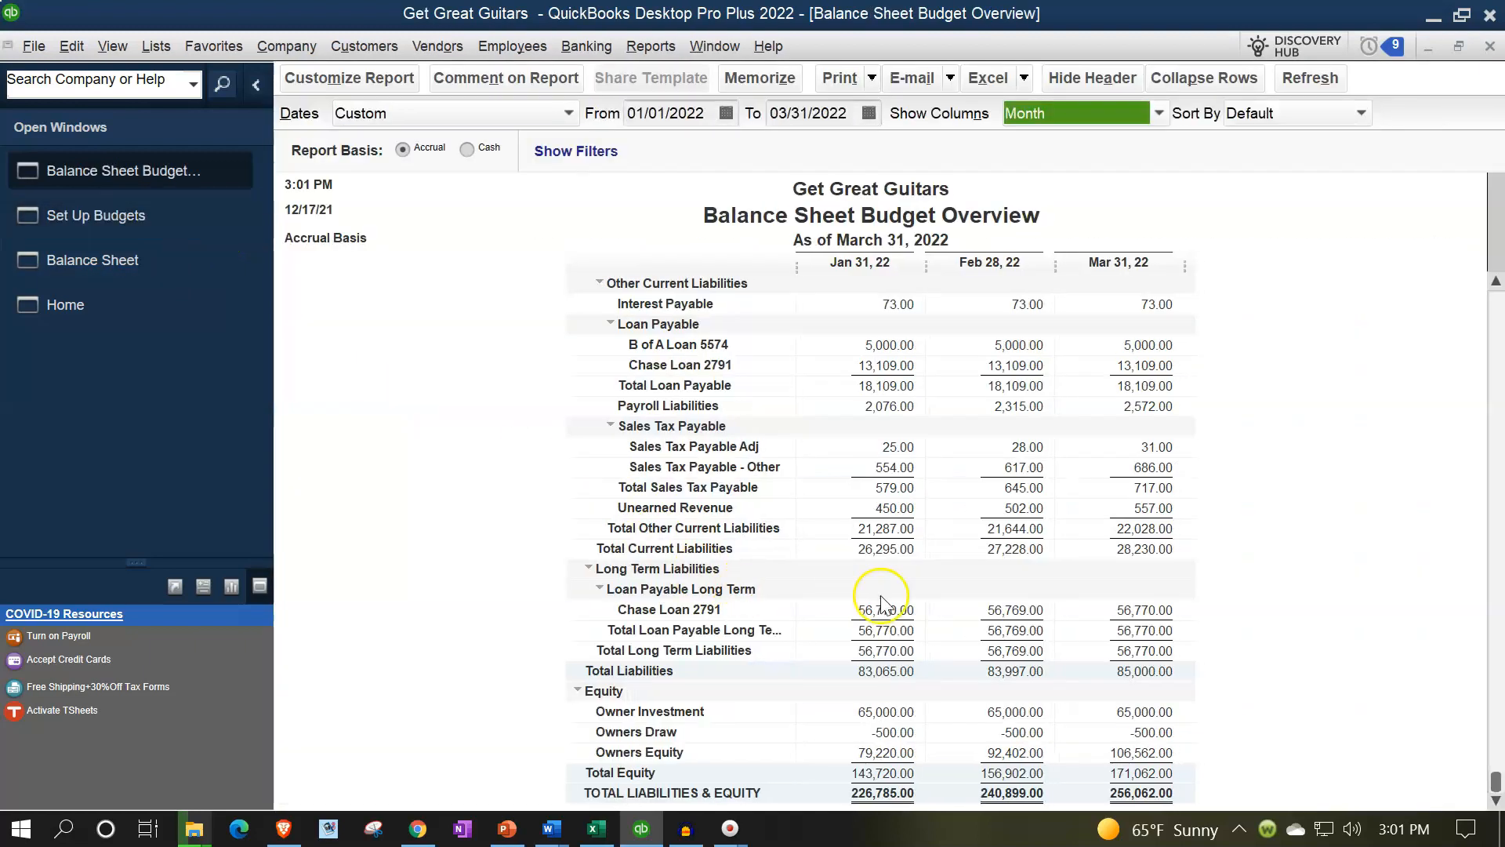
scroll(995, 587, "up", 4)
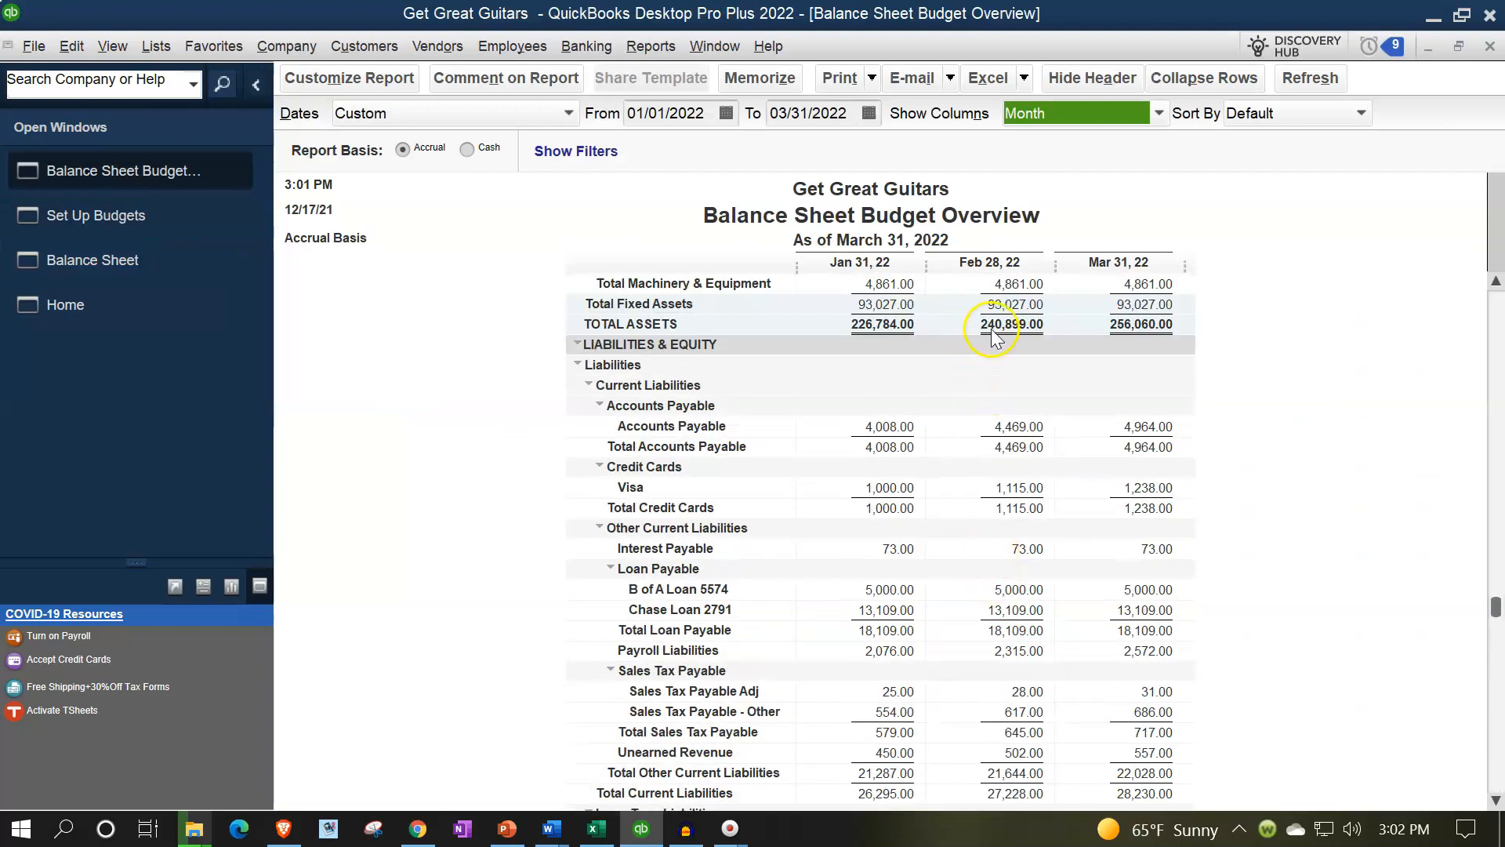
scroll(1004, 376, "down", 4)
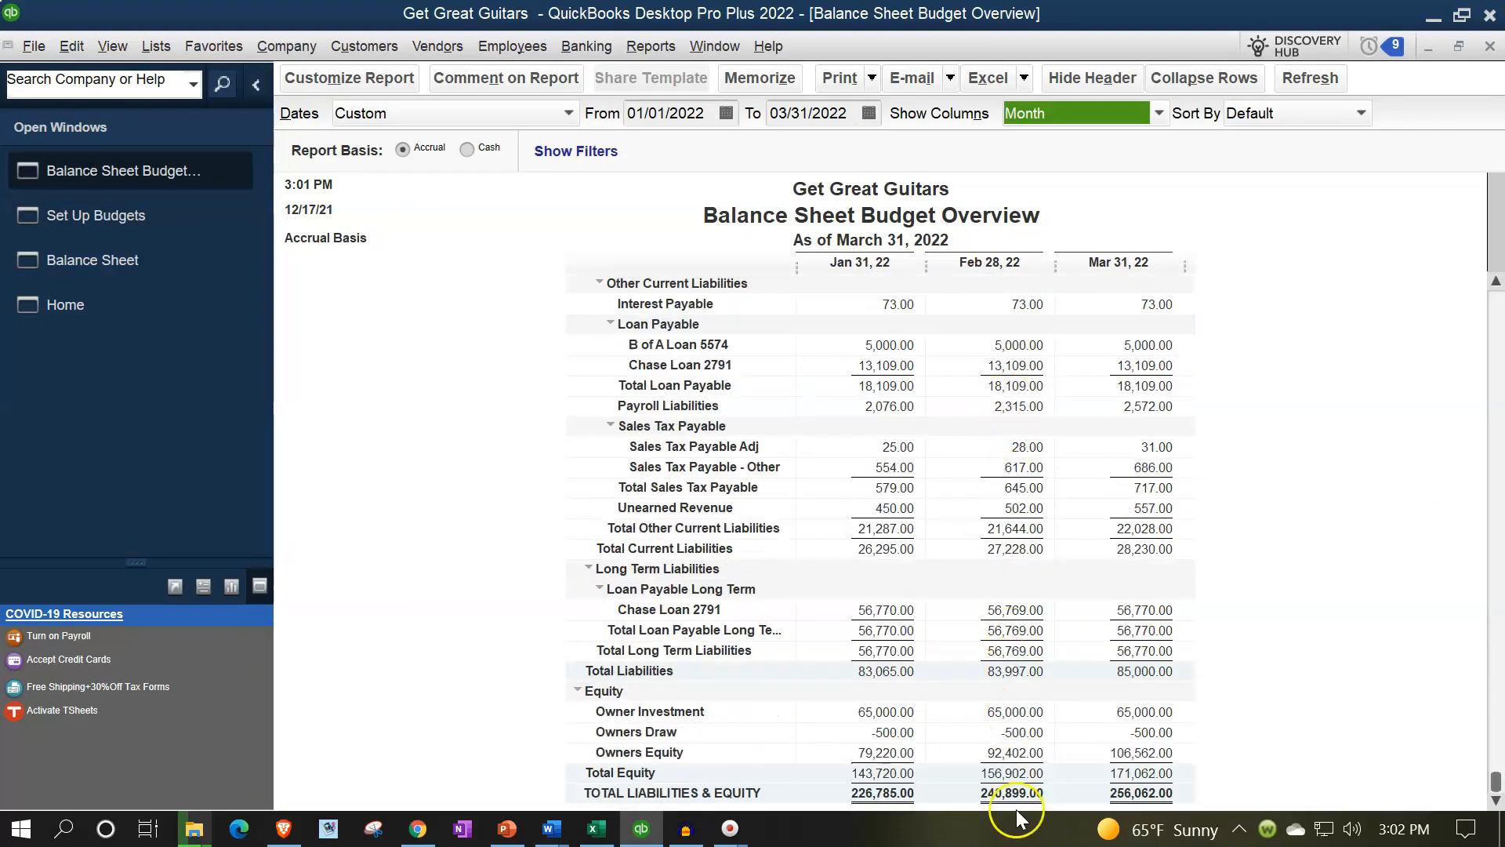
scroll(1129, 801, "up", 5)
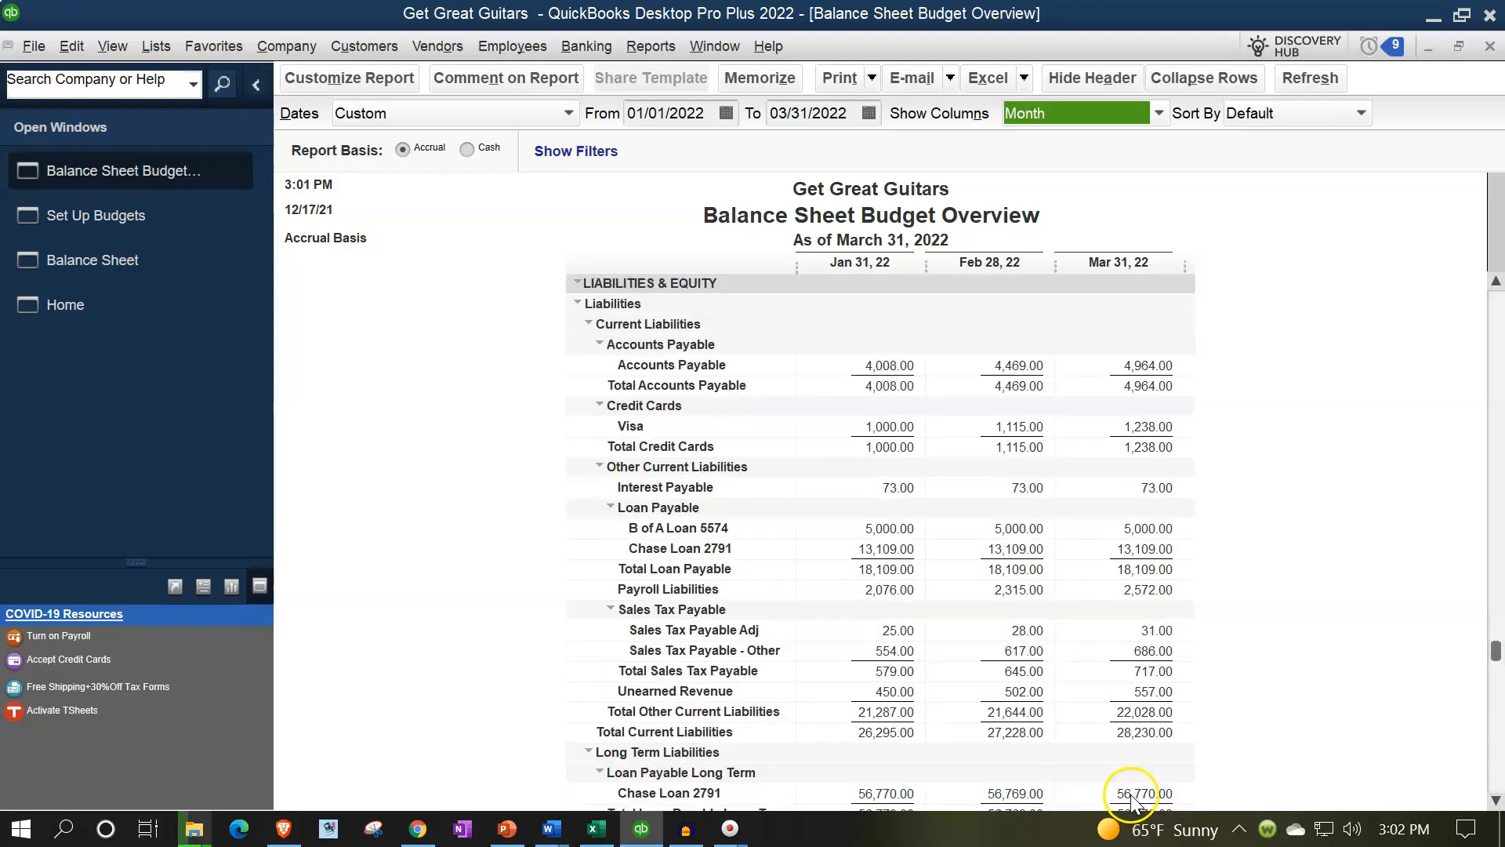
scroll(1134, 796, "down", 5)
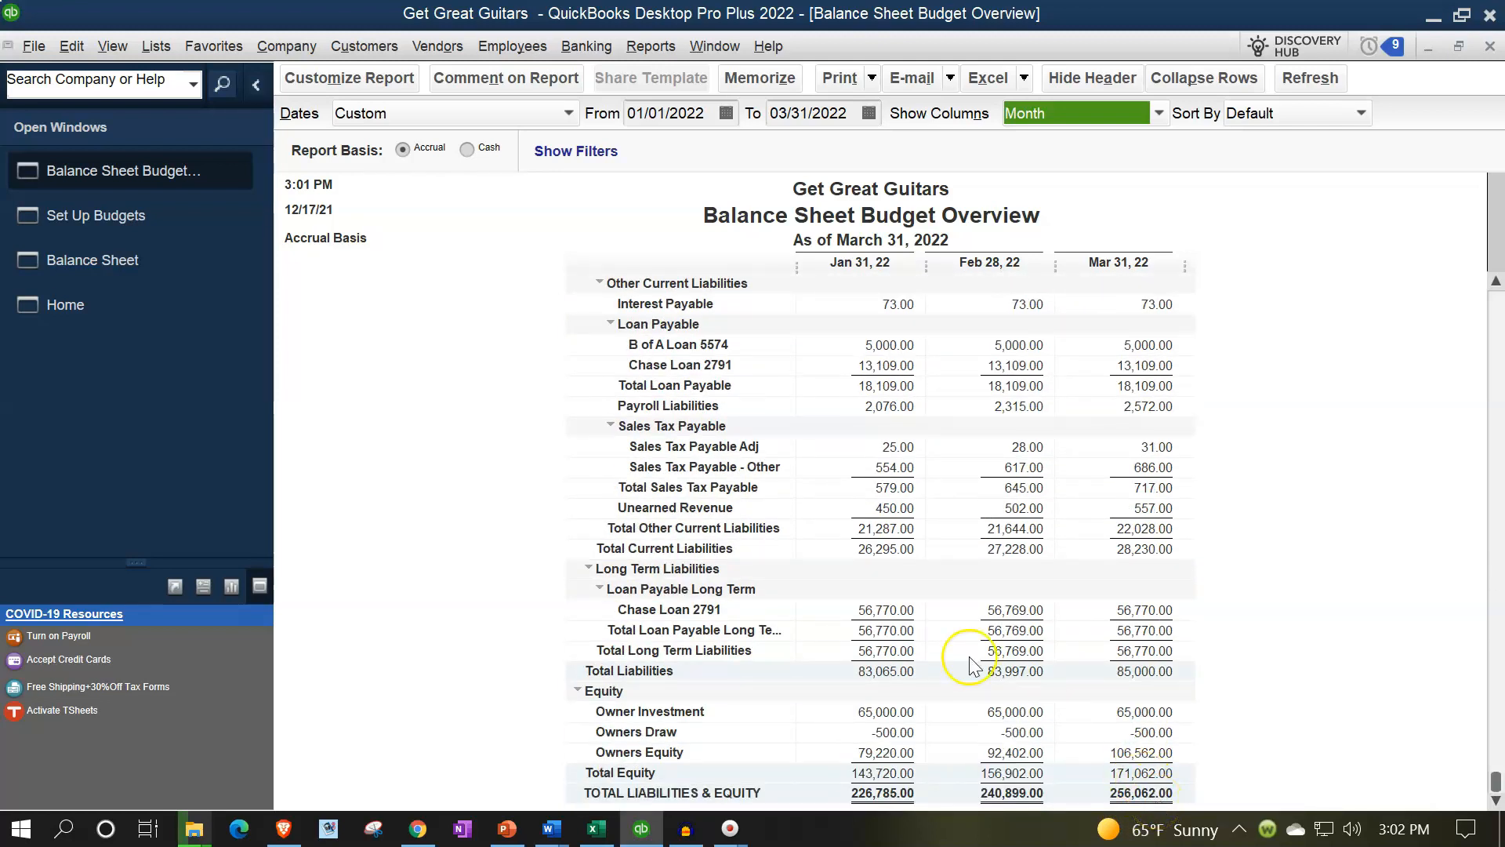
- Set the MAR22 budget of the Chase loan under Loan Payable Long Term to 56,768 and save the budget
left_click(125, 211)
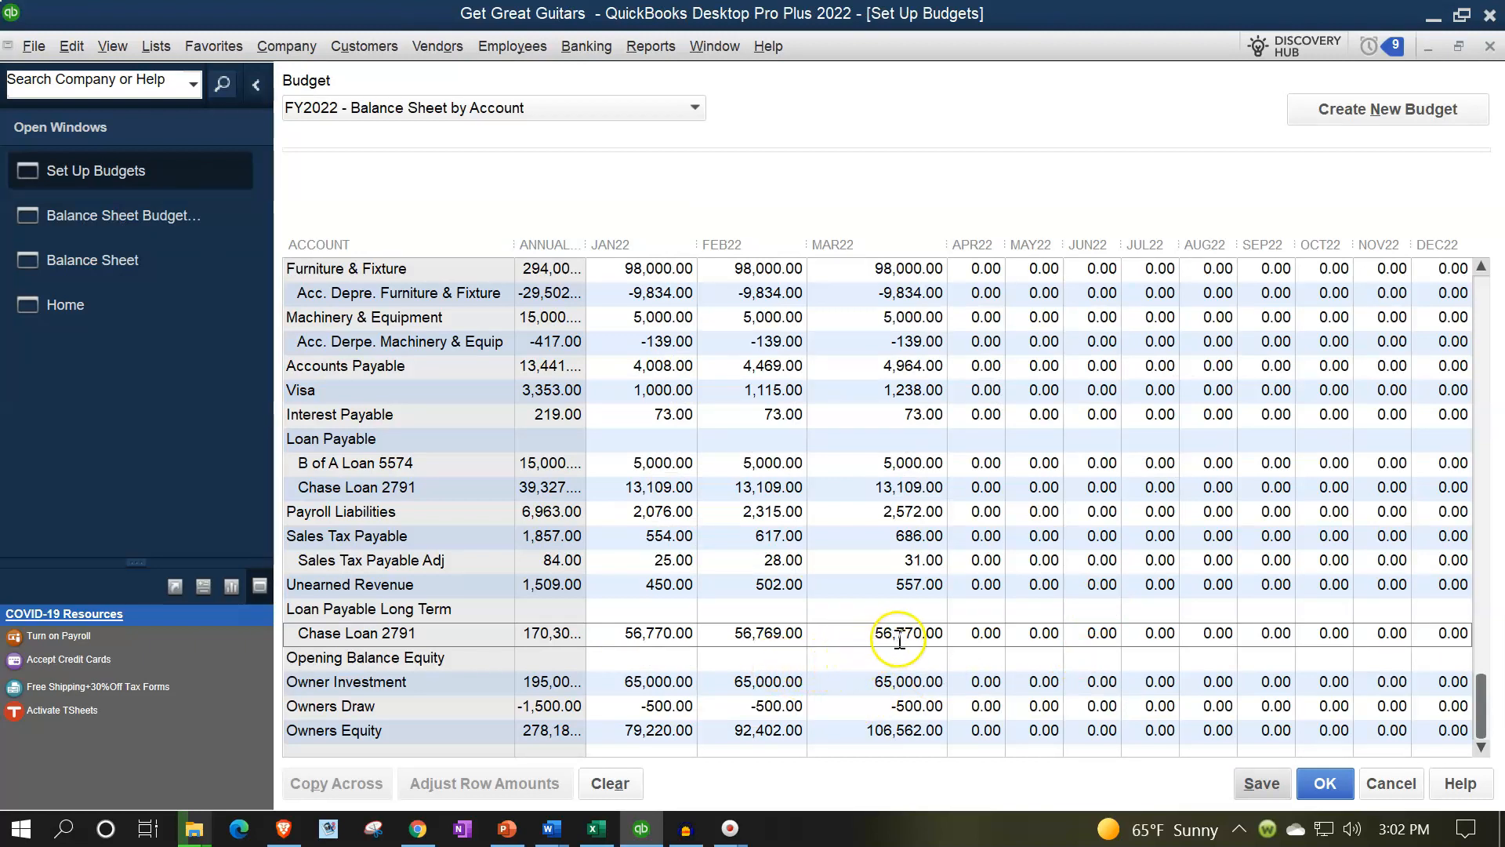
left_click_drag(876, 634, 921, 633)
key("Left")
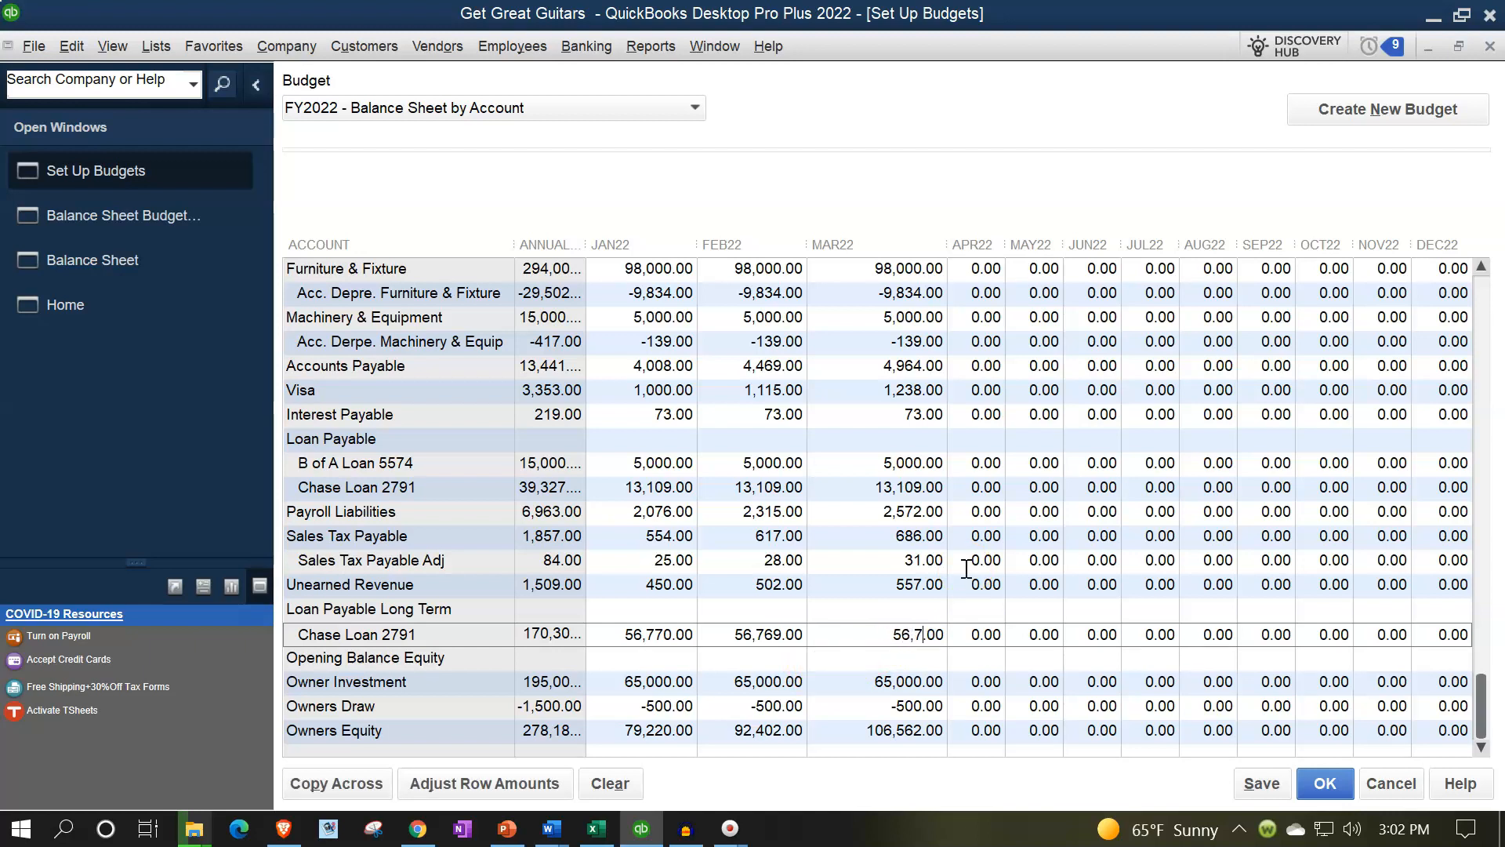
left_click(1262, 783)
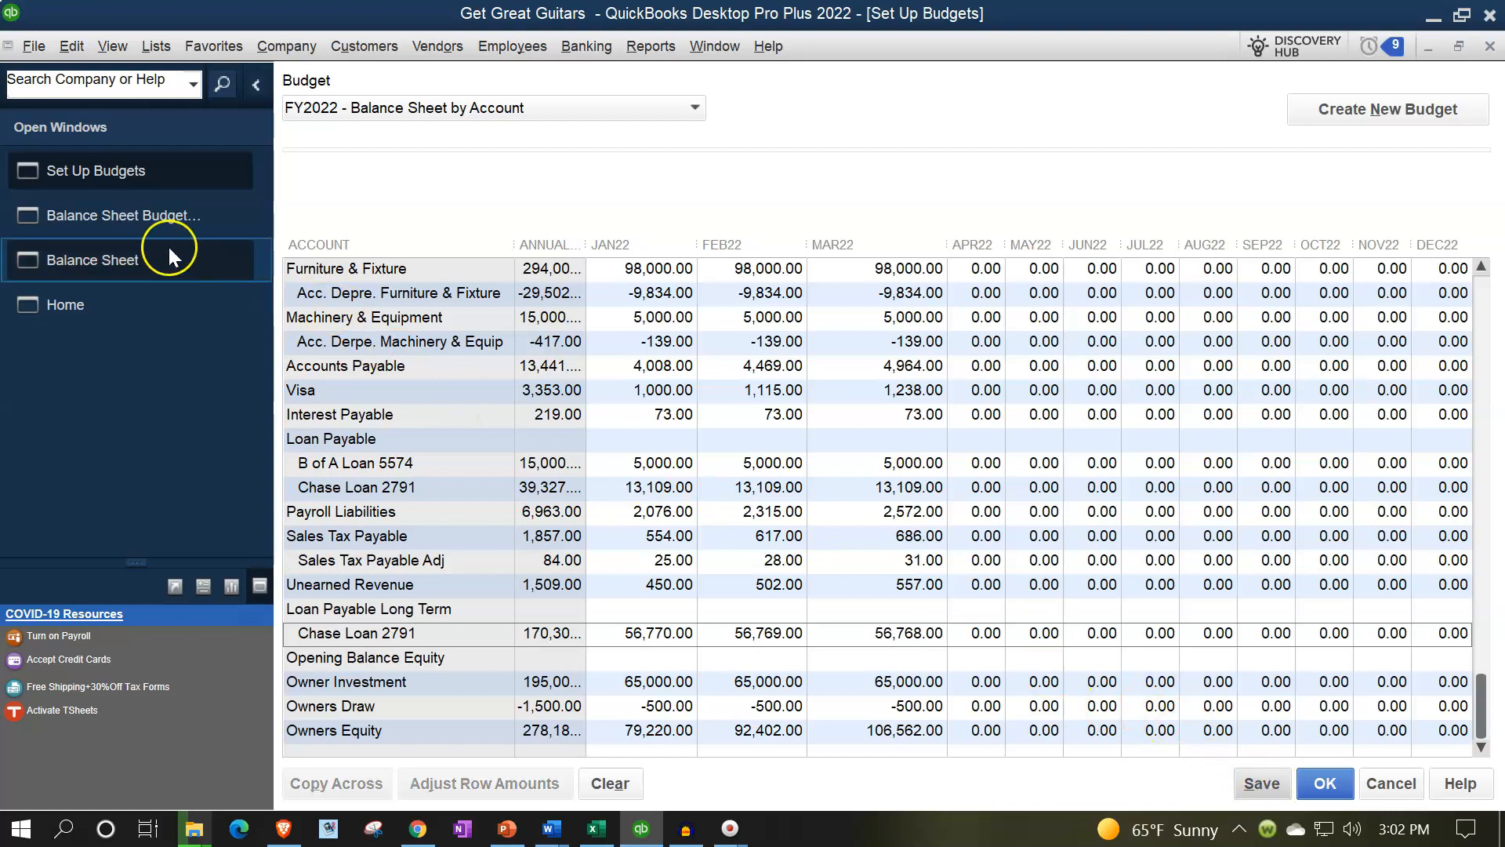
- Reopen the Balance Sheet Budget Overview report and check total assets against total liabilities and equity for March, February and January
left_click(126, 219)
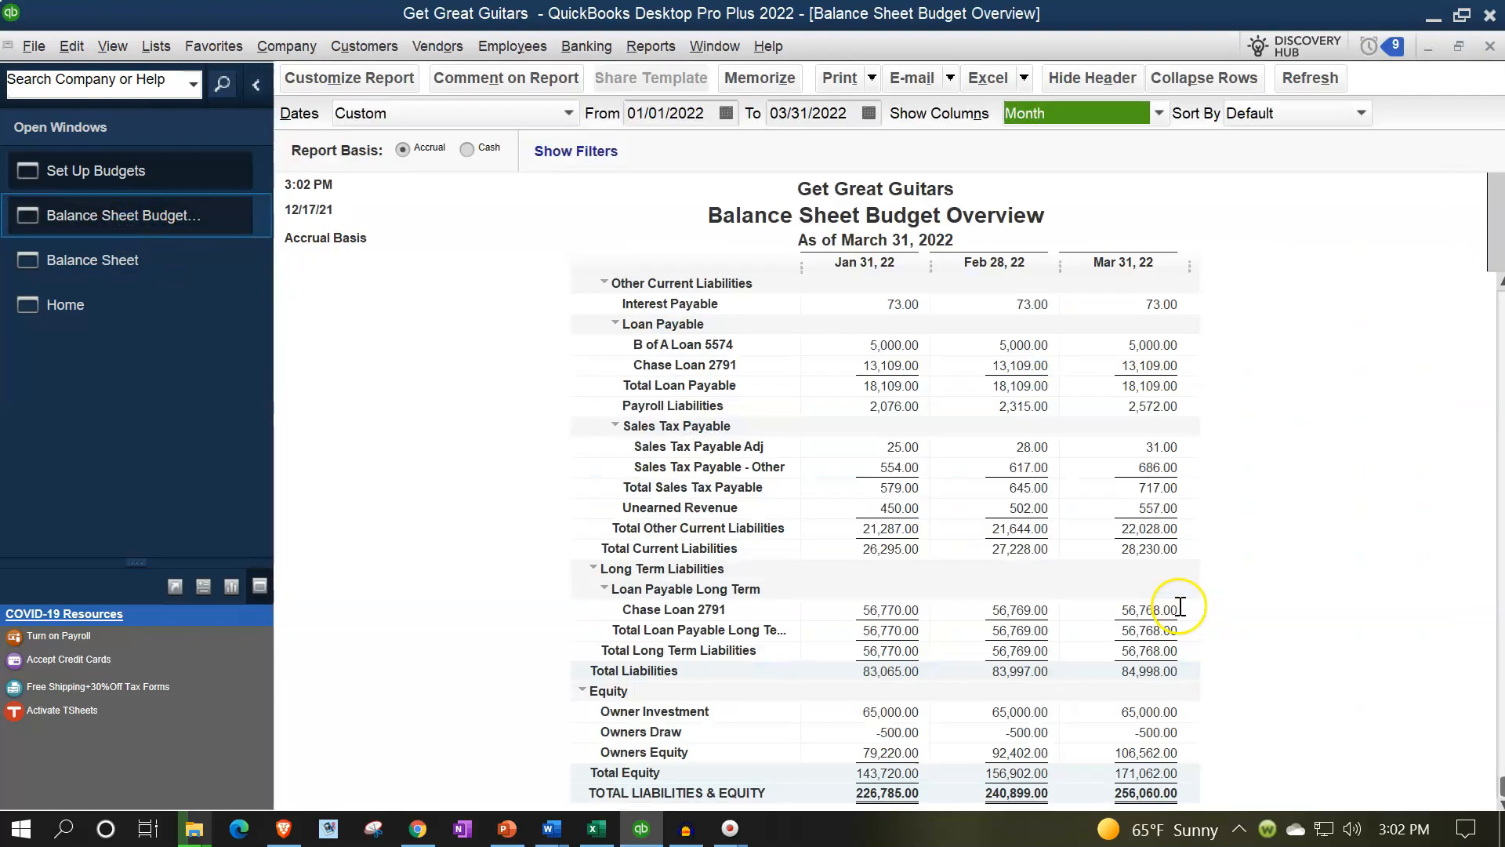
scroll(1235, 706, "up", 4)
scroll(1235, 710, "up", 2)
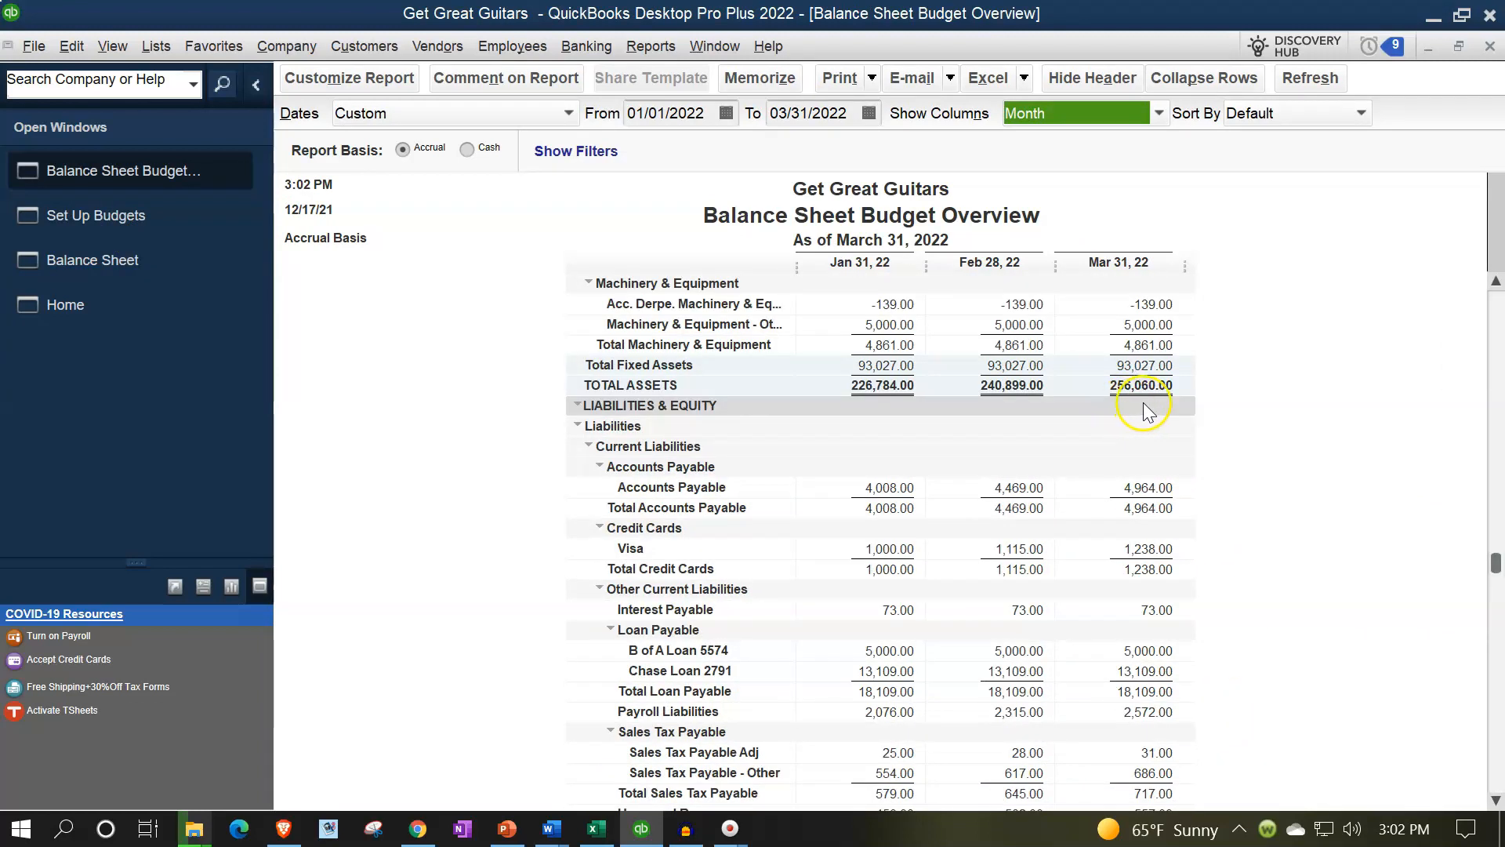
scroll(1143, 403, "down", 5)
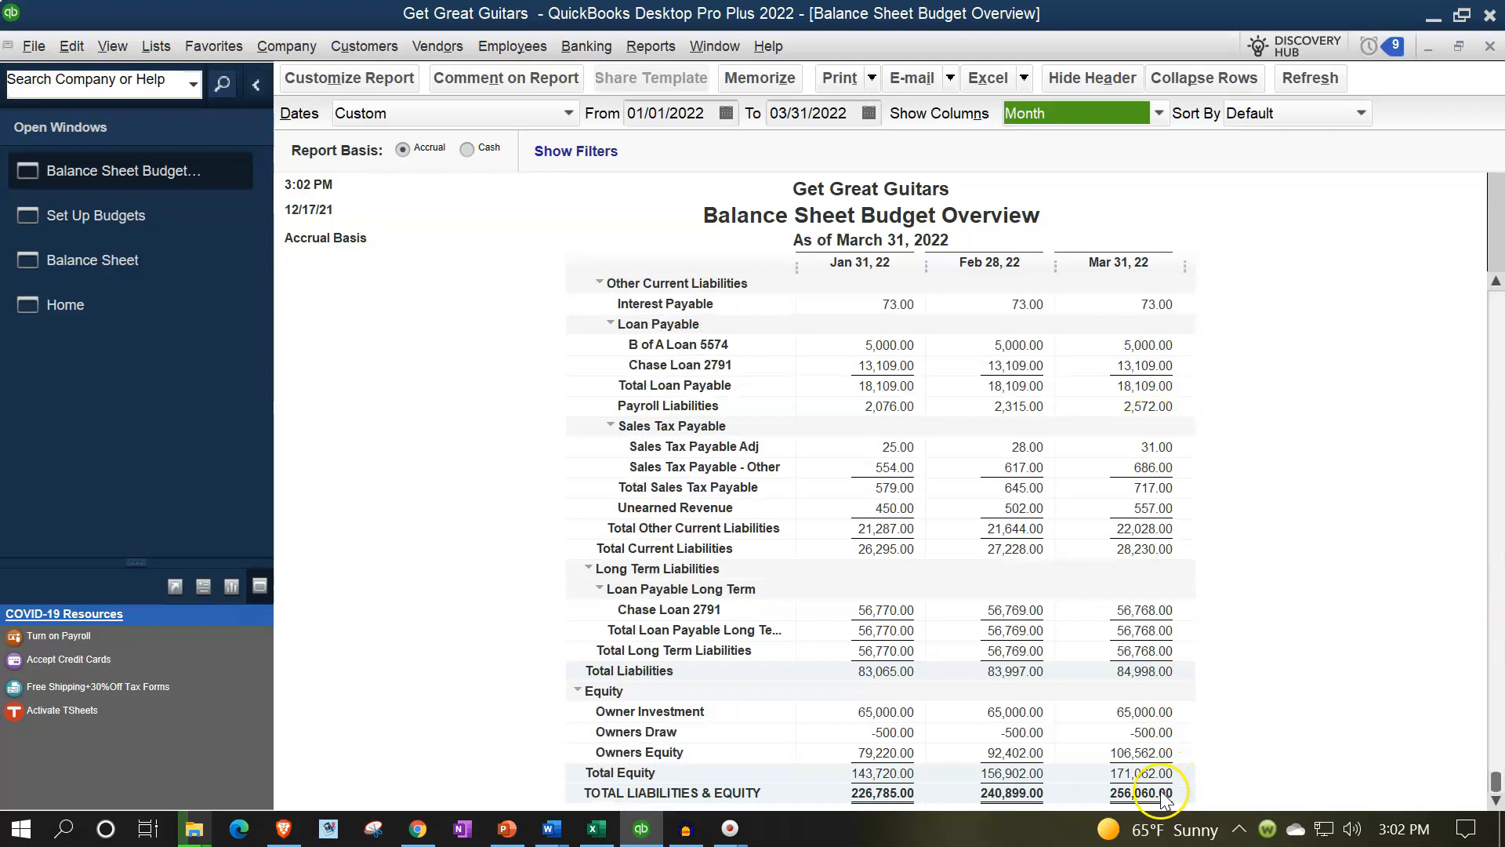
scroll(1019, 369, "up", 4)
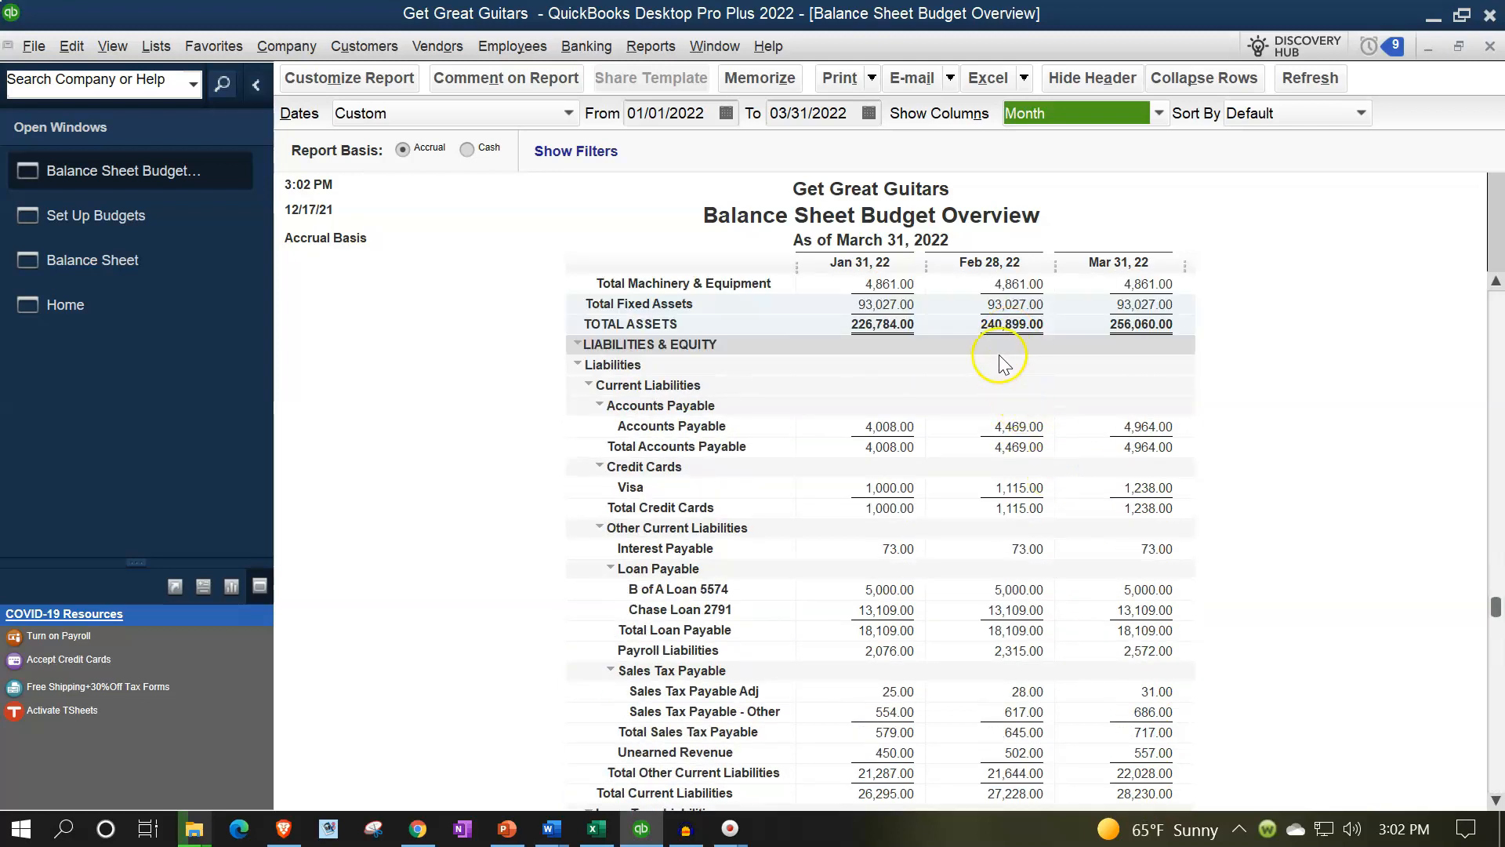
scroll(1004, 344, "down", 4)
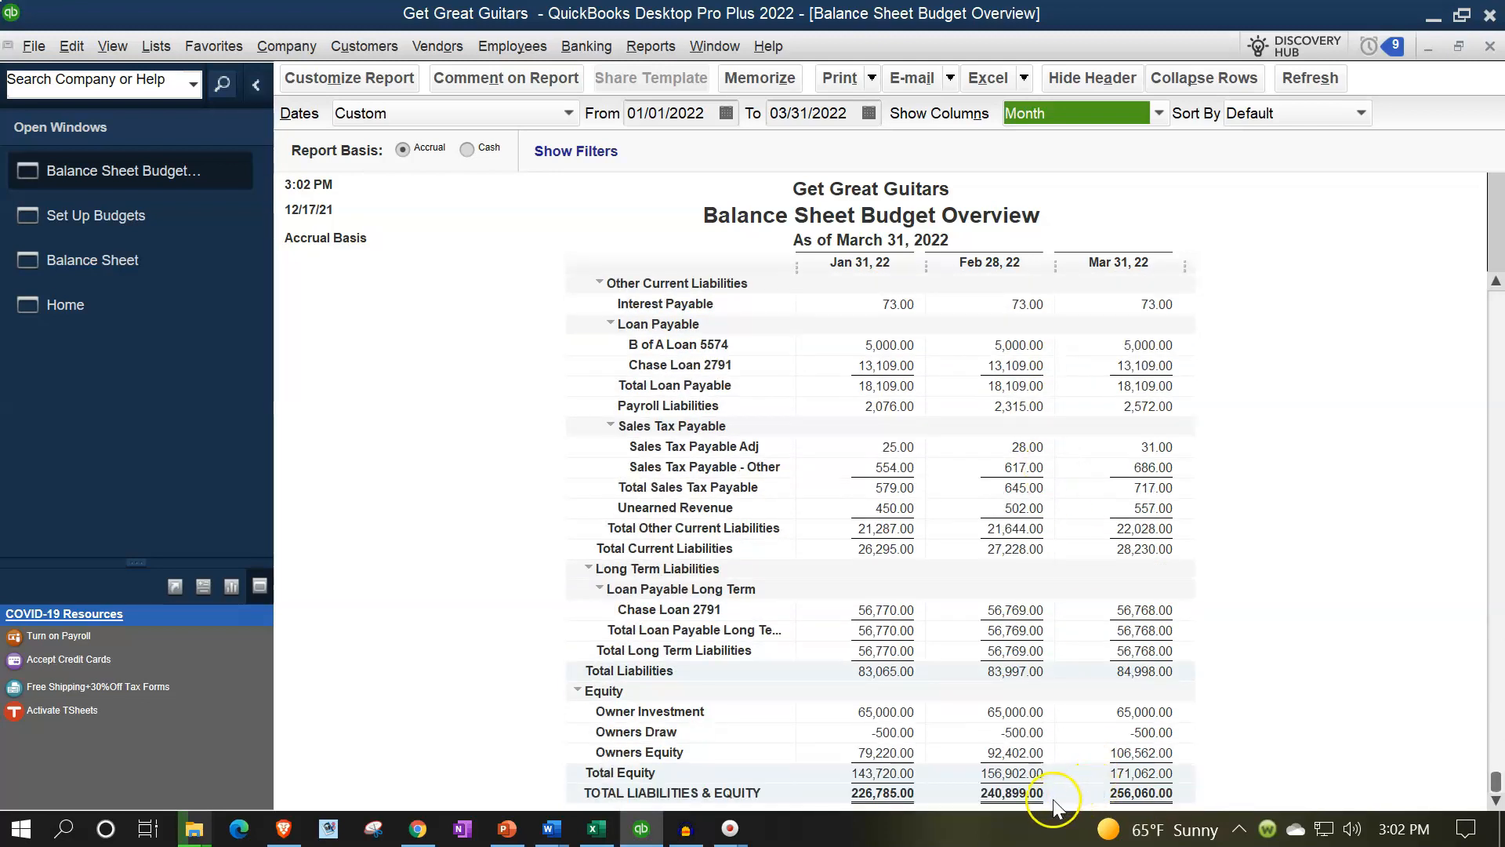
scroll(1047, 777, "up", 5)
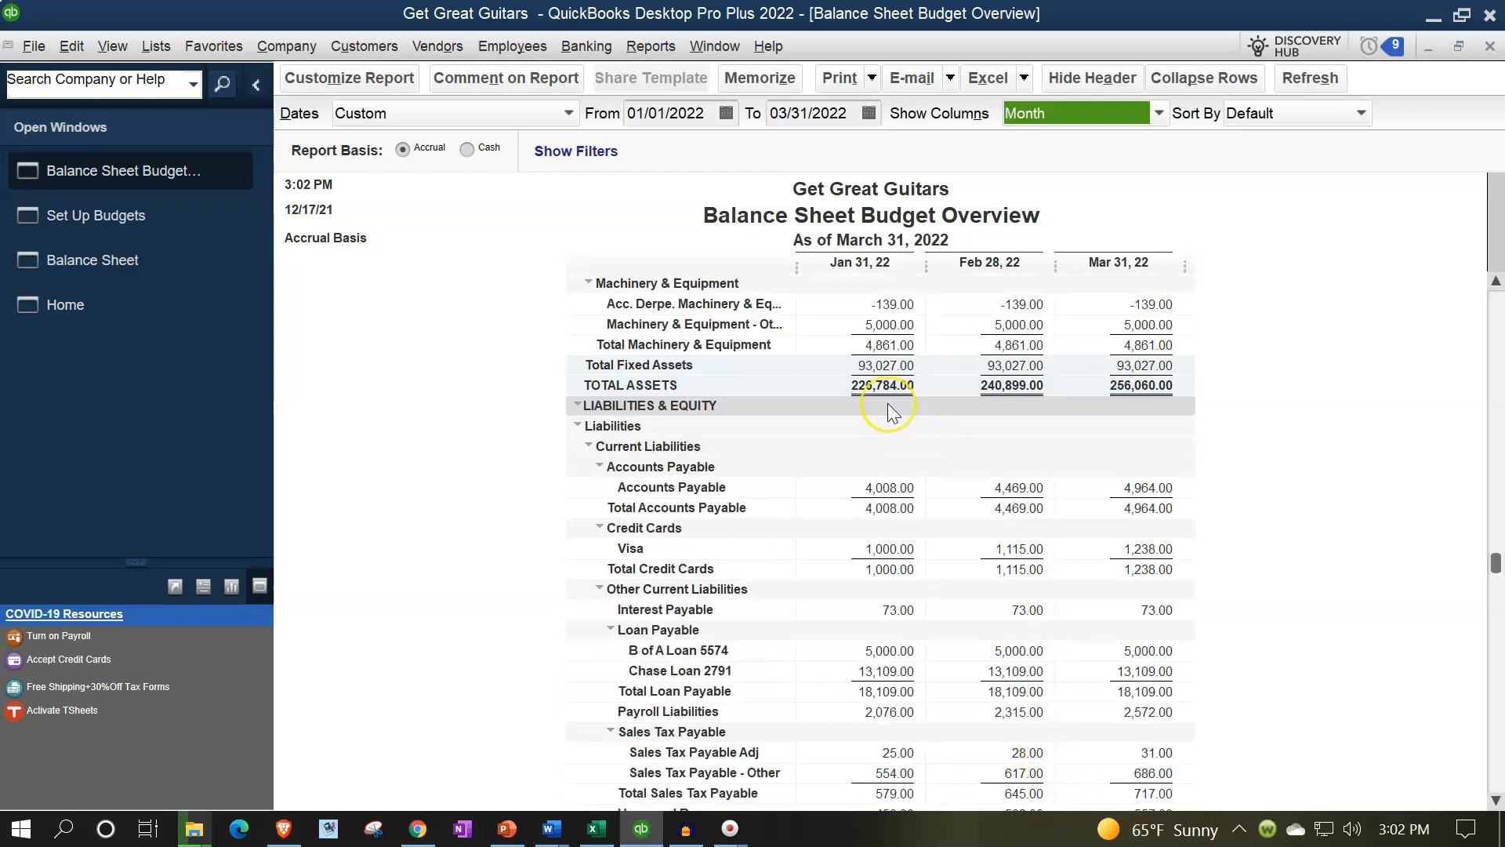
scroll(887, 403, "down", 5)
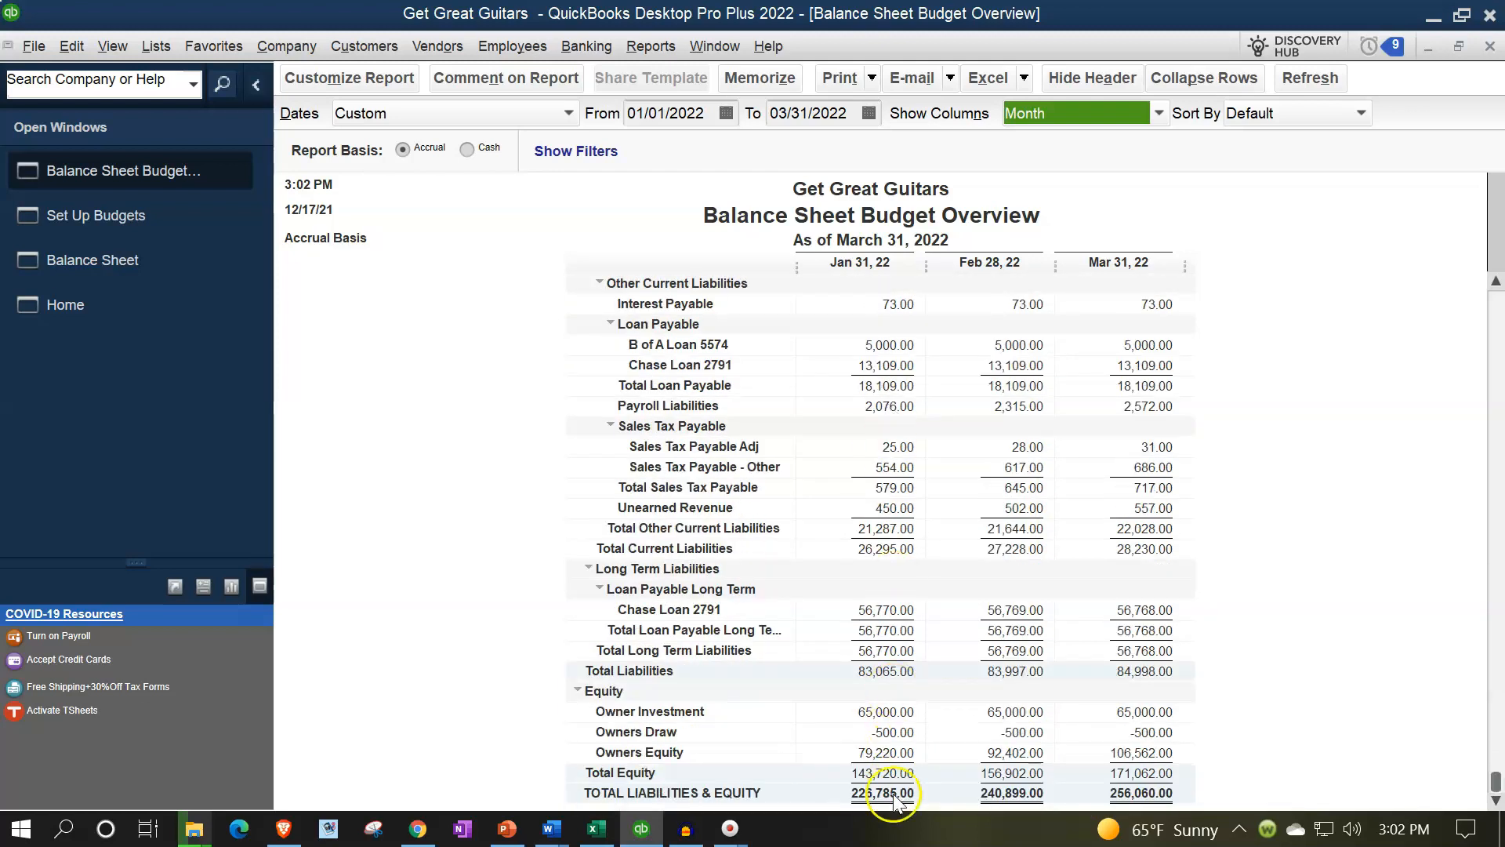
scroll(831, 705, "up", 9)
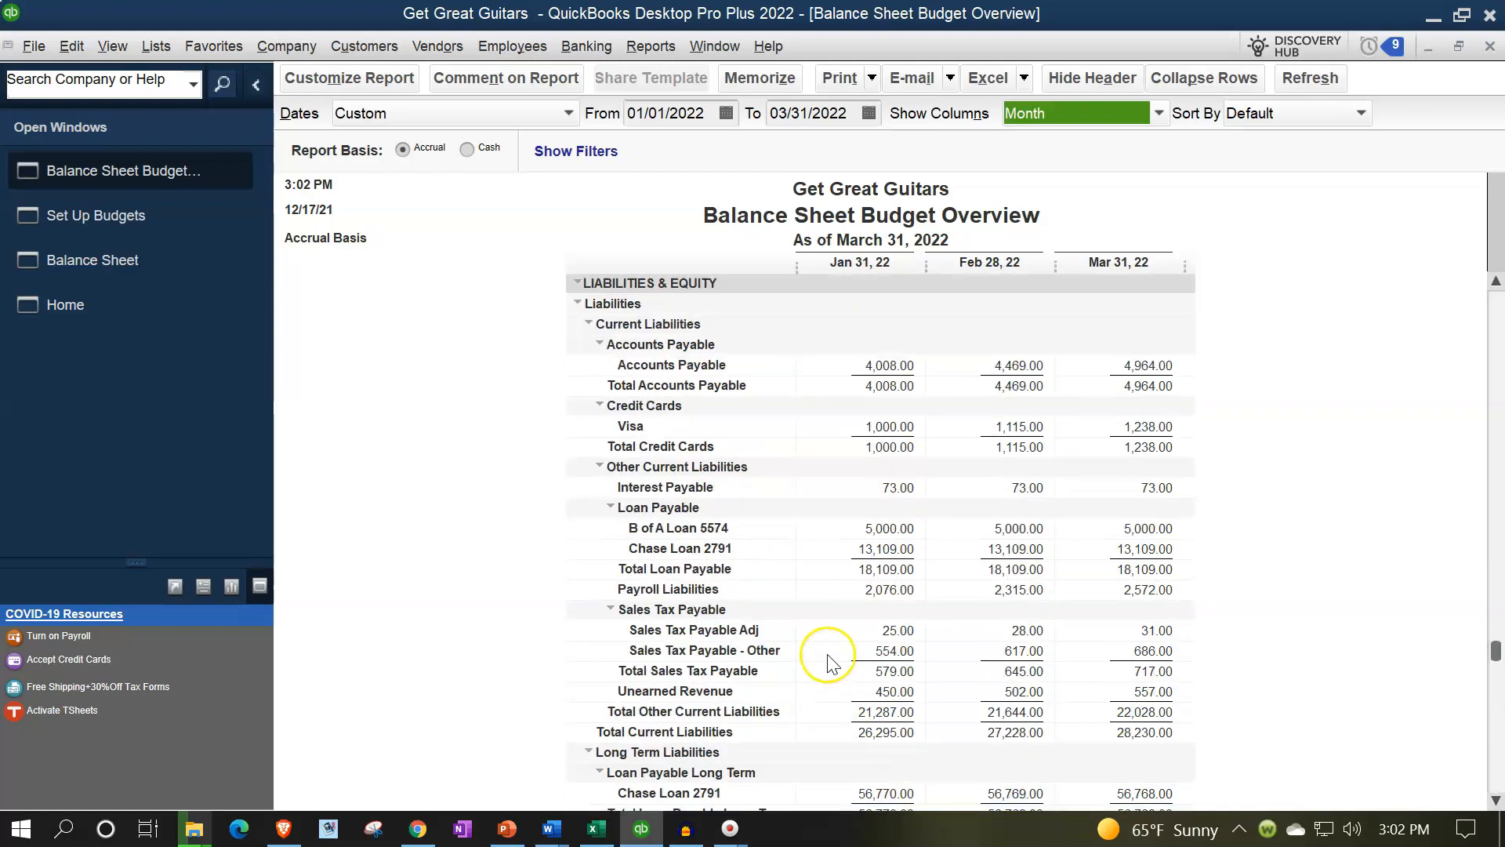